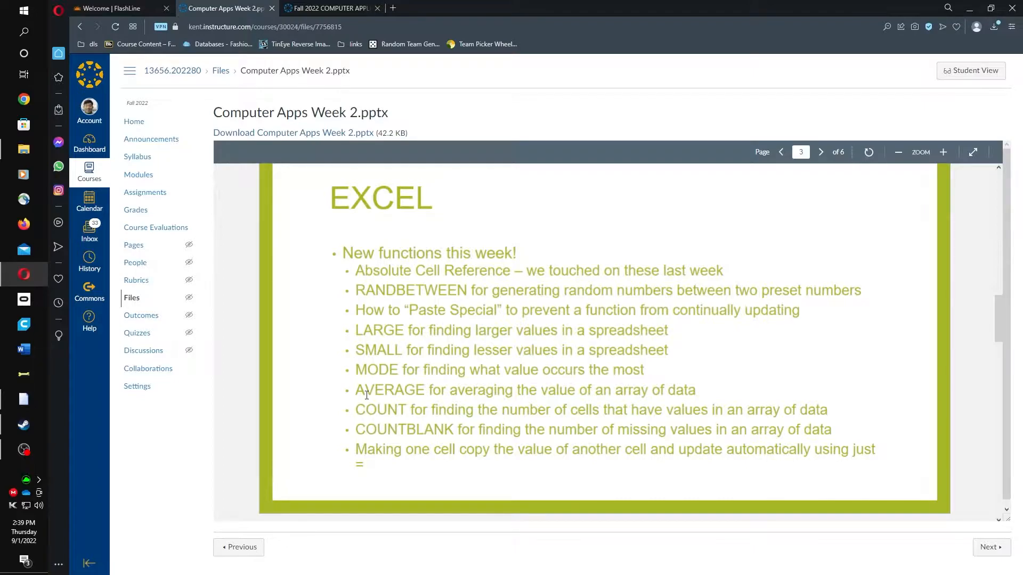
Step: Review the Week 2 slides on the new Excel functions and the types of cell references
scroll(366, 395, down, 5)
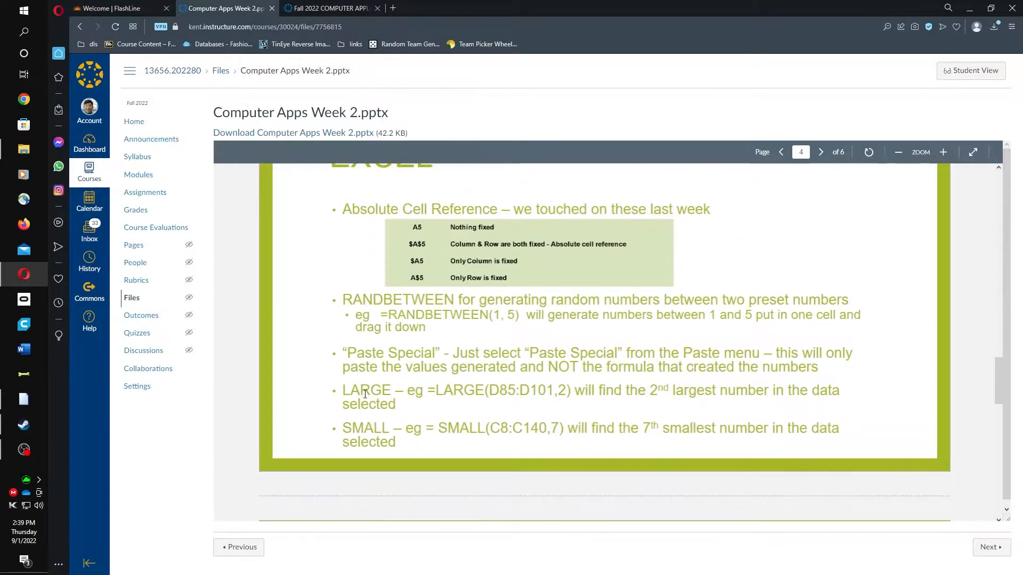
scroll(410, 282, up, 1)
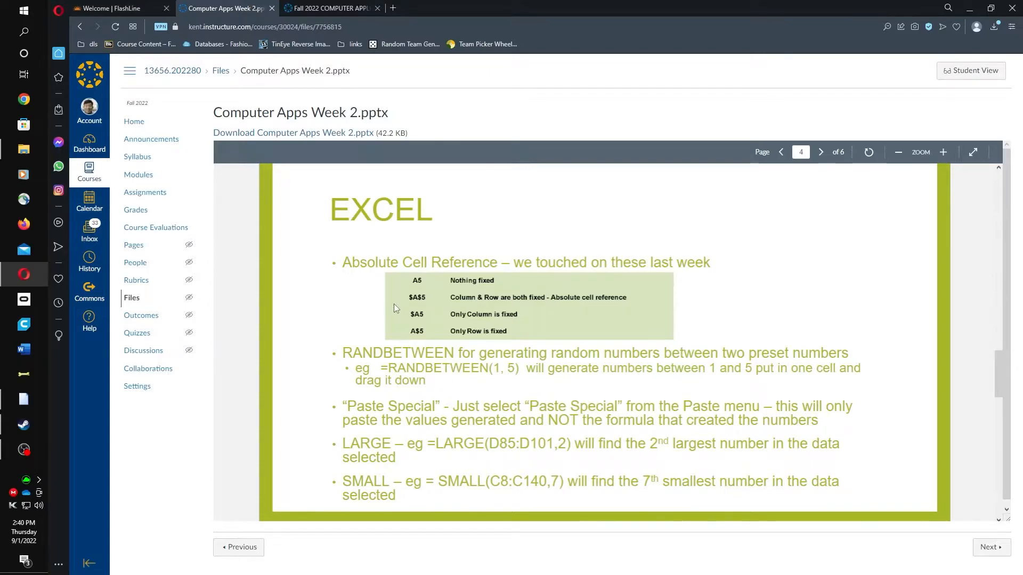
scroll(335, 253, down, 15)
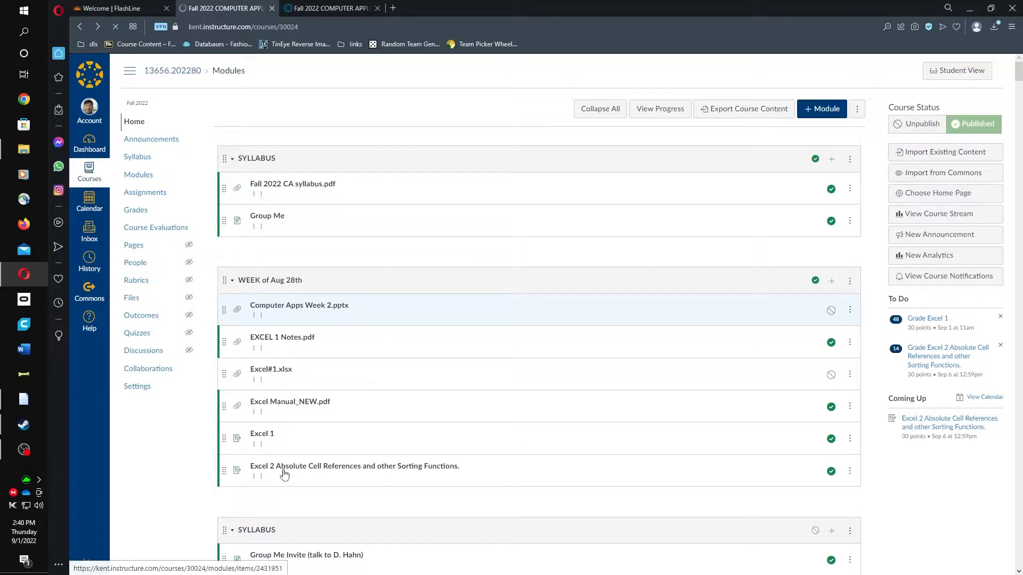
Step: Download Excel#2_NEW_2022.xlsx from the Excel 2 Absolute Cell References assignment, then open it in Excel with editing enabled
click(311, 442)
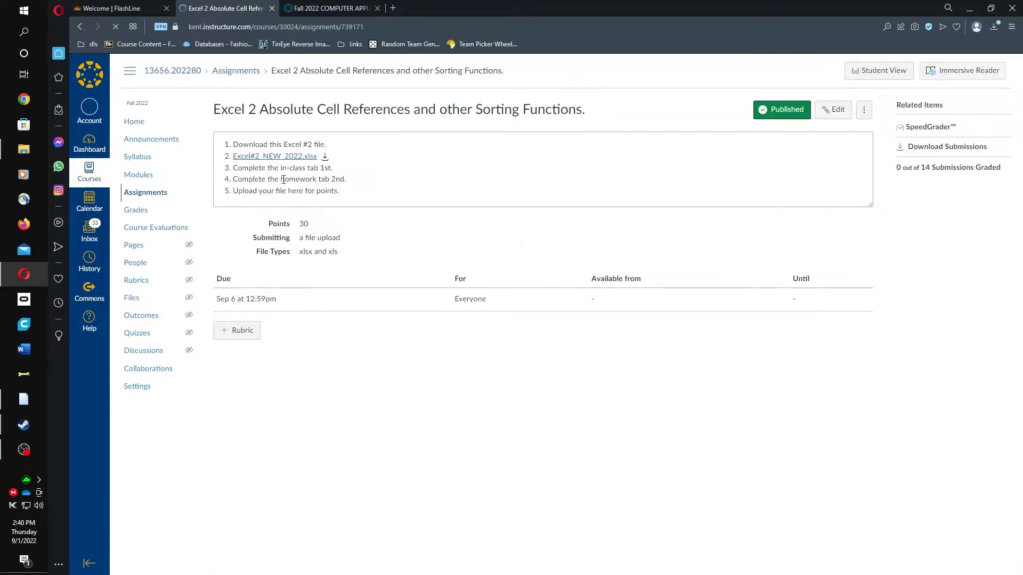
click(294, 158)
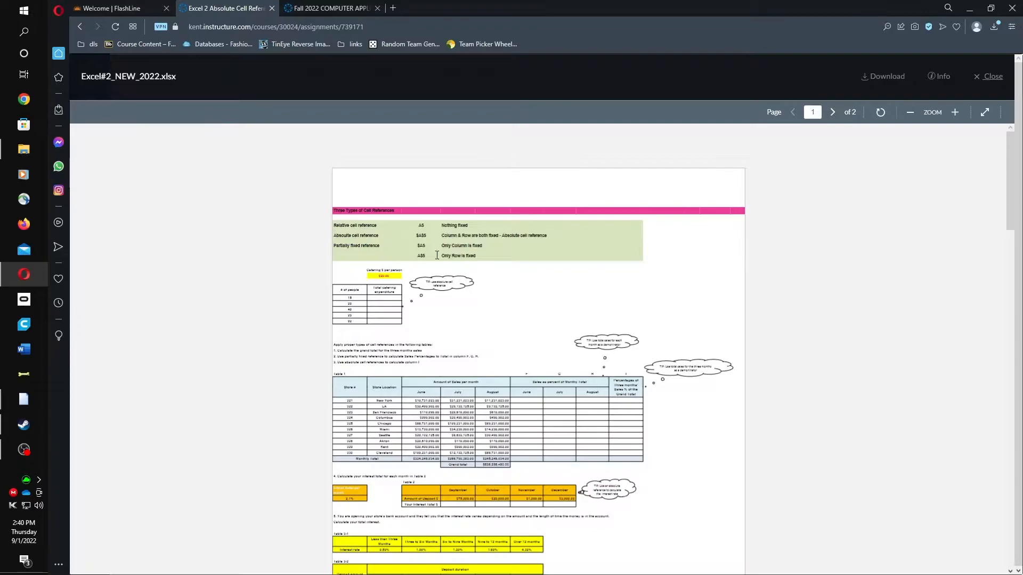
click(873, 80)
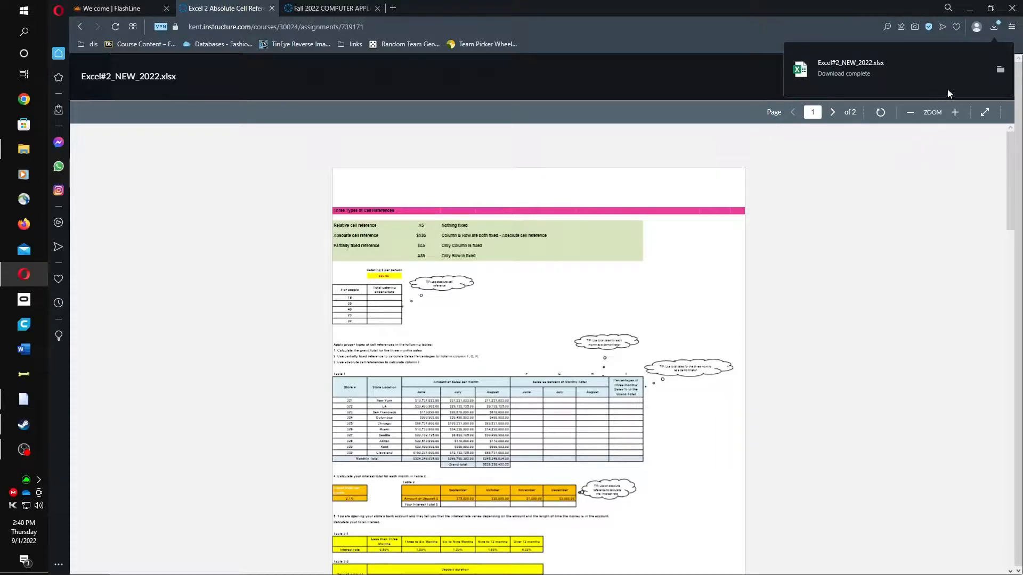
click(804, 73)
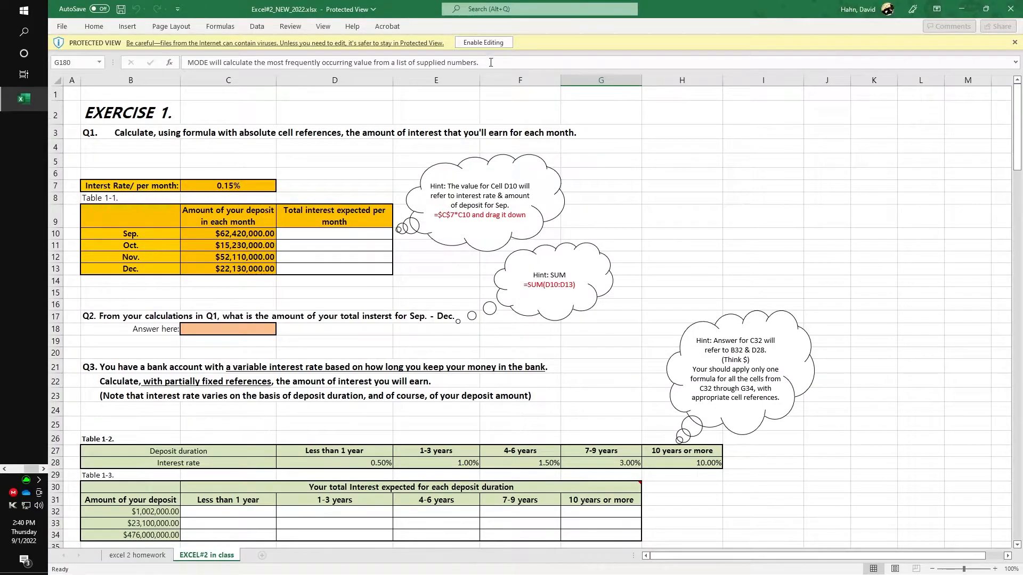
click(483, 42)
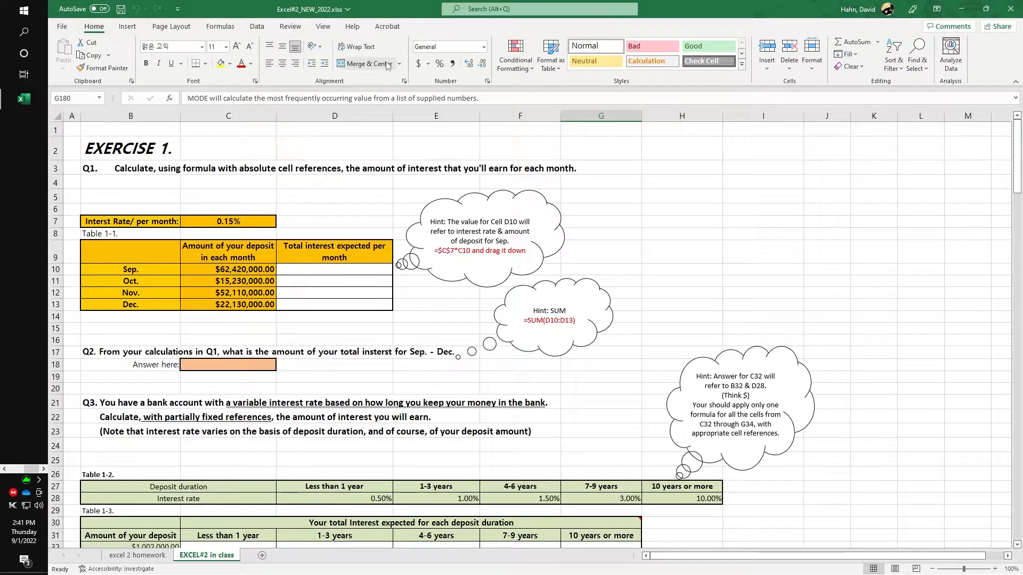
click(310, 9)
key(Escape)
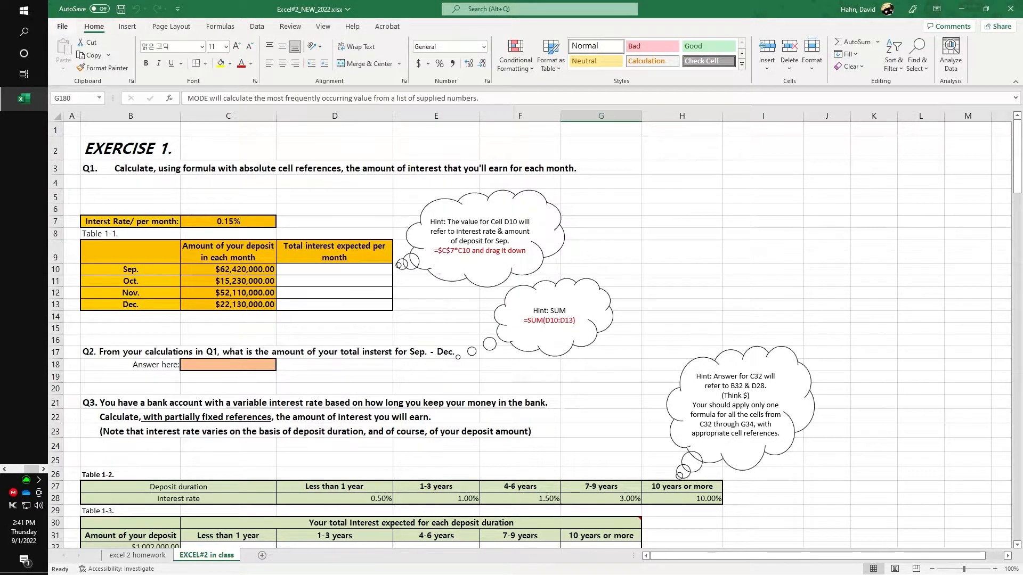
click(63, 27)
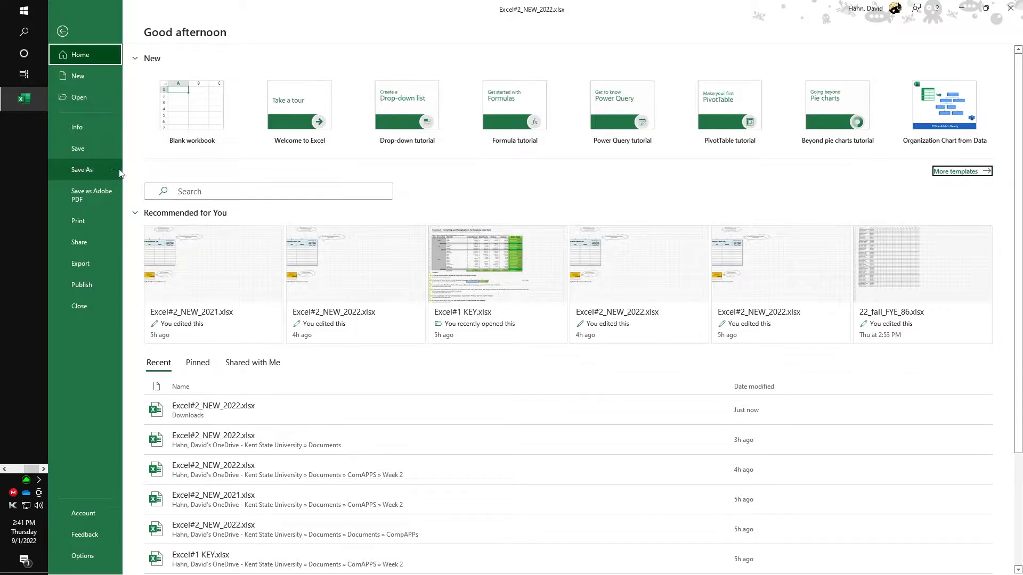
click(62, 32)
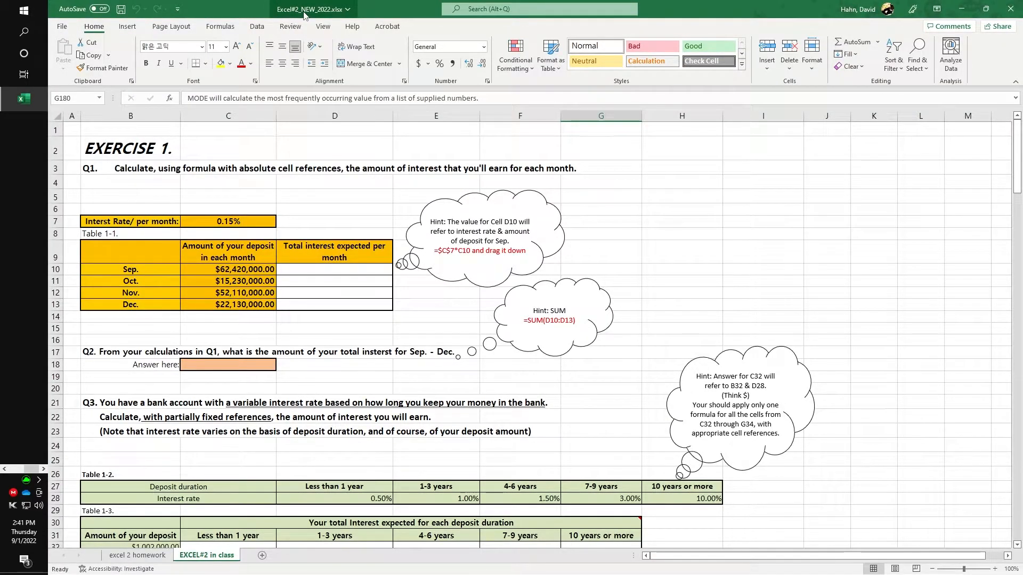
Step: Save a copy of the workbook in the aCAPPS documents folder, prefixing the existing file name with the owner's surname and an underscore
click(62, 27)
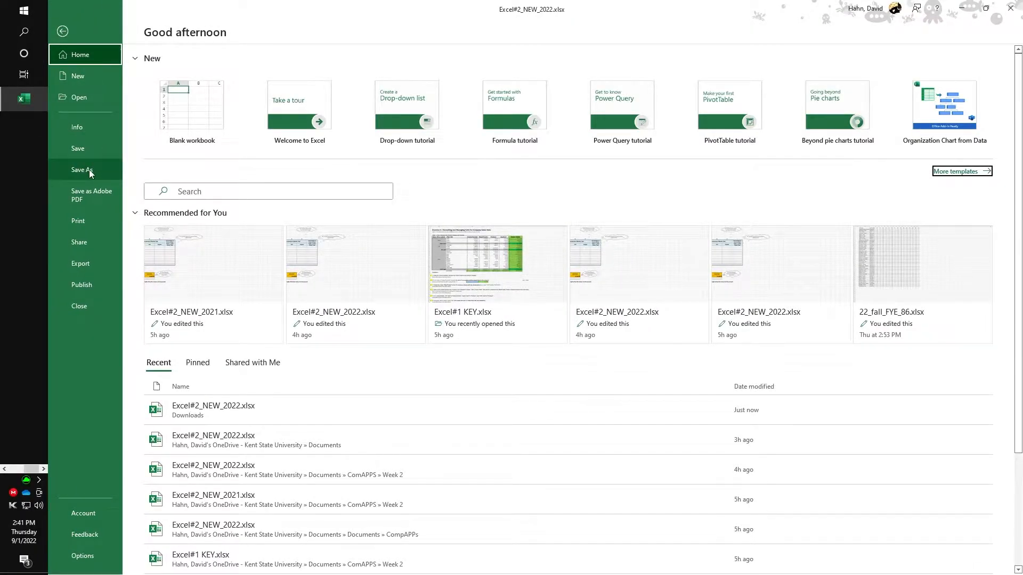
click(89, 169)
click(169, 244)
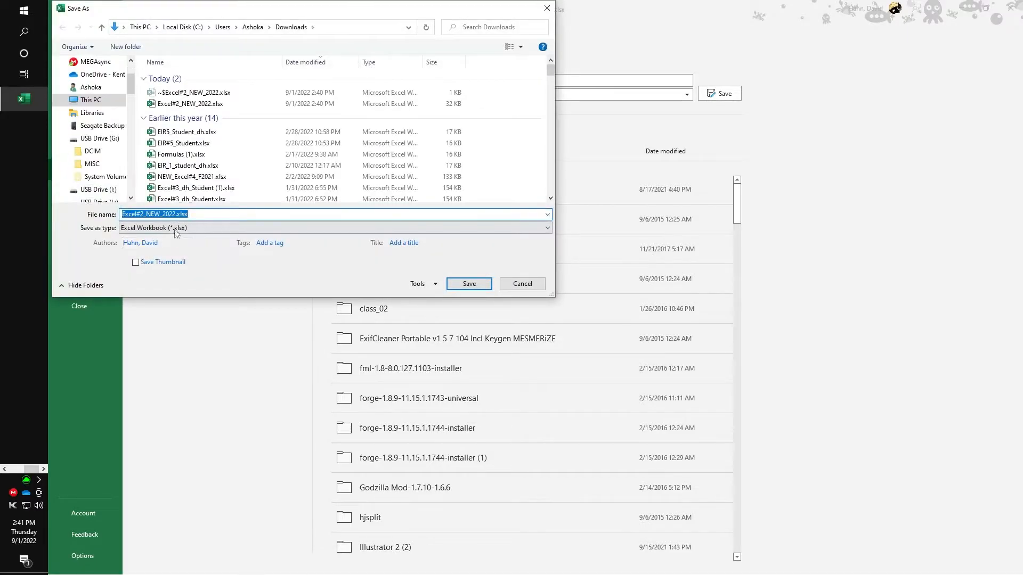
click(122, 214)
text(hahn)
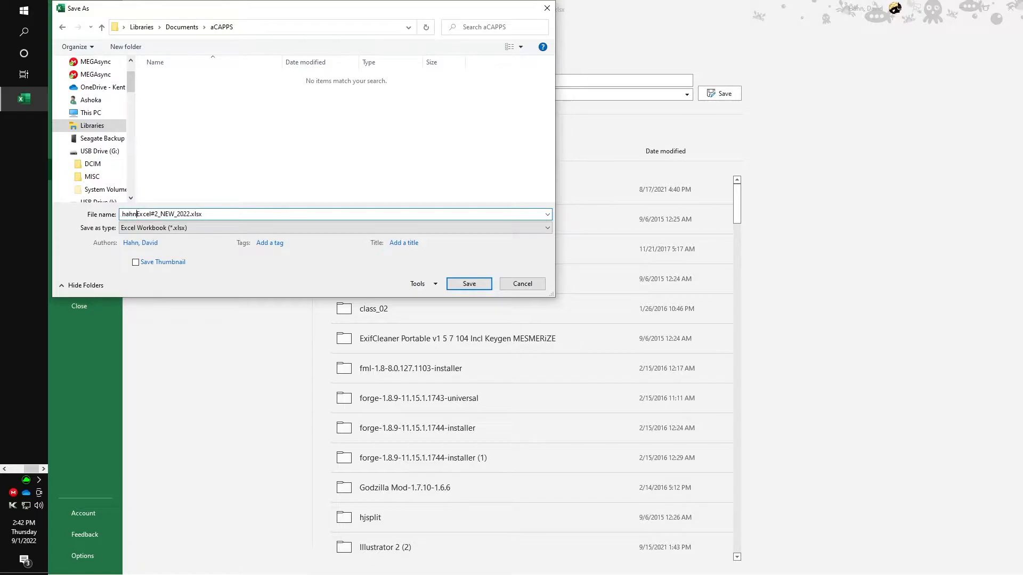
text(_)
click(465, 283)
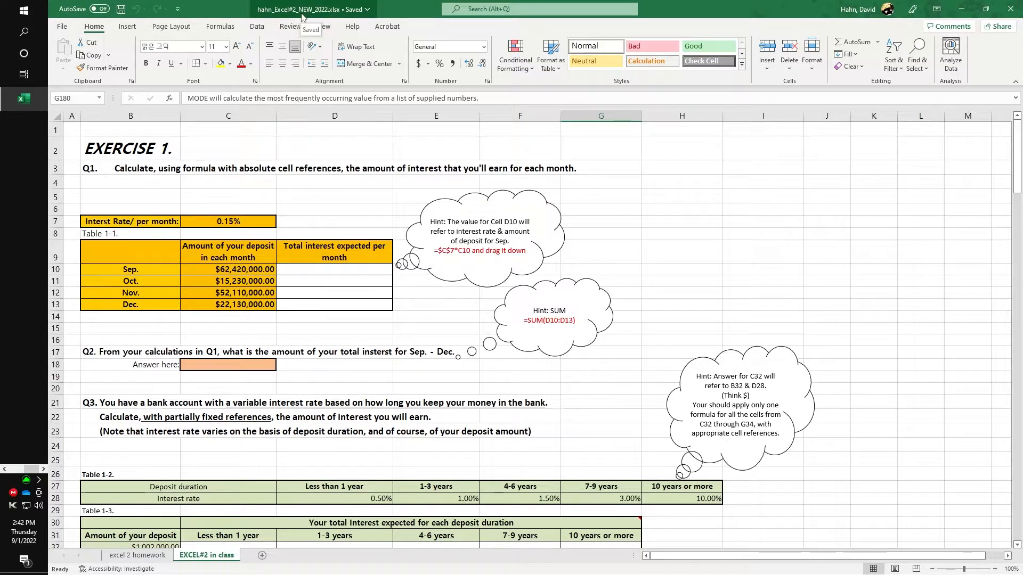
Step: Calculate September's interest in D10 with =C10*C7 and fill the formula down through December in D13
scroll(572, 195, down, 2)
scroll(572, 195, up, 2)
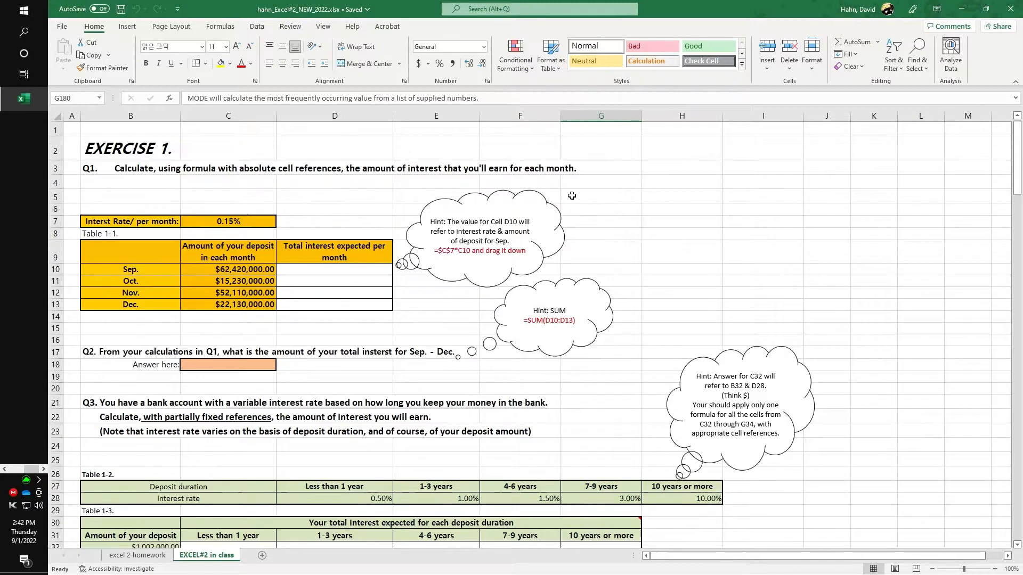
click(249, 222)
click(296, 270)
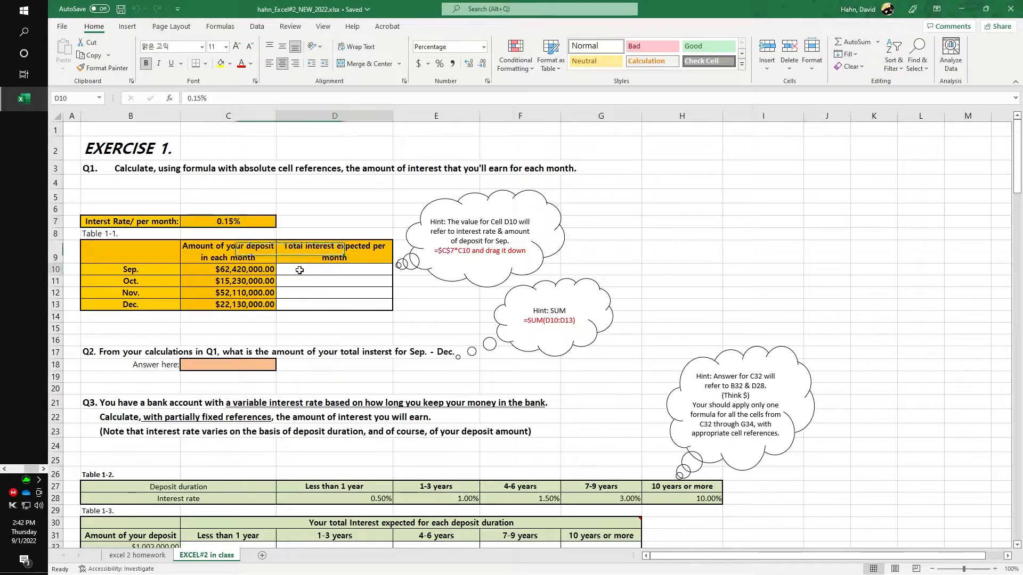
click(237, 222)
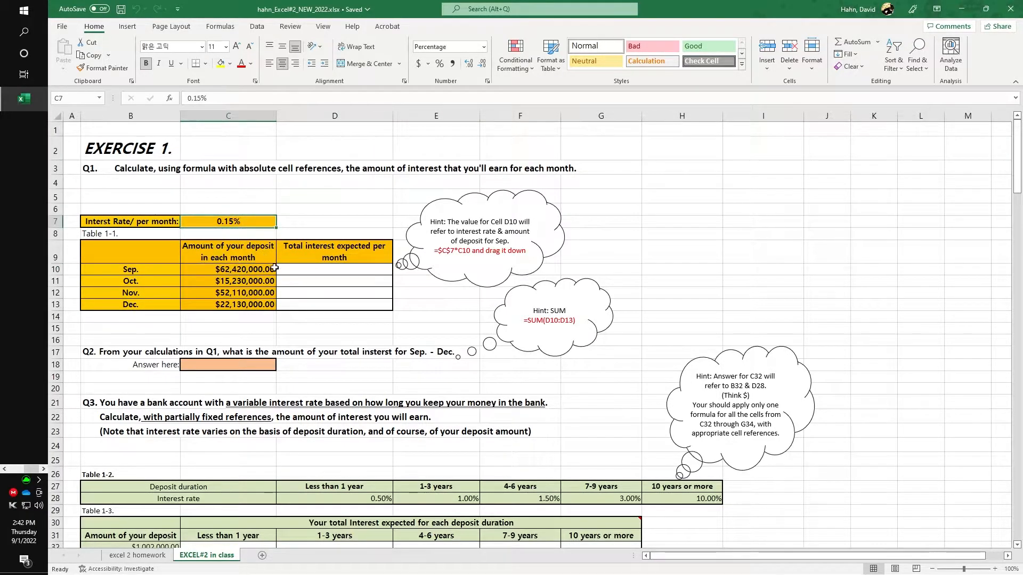
click(321, 269)
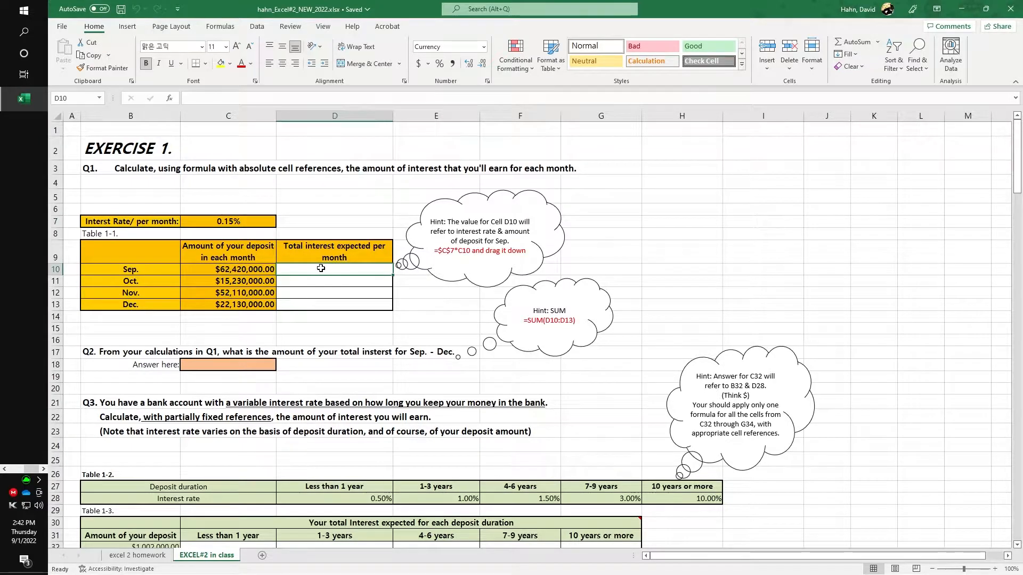
text(=)
click(259, 270)
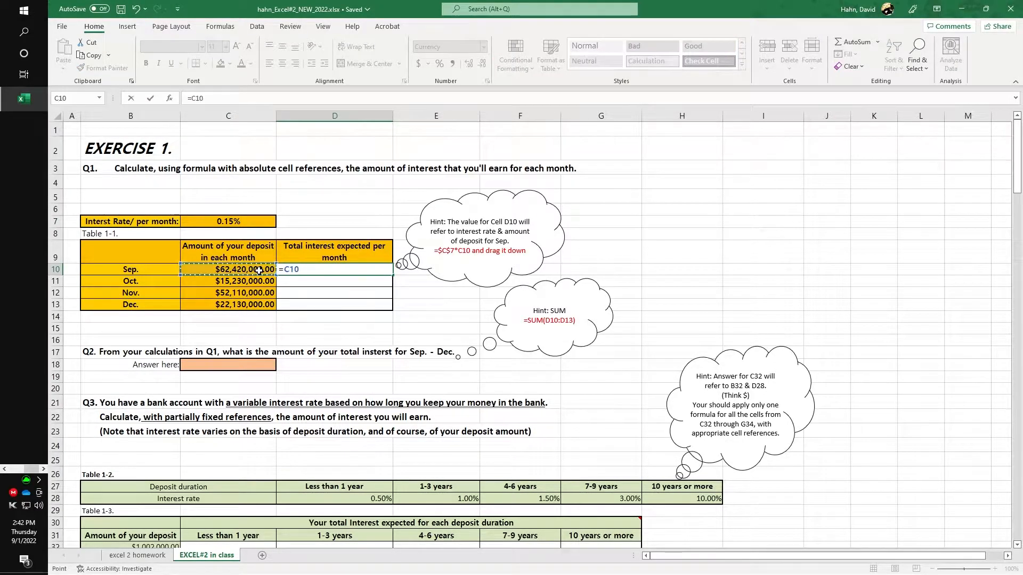
text(*)
click(248, 220)
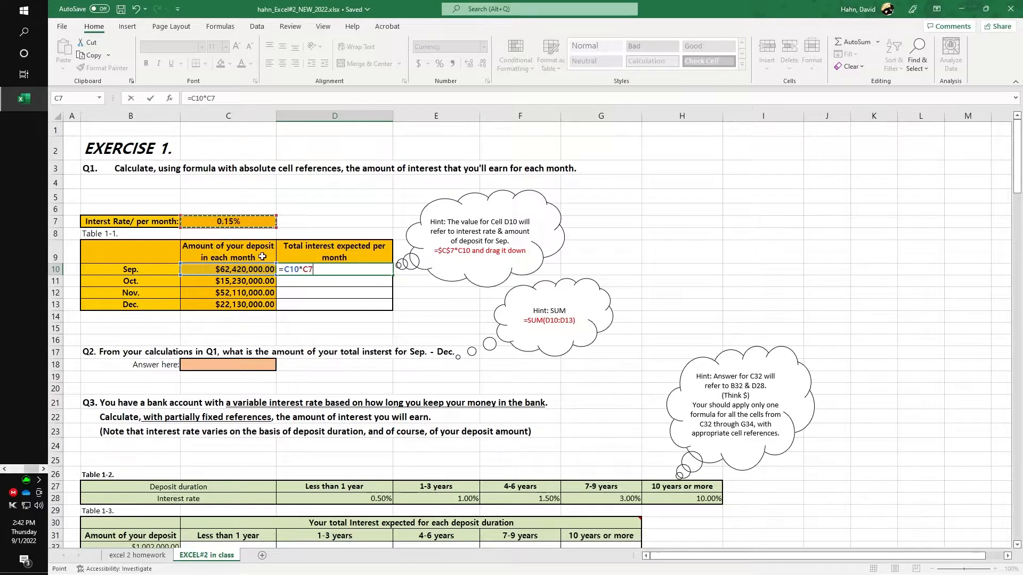
key(Return)
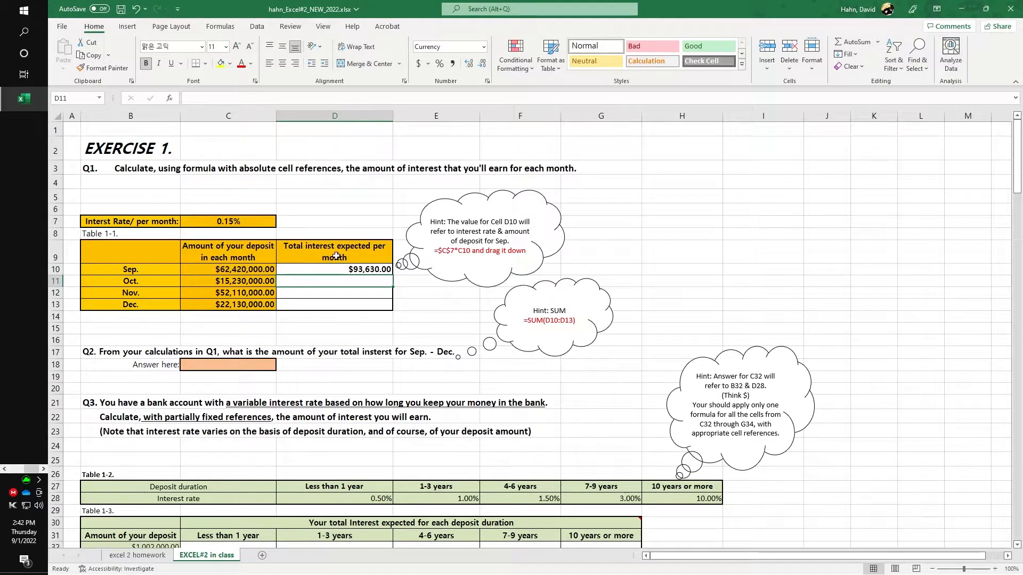
click(363, 271)
drag(393, 274, 391, 309)
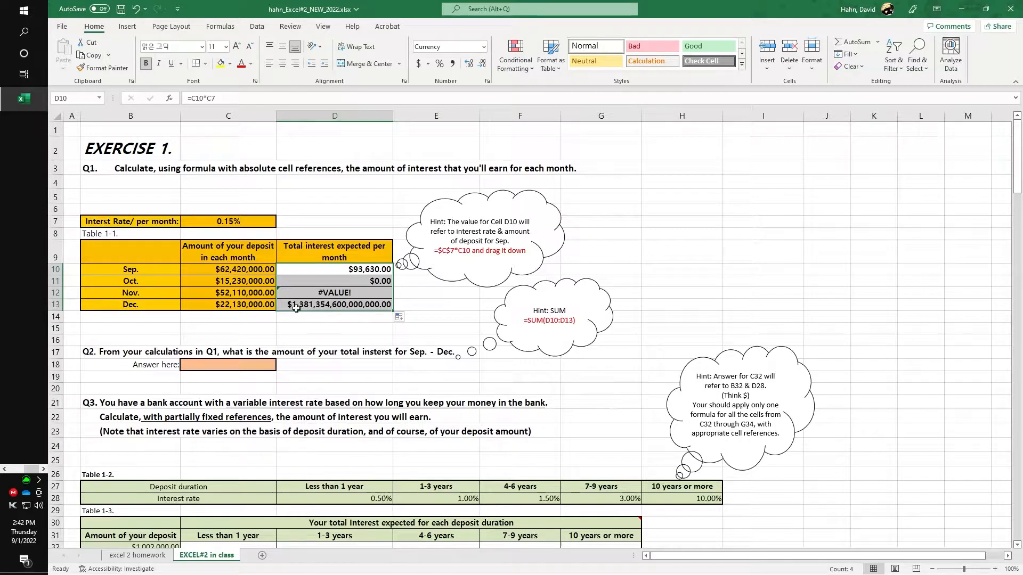
Step: Examine which cells the interest formulas in D10, D11 and D12 refer to, including the interest rate's row
double_click(303, 271)
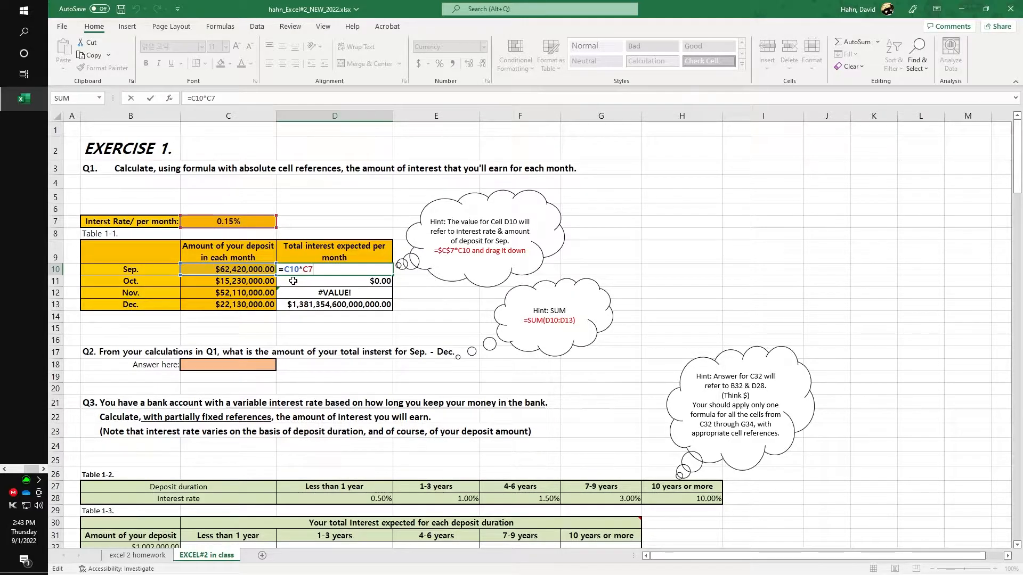
key(Return)
key(F2)
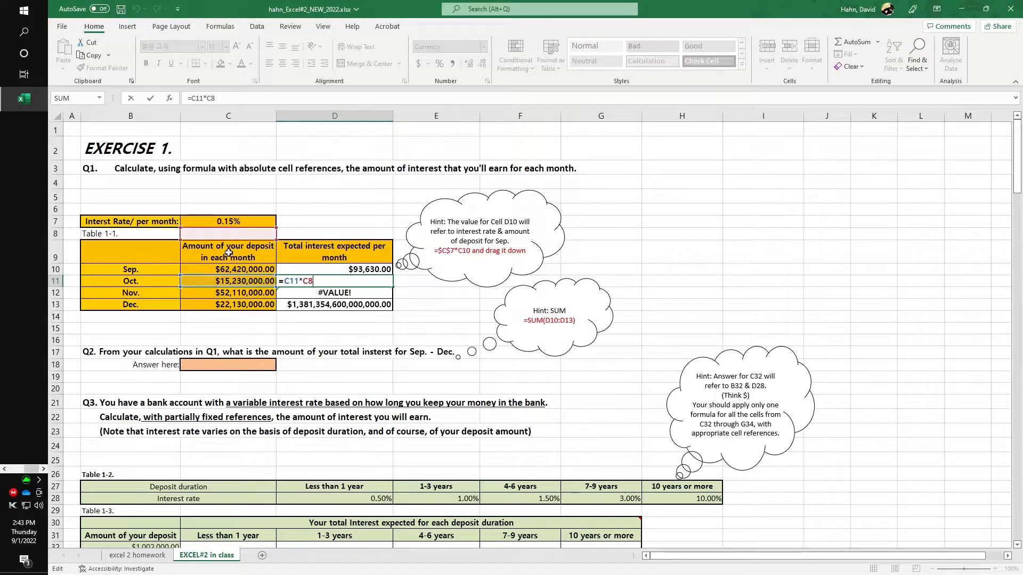
key(Return)
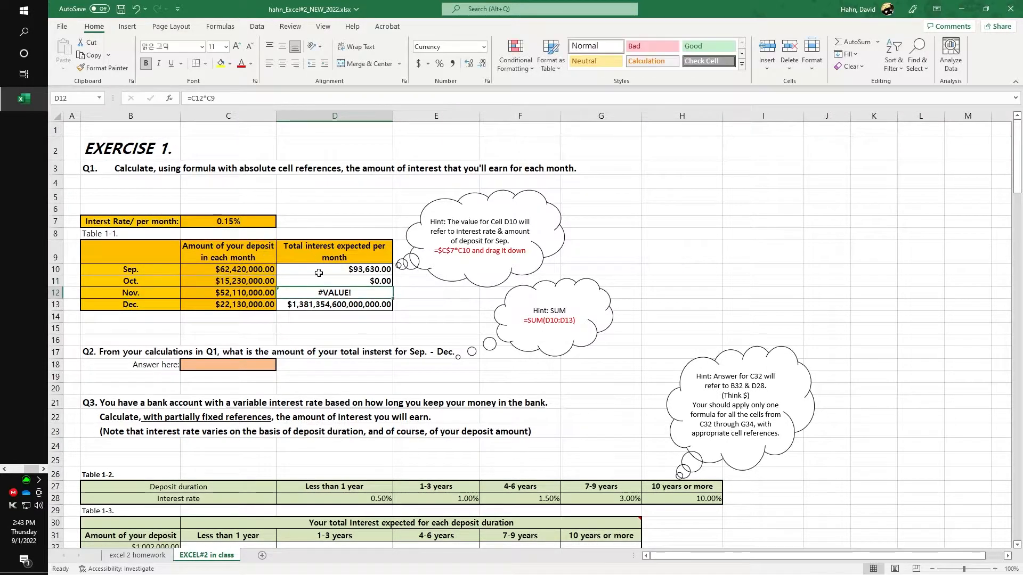
double_click(329, 293)
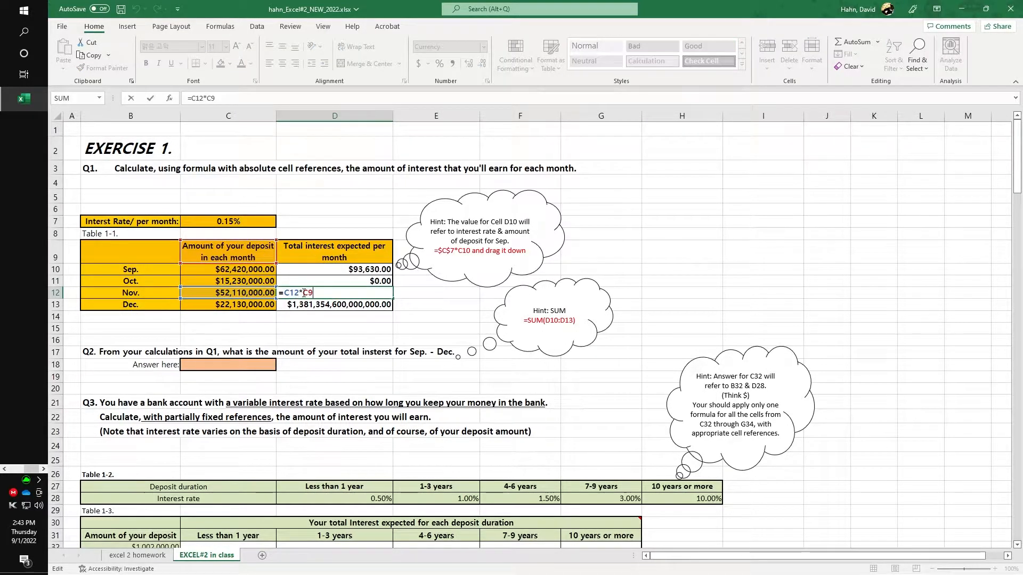
key(Return)
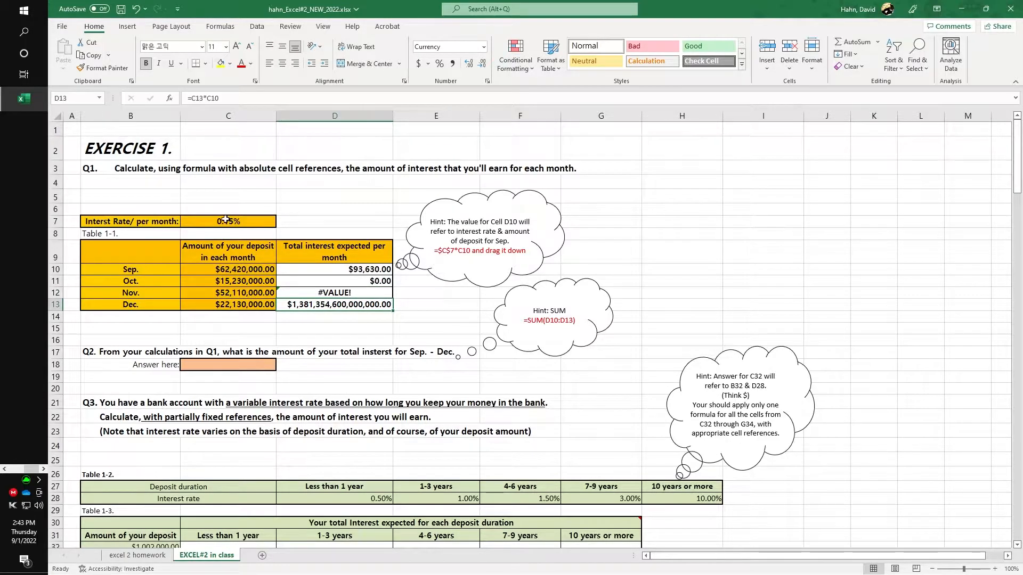
double_click(345, 271)
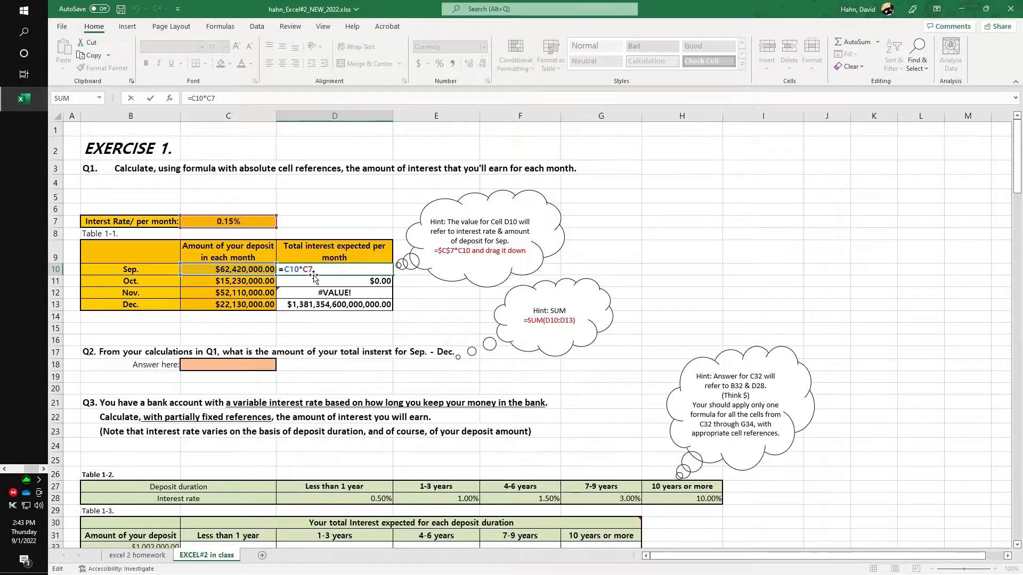
click(64, 220)
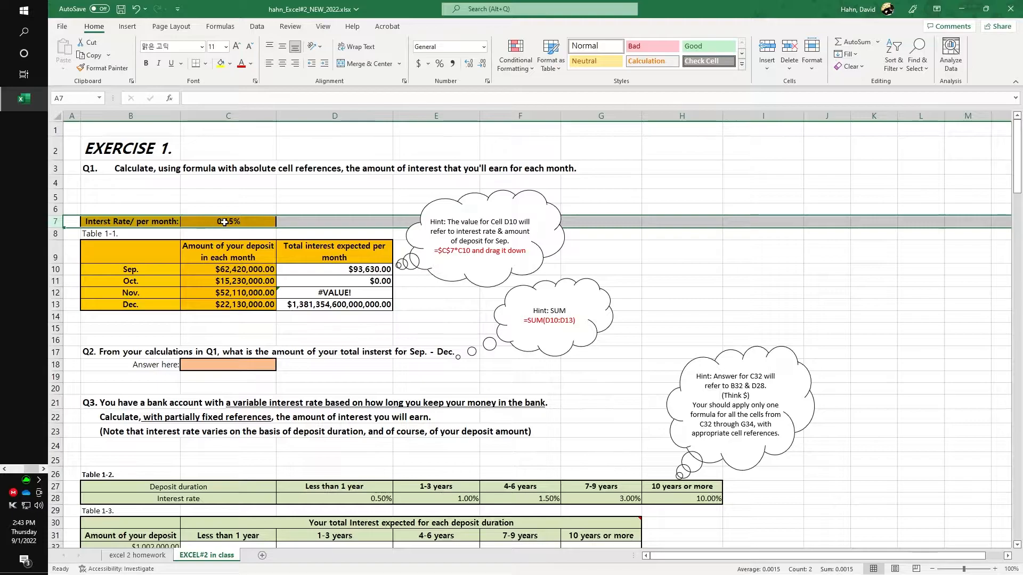
Step: Fix the interest rate's row in September's formula as =C10*C$7 and refill it from D10 down to D13
double_click(312, 270)
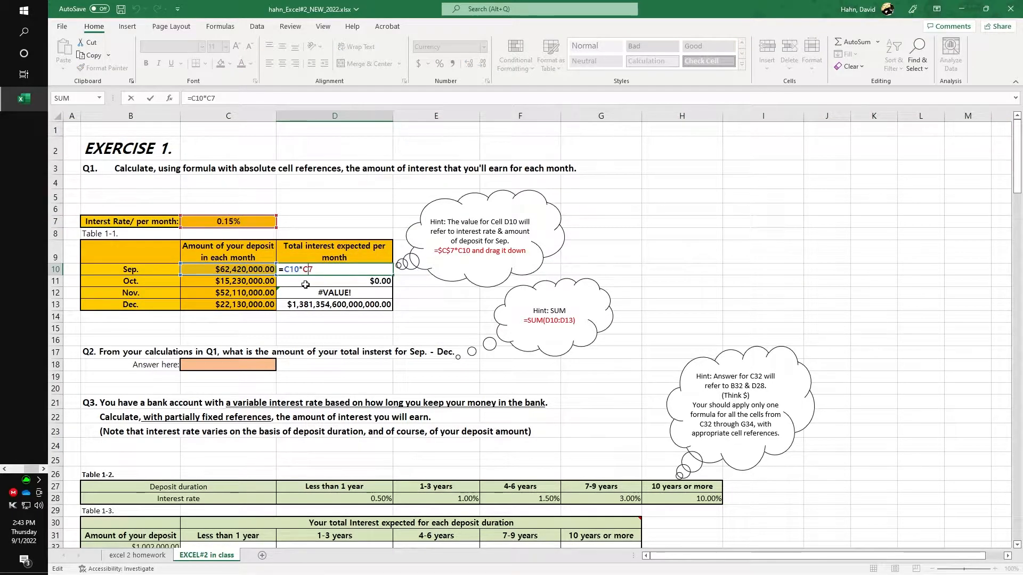
text($)
key(Return)
click(335, 266)
drag(393, 274, 387, 308)
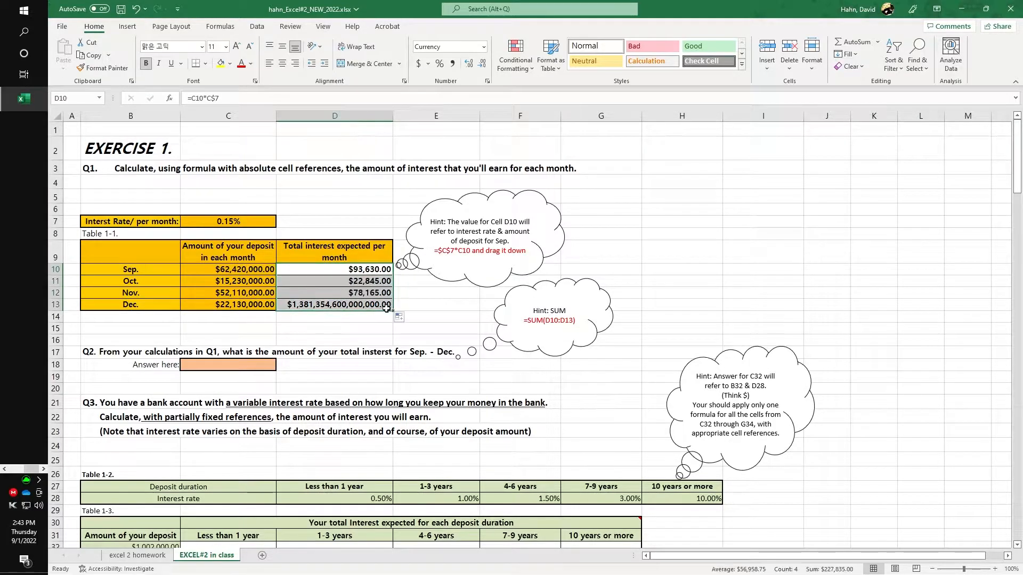
Step: Check the cell references in the refilled October, November and December interest formulas
click(353, 284)
double_click(353, 284)
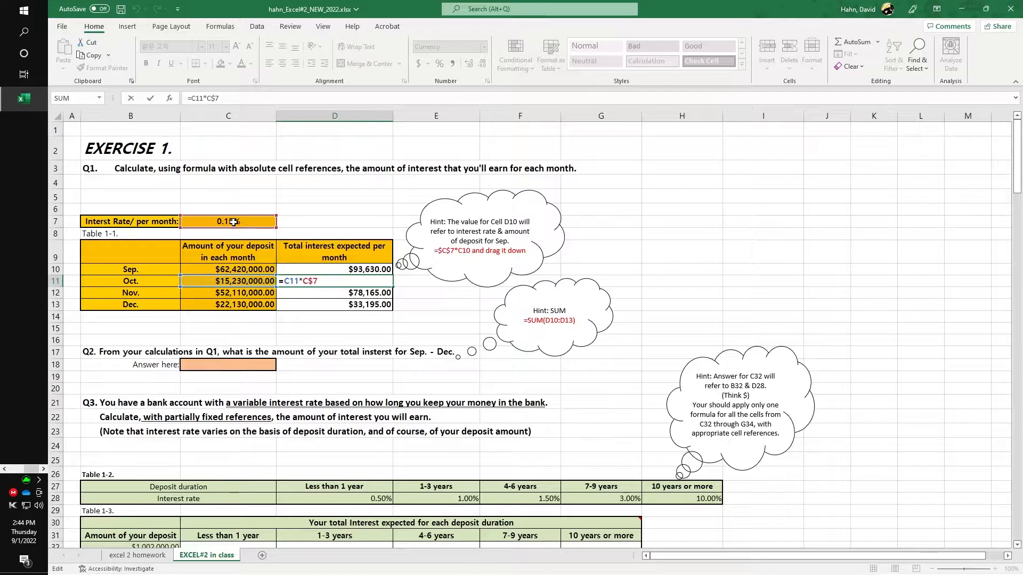
key(Return)
double_click(380, 294)
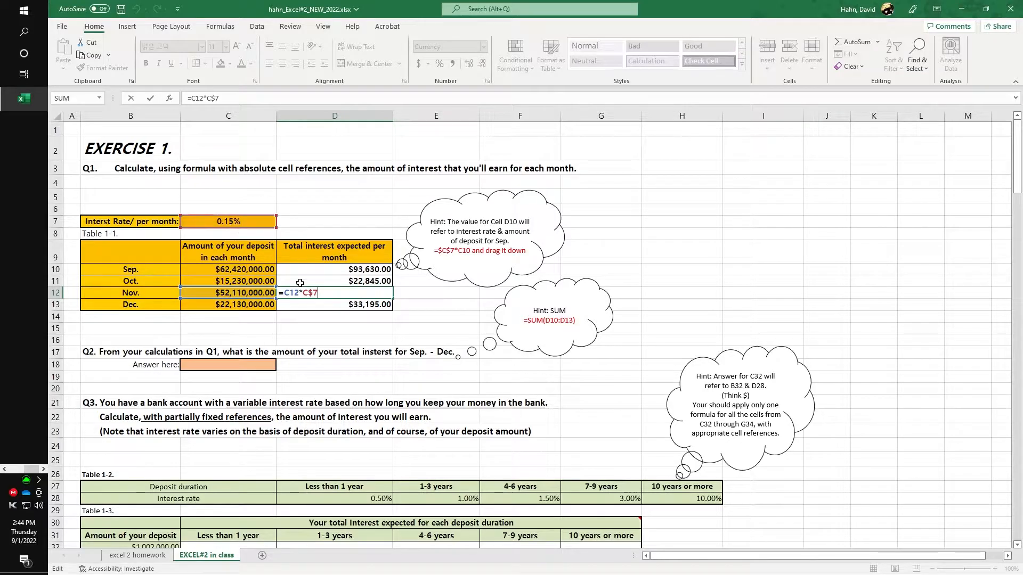
key(Return)
double_click(323, 306)
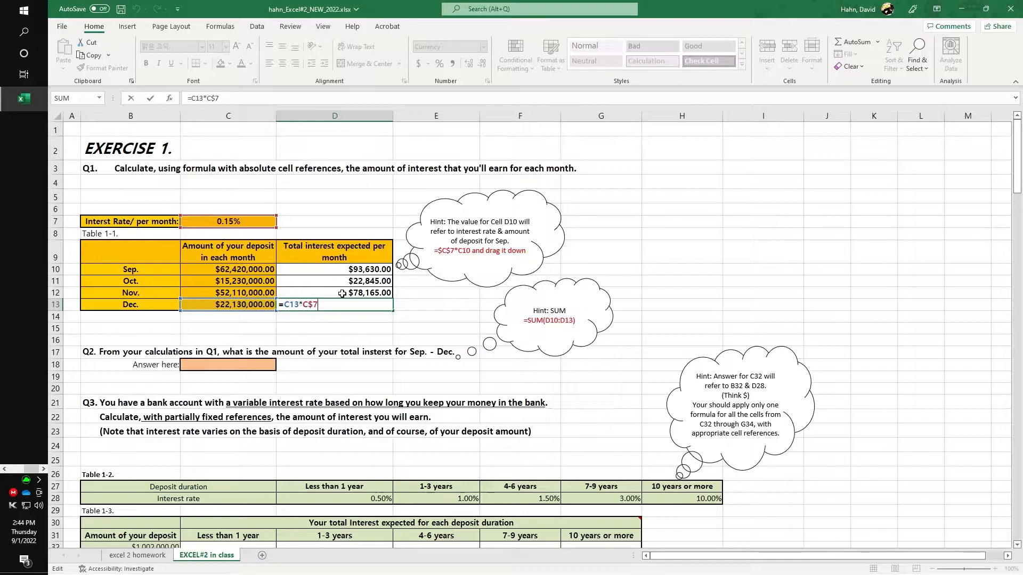
Step: Review the excel 2 homework sheet's catering table, monthly sales table and interest table, including which reference types each asks for
key(Return)
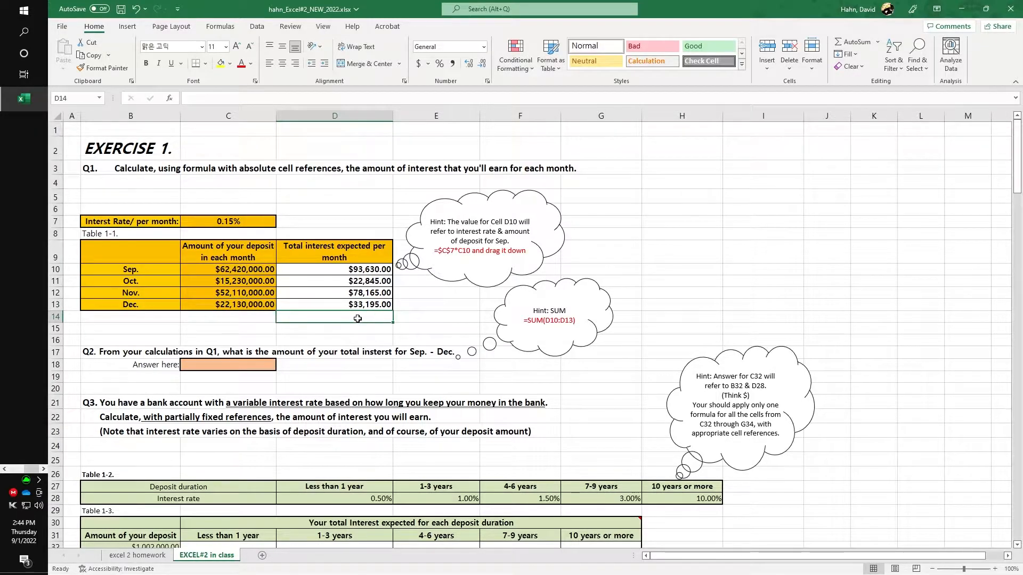
click(138, 555)
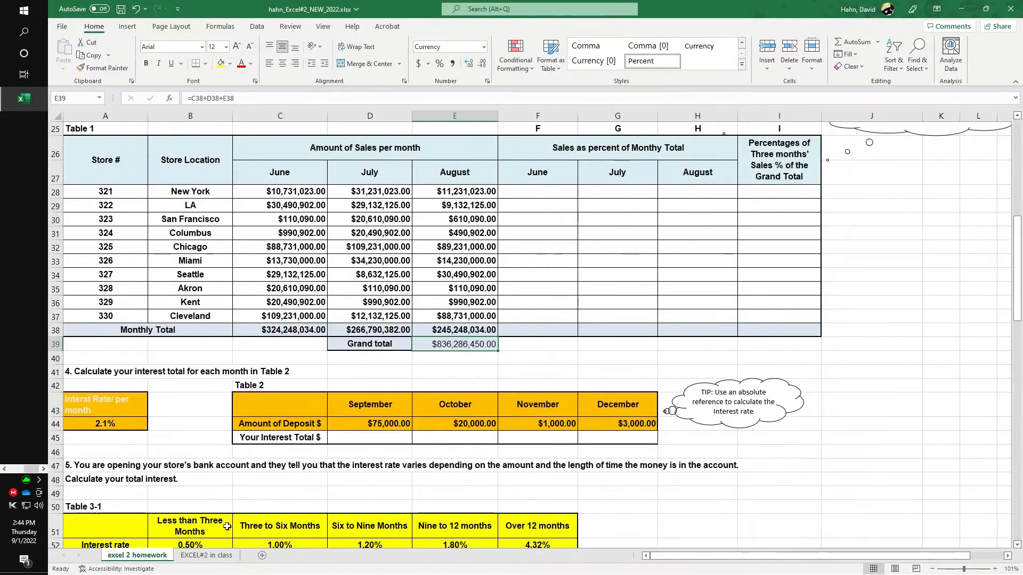
scroll(442, 389, up, 5)
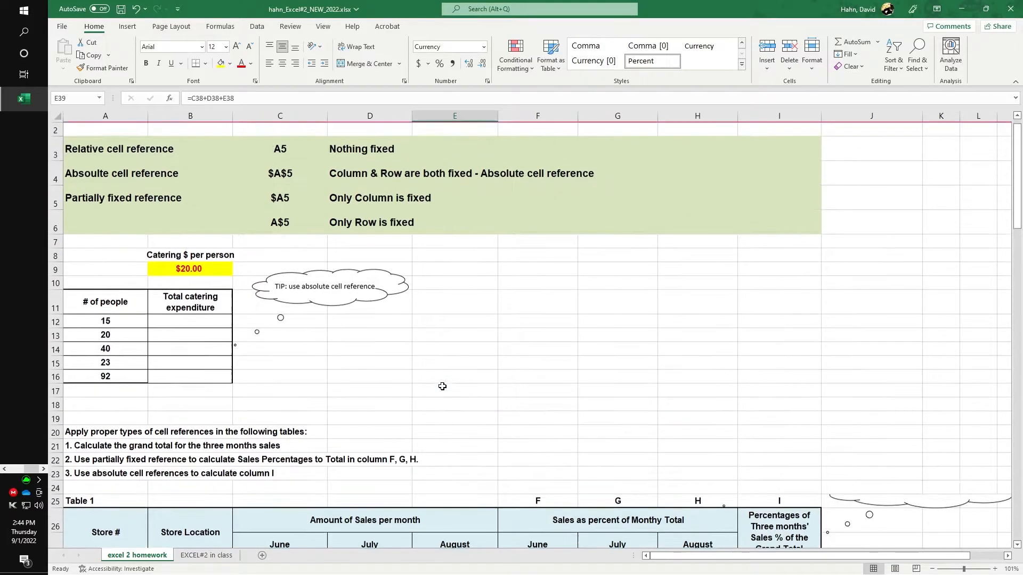
click(199, 270)
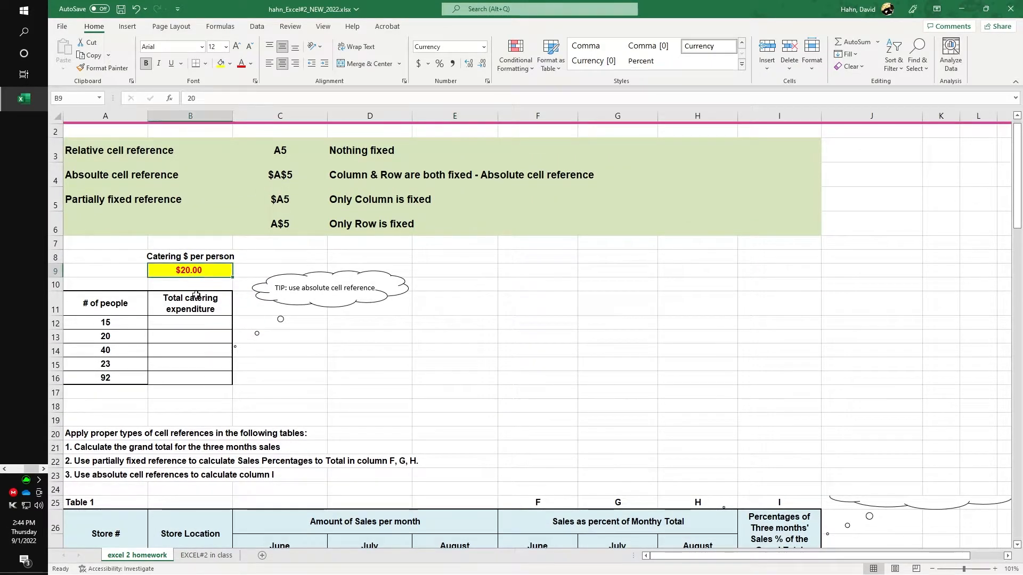
scroll(243, 323, down, 2)
scroll(243, 323, up, 2)
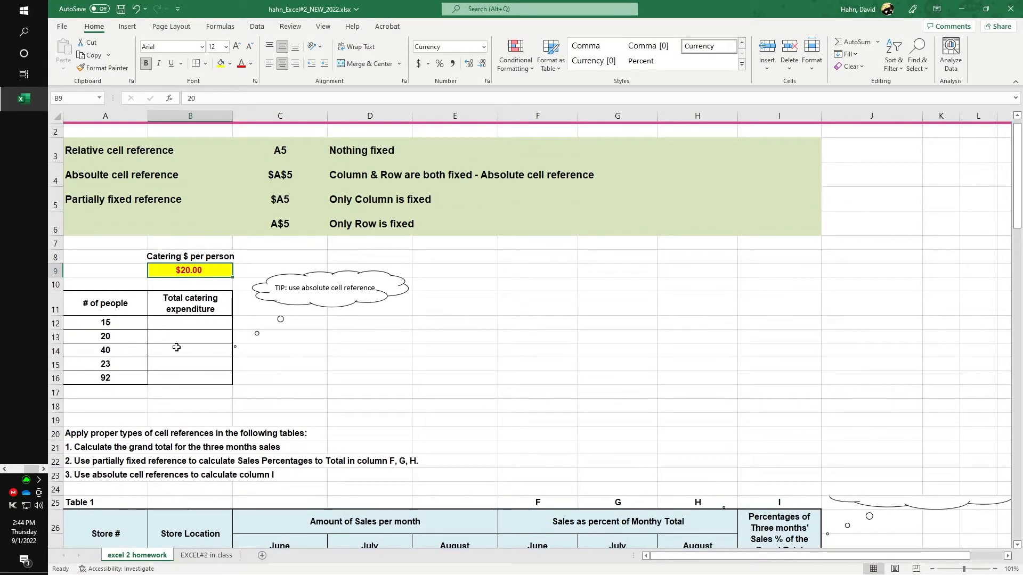
scroll(176, 347, down, 6)
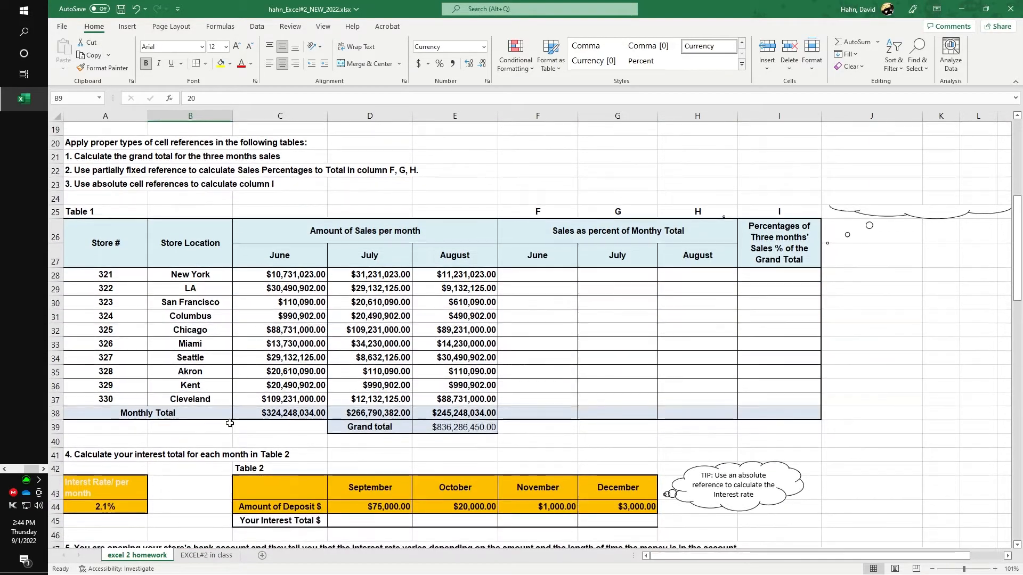
click(218, 555)
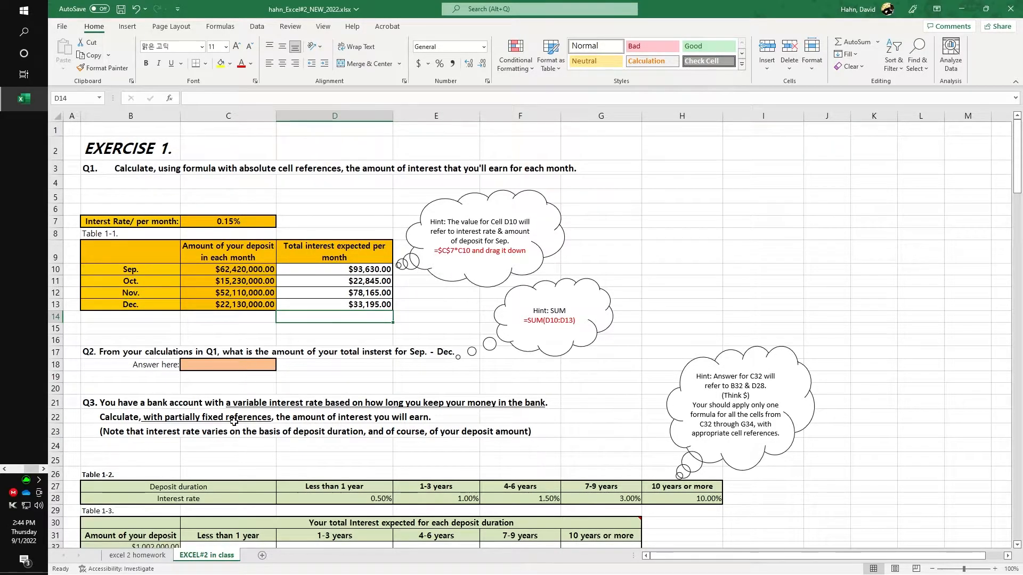
click(137, 555)
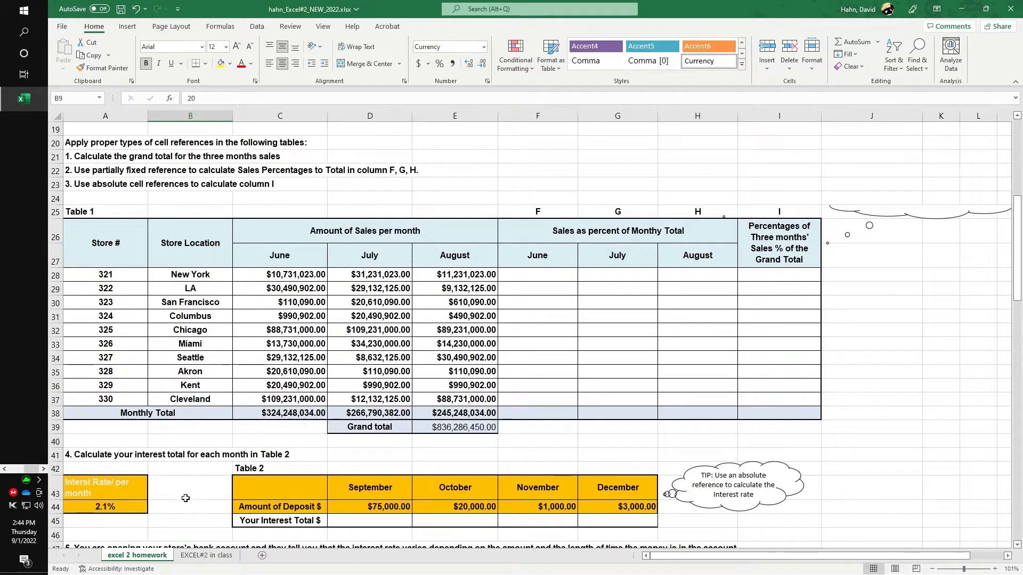
scroll(325, 229, up, 6)
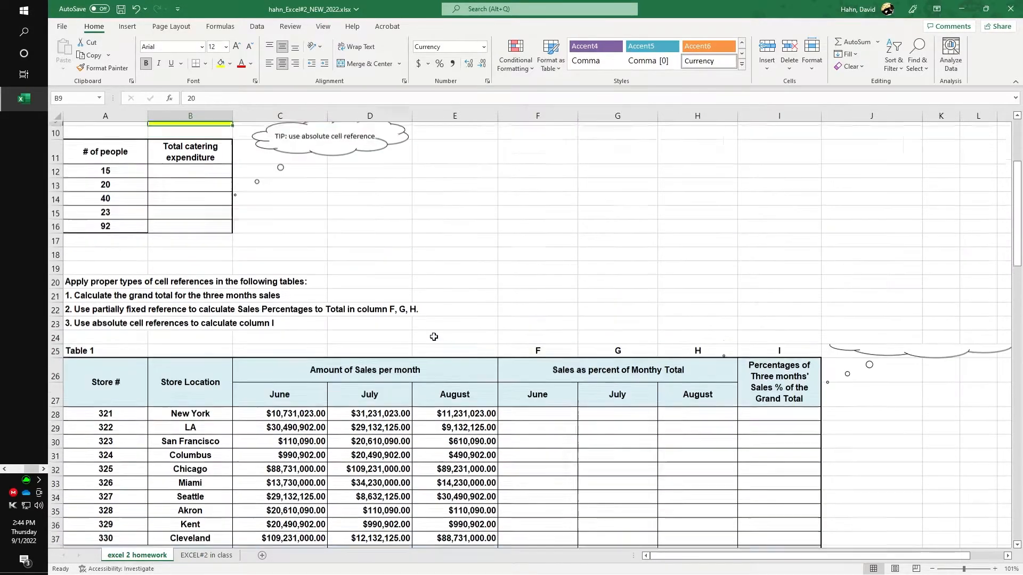
scroll(326, 229, down, 1)
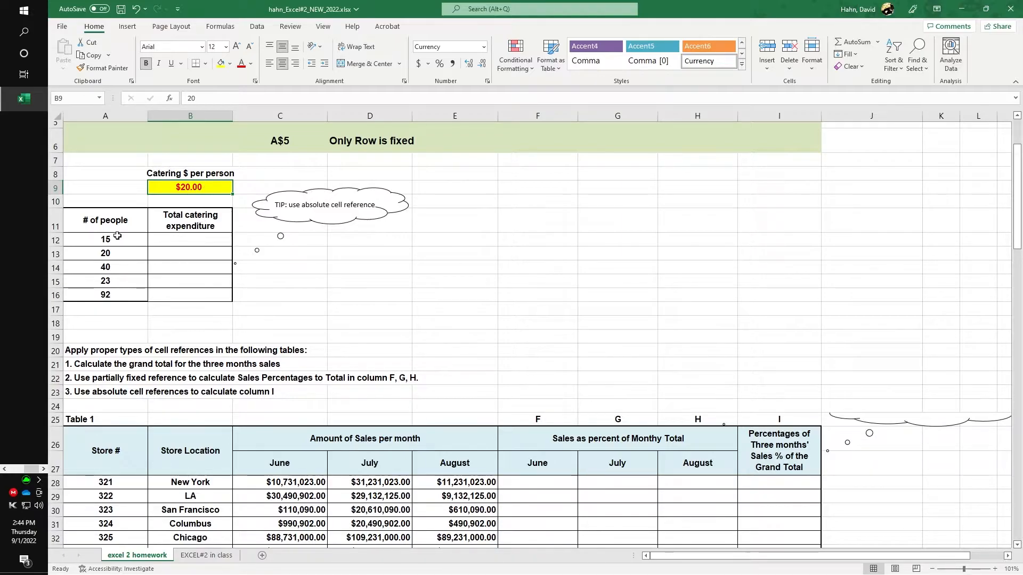
Step: Calculate the total catering expenditure for 15 people in B12 with =A12*B$9 and fill the formula down through B16
click(157, 236)
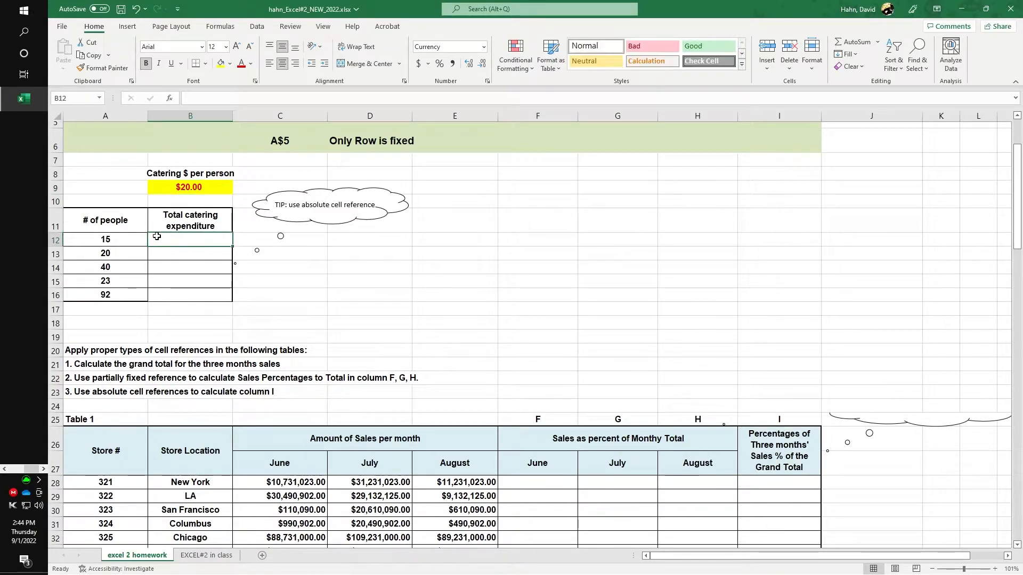
text(=)
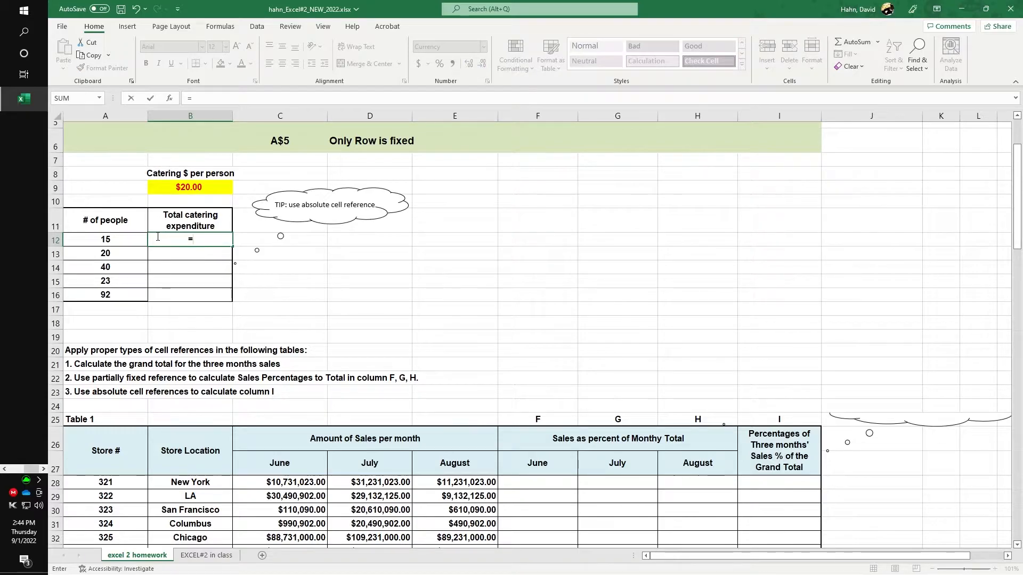
click(100, 235)
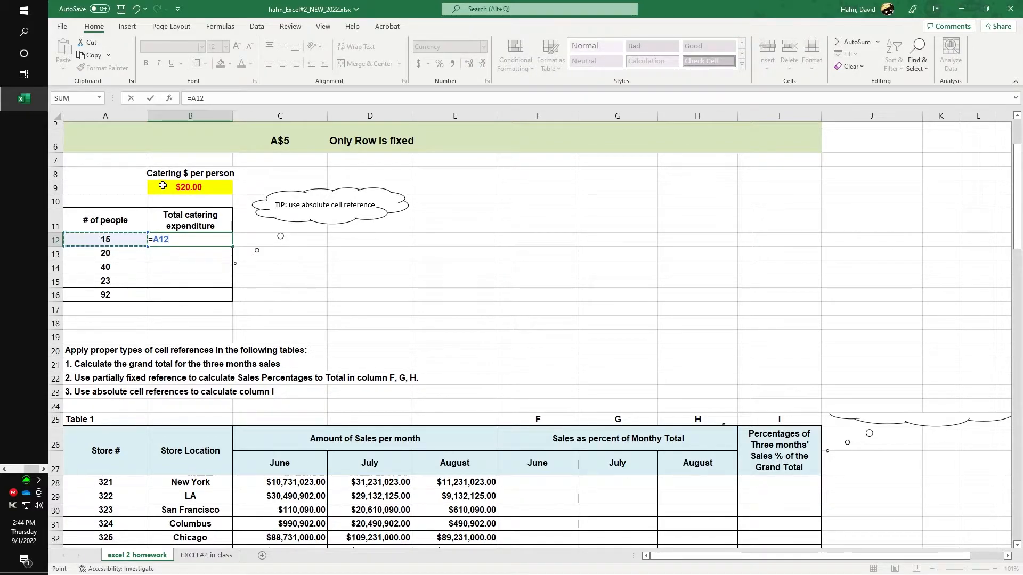
text(*)
click(184, 184)
click(181, 241)
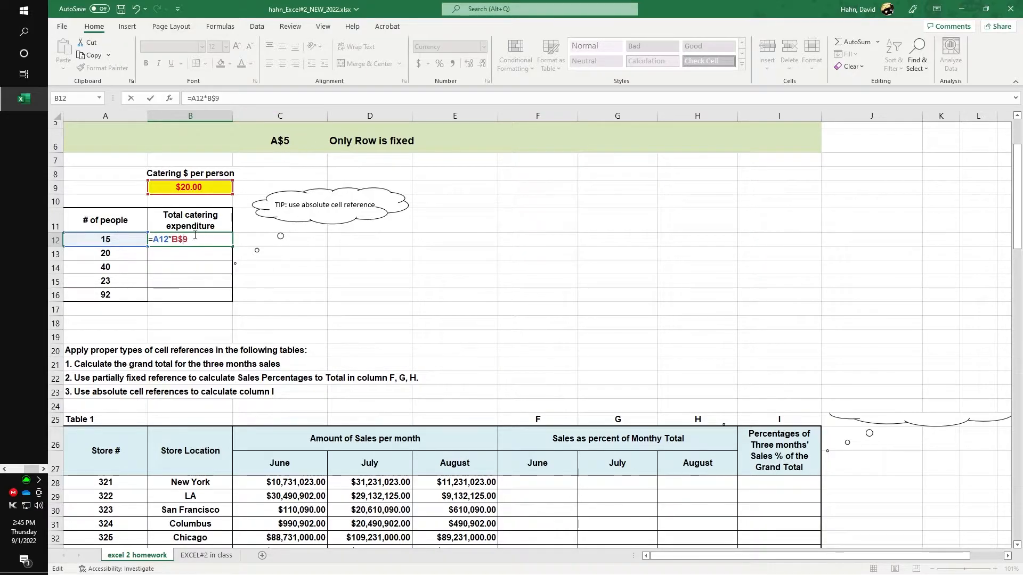
double_click(172, 239)
key(ctrl+Return)
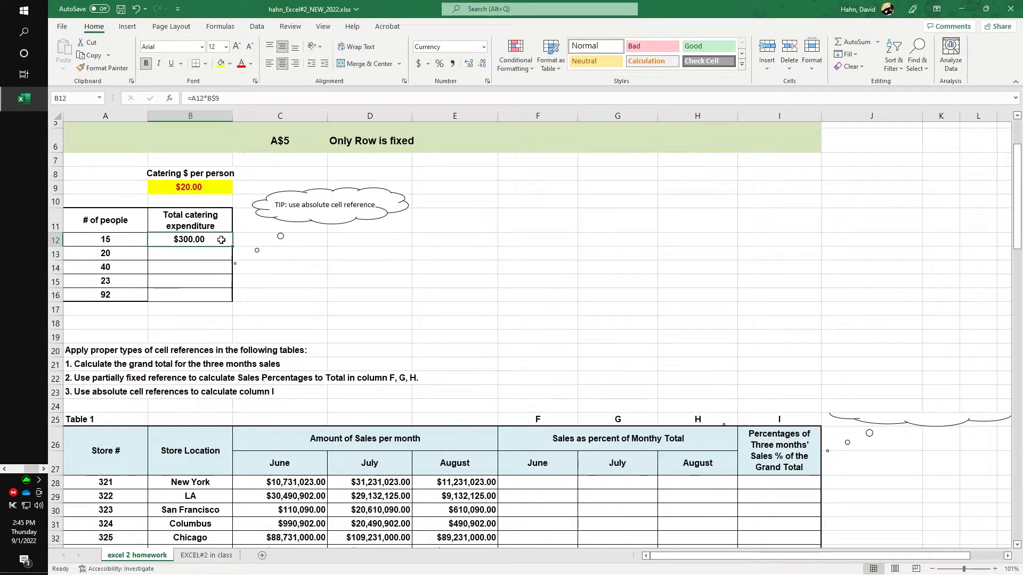
drag(232, 247, 228, 296)
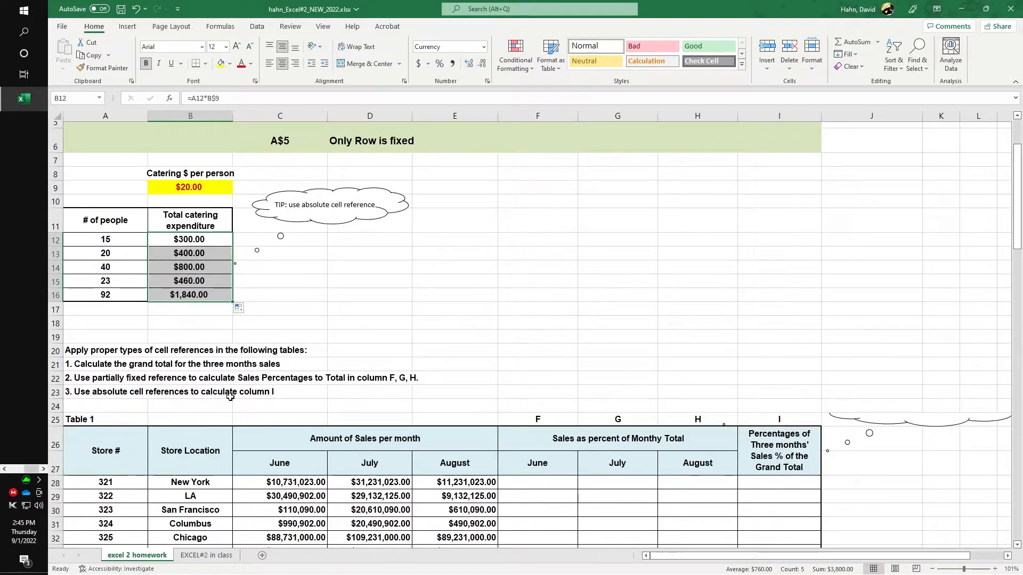
Step: On the EXCEL#2 in class sheet, answer Q2 in C18 by totalling the September to December interest with =SUM(D10:D13)
click(206, 555)
click(226, 365)
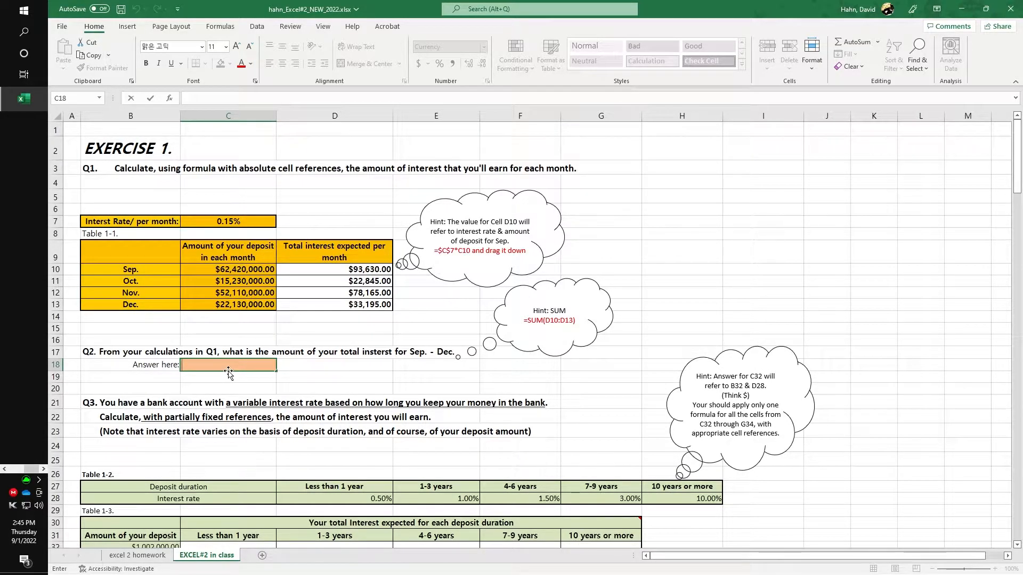
text(s)
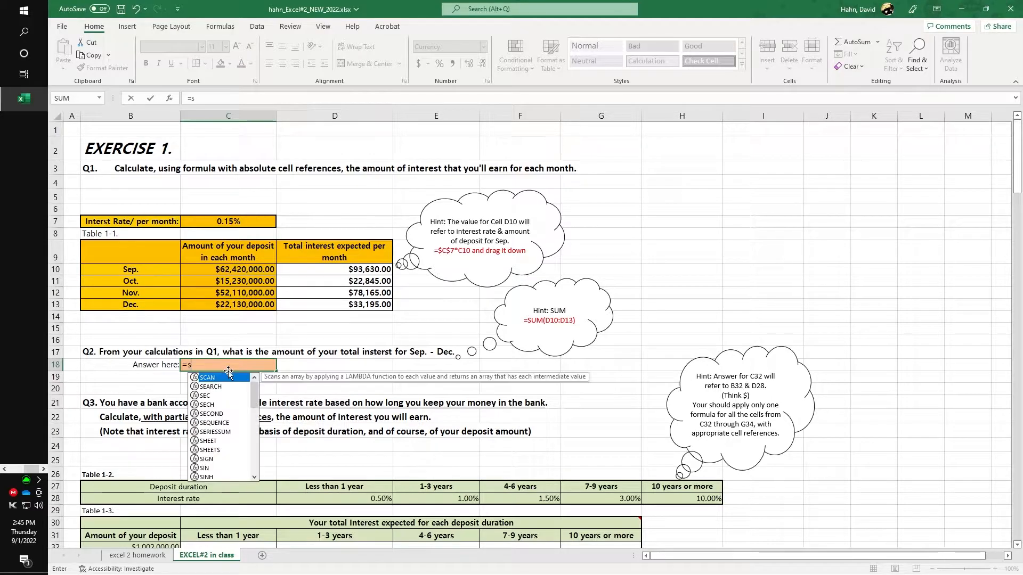
text(u)
key(Down)
key(Down)
key(Tab)
drag(344, 271, 341, 304)
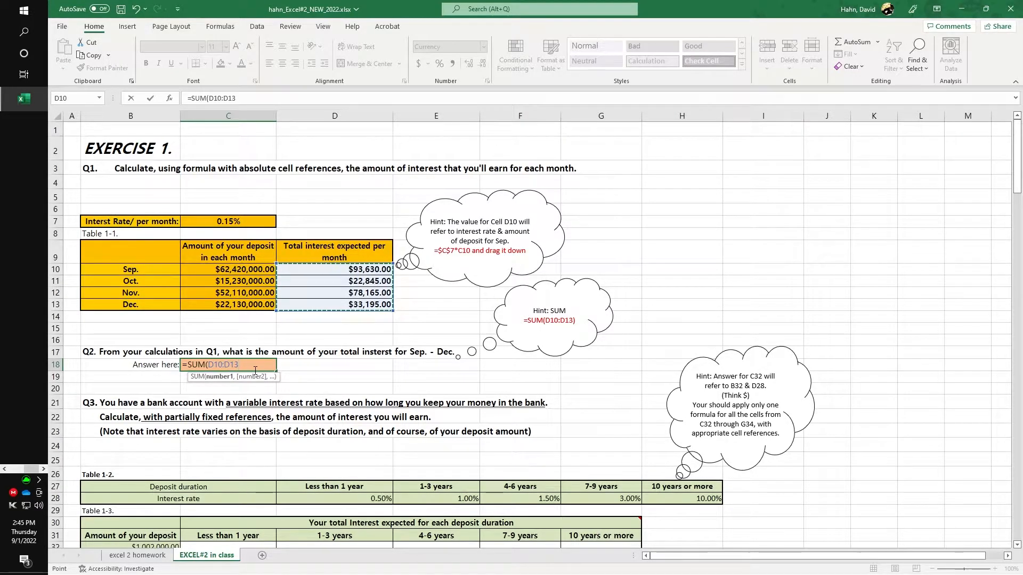
key(Return)
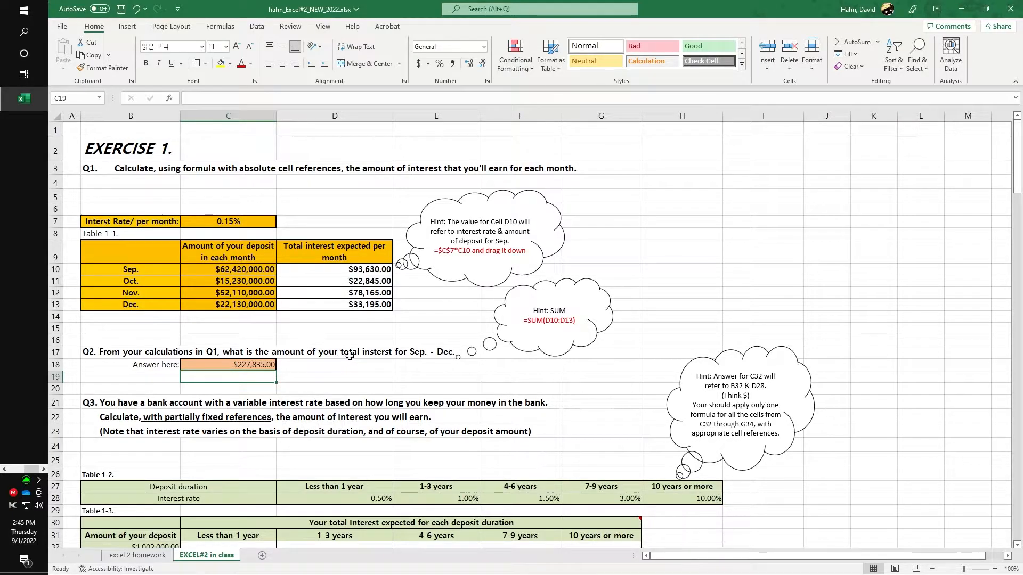
Step: Examine how Q3's interest rates in D28:H28 and deposit amounts in column B relate to the empty cells of Table 1-3
scroll(347, 356, down, 4)
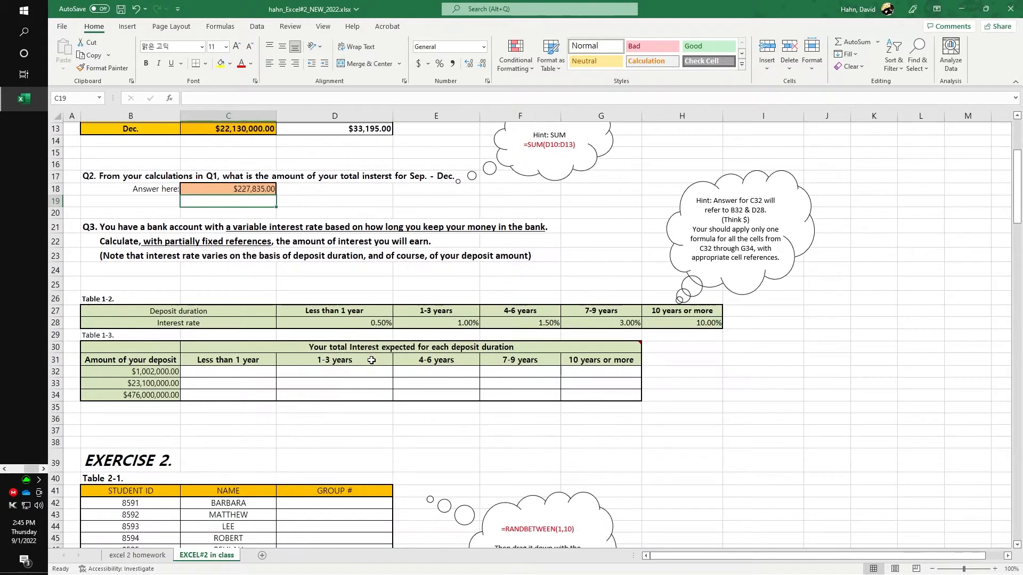
scroll(371, 360, down, 1)
click(366, 288)
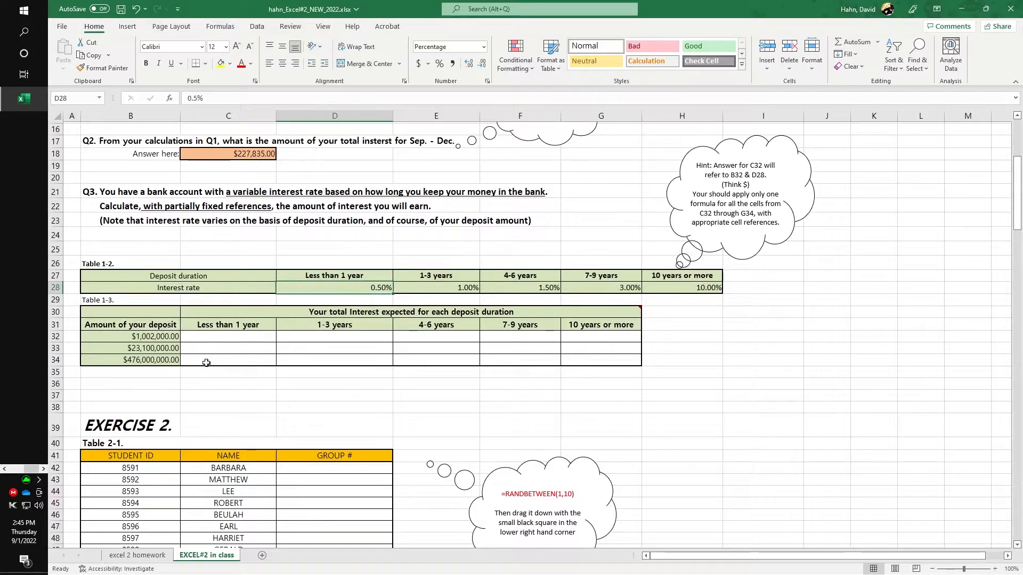
click(162, 336)
click(330, 290)
key(Right)
key(Right)
key(Right)
key(Right)
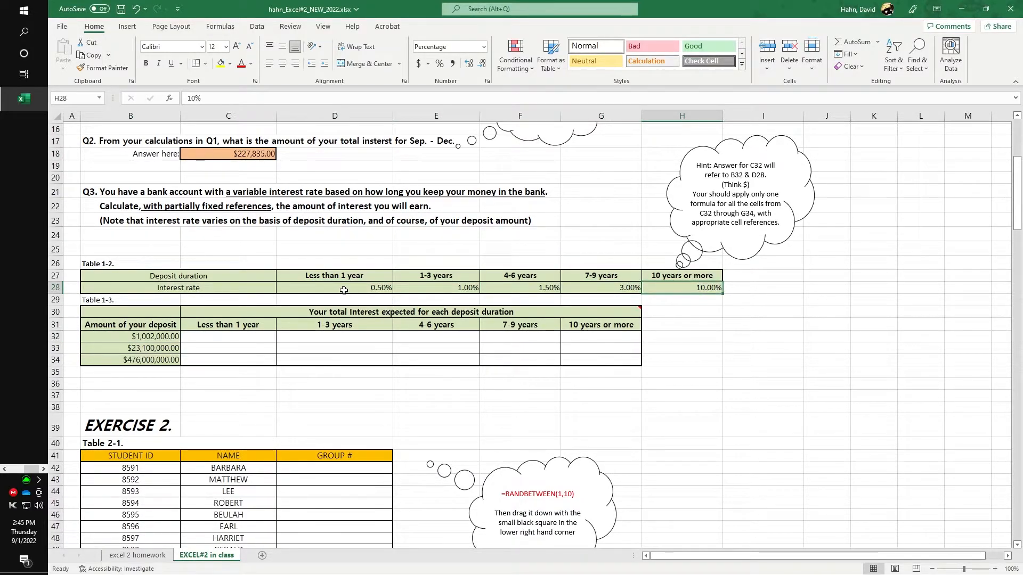
drag(220, 337, 591, 337)
click(169, 336)
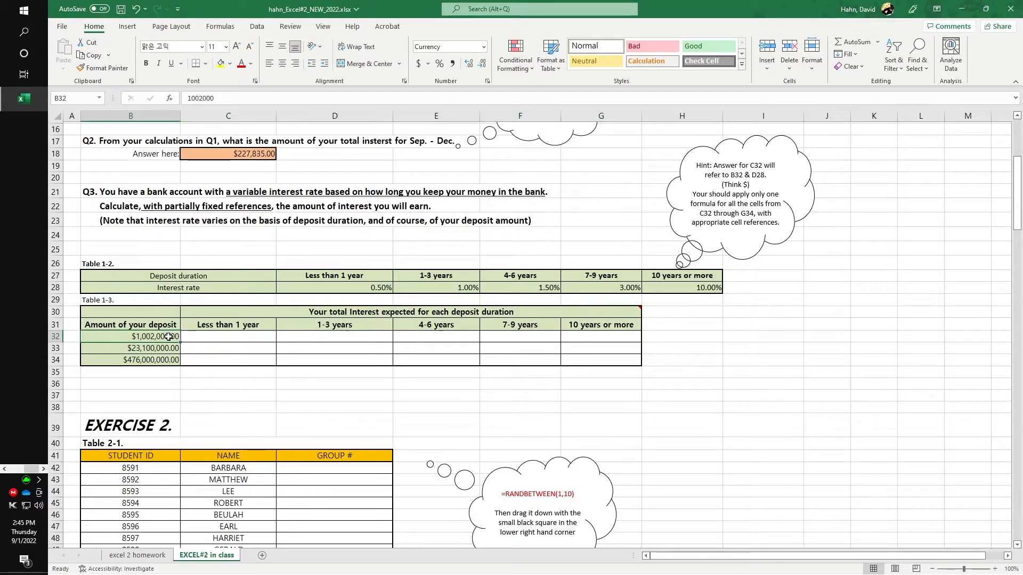
click(343, 287)
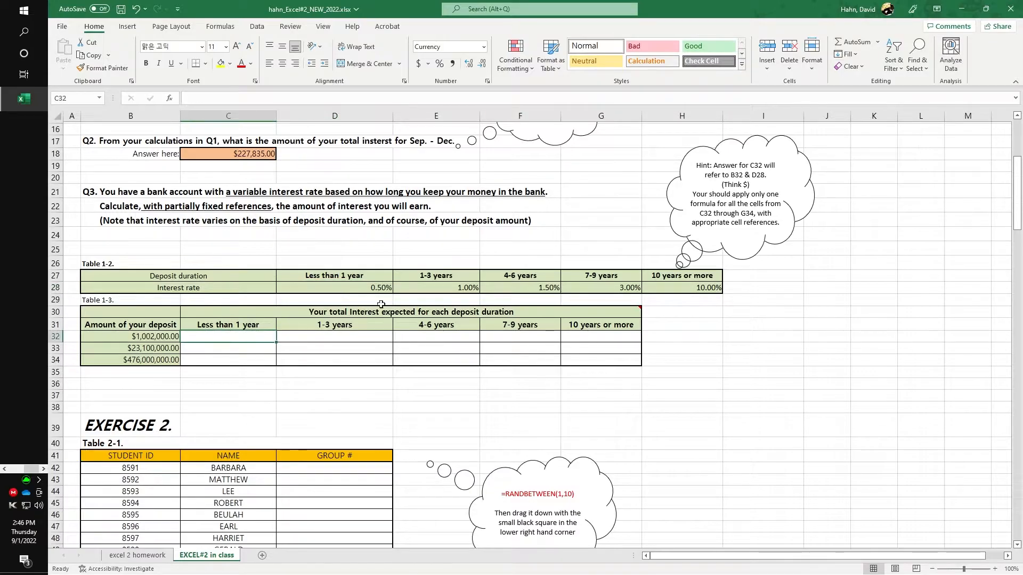
key(Right)
click(345, 336)
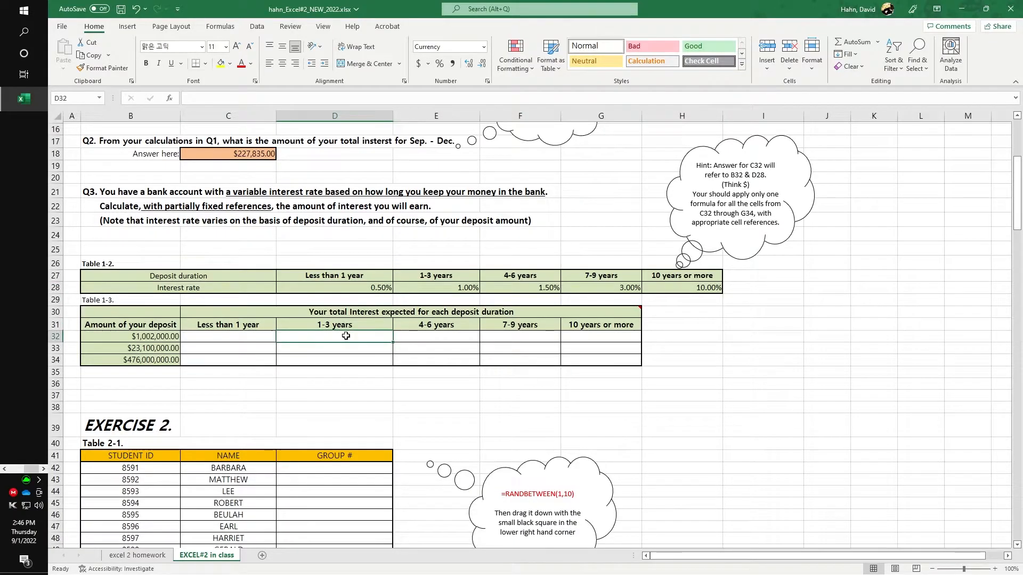
click(512, 287)
click(163, 337)
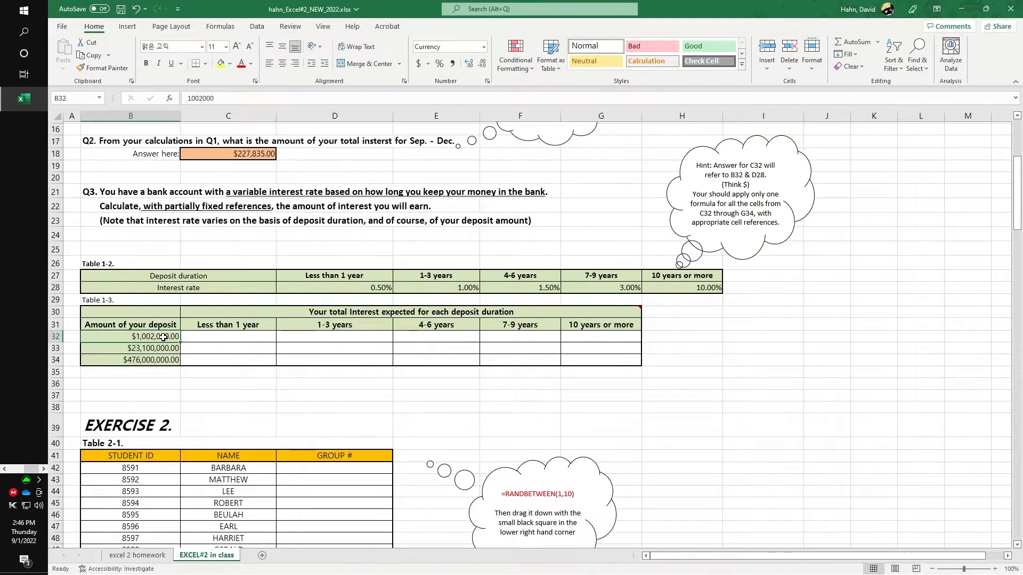
Step: Calculate the first deposit's interest for less than 1 year in C32 with =$B32*D28 and fill it across through G32
click(213, 335)
text(=)
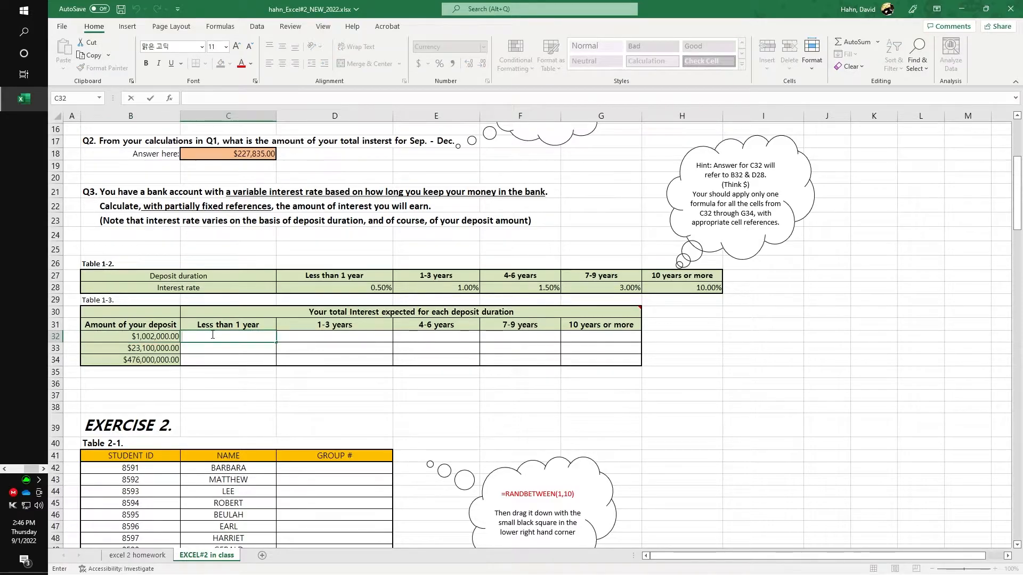
click(168, 339)
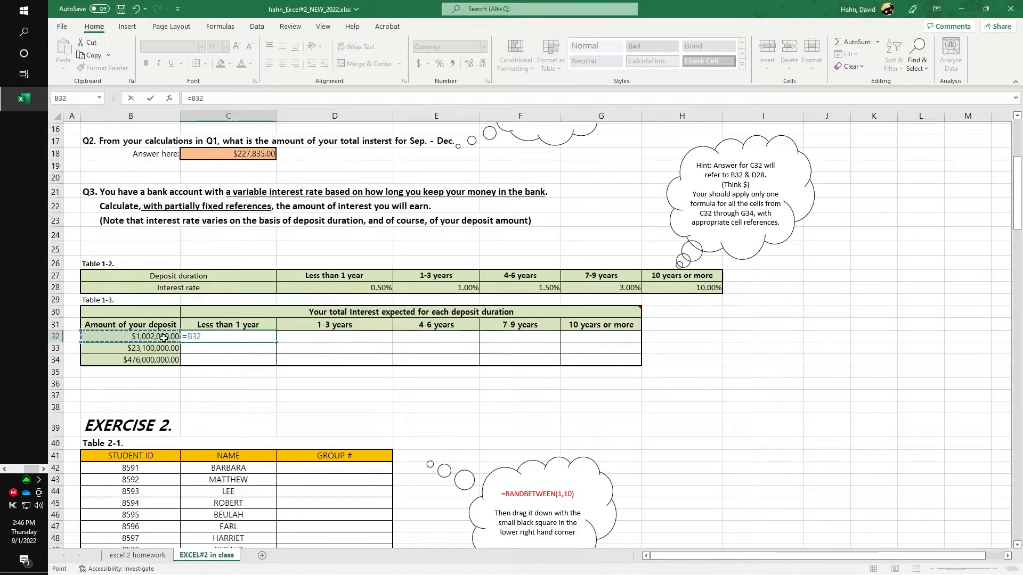
text(*)
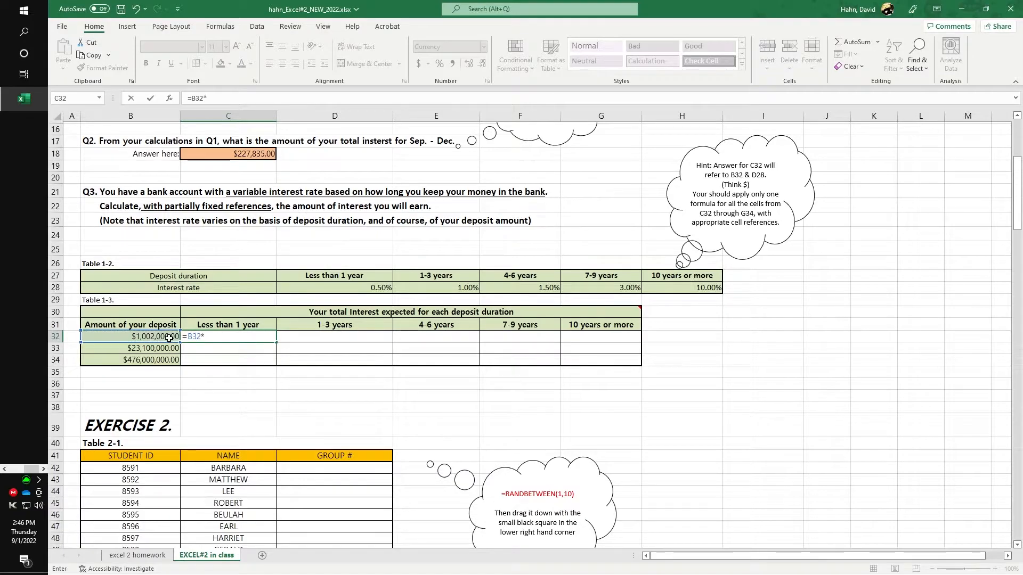
click(314, 290)
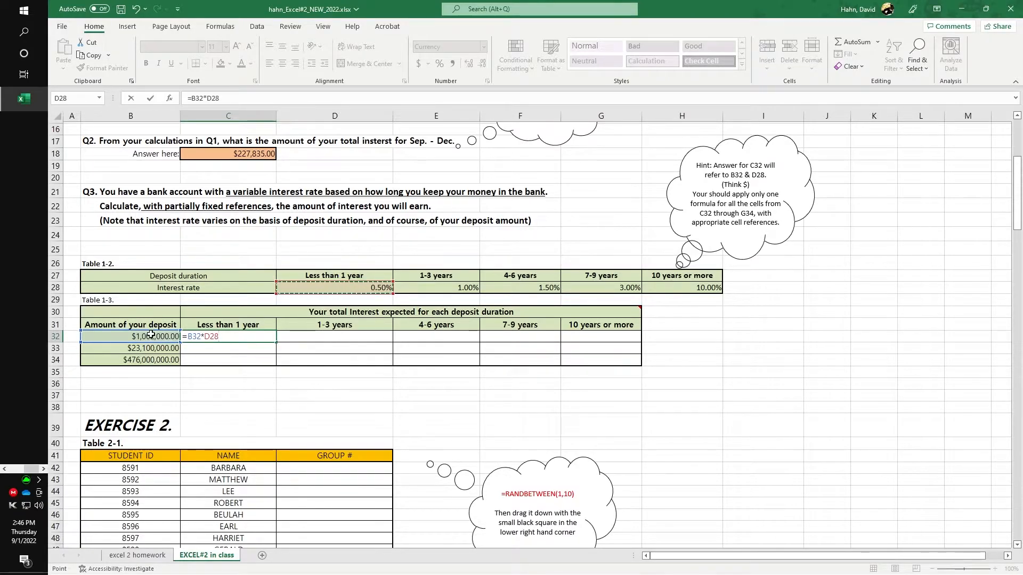
key(F2)
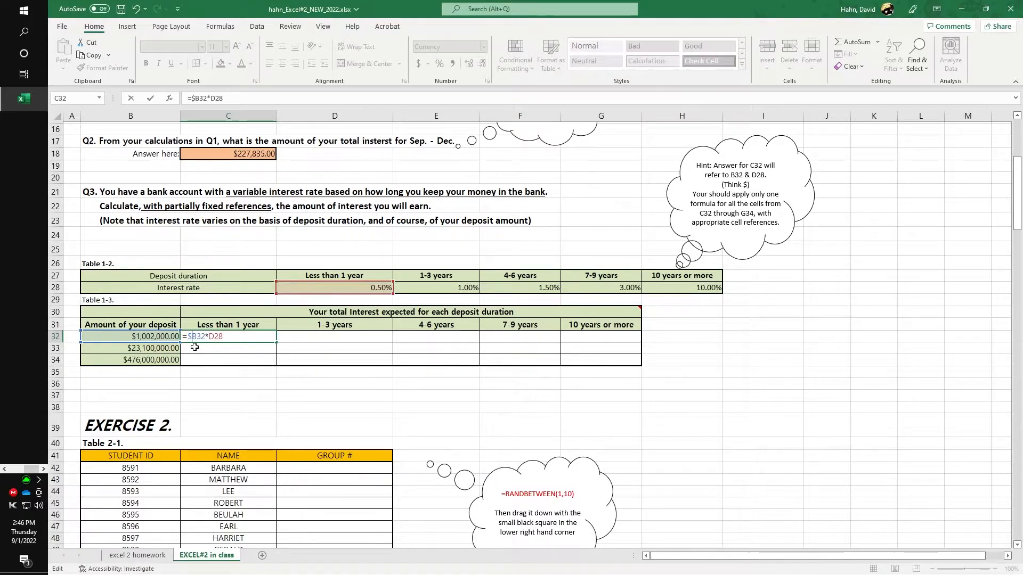
key(Return)
click(204, 335)
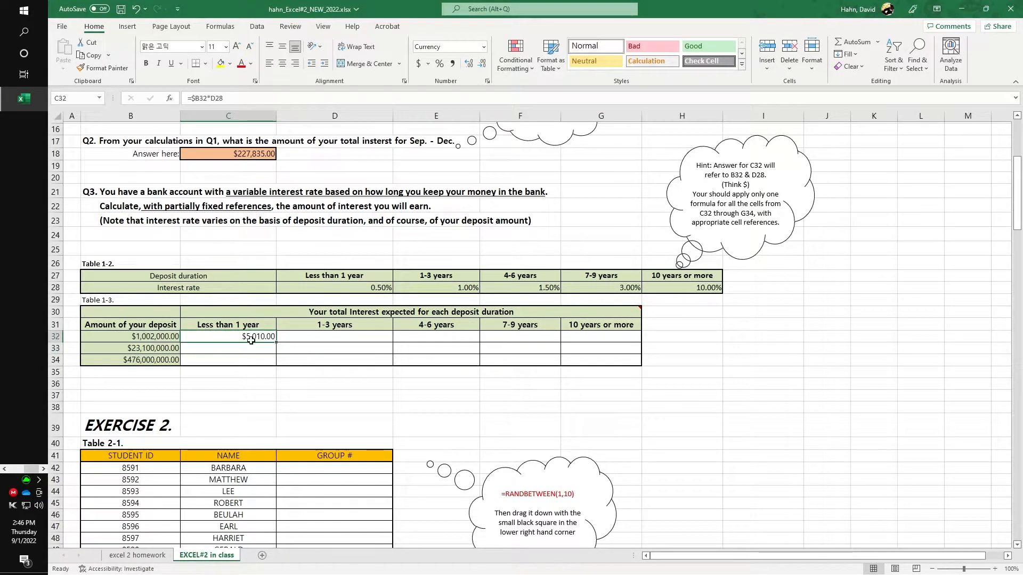
drag(276, 342, 602, 336)
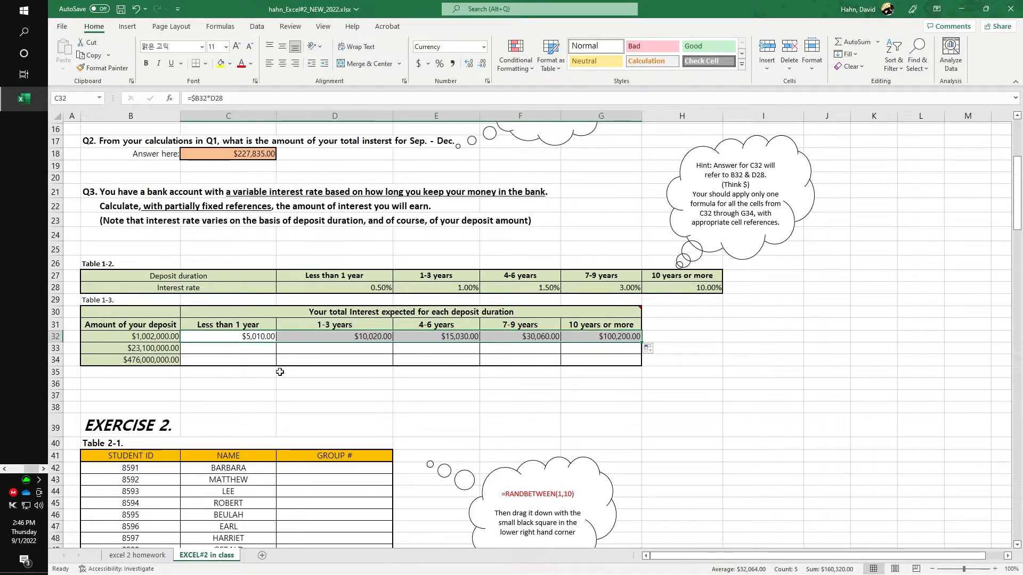
click(226, 351)
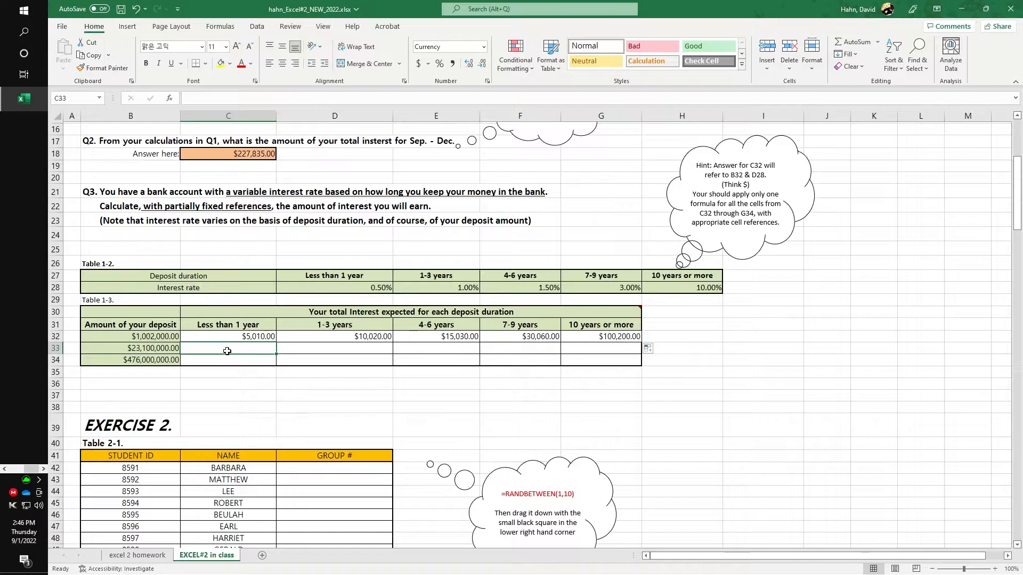
Step: Calculate the second deposit's interest for less than 1 year in C33 with =$B33*D28 and fill it across through G33
text(=)
click(141, 353)
text(*)
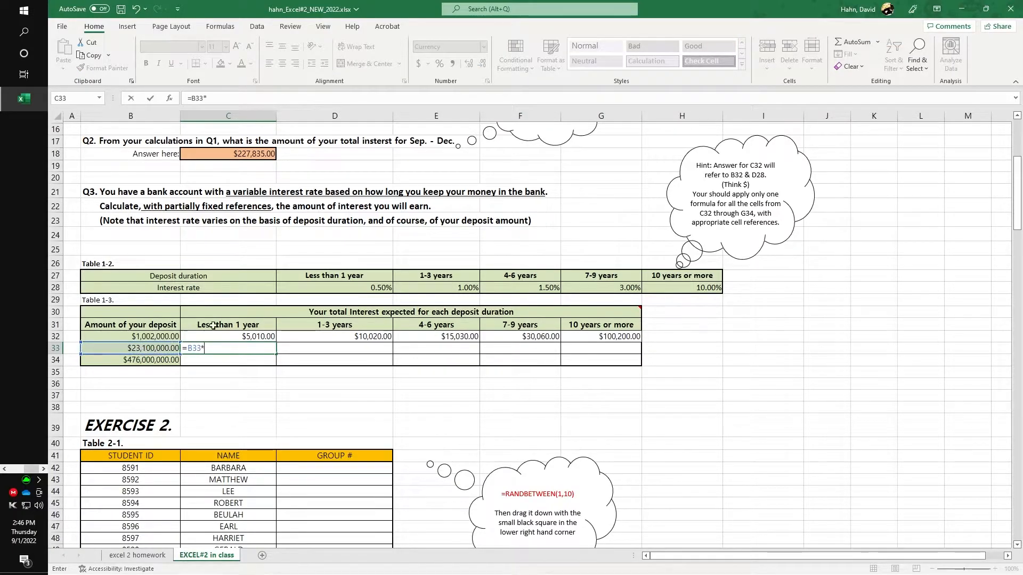
click(340, 289)
click(188, 349)
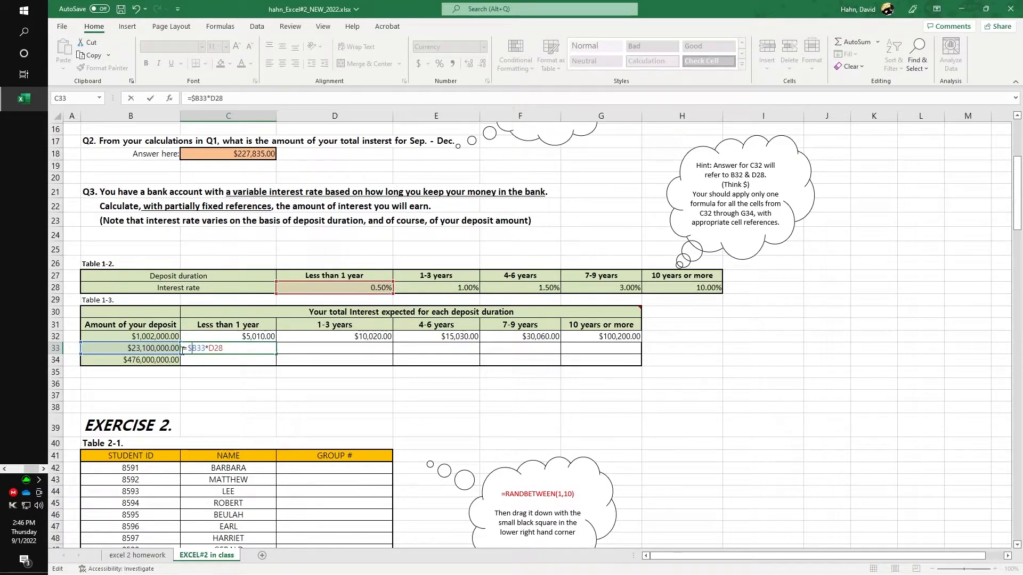
key(Return)
drag(276, 354, 618, 347)
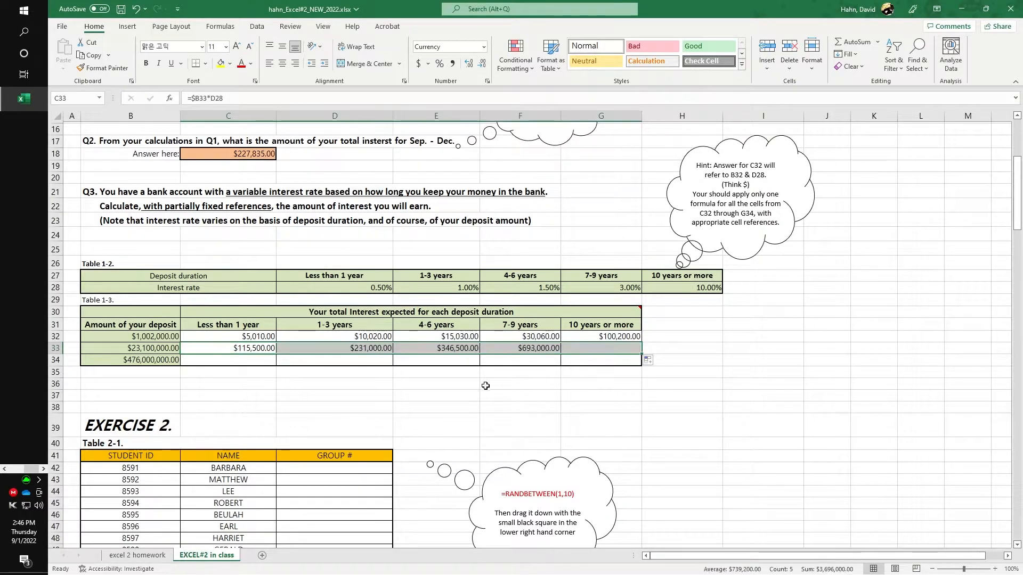
Step: Calculate the third deposit's interest in C34 with =$B34*D28 and fill the formula across through G34
click(260, 358)
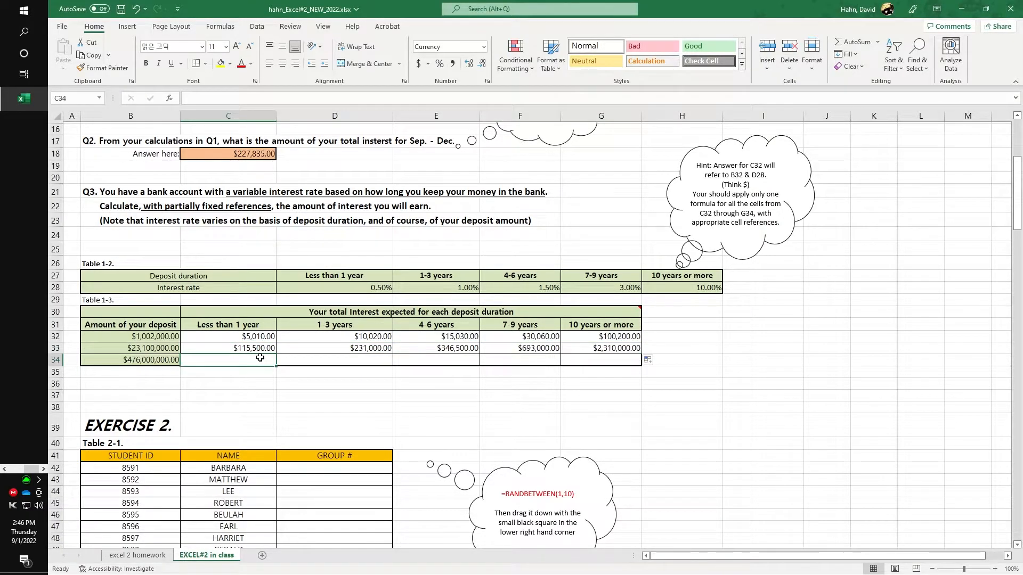
text(=)
click(153, 358)
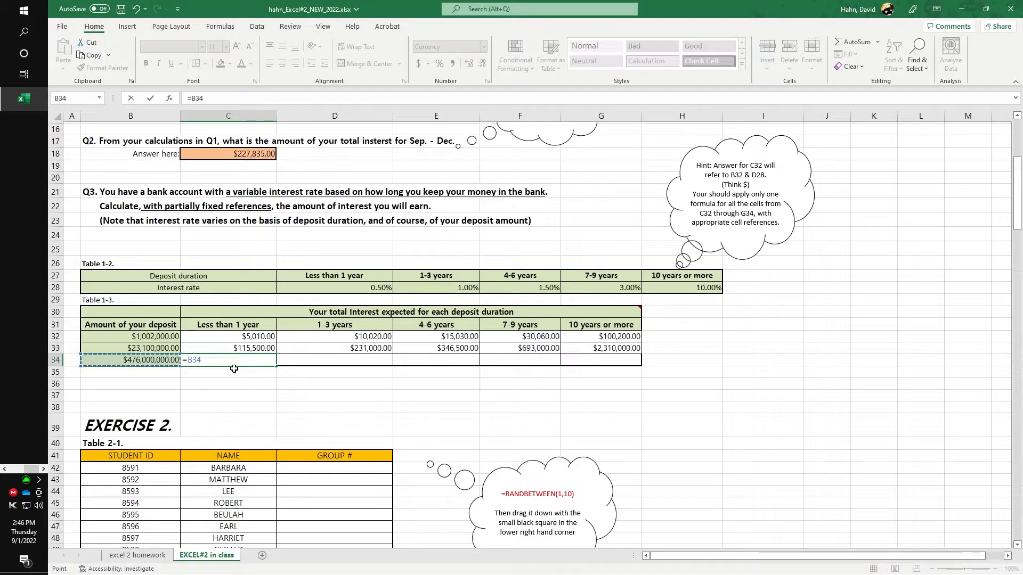
click(188, 360)
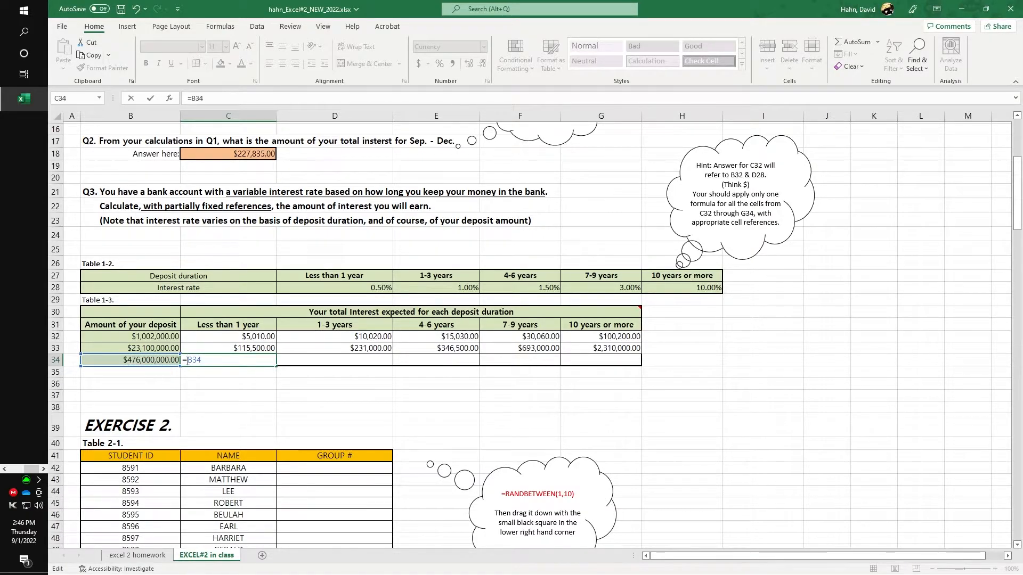
text(*)
click(338, 290)
key(Return)
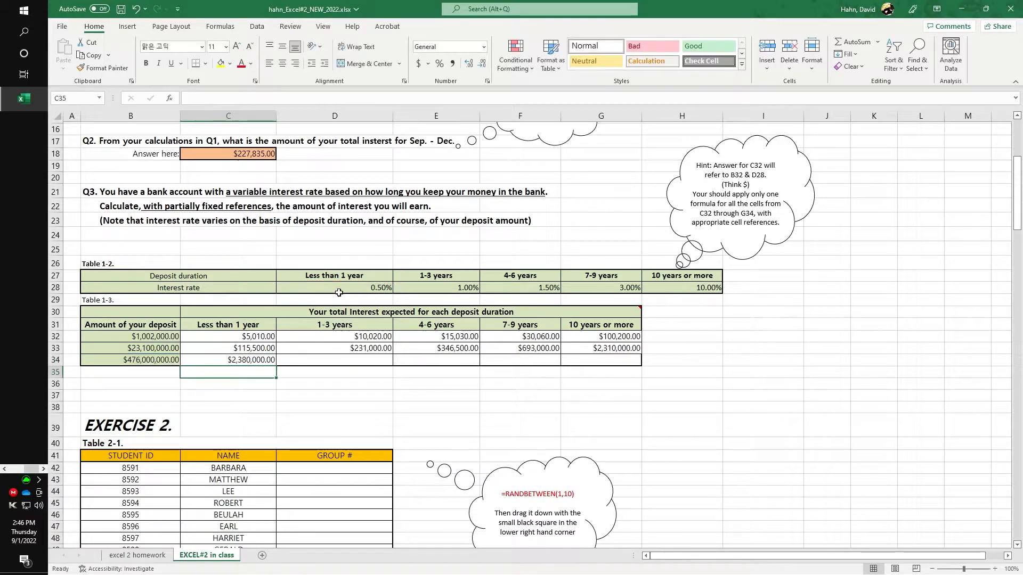
click(271, 360)
drag(276, 366, 618, 360)
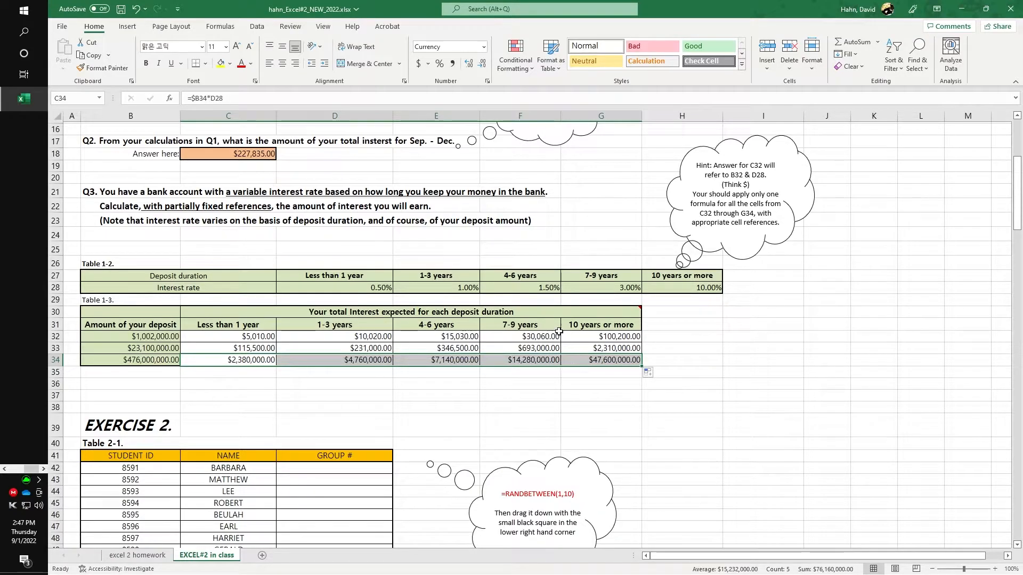
Step: Examine Exercise 2's Table 2-1, its empty GROUP # column and the RANDBETWEEN hint beside it
scroll(509, 372, down, 2)
scroll(509, 371, down, 5)
scroll(506, 362, up, 6)
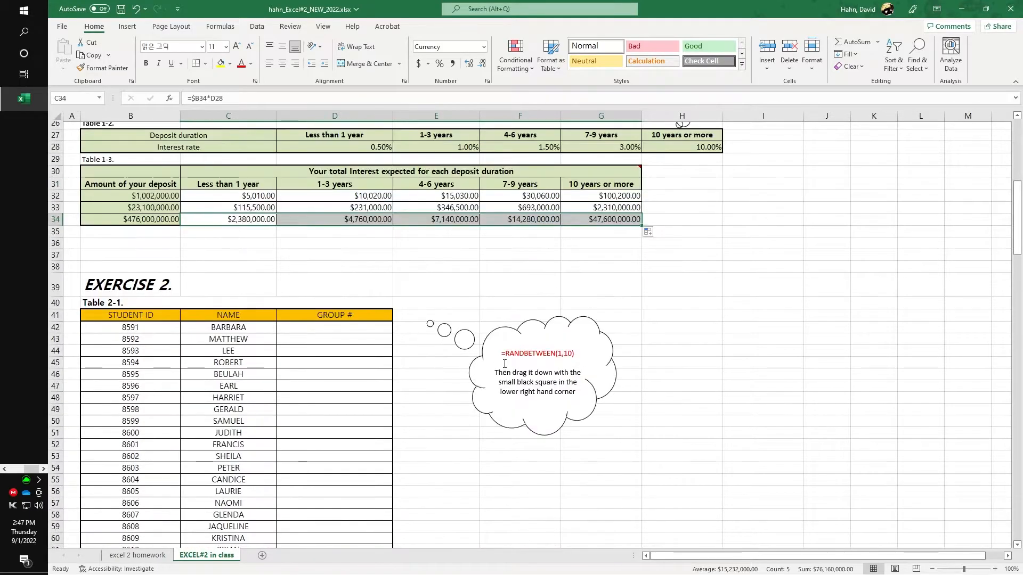
scroll(499, 357, down, 2)
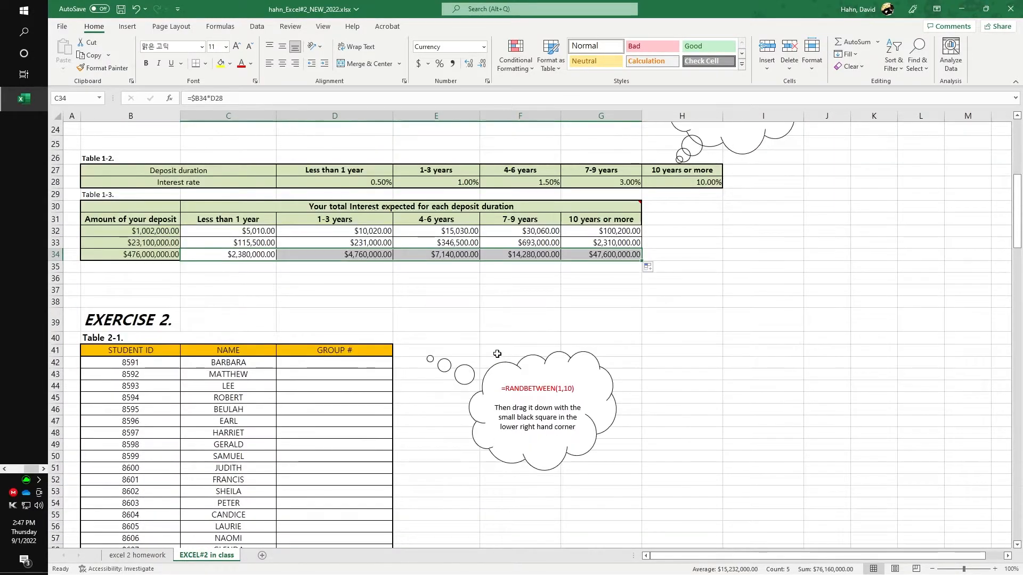
scroll(493, 354, up, 4)
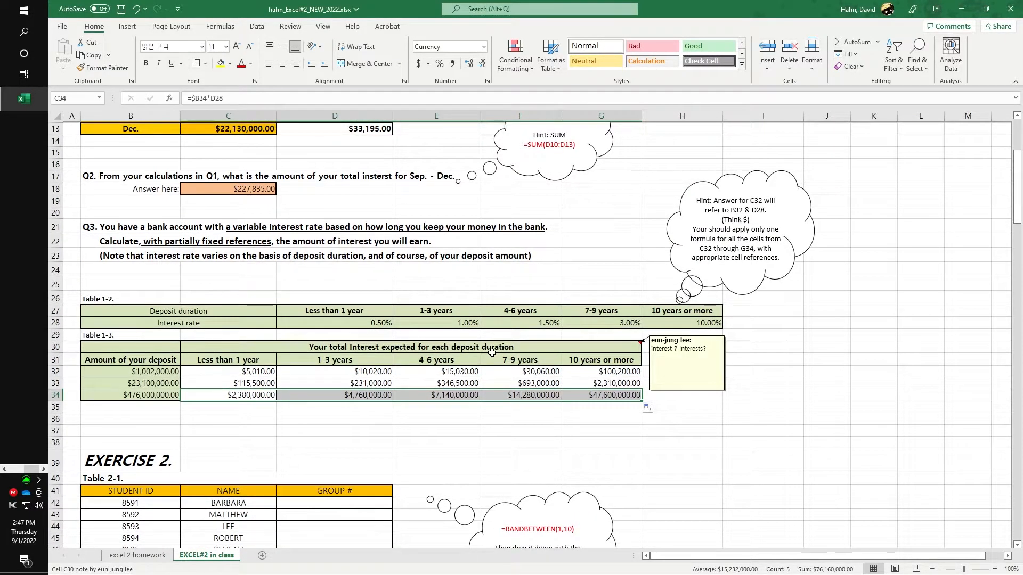
scroll(491, 352, down, 3)
scroll(486, 353, down, 5)
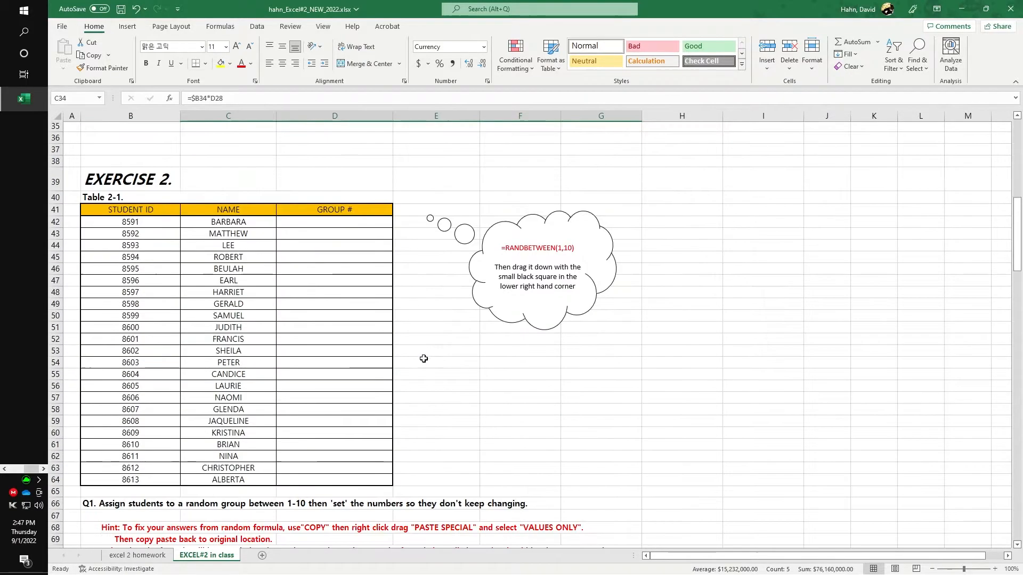
drag(313, 222, 318, 365)
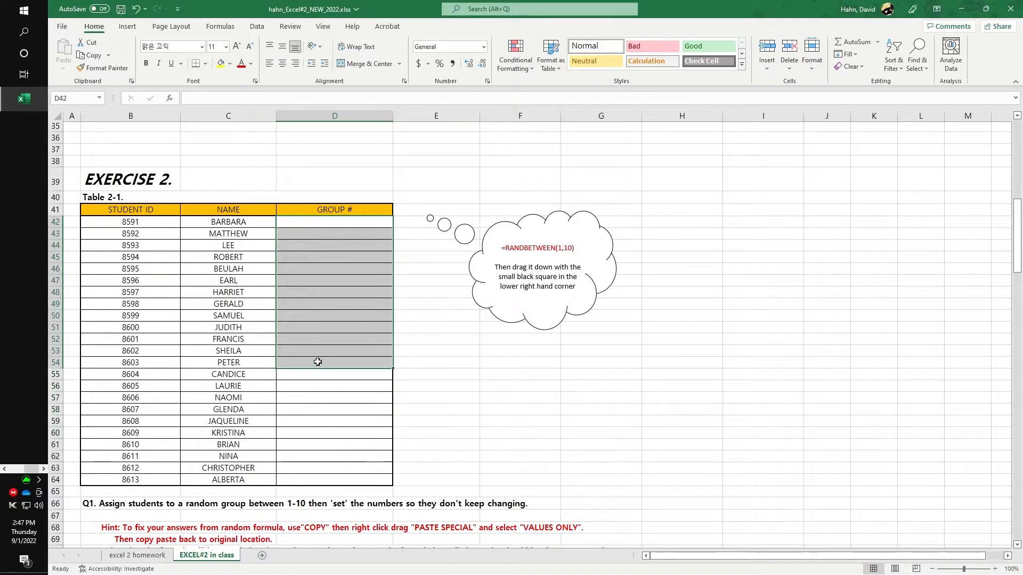
click(297, 265)
click(98, 200)
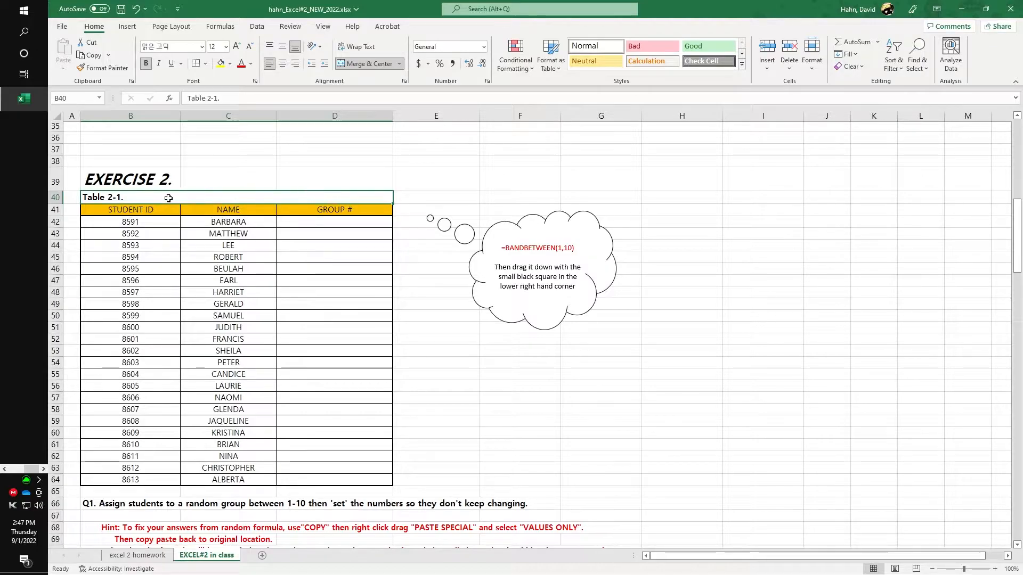
click(187, 181)
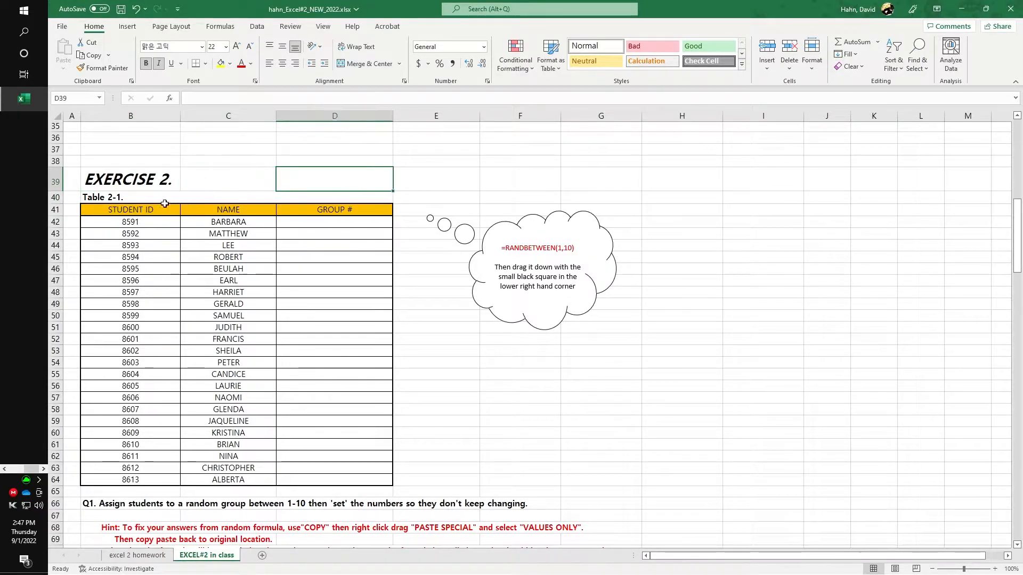
click(162, 198)
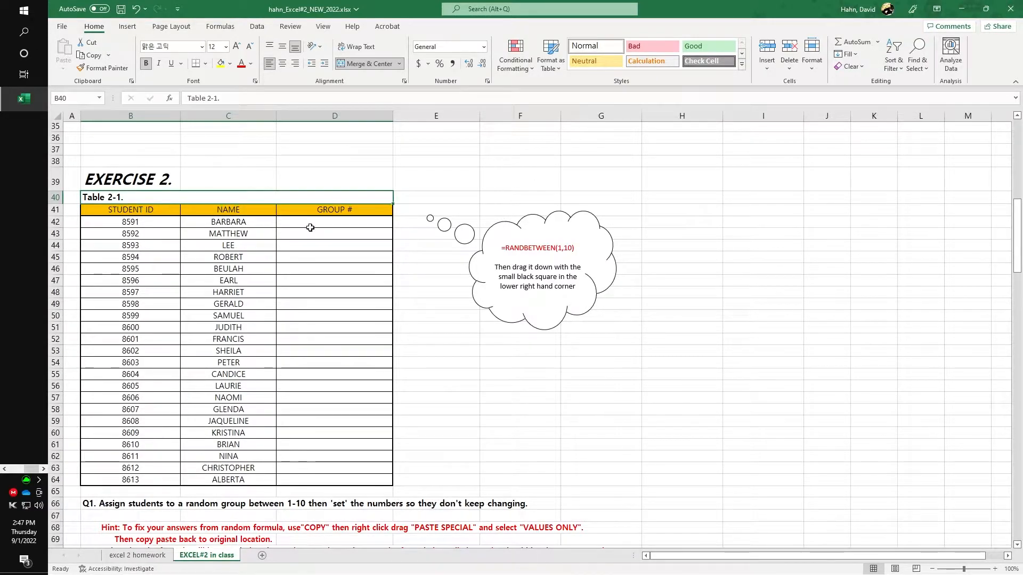
Step: Assign each student a random group by entering =RANDBETWEEN(1,10) in D42 and filling it down through D64
click(363, 223)
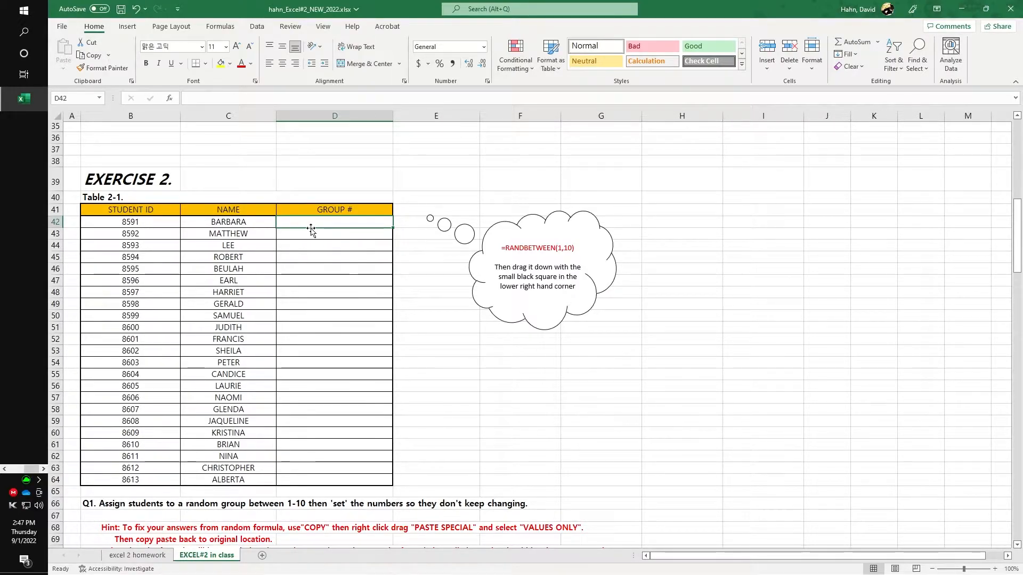
text(=)
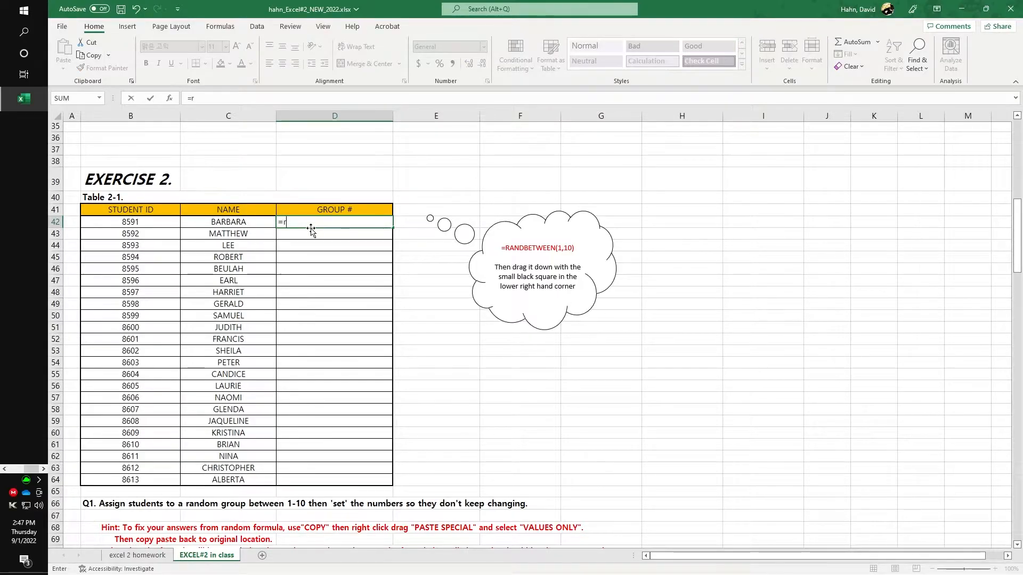
text(rand)
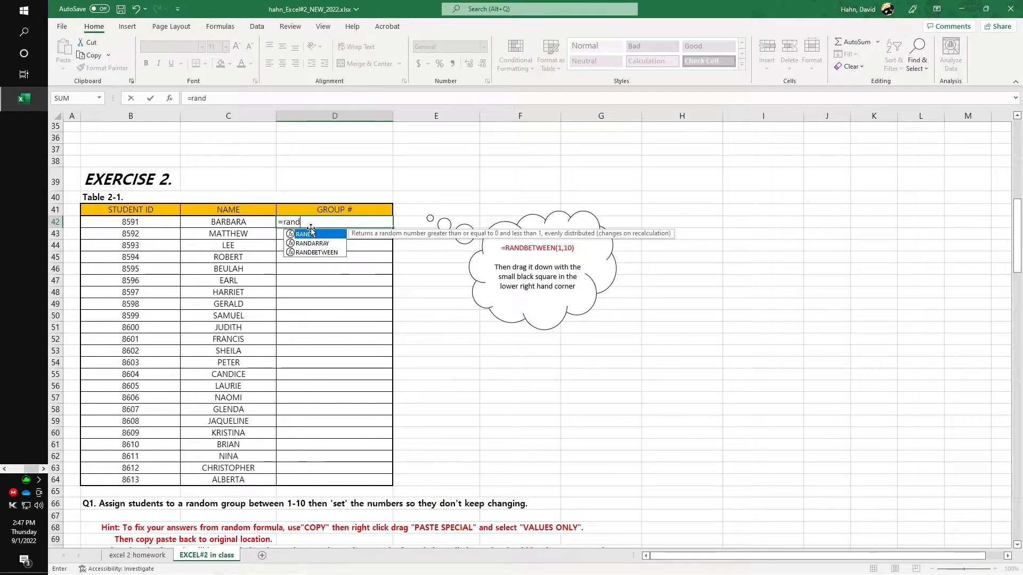
text(b)
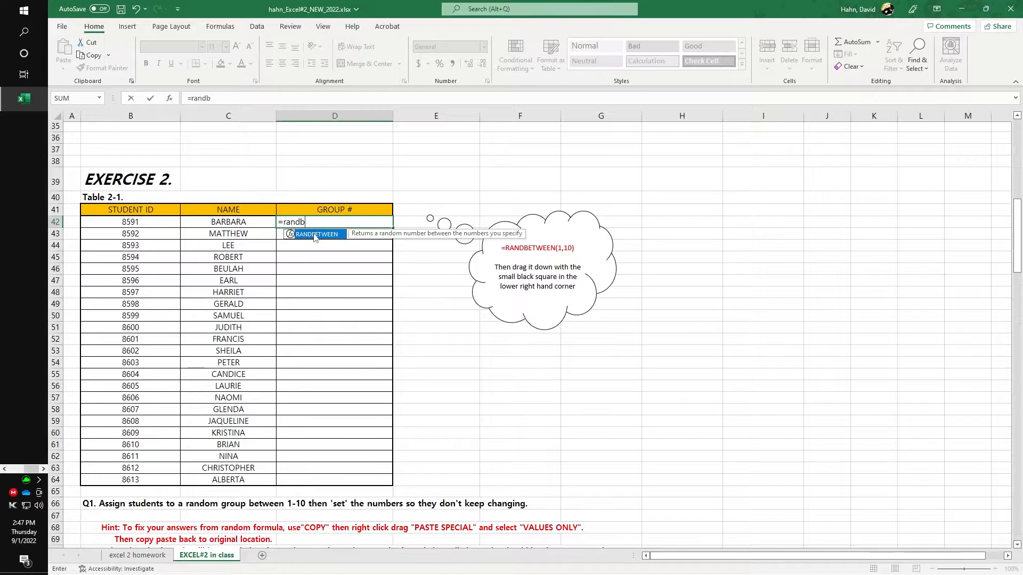
double_click(315, 235)
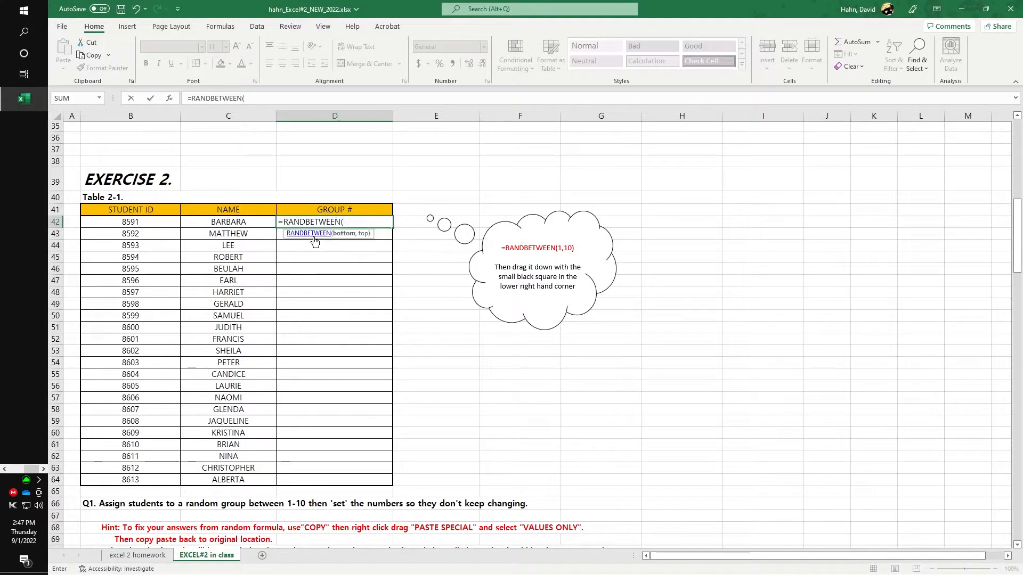
text(1,10)
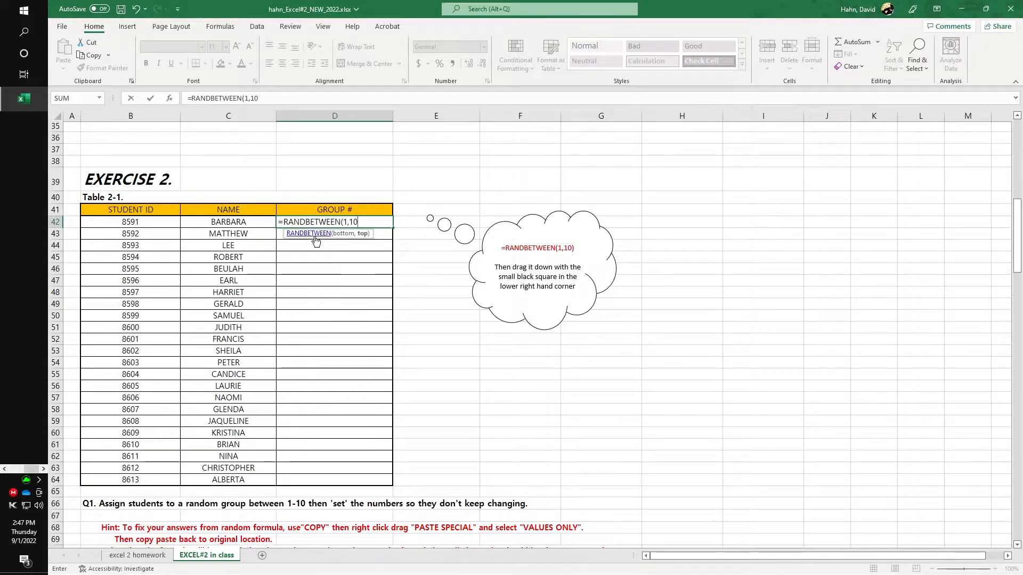
text())
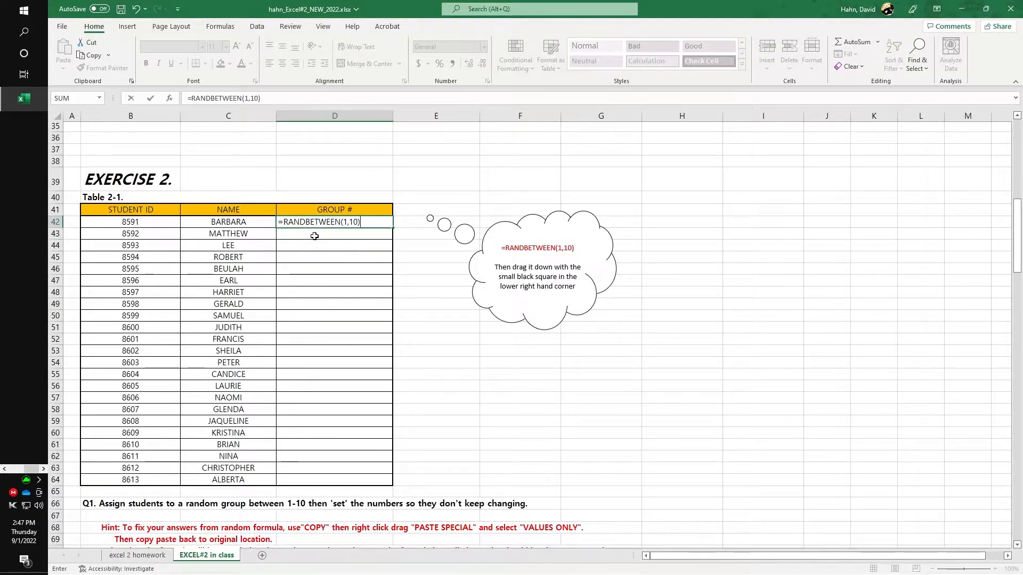
key(Return)
click(310, 224)
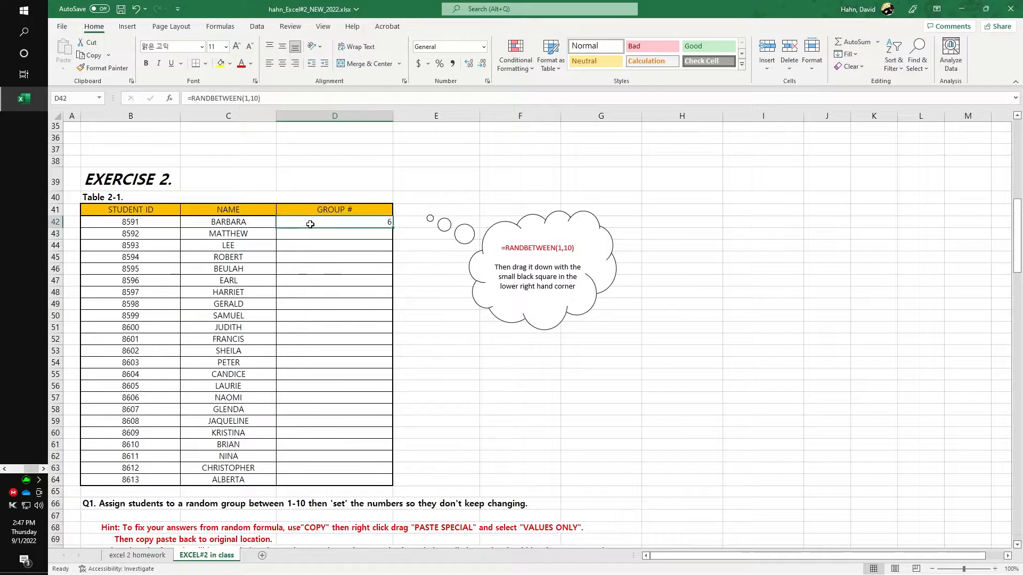
drag(393, 227, 397, 488)
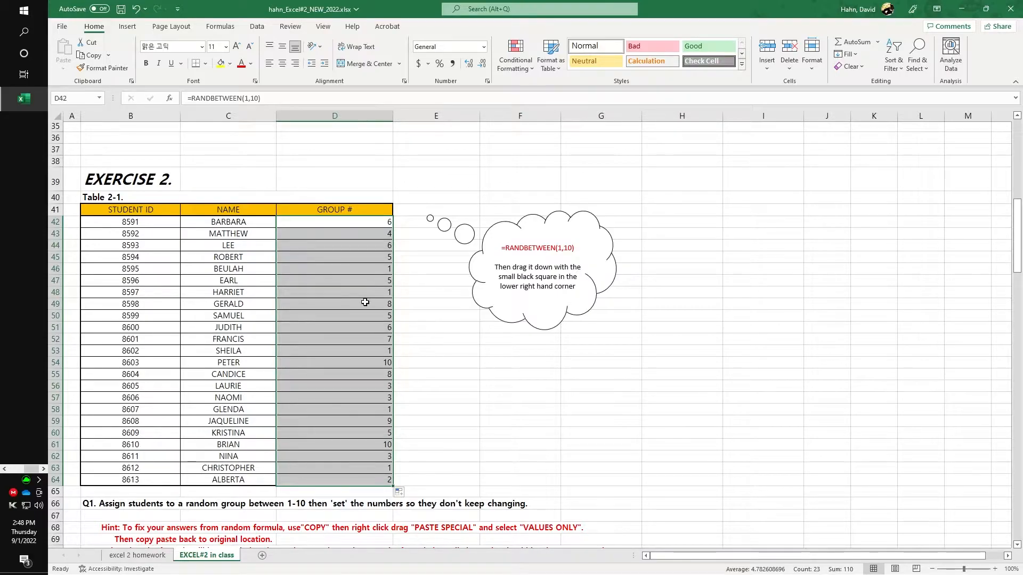
Step: Copy the random group numbers in D42:D64 to H42:H64 as values only
click(256, 222)
click(249, 246)
click(250, 221)
click(251, 246)
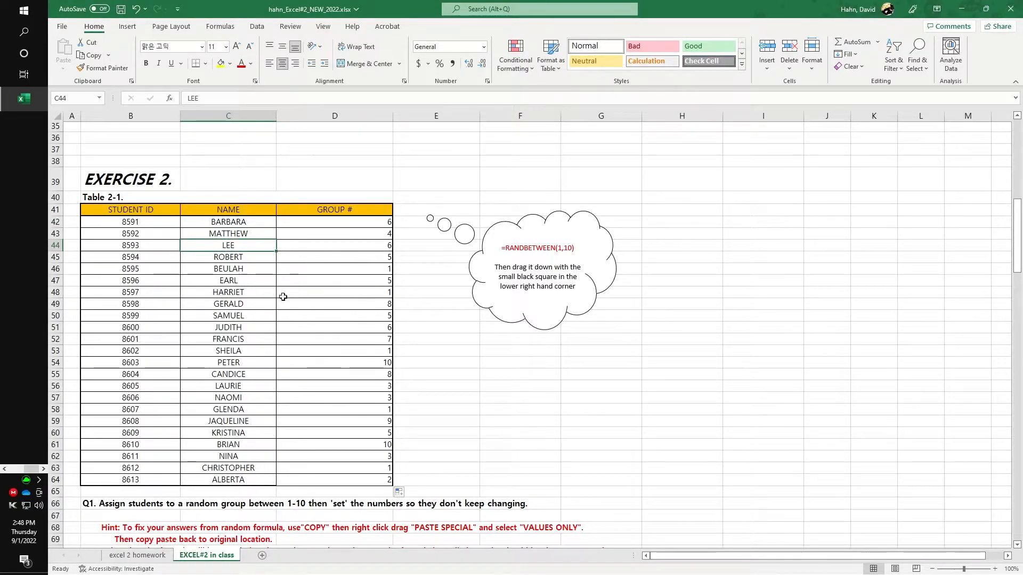
drag(338, 222, 331, 476)
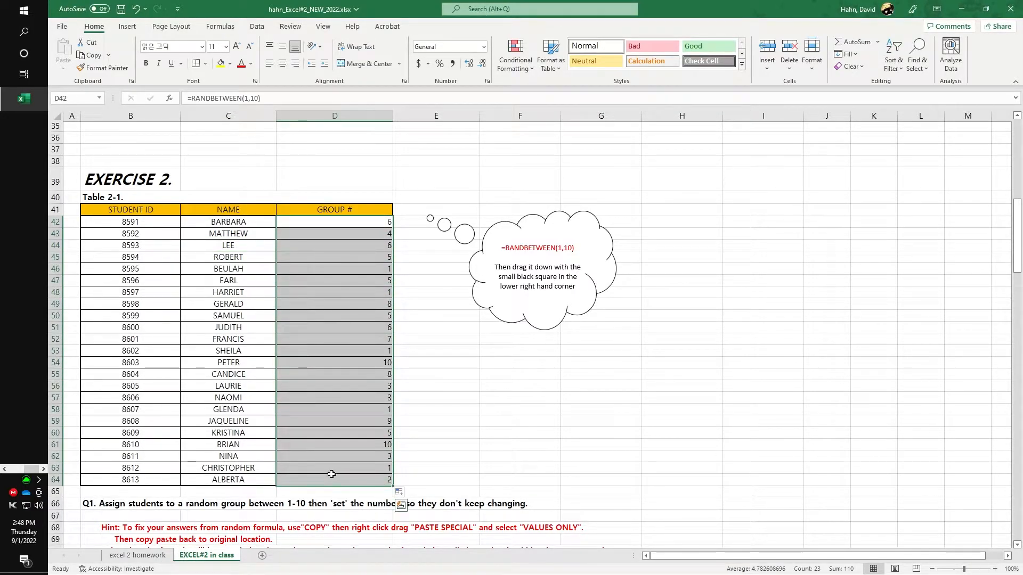
key(ctrl+c)
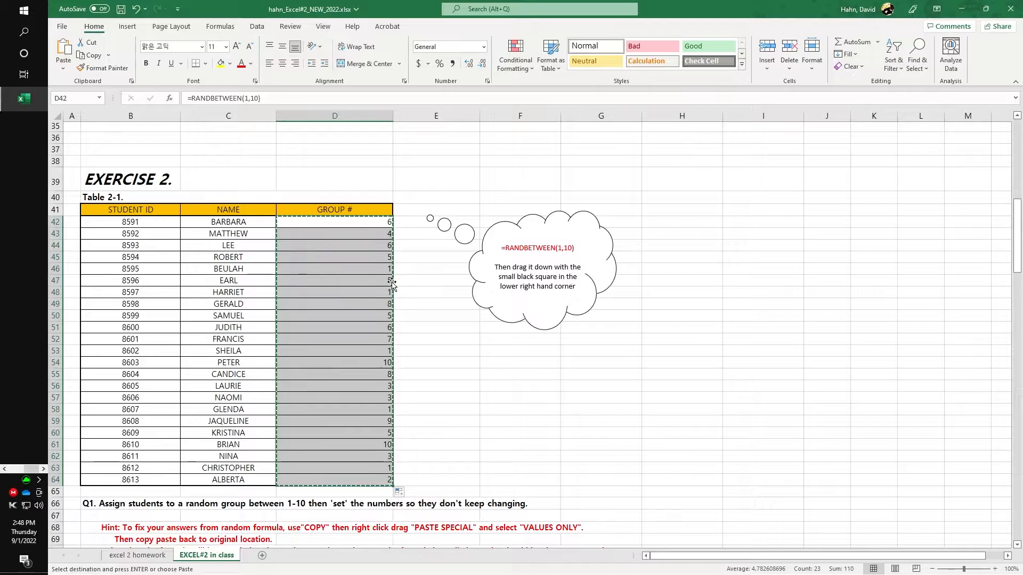
drag(391, 283, 656, 282)
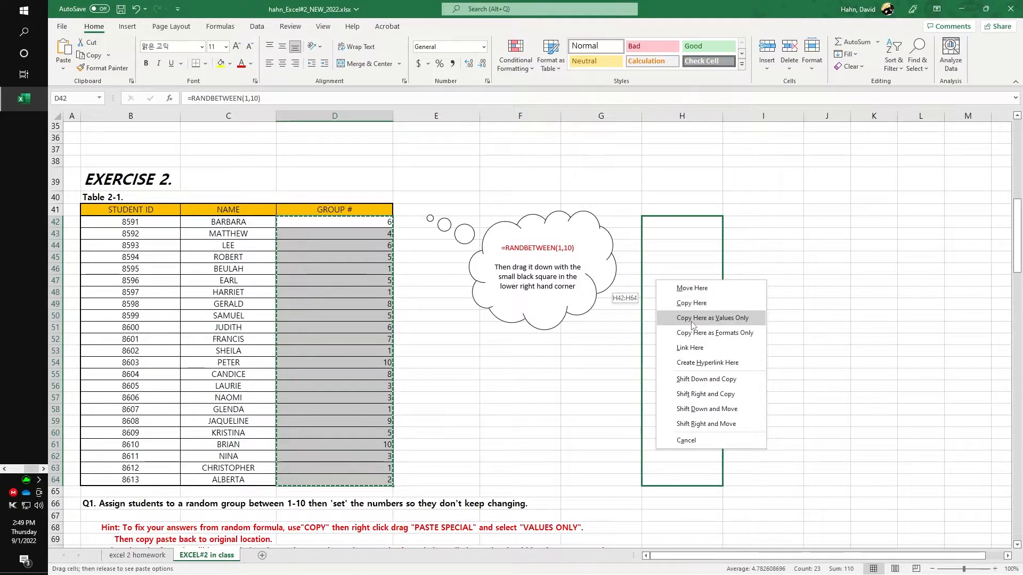
click(726, 320)
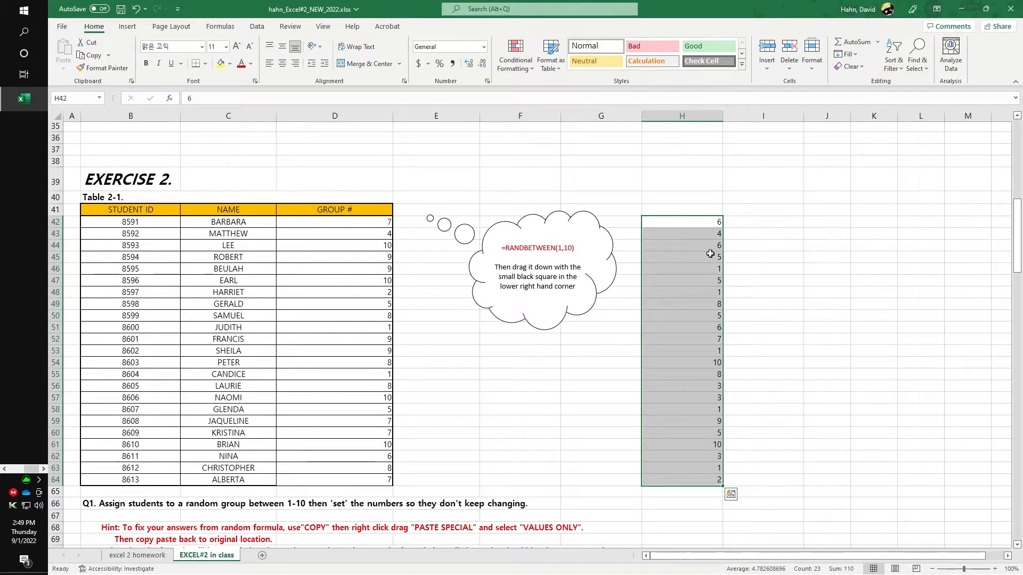
Step: Check the fixed values against the GROUP # formulas and paste H42:H64 back over them starting at D42
click(708, 223)
key(Down)
key(Down)
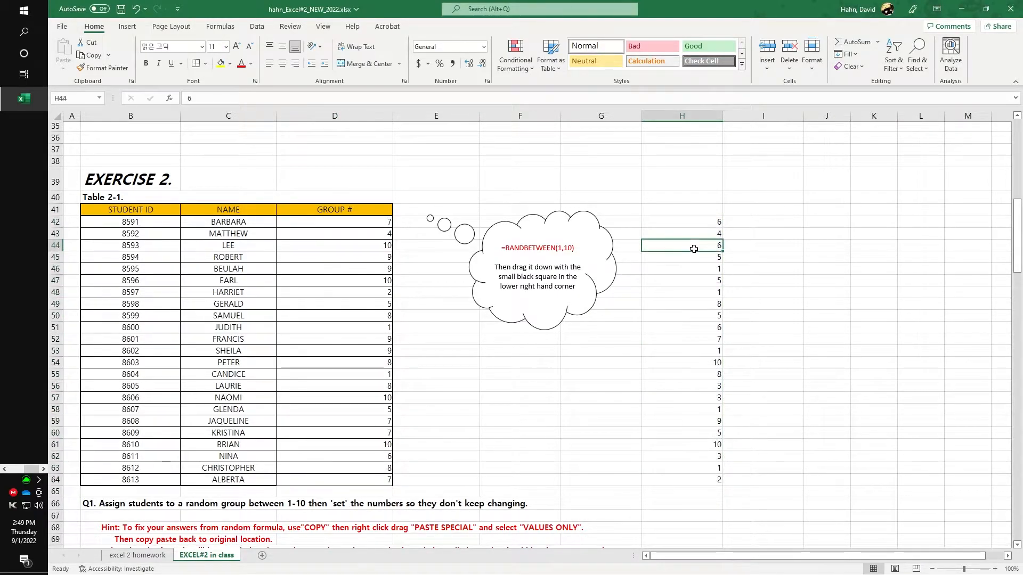
click(347, 246)
click(338, 281)
drag(674, 223, 671, 482)
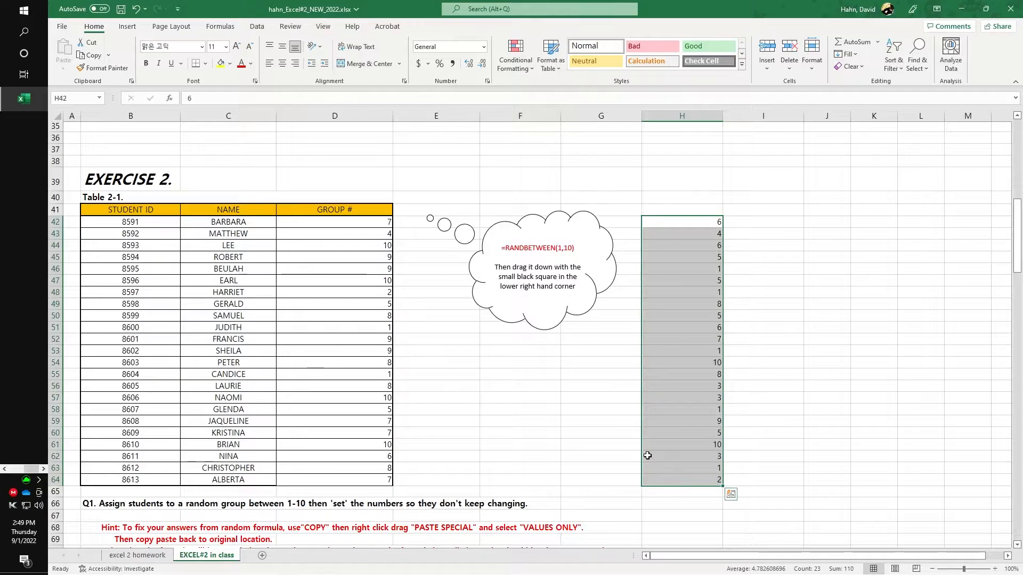
key(ctrl+c)
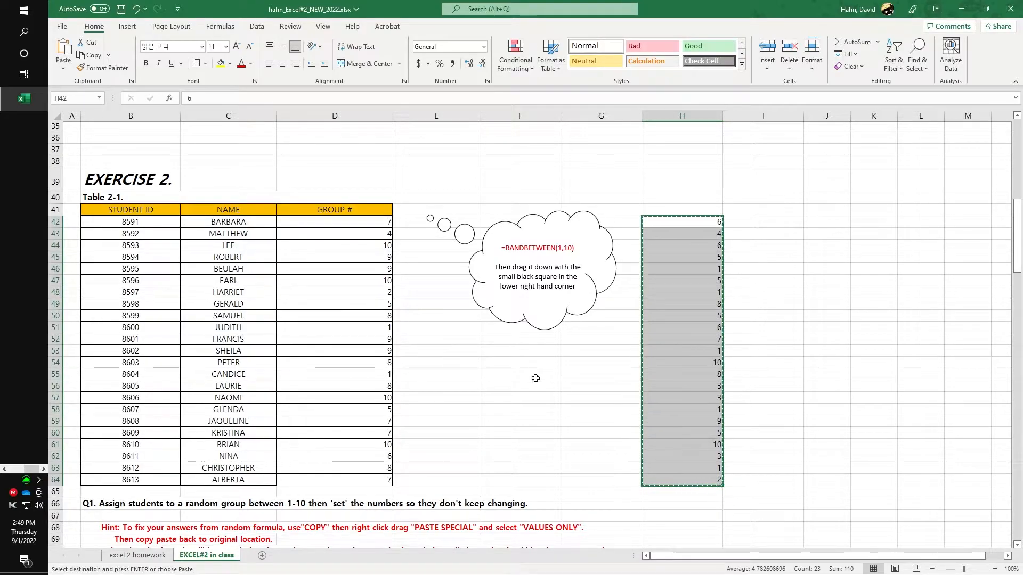
click(359, 223)
key(ctrl+v)
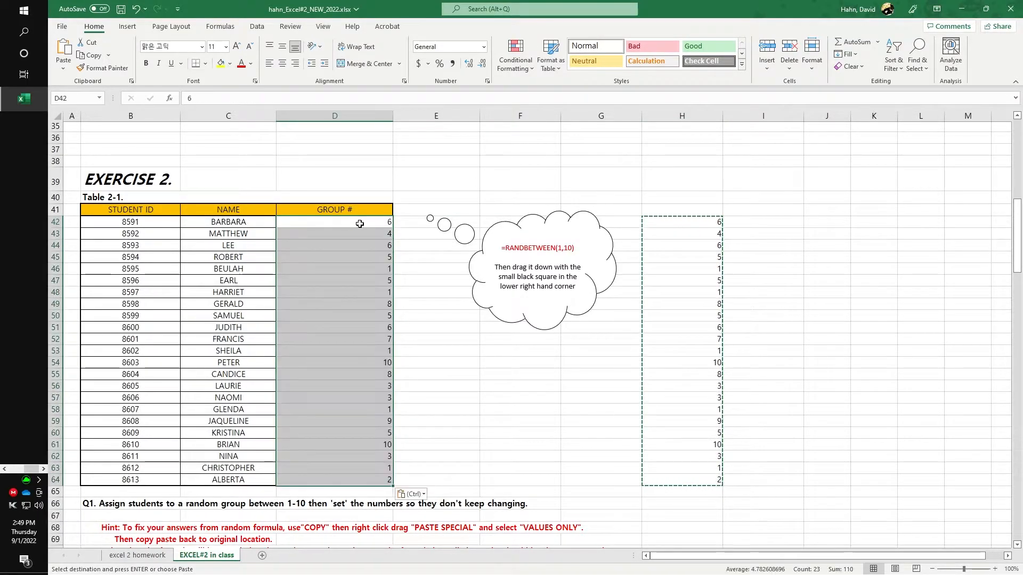
click(371, 258)
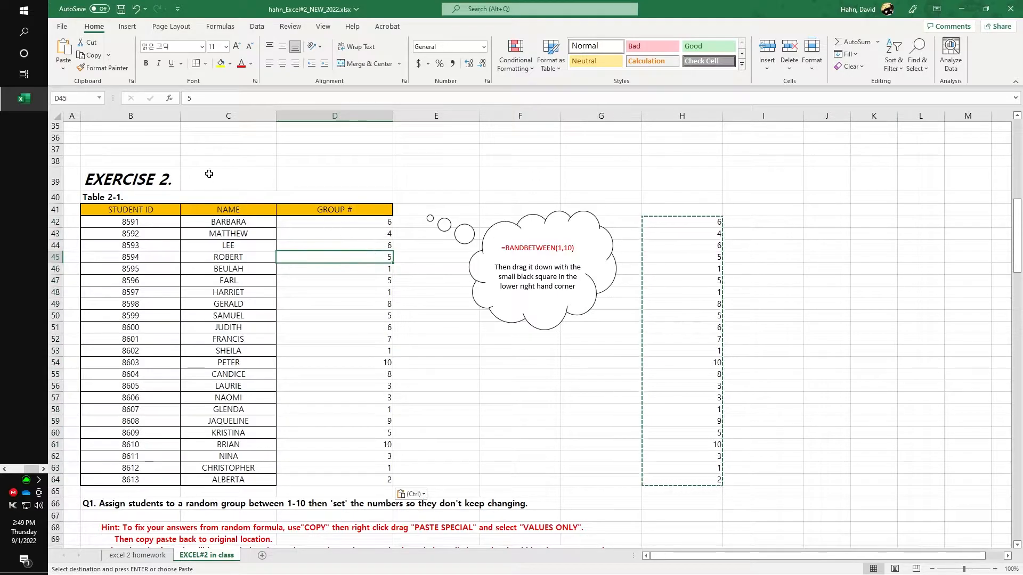
Step: Check cells throughout the GROUP # column to verify they hold fixed values instead of RANDBETWEEN formulas
click(331, 280)
click(330, 315)
click(327, 363)
click(326, 395)
click(335, 316)
click(326, 257)
click(326, 292)
click(314, 258)
click(315, 349)
click(314, 266)
click(320, 245)
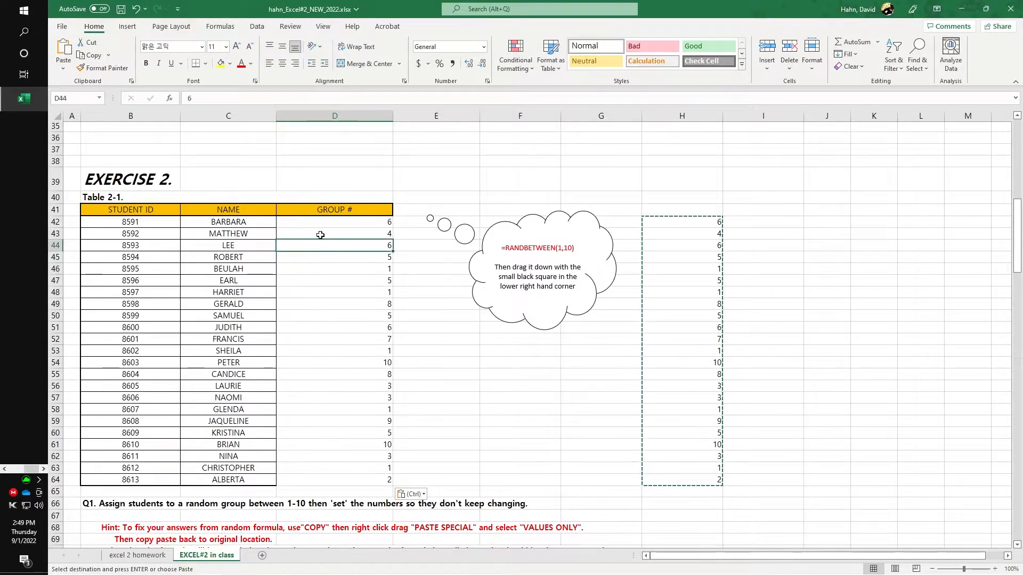
click(323, 224)
click(323, 246)
Step: Apply all borders to the group numbers in D42:D64
drag(320, 222, 337, 481)
click(205, 64)
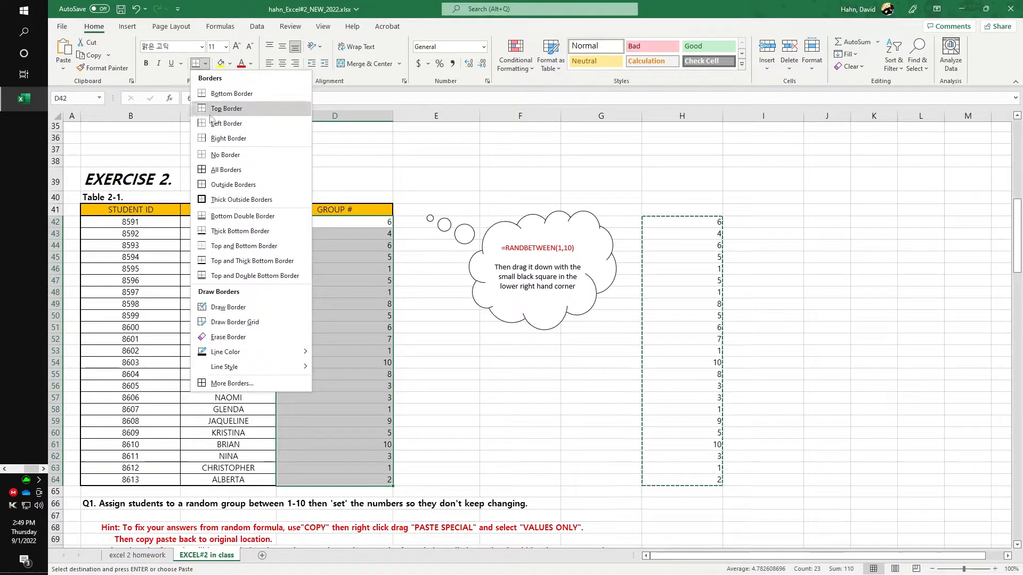
click(213, 168)
click(329, 256)
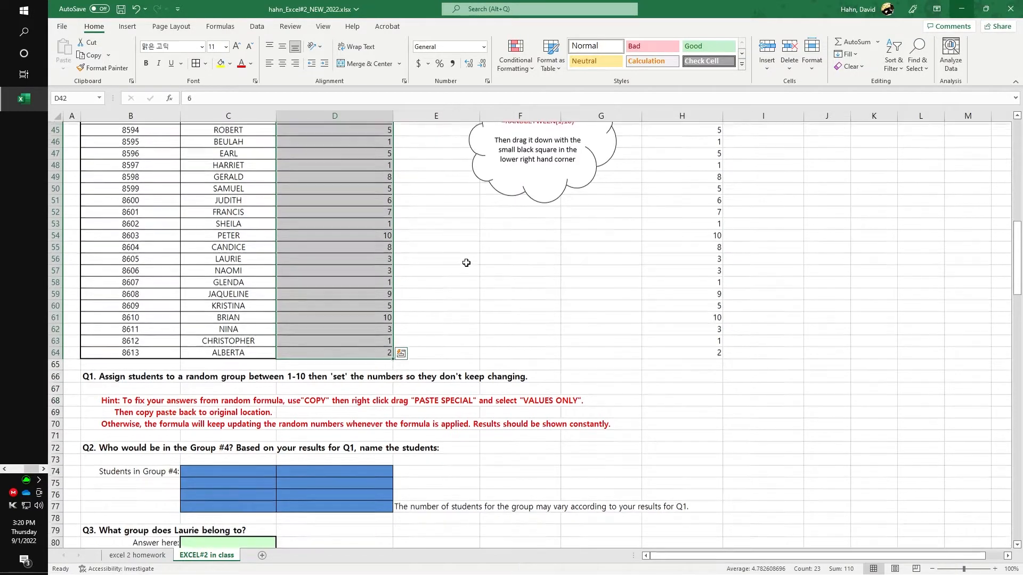
Step: Try to sort the group numbers in D42:D64 from smallest to largest with the selection expanded to the adjacent columns
scroll(458, 269, down, 2)
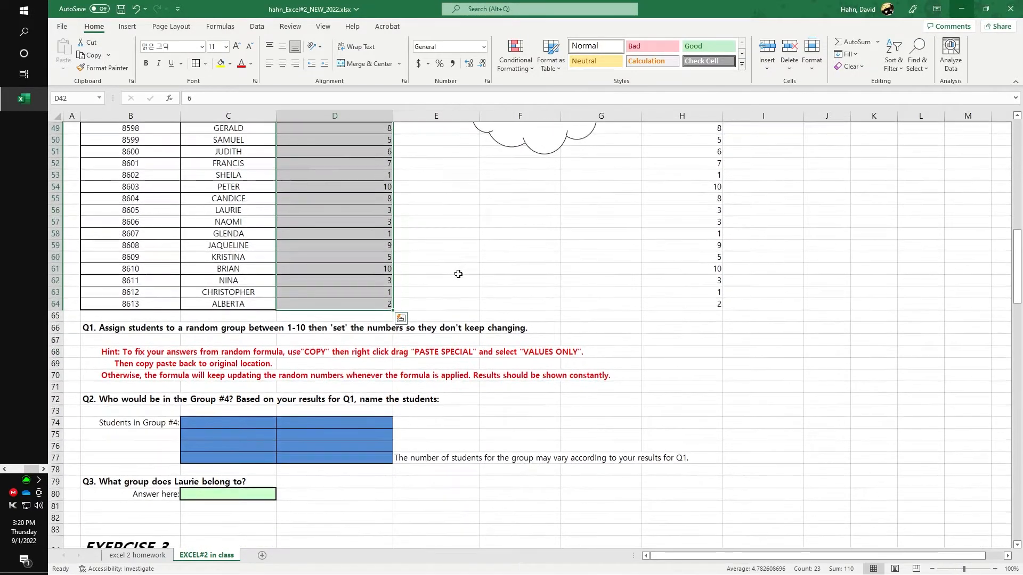
scroll(395, 400, up, 2)
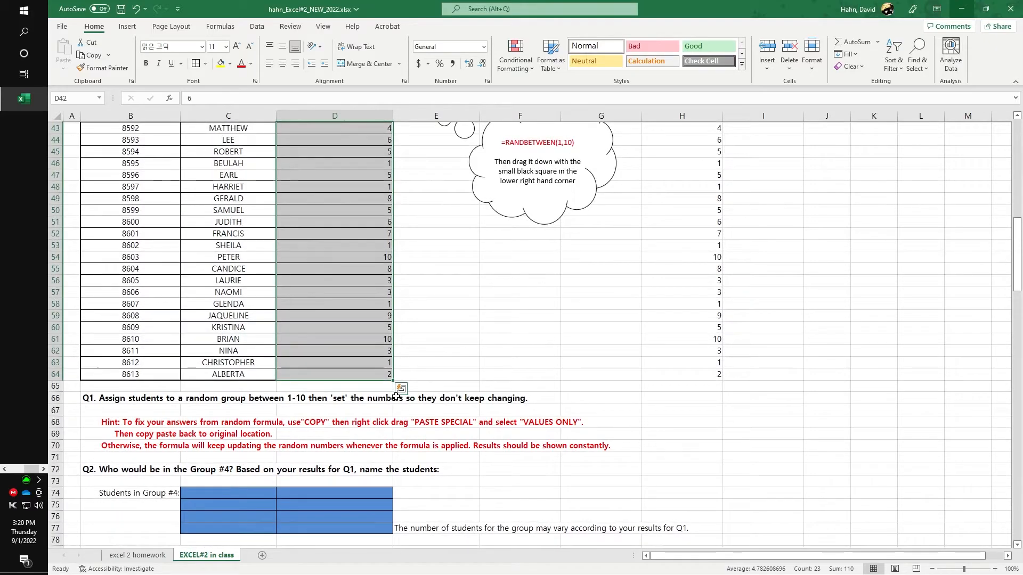
scroll(397, 394, down, 2)
scroll(369, 359, up, 3)
scroll(369, 359, up, 3)
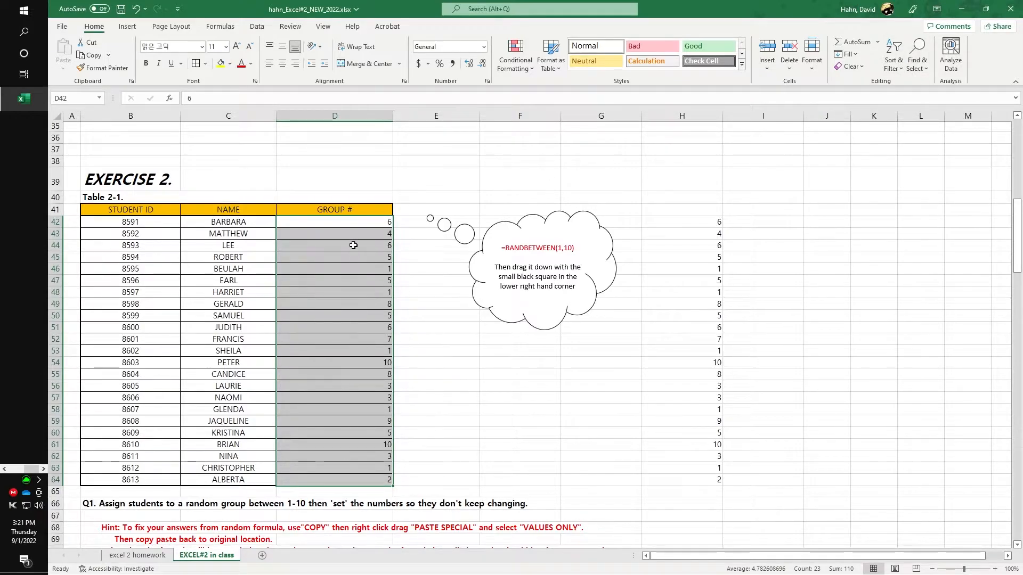
drag(353, 223, 342, 479)
click(894, 61)
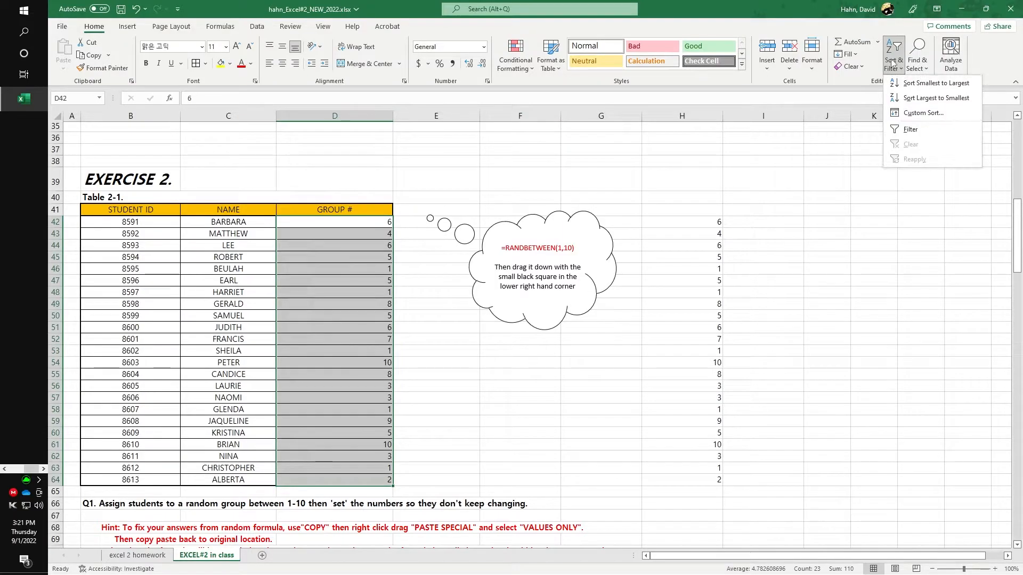
click(908, 85)
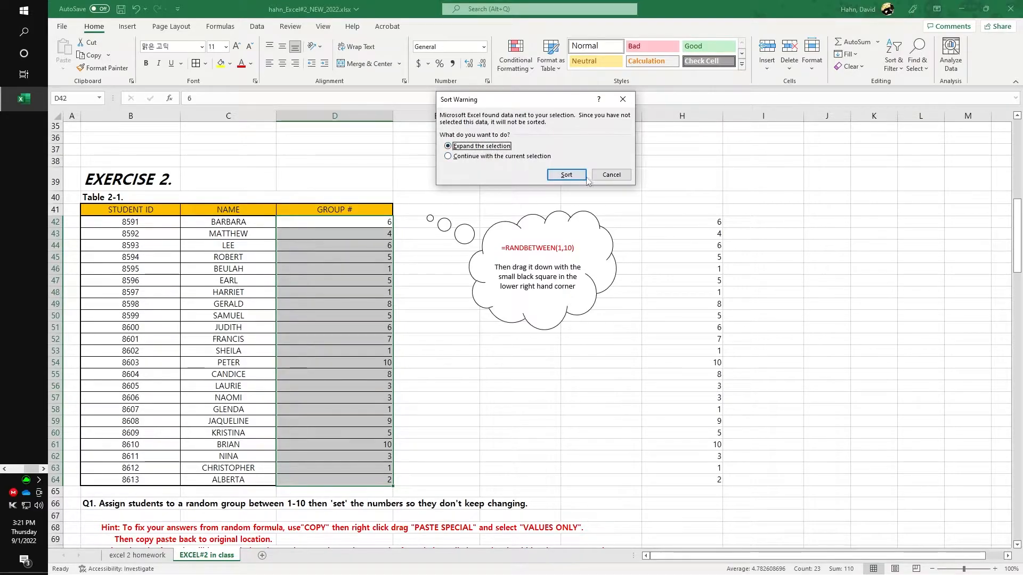
click(569, 176)
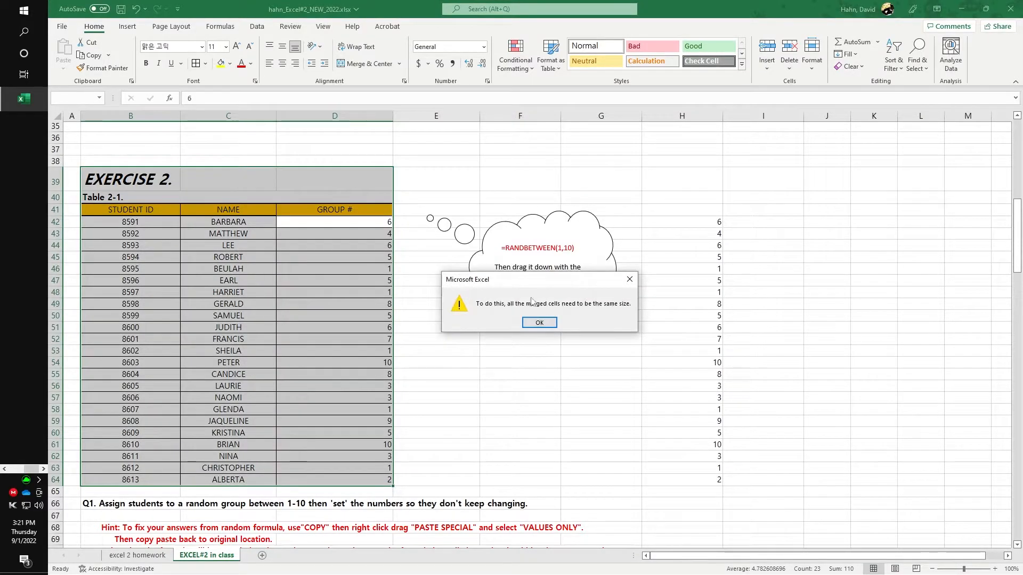
drag(530, 282, 513, 151)
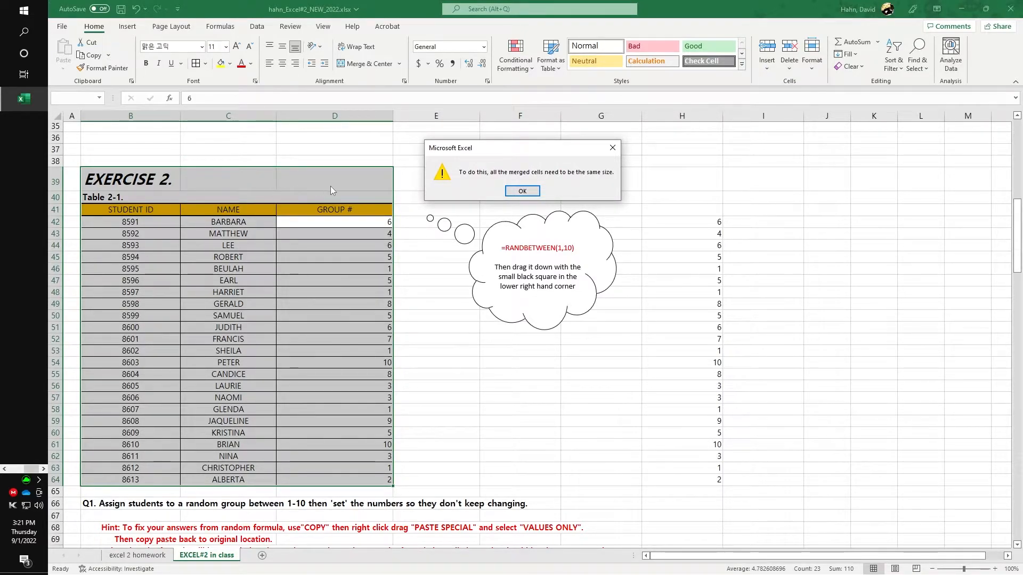
click(522, 191)
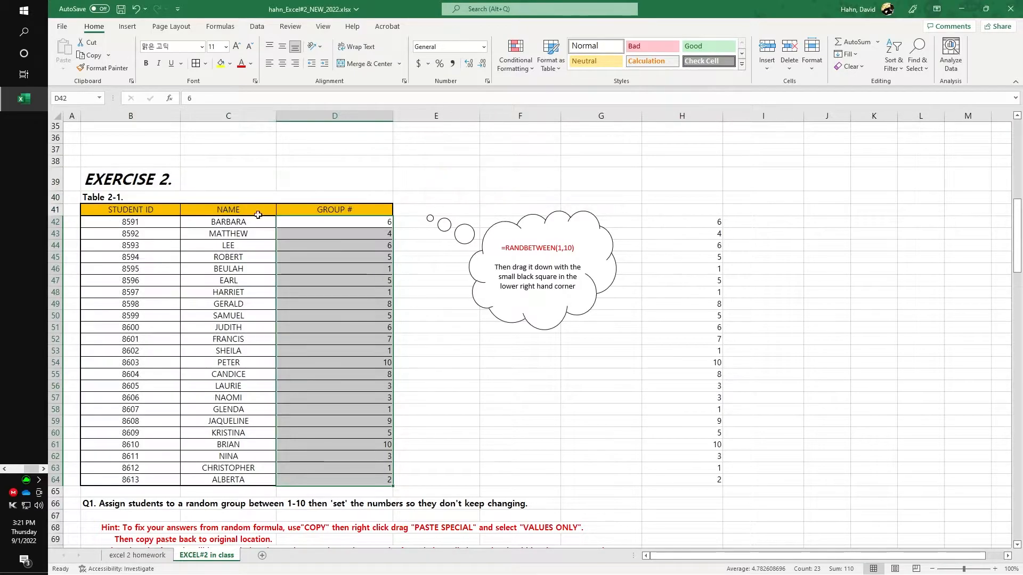
Step: Unmerge the Table 2-1 title cell in row 40
click(179, 199)
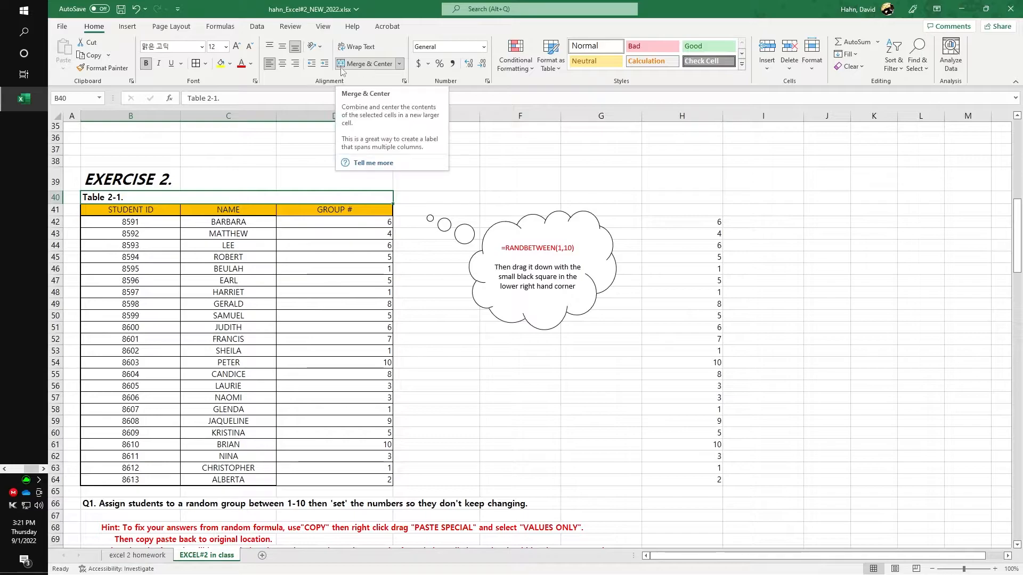
click(399, 64)
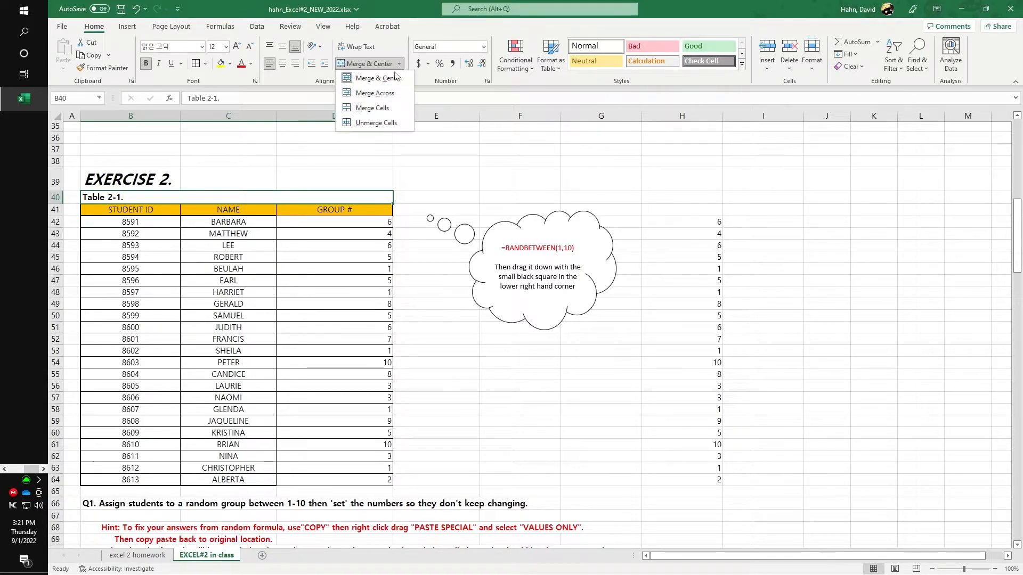
click(363, 123)
Step: Sort D42:D64 from smallest to largest, expanding the selection to include the student IDs and names
drag(336, 222, 338, 482)
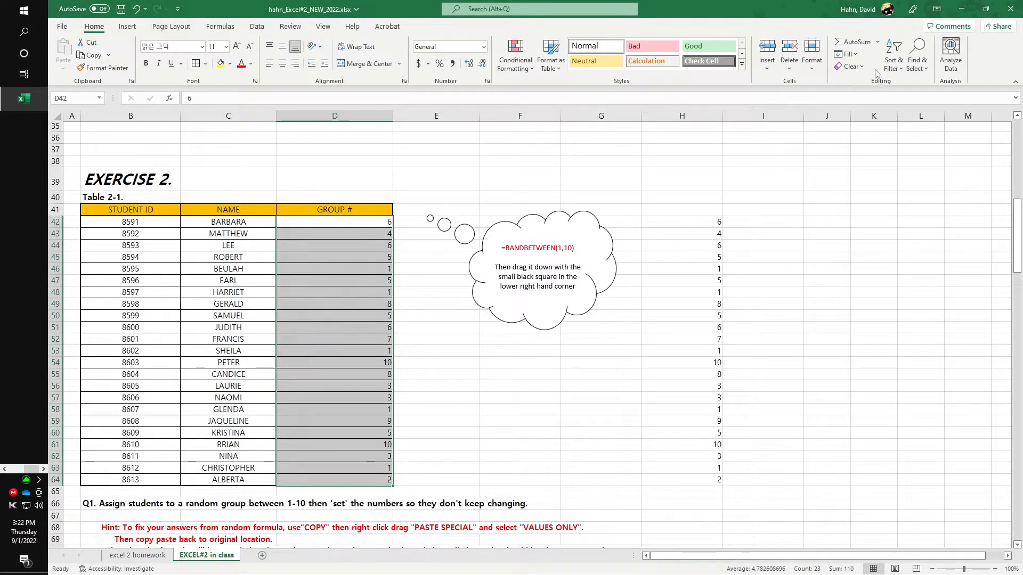
click(892, 60)
click(908, 93)
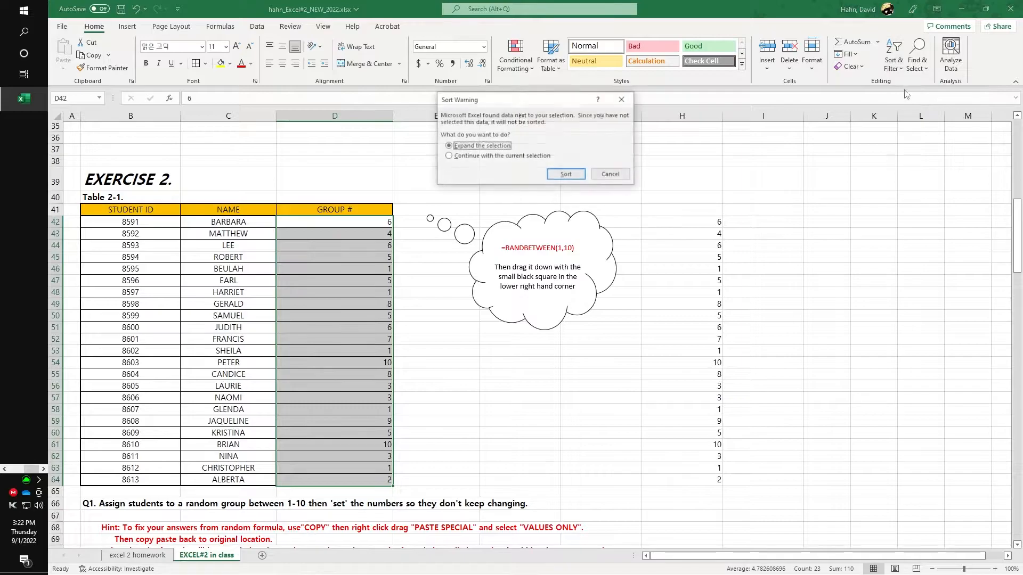
click(568, 177)
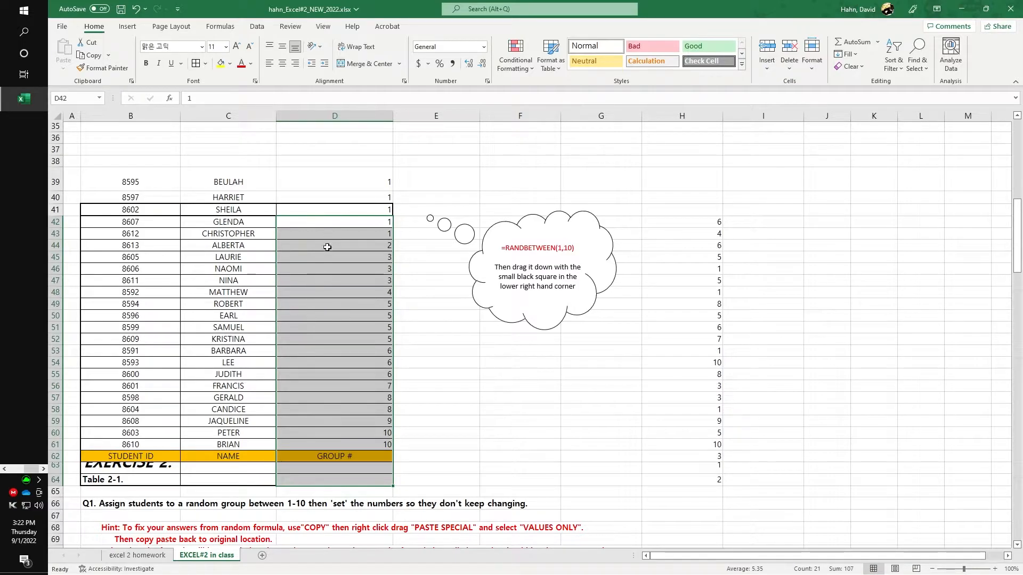
Step: Look through the sorted student list for members of Group #4 to answer Q2
scroll(354, 398, down, 1)
scroll(354, 399, down, 3)
scroll(351, 266, up, 3)
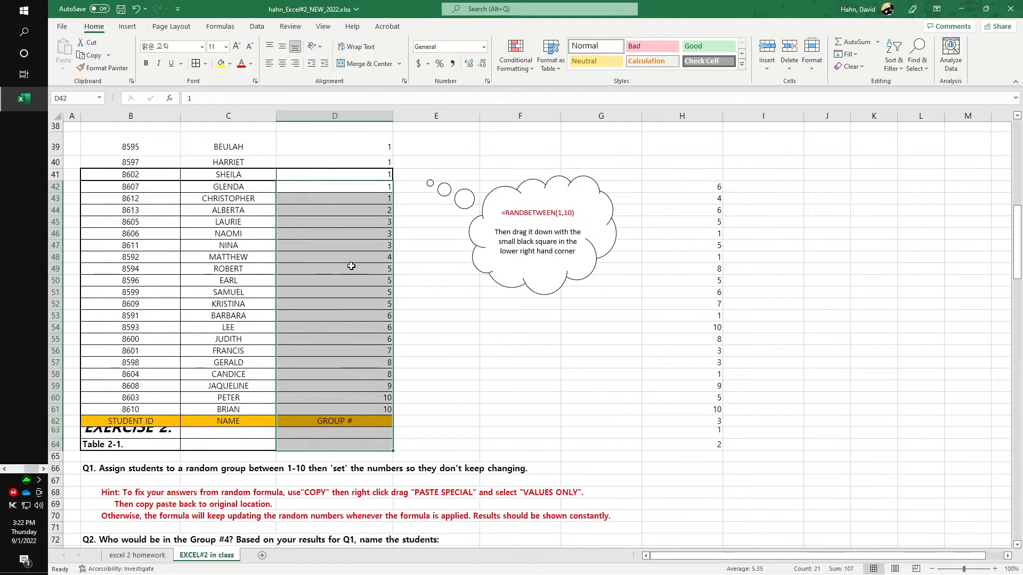
click(349, 258)
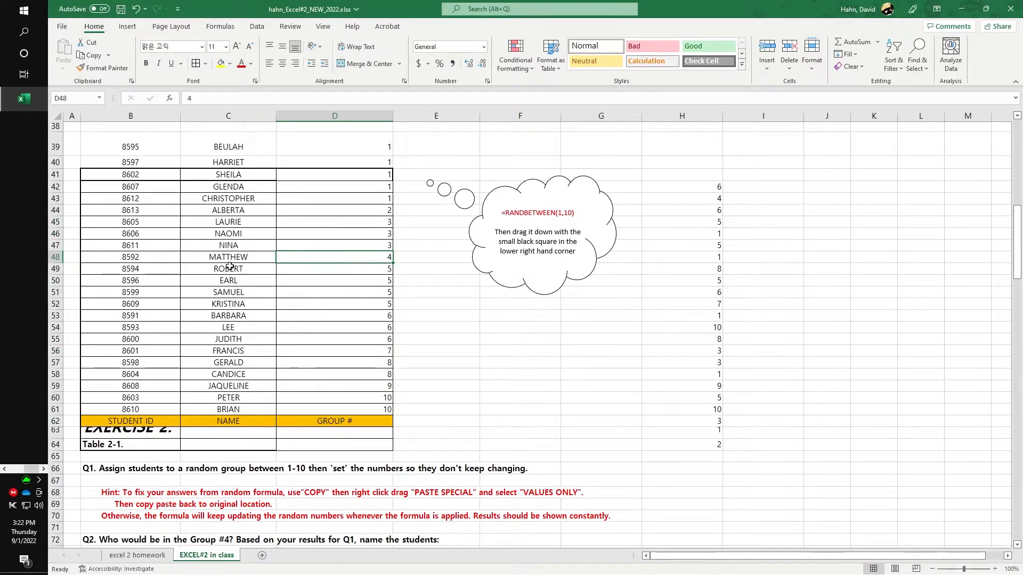
click(240, 260)
click(360, 256)
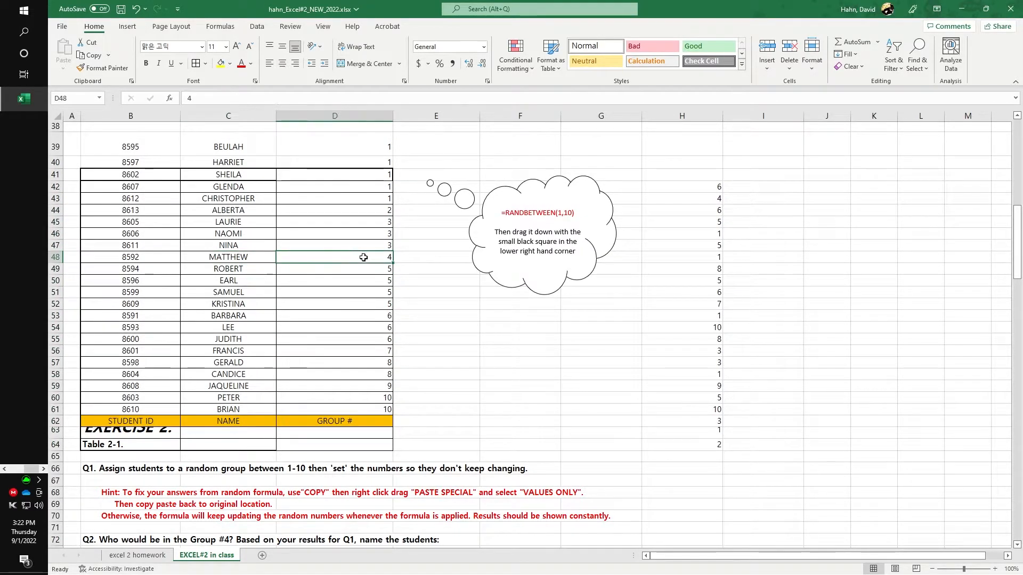
scroll(360, 259, down, 5)
scroll(361, 287, up, 2)
scroll(362, 287, up, 4)
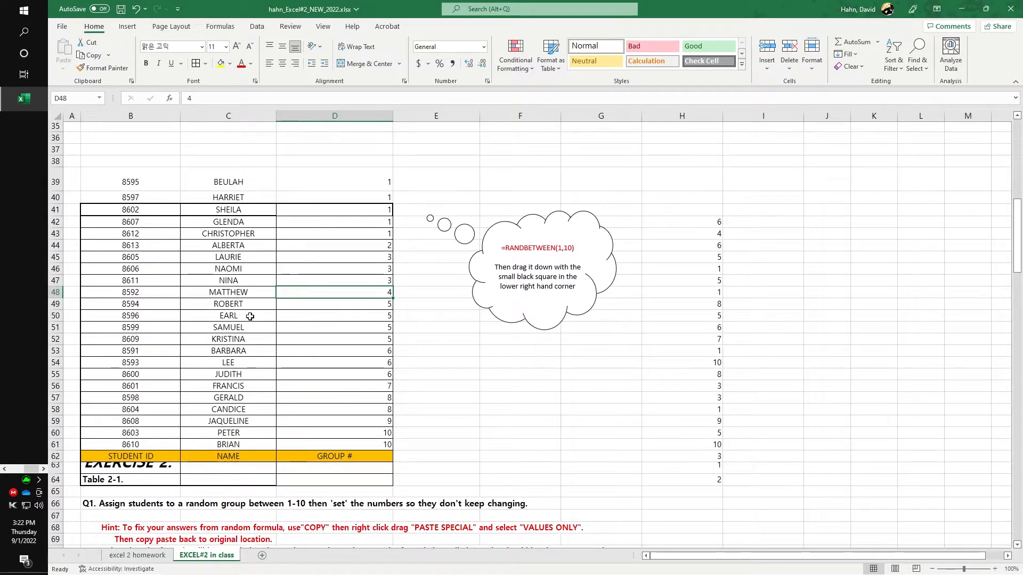
Step: Read Q3 and look up the group number of the student it asks about in the sorted list
scroll(334, 296, down, 9)
click(259, 355)
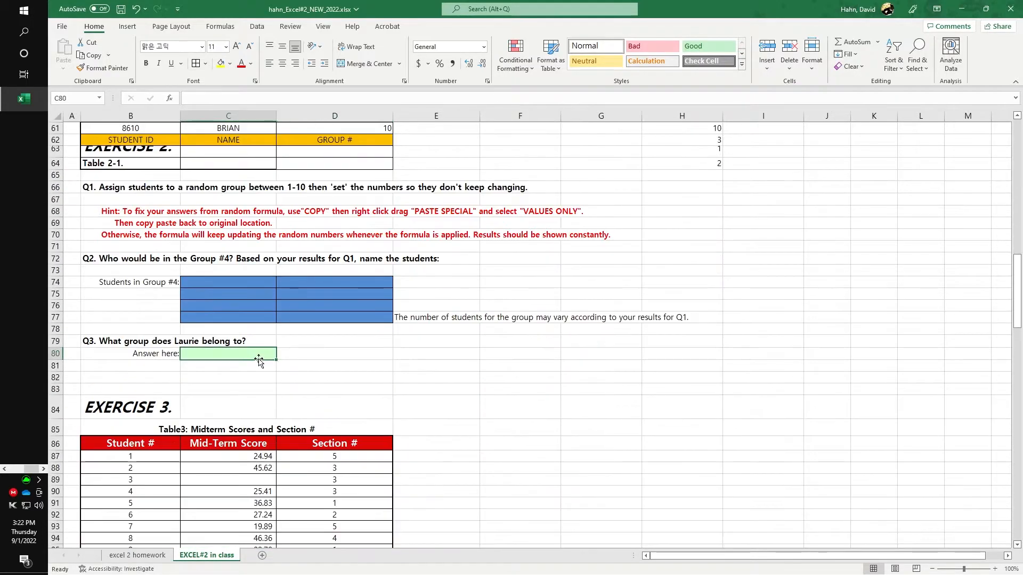
scroll(260, 352, up, 9)
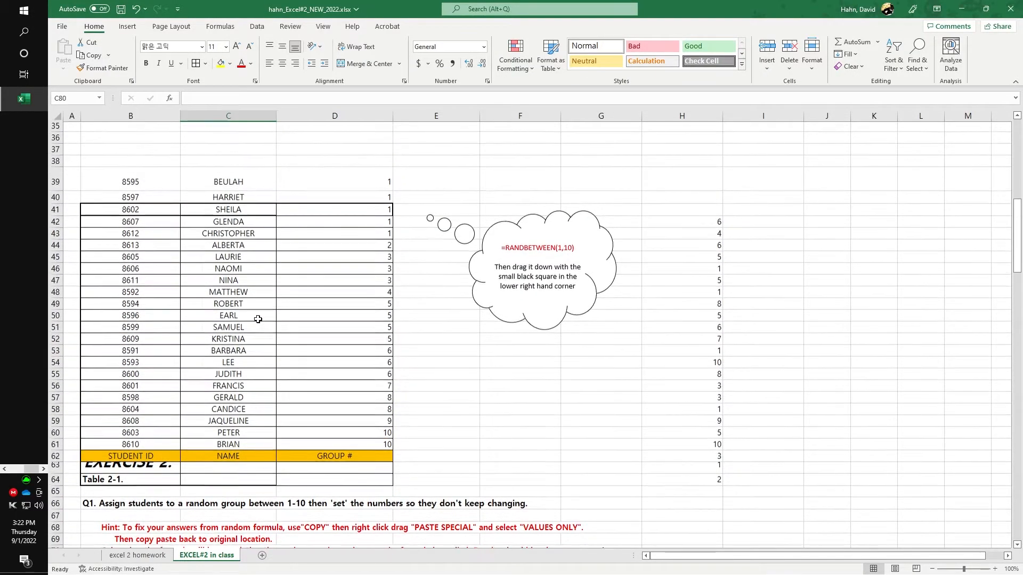
click(360, 259)
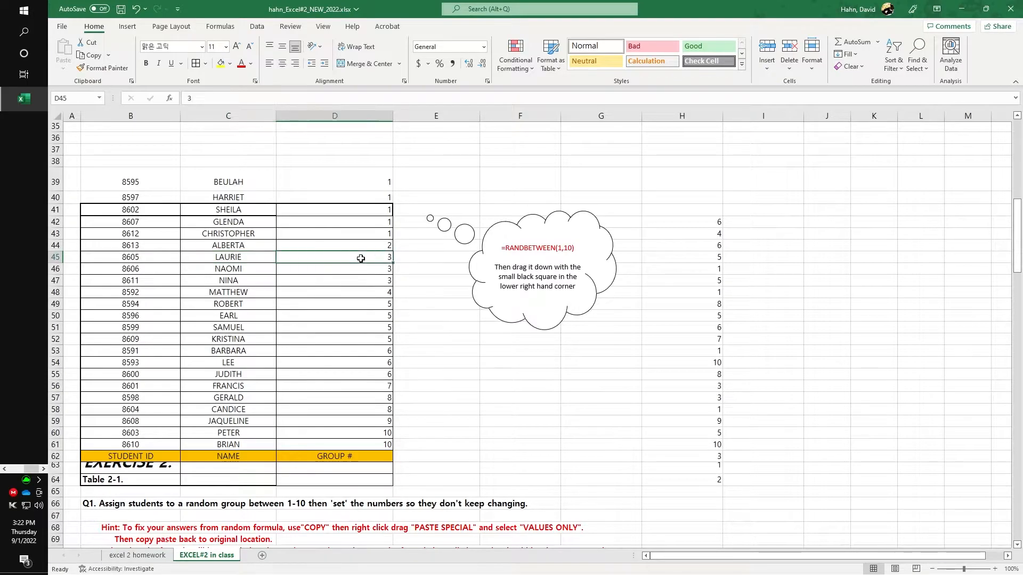
scroll(400, 306, down, 9)
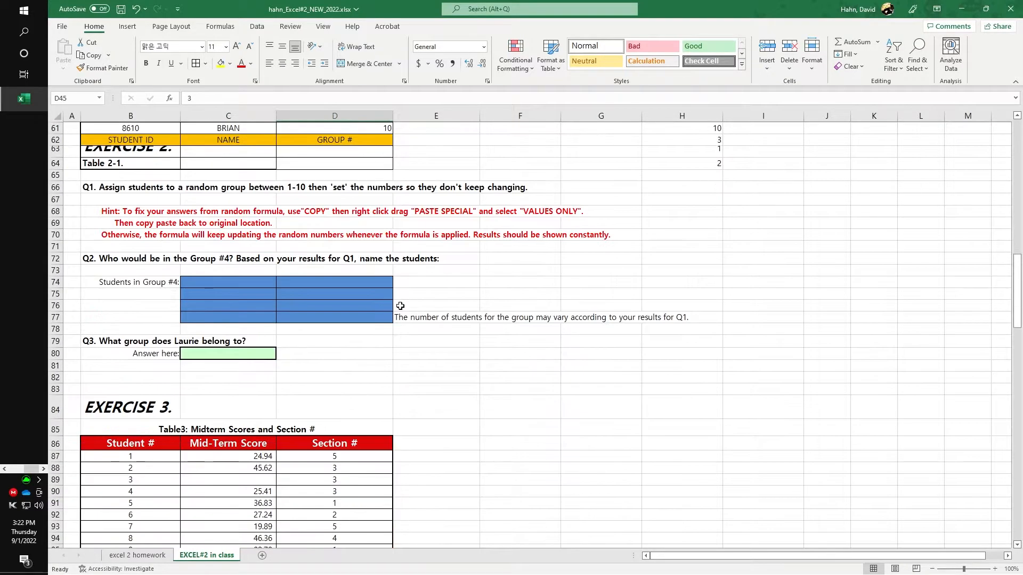
Step: Examine Exercise 3's table of student numbers, mid-term scores and section numbers, including the blank scores
scroll(400, 306, down, 8)
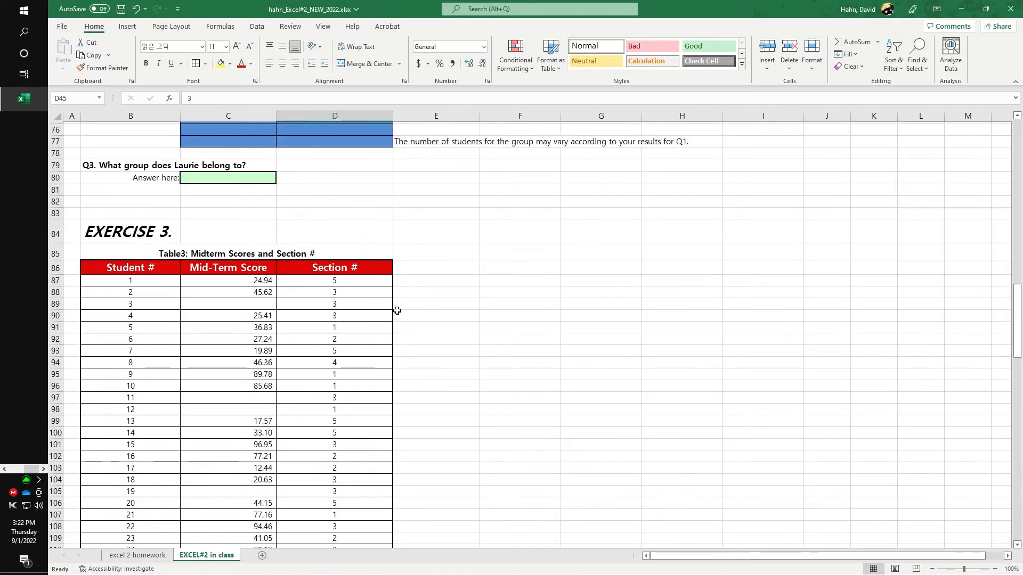
scroll(396, 304, up, 2)
scroll(395, 296, down, 17)
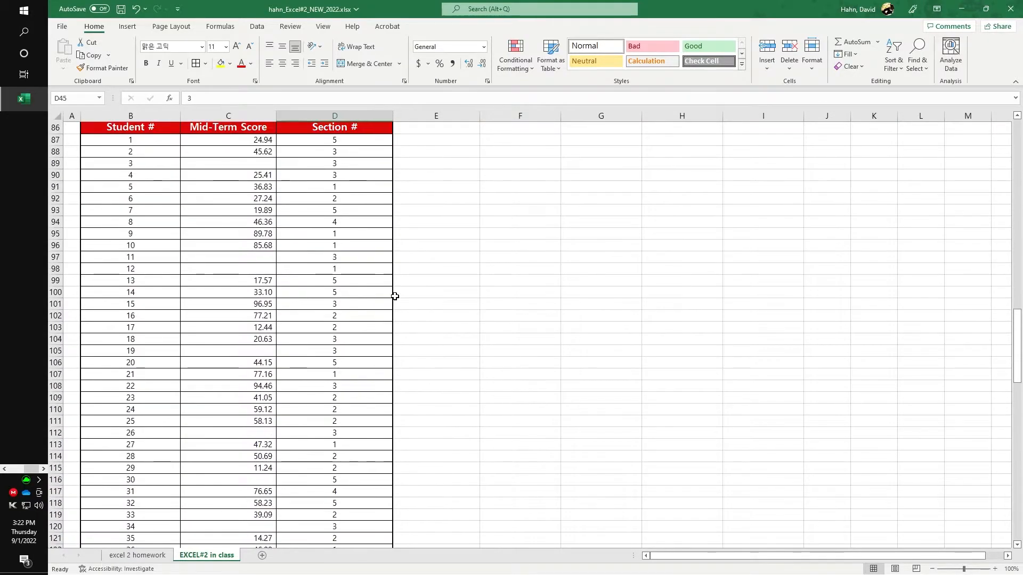
scroll(392, 307, down, 3)
scroll(391, 311, up, 14)
scroll(391, 318, up, 6)
drag(160, 258, 165, 292)
drag(232, 248, 224, 290)
click(219, 271)
click(213, 361)
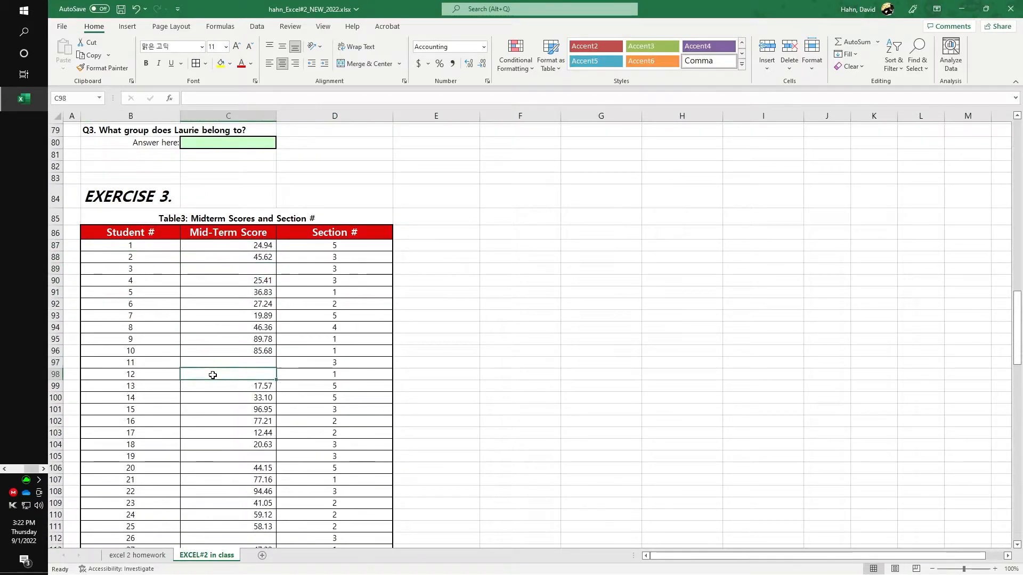
click(316, 315)
click(345, 374)
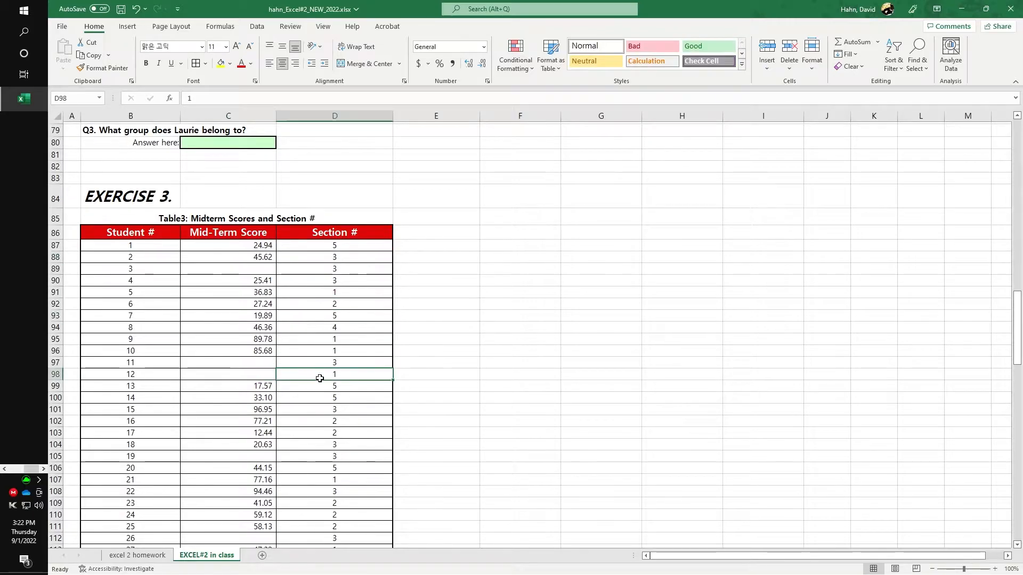
Step: Start an AVERAGE formula in Exercise 3's Q1 answer cell E170
scroll(387, 383, down, 15)
scroll(388, 384, down, 7)
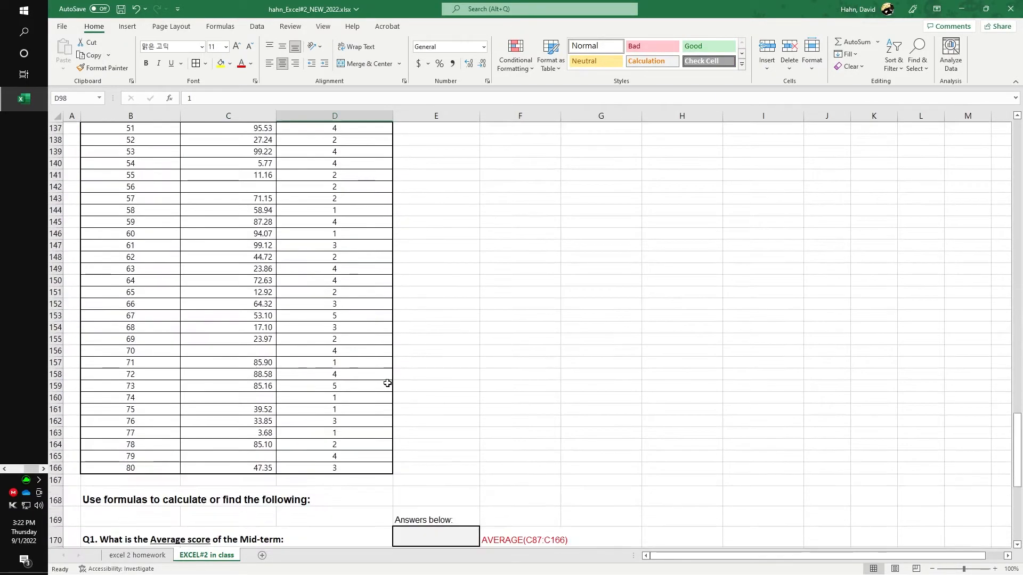
click(438, 435)
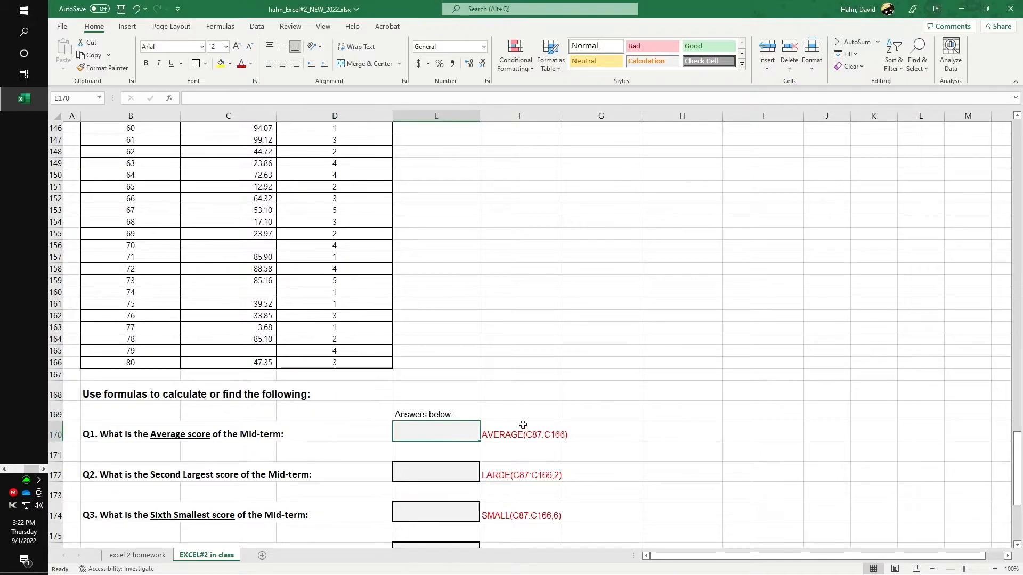
double_click(421, 433)
text(=)
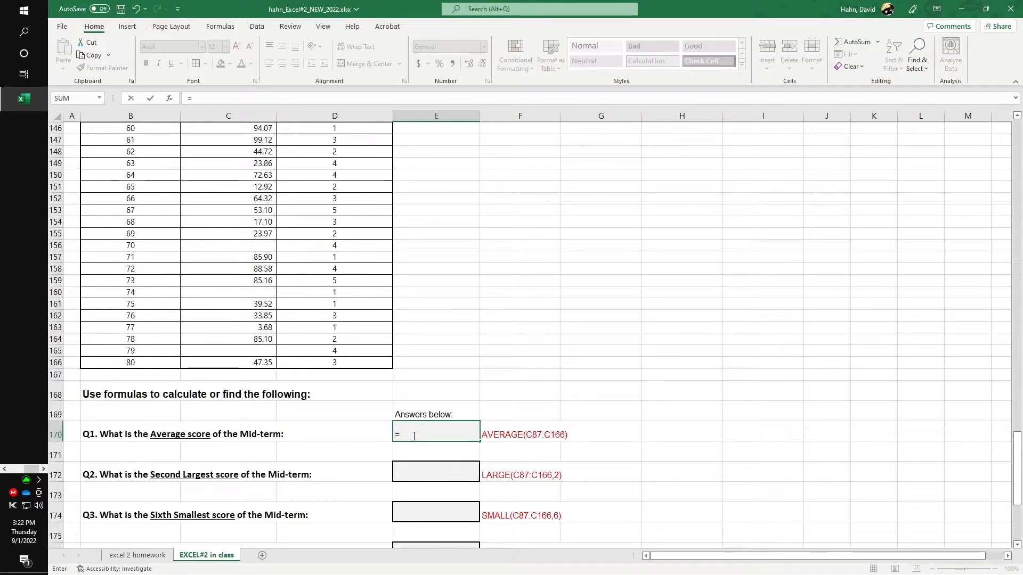
text(av)
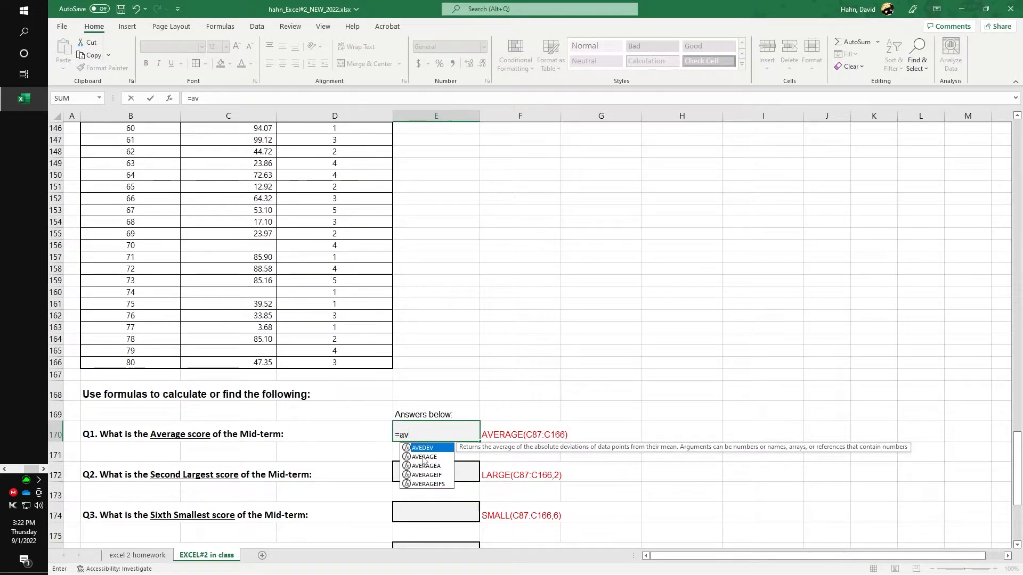
double_click(422, 457)
Step: Try to pick the mid-term scores from C87 to C166 in the table as the AVERAGE range, and clear the picked reference
drag(254, 364, 221, 201)
click(238, 198)
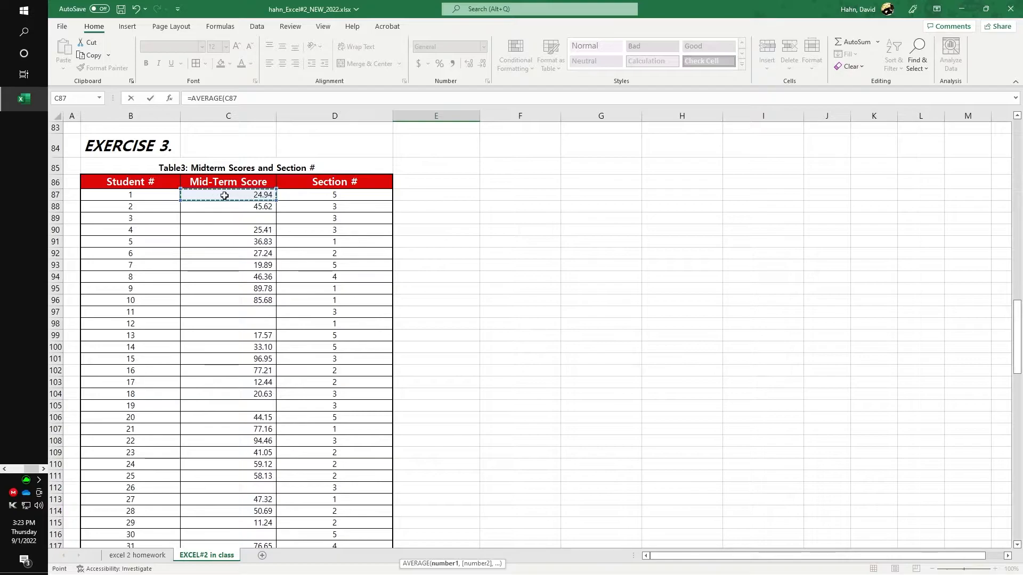
click(240, 195)
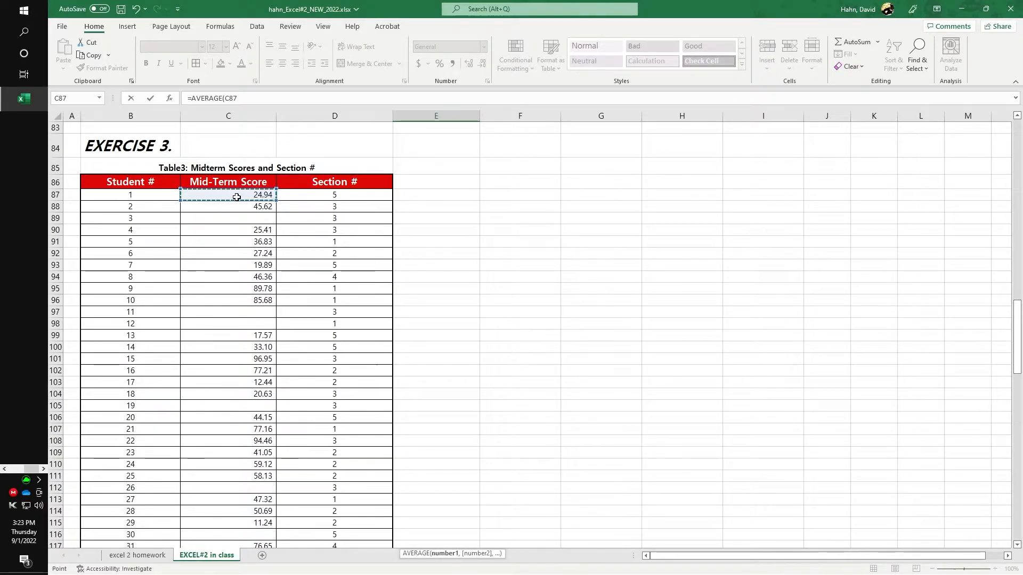
scroll(218, 403, down, 7)
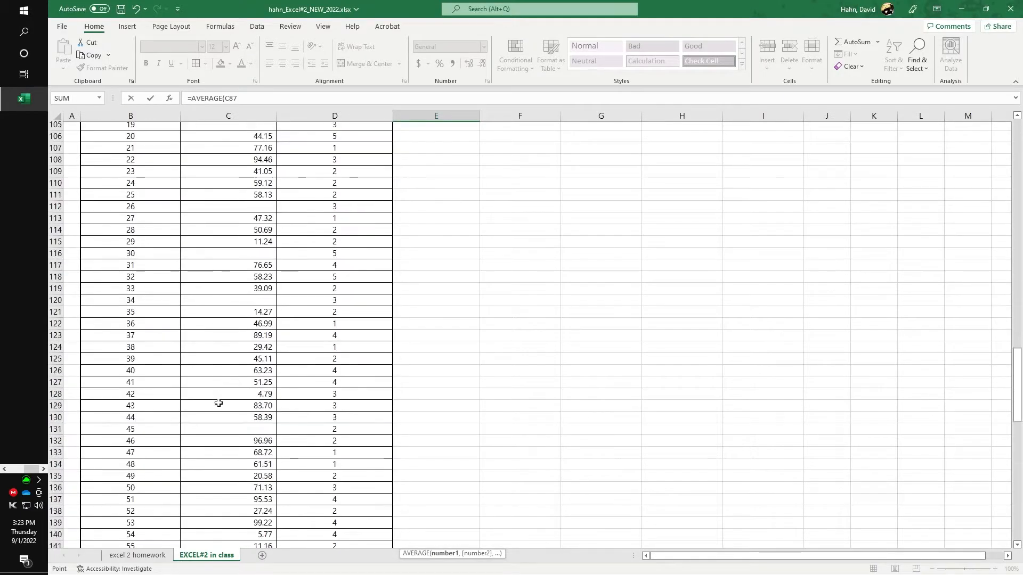
scroll(219, 403, down, 10)
click(230, 489)
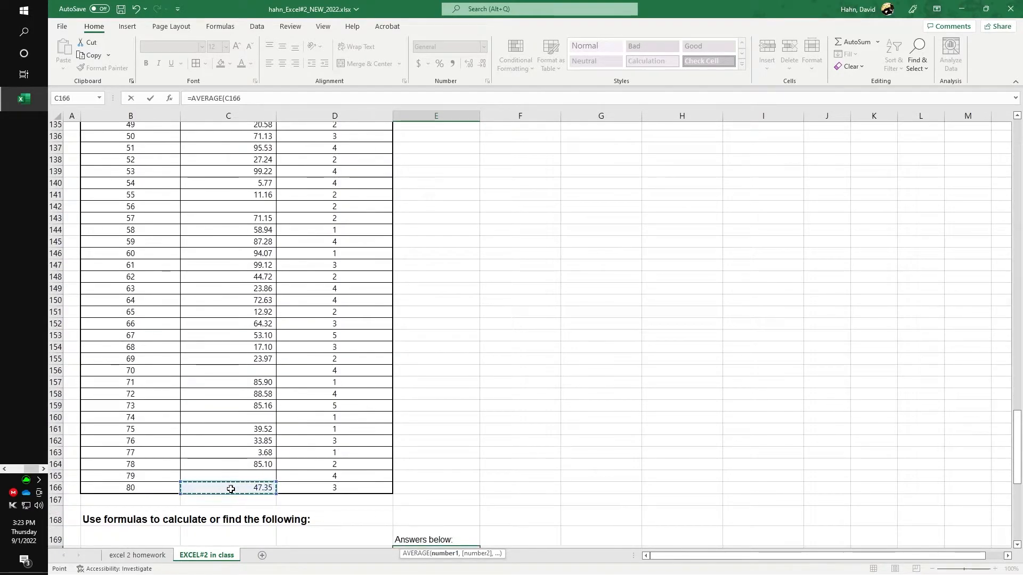
scroll(361, 462, down, 2)
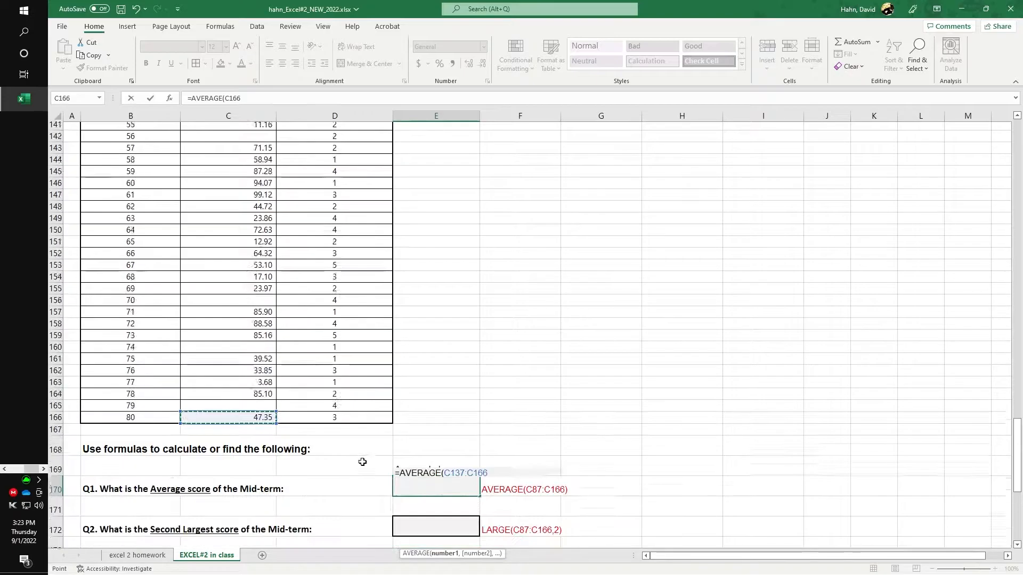
scroll(361, 462, down, 1)
key(BackSpace)
key(BackSpace)
key(BackSpace)
key(BackSpace)
Step: Complete the E170 formula as the AVERAGE of C87:C166 and review it against the mid-term score column
text(c87)
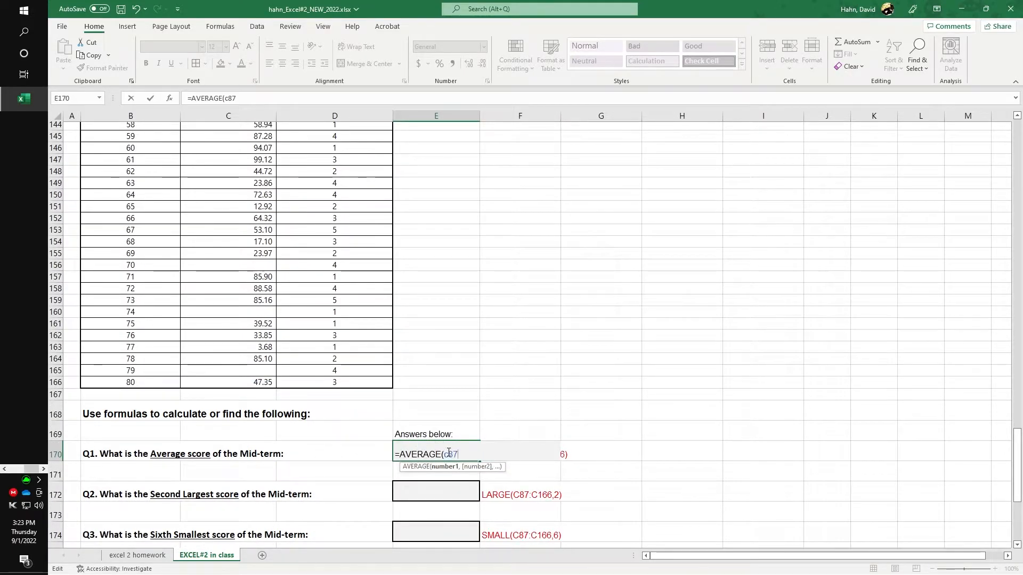
text(:)
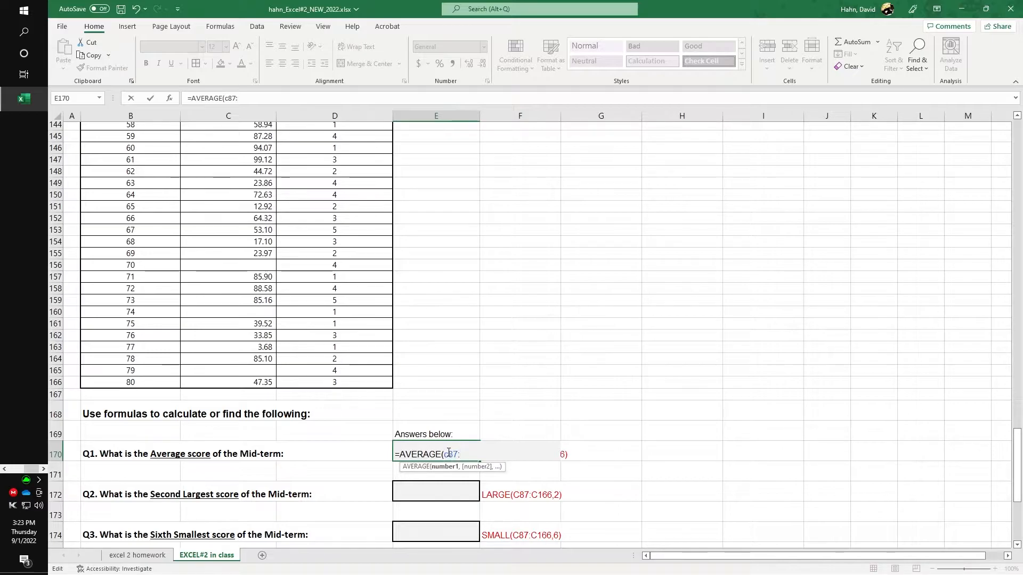
text(c166)
key(Return)
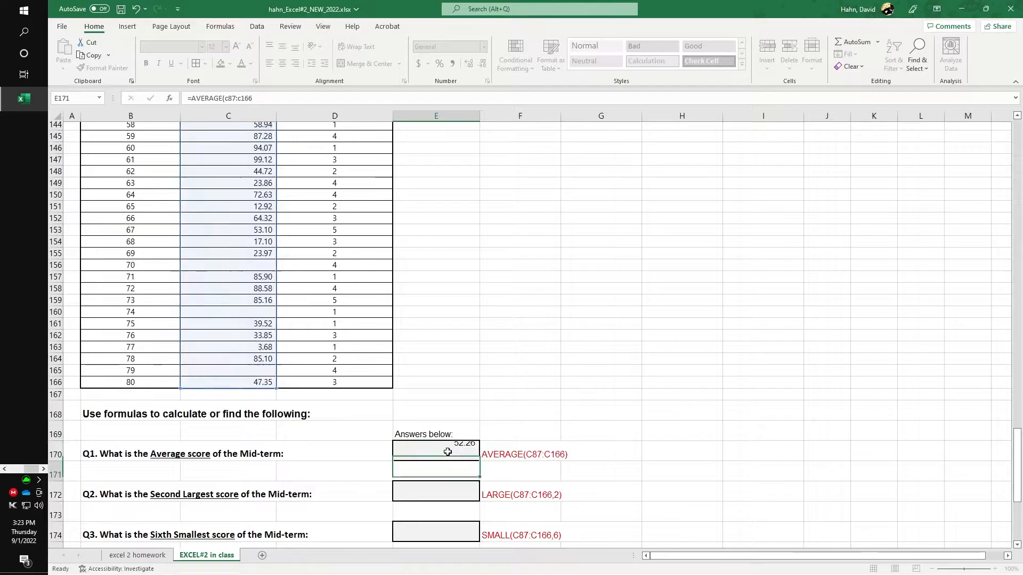
click(436, 449)
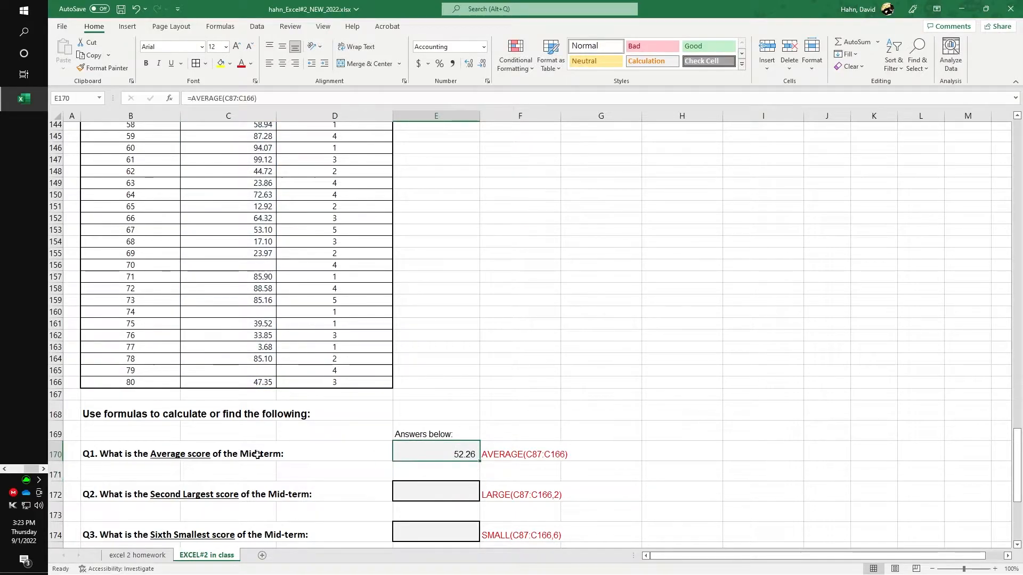
drag(242, 183, 229, 382)
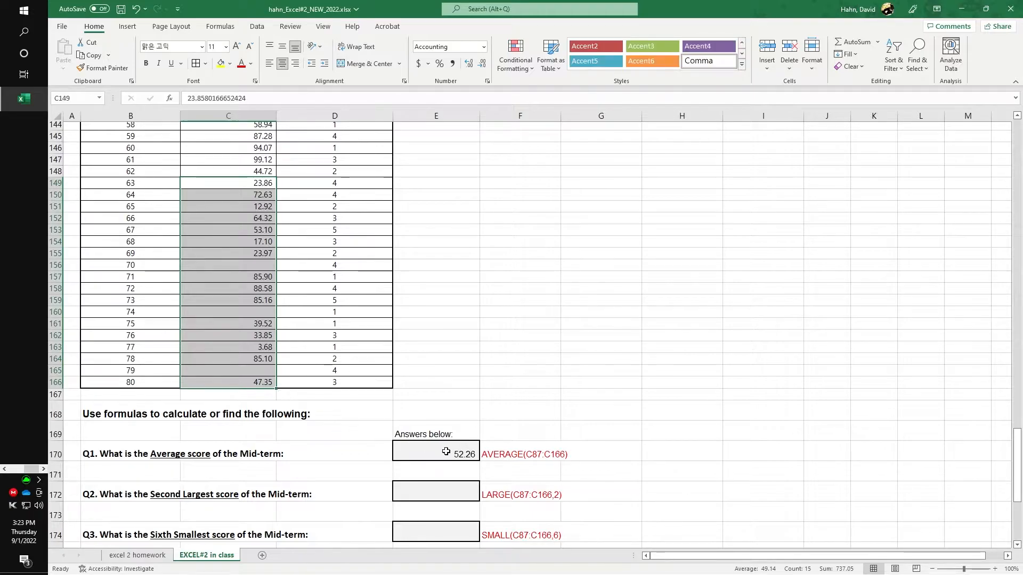
Step: Enter =LARGE(C87:C166,2) in E172 for the second largest mid-term score and compare it with student 61's score
scroll(286, 426, down, 2)
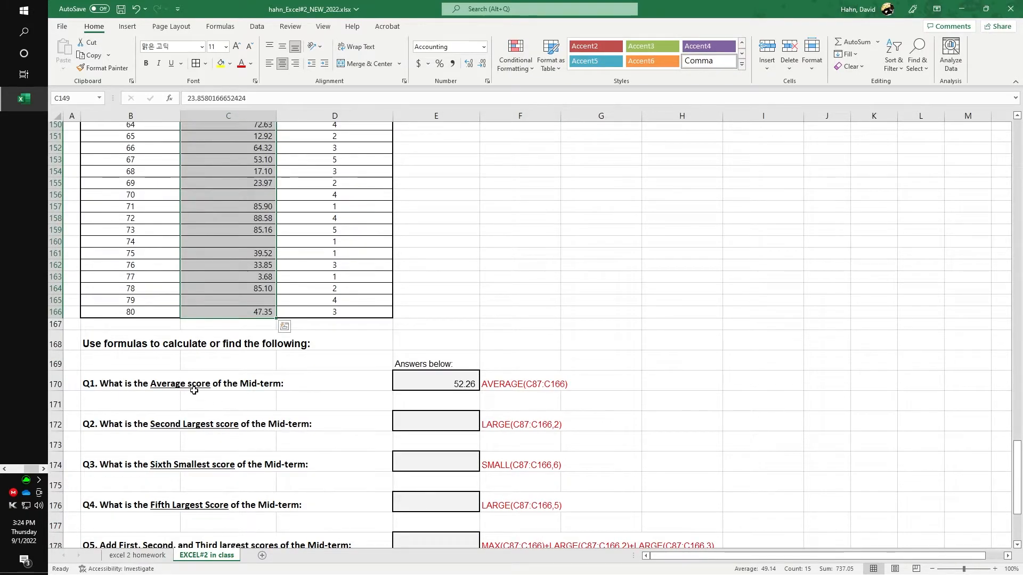
double_click(405, 425)
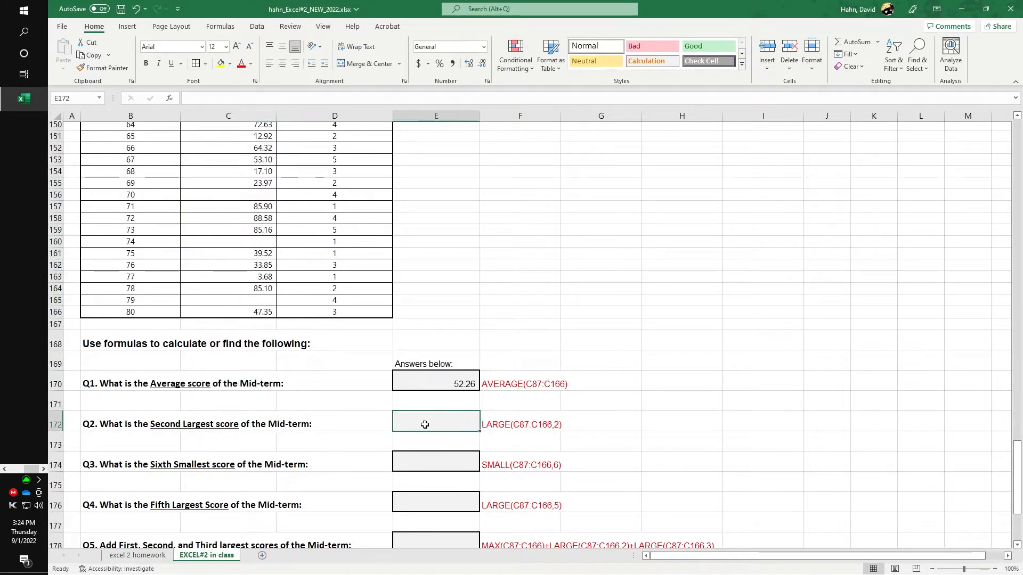
text(=)
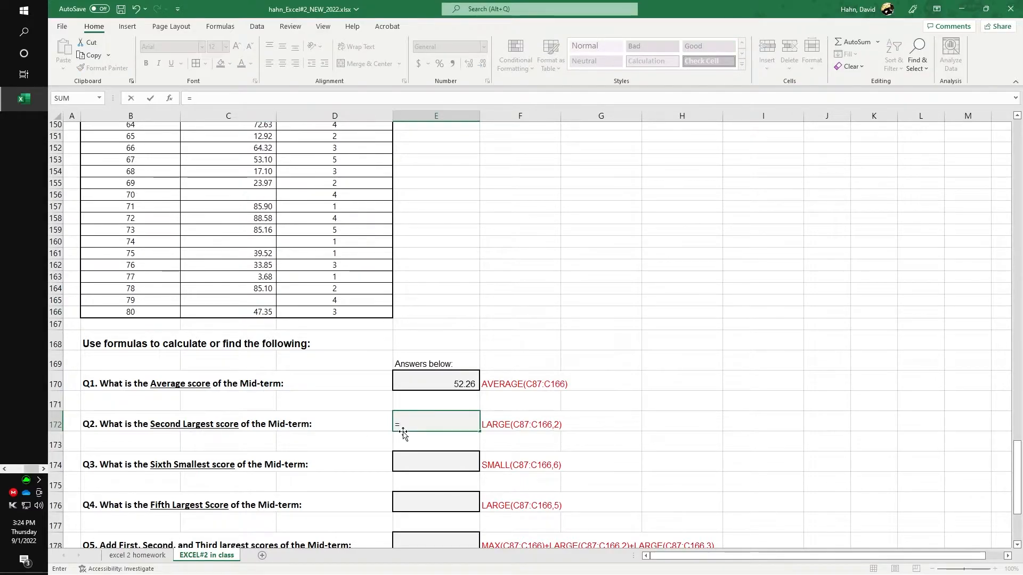
text(large()
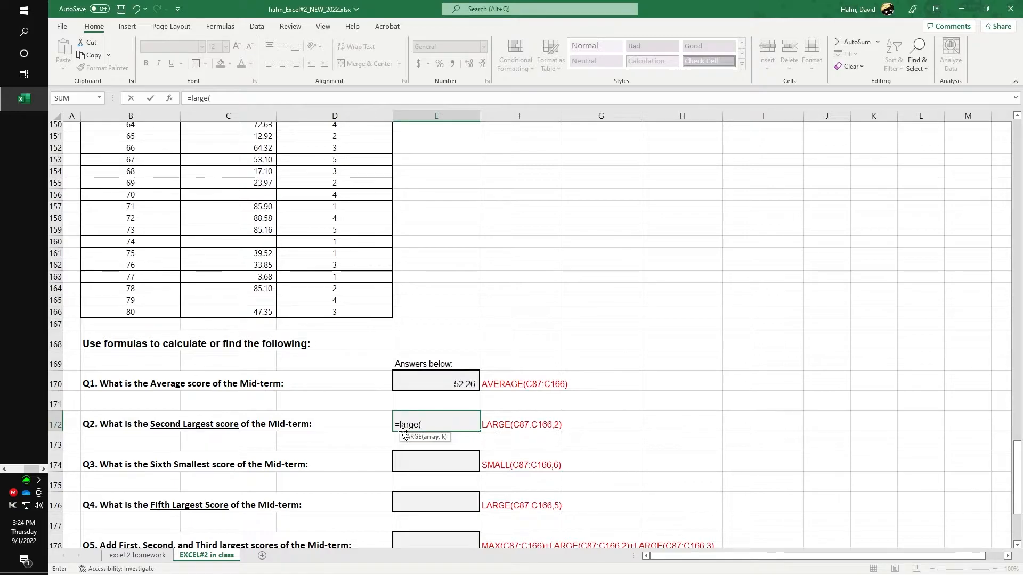
drag(250, 312, 235, 196)
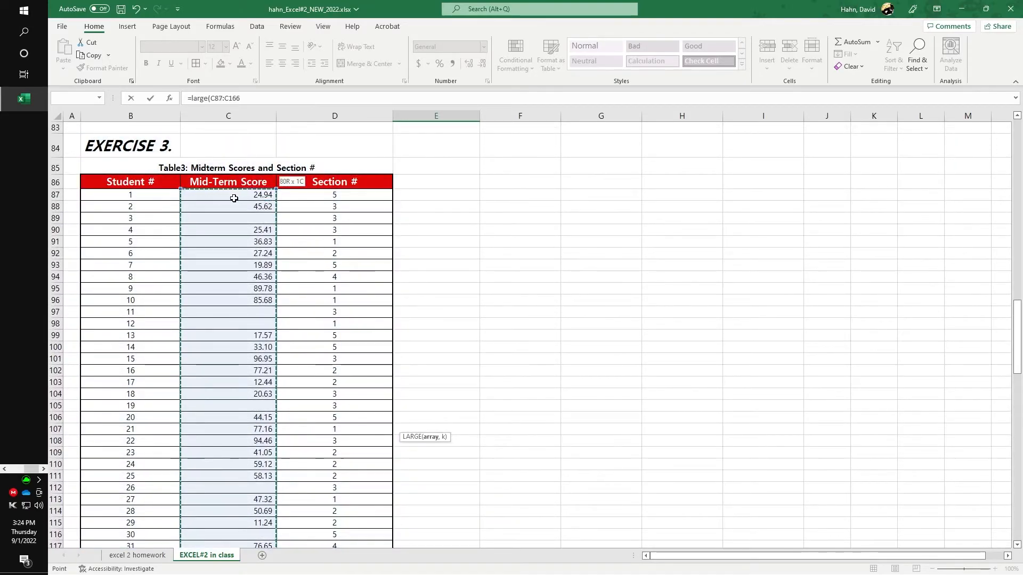
scroll(528, 406, down, 17)
scroll(527, 407, down, 6)
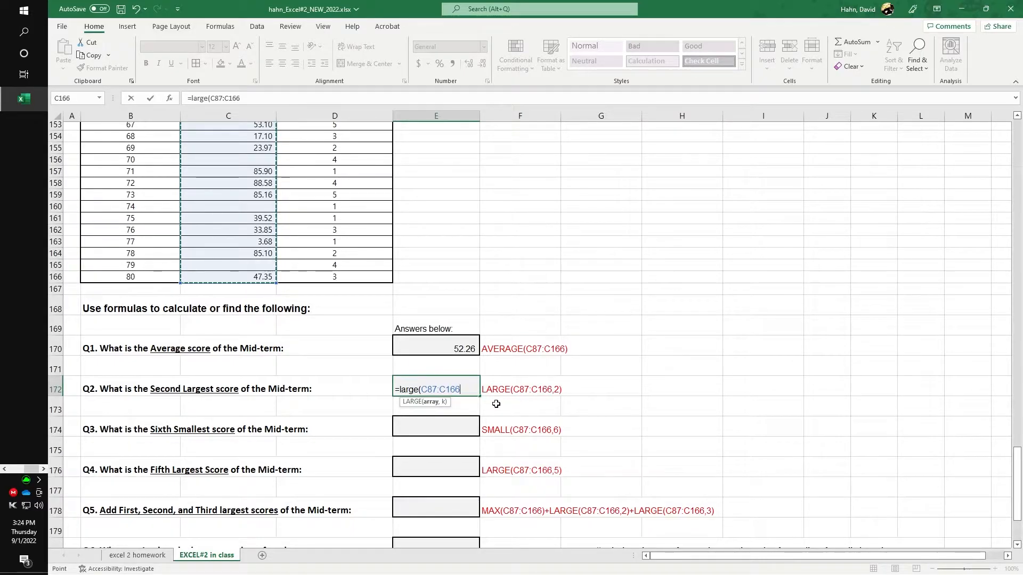
text(,)
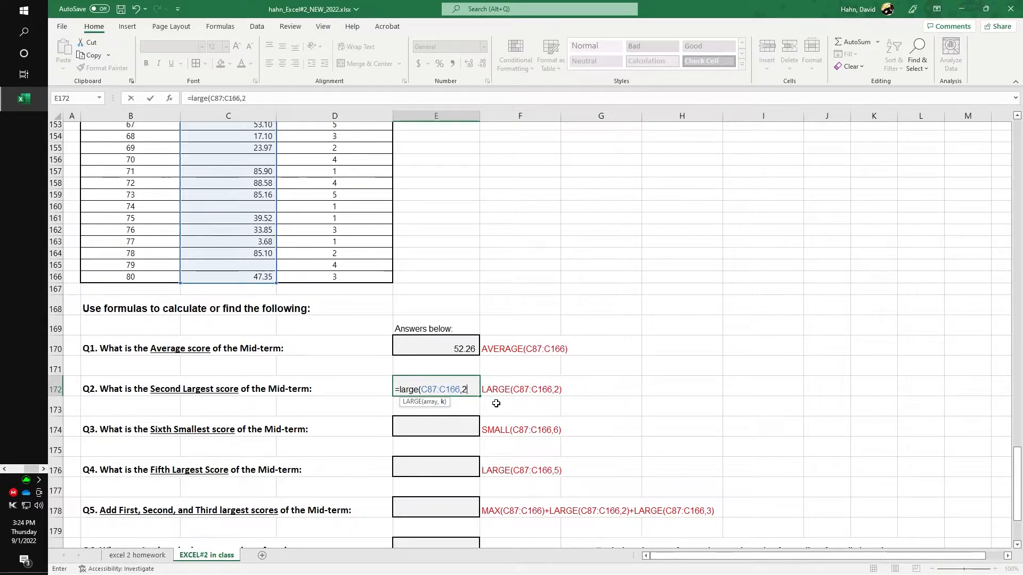
text(2))
key(Return)
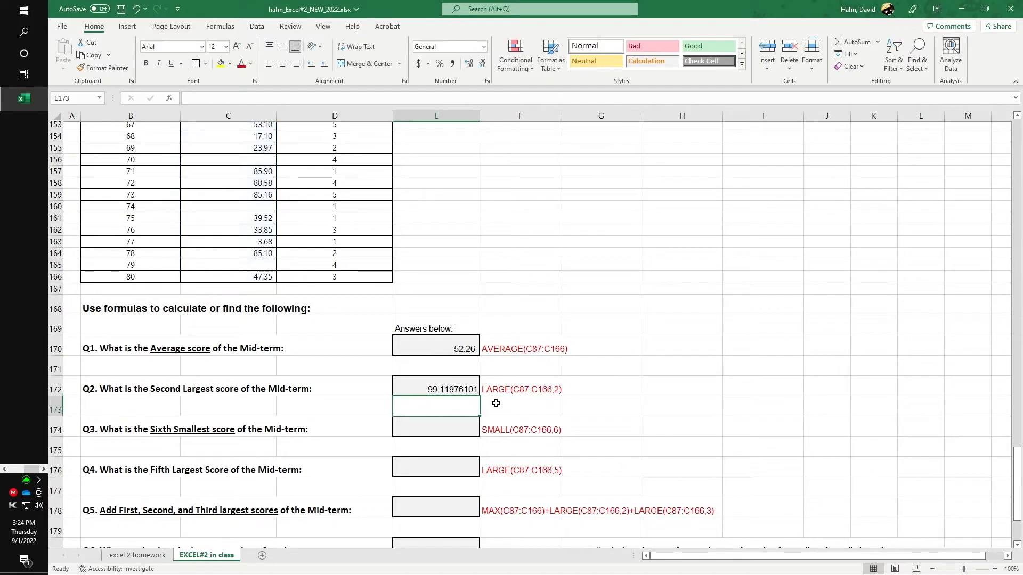
click(426, 392)
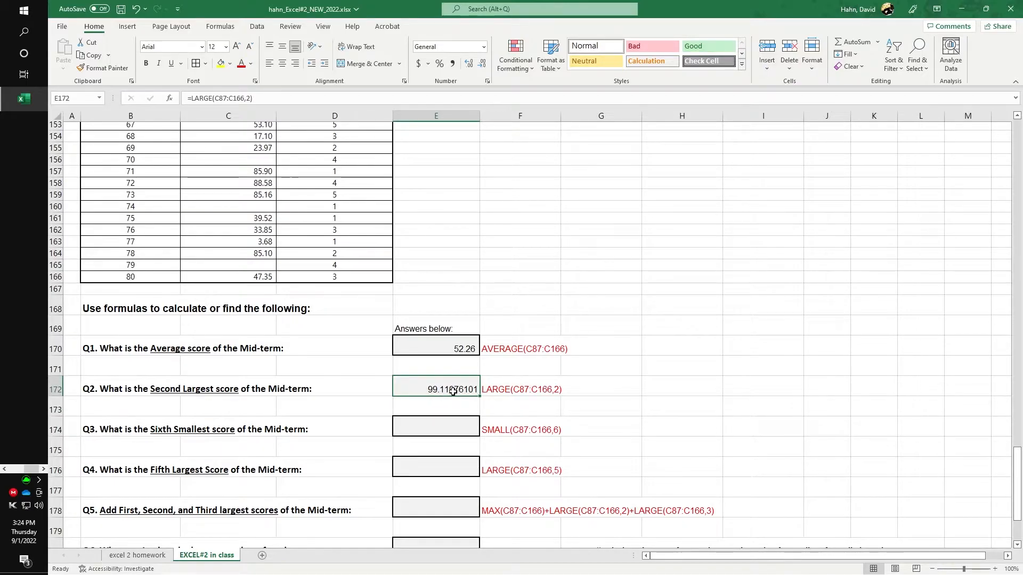
scroll(143, 224, up, 3)
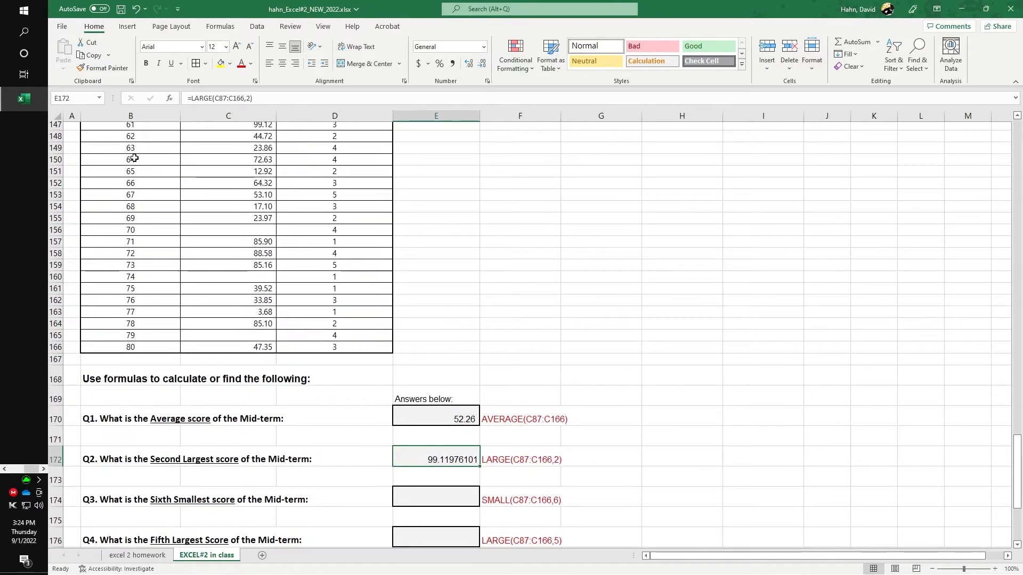
click(146, 161)
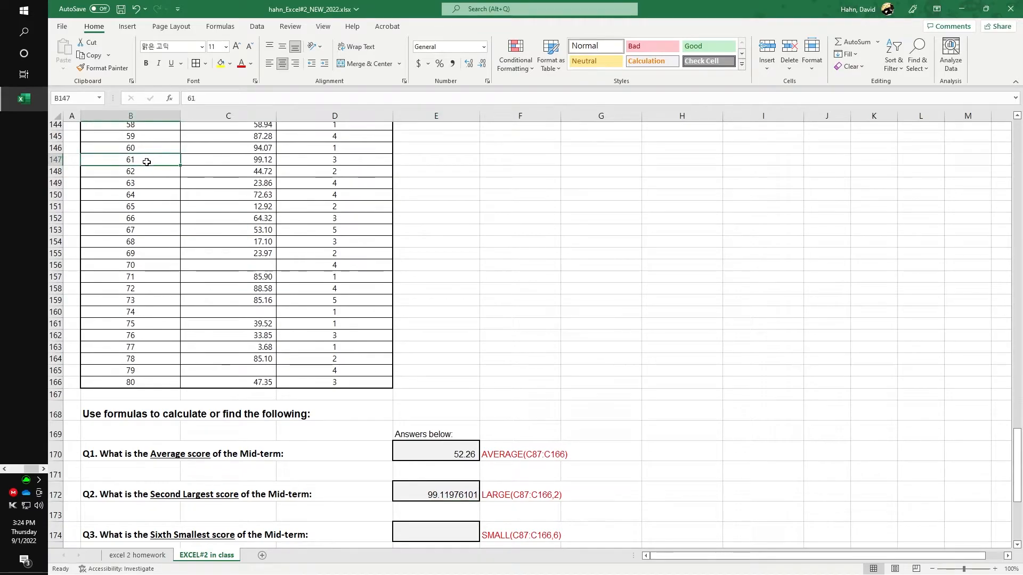
click(250, 160)
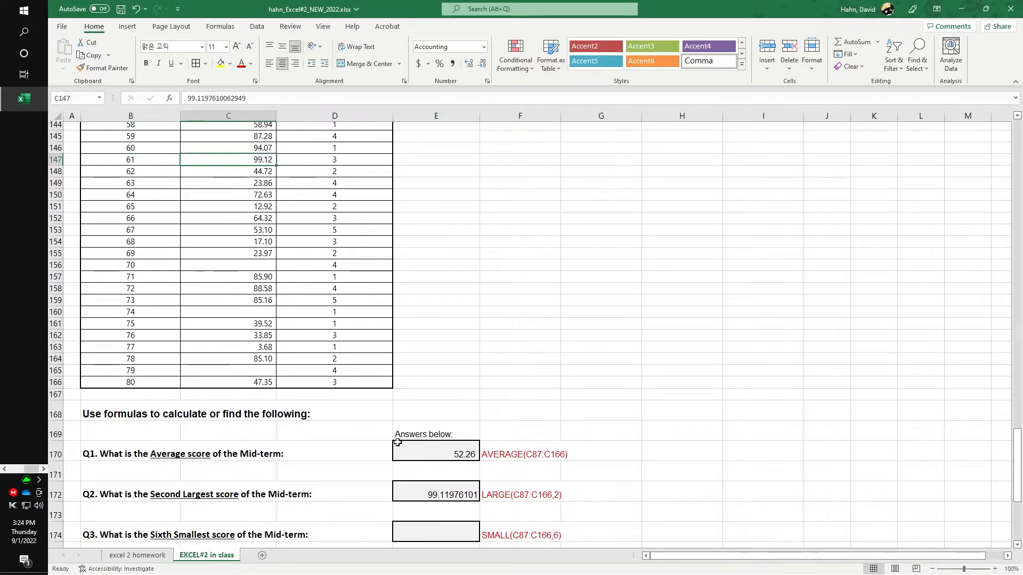
Step: Enter =SMALL(C87:C166,6) in E174 to find the sixth smallest mid-term score for Q3
scroll(395, 439, down, 3)
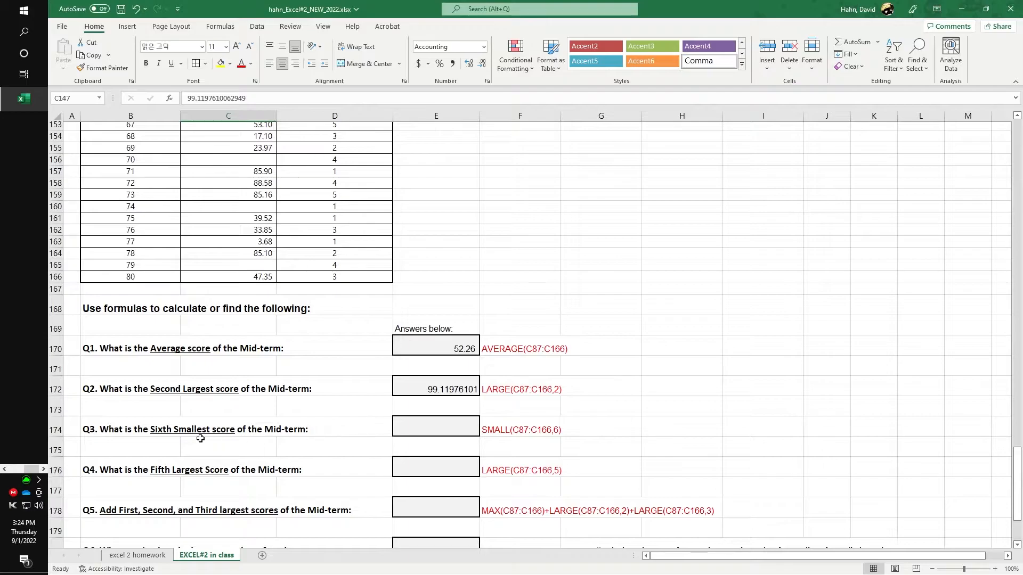
click(417, 426)
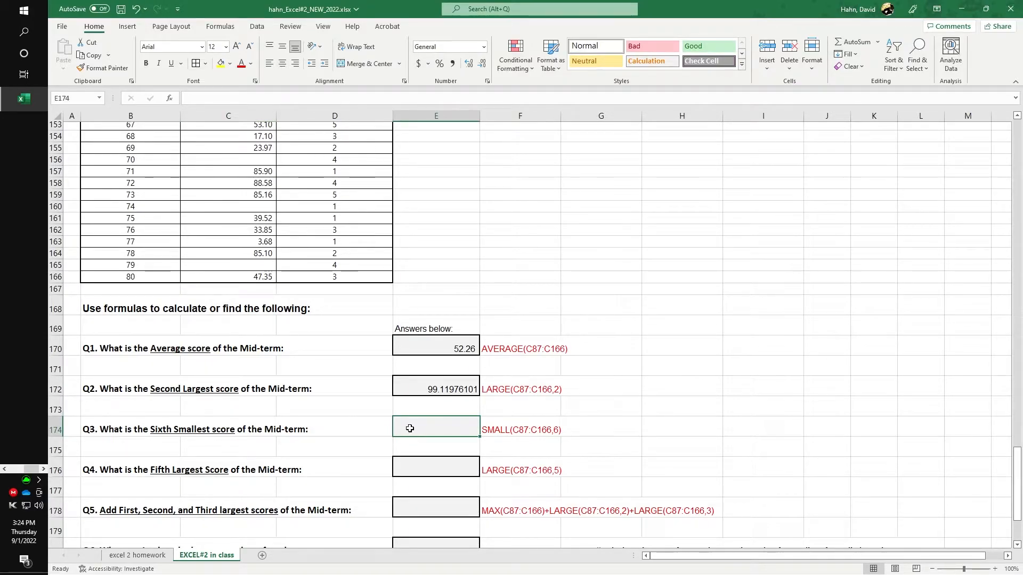
text(=smal)
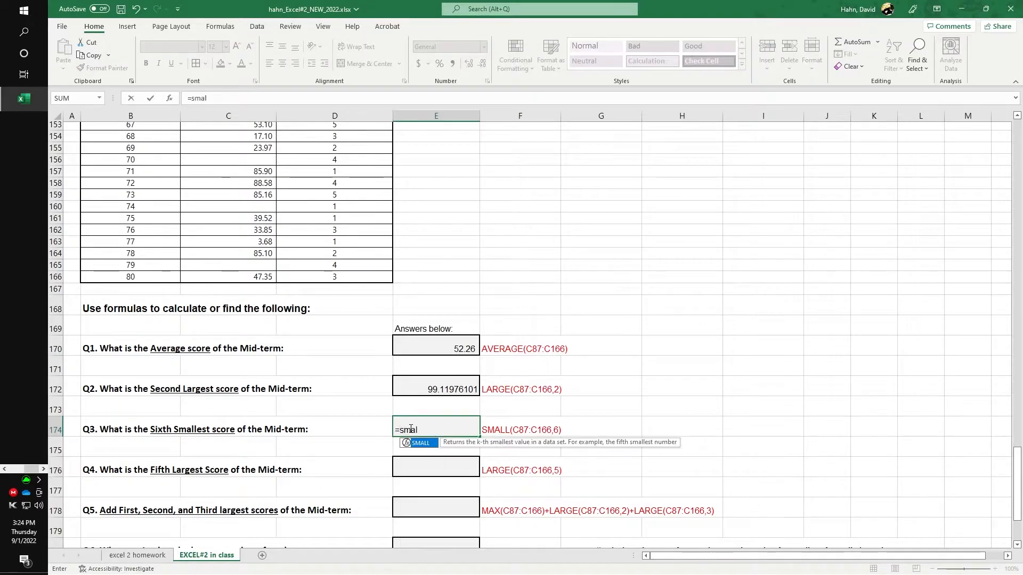
text(l(c)
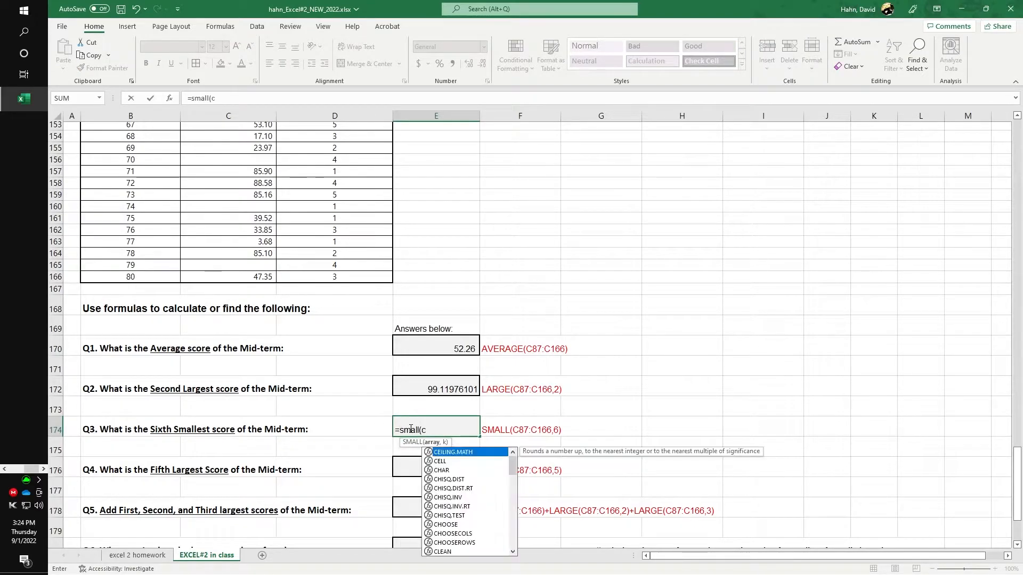
text(87:c1)
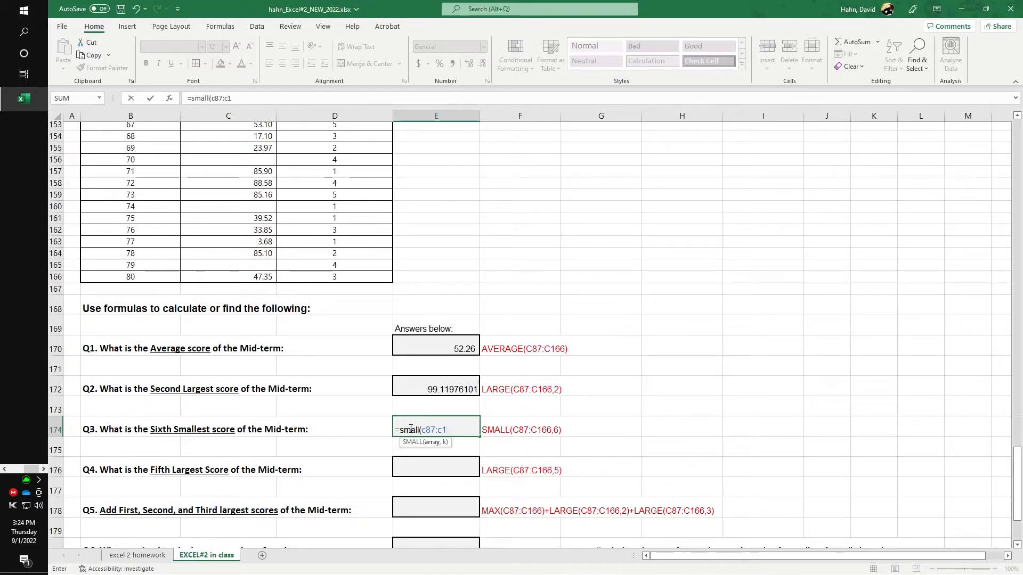
text(66)
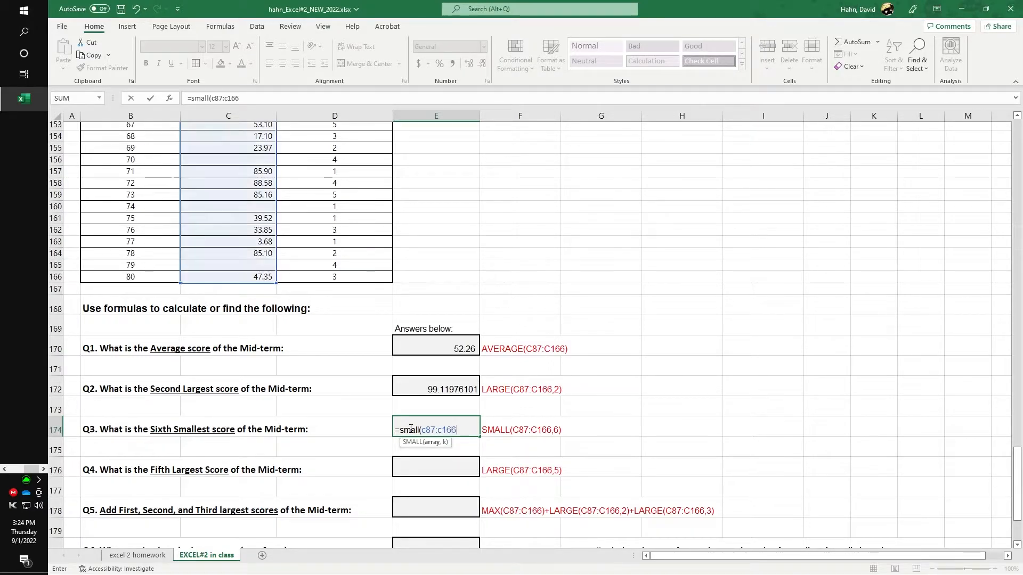
text(,6))
key(Return)
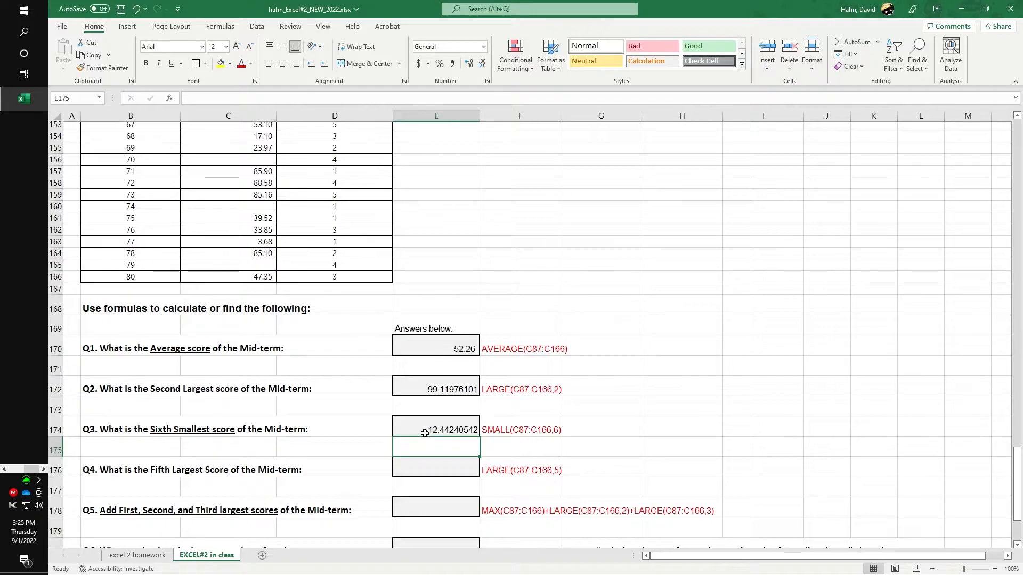
Step: Enter =LARGE(C87:C166,5) in E176 to find the fifth largest mid-term score for Q4
click(421, 467)
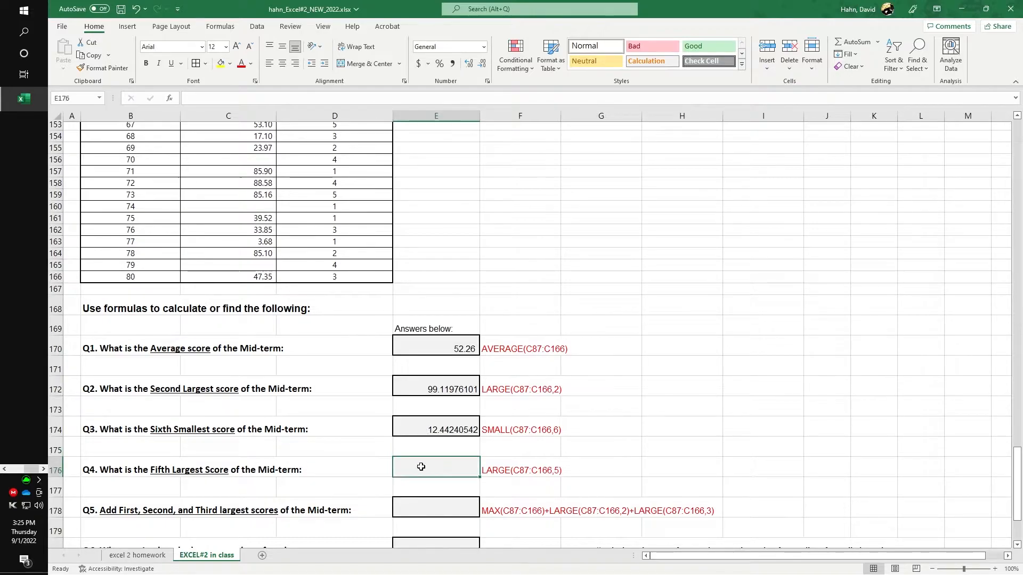
text(=large()
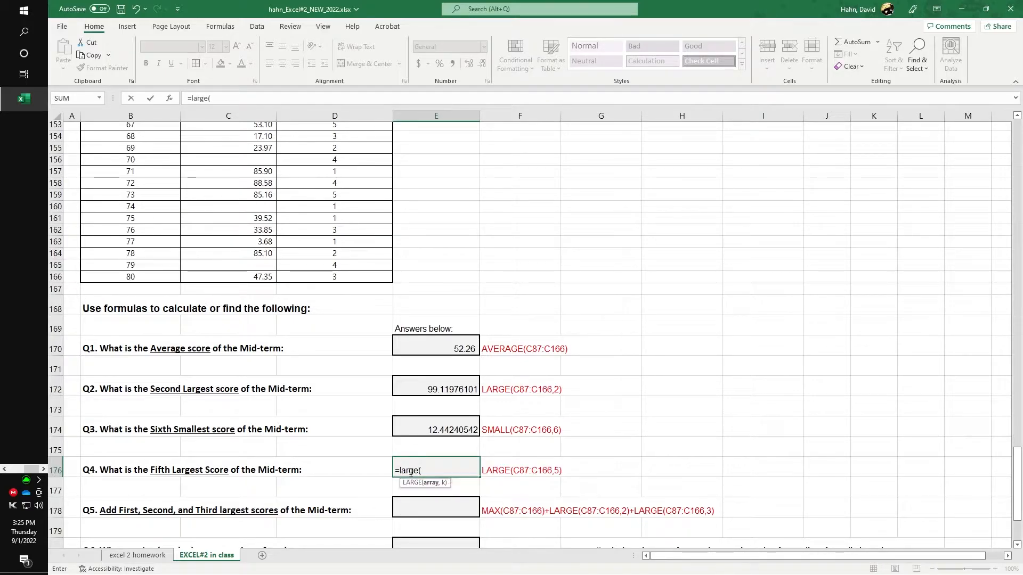
text(c87:c166,5)
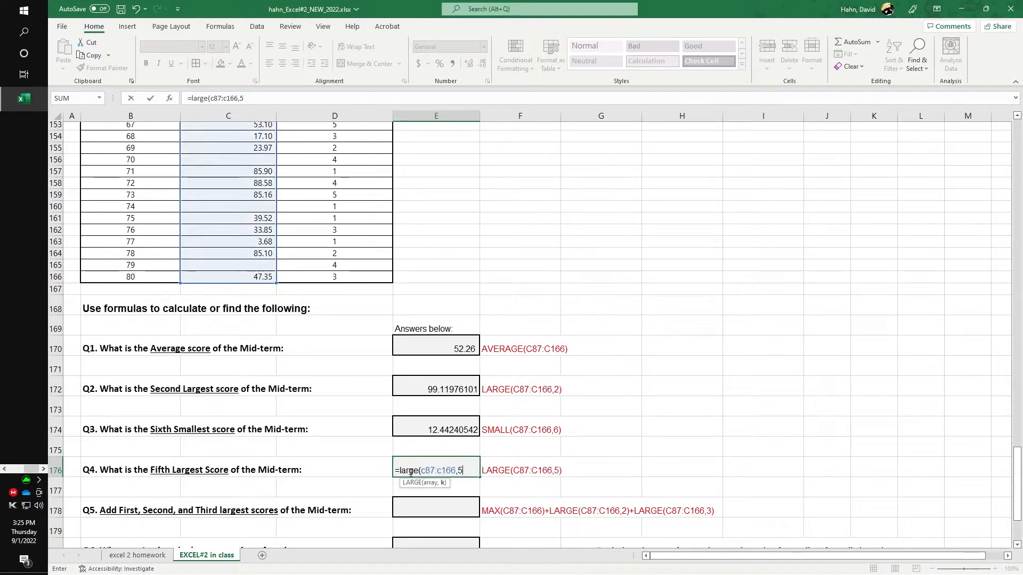
text())
key(Return)
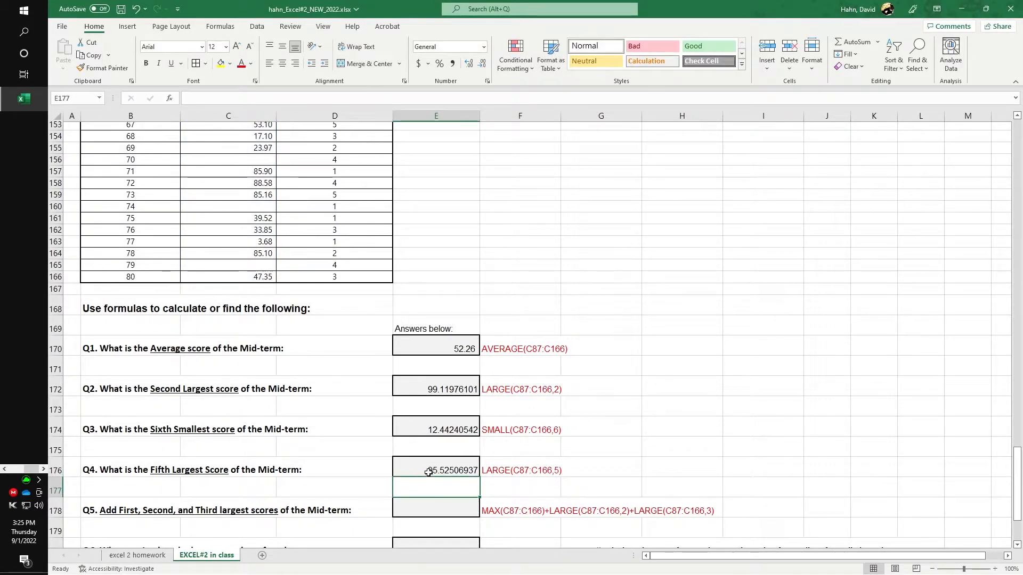
Step: Begin the Q5 sum formula in E178 with =MAX(C87:C166) for the largest mid-term score
scroll(282, 426, down, 3)
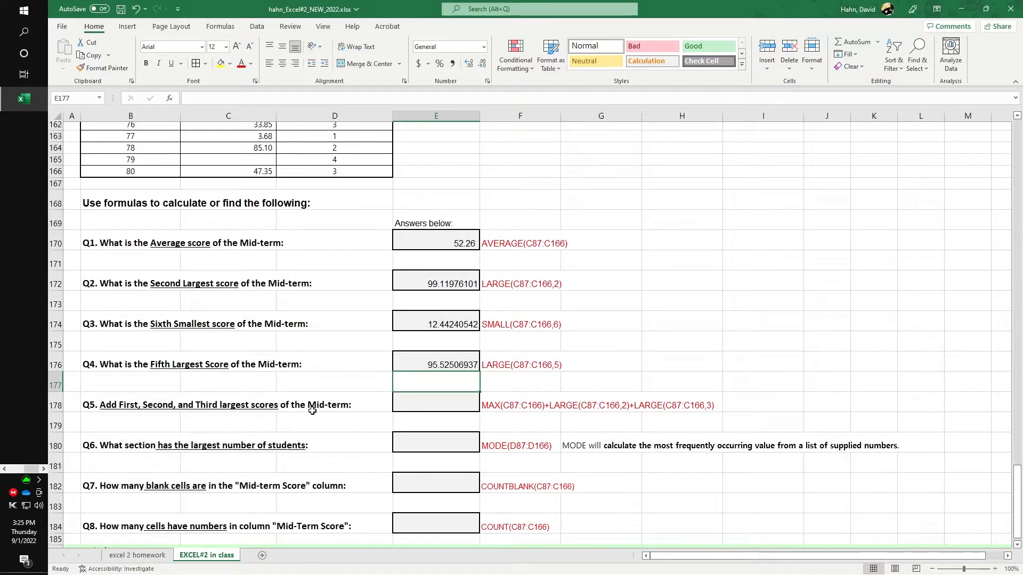
click(402, 406)
text(=)
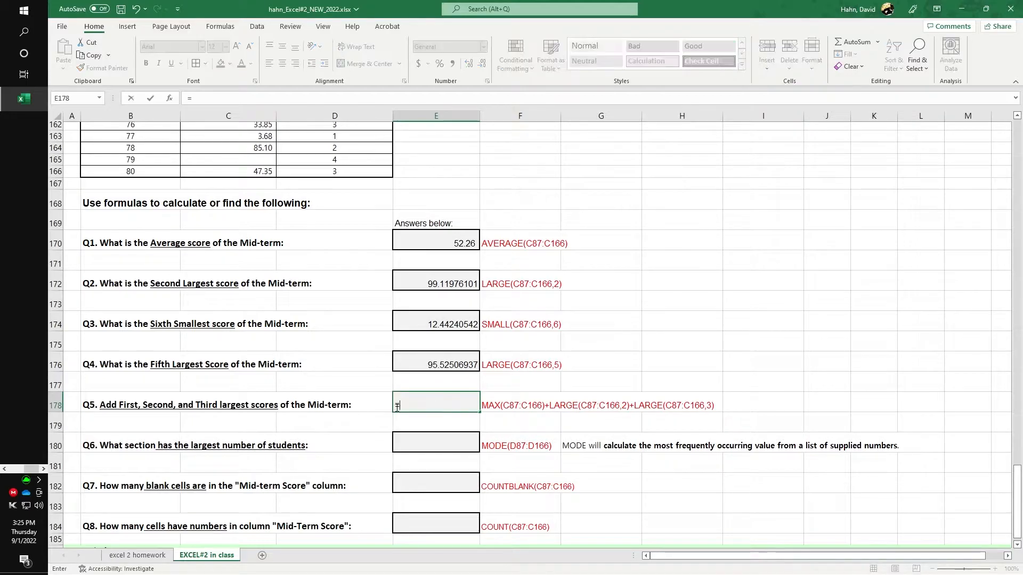
text(max)
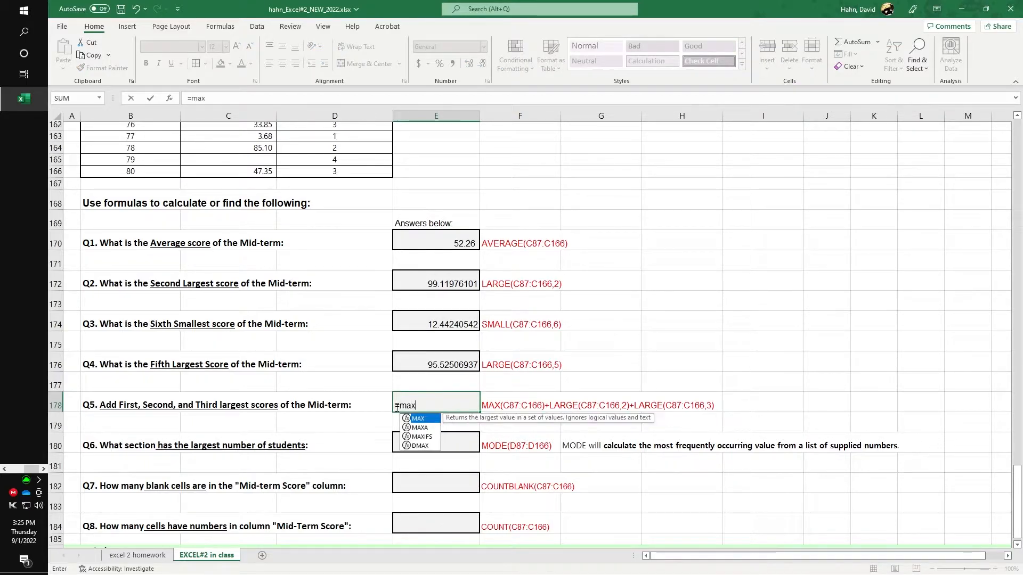
text(()
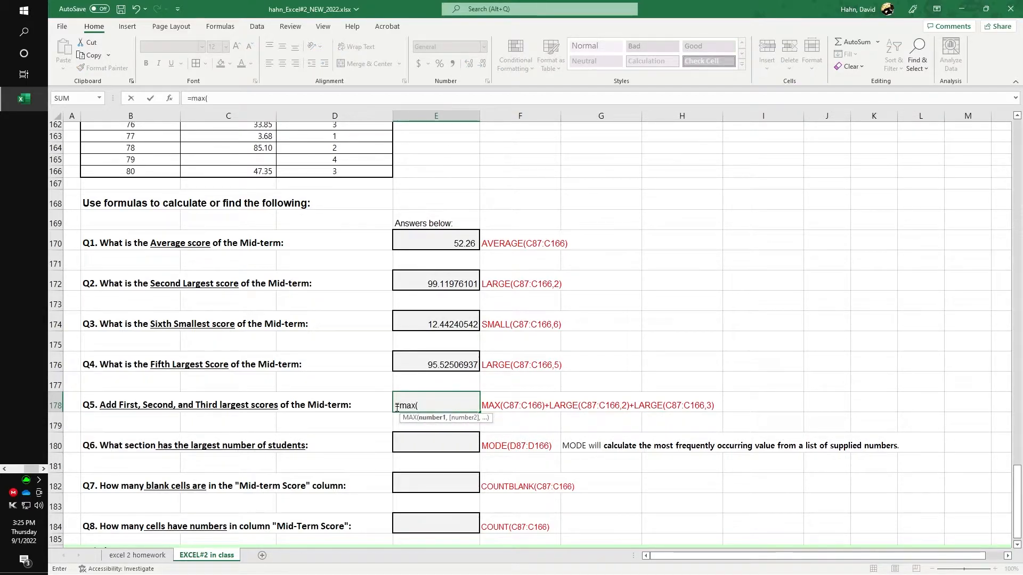
text(c87:c166)
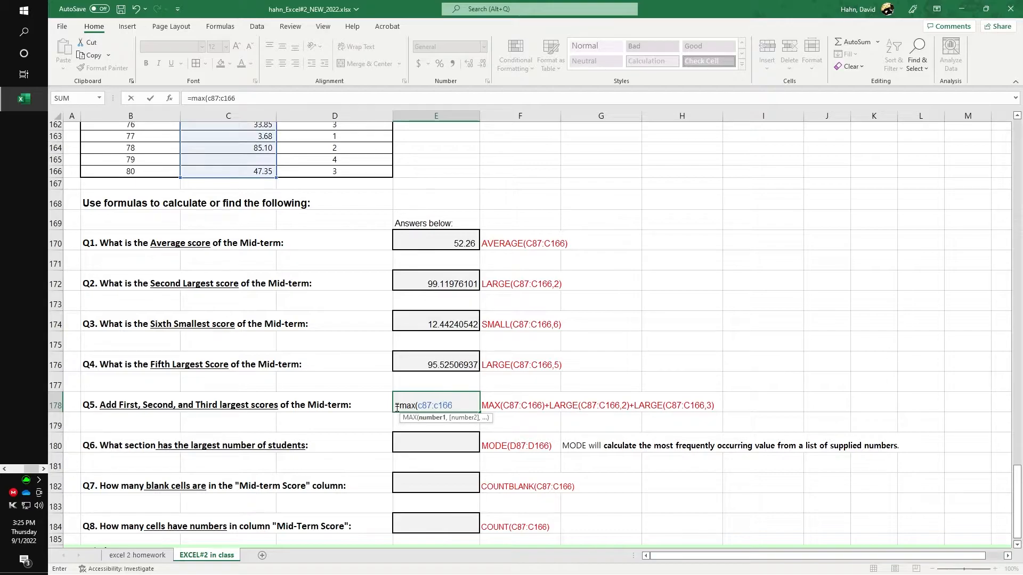
text())
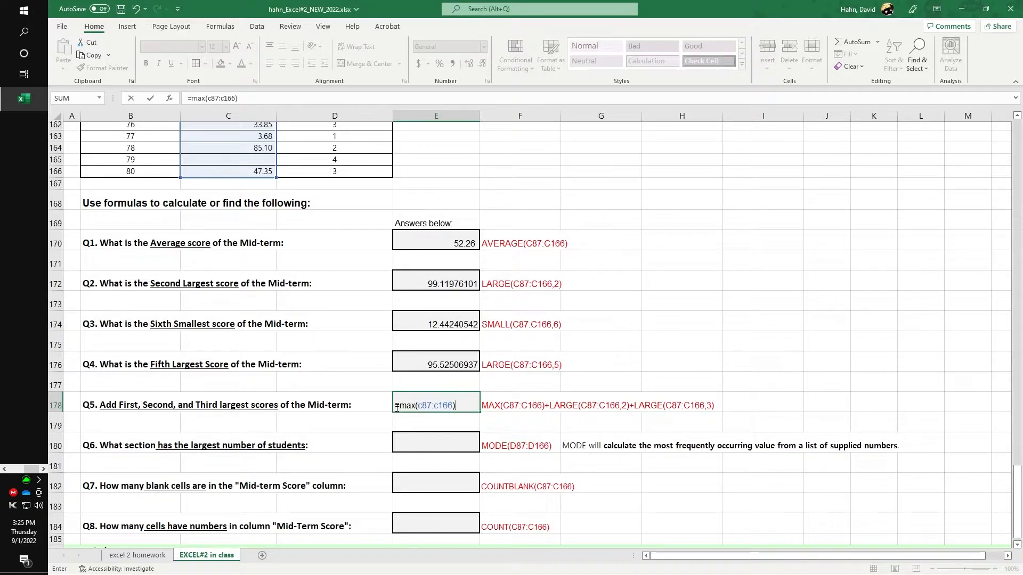
Step: Add +LARGE(C87:C166) as the second term of the E178 formula
text(+lar)
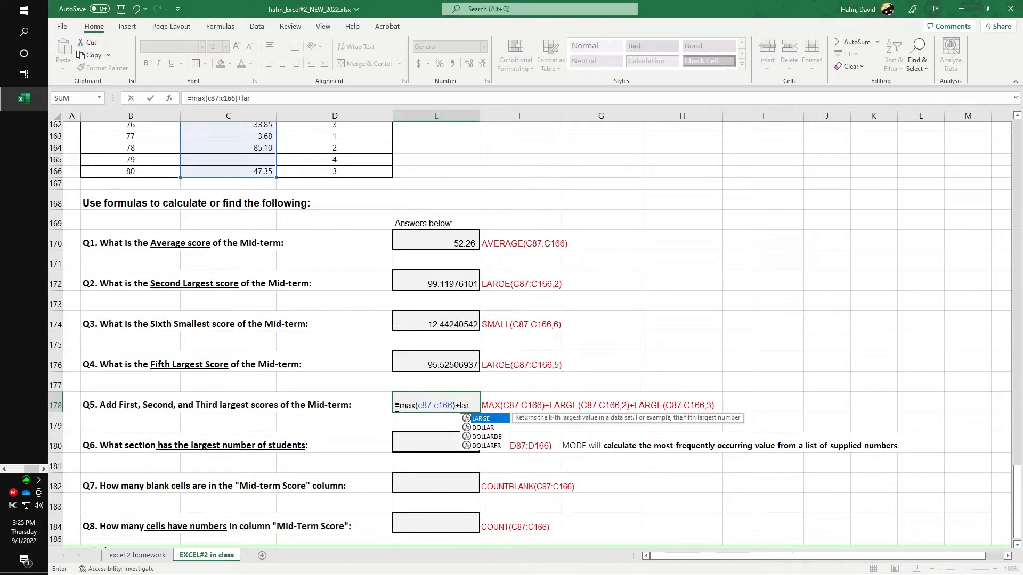
text(ge(c)
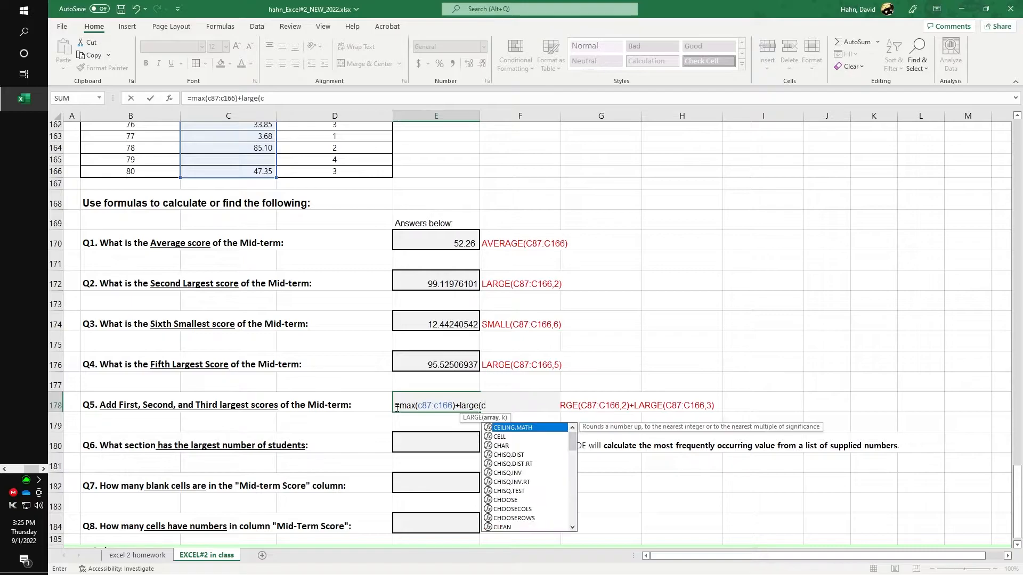
text(87:c)
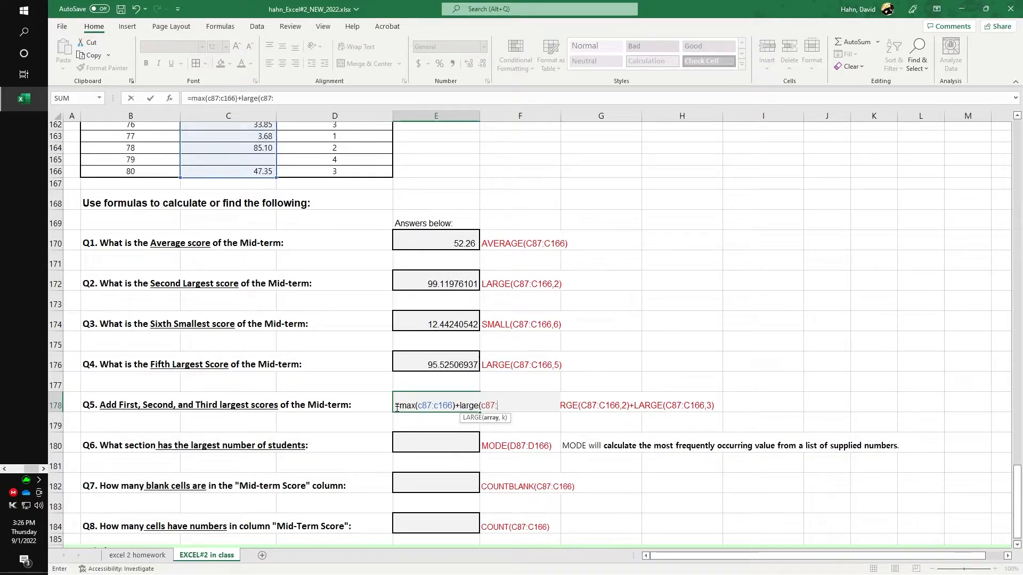
text(166)
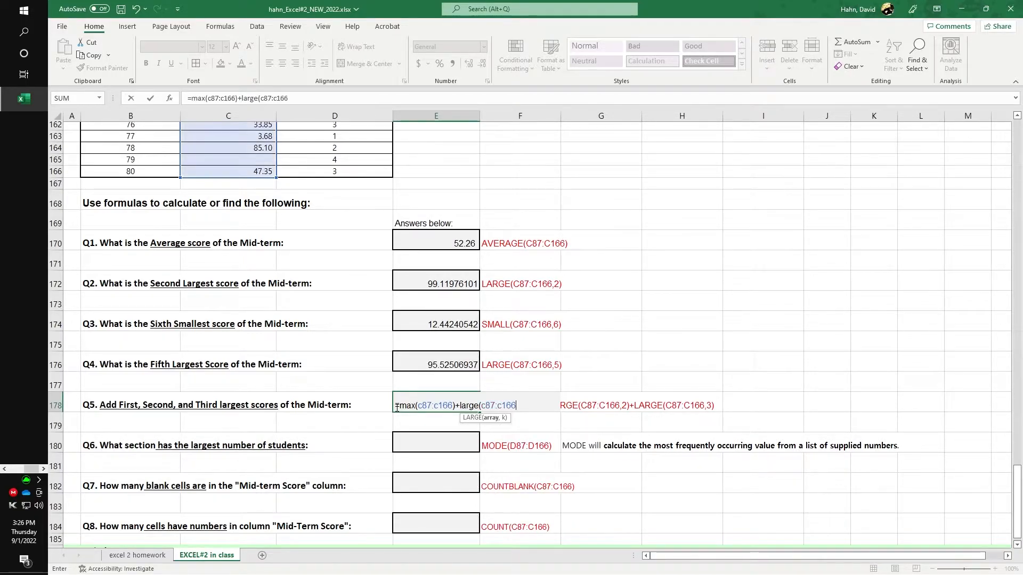
text())
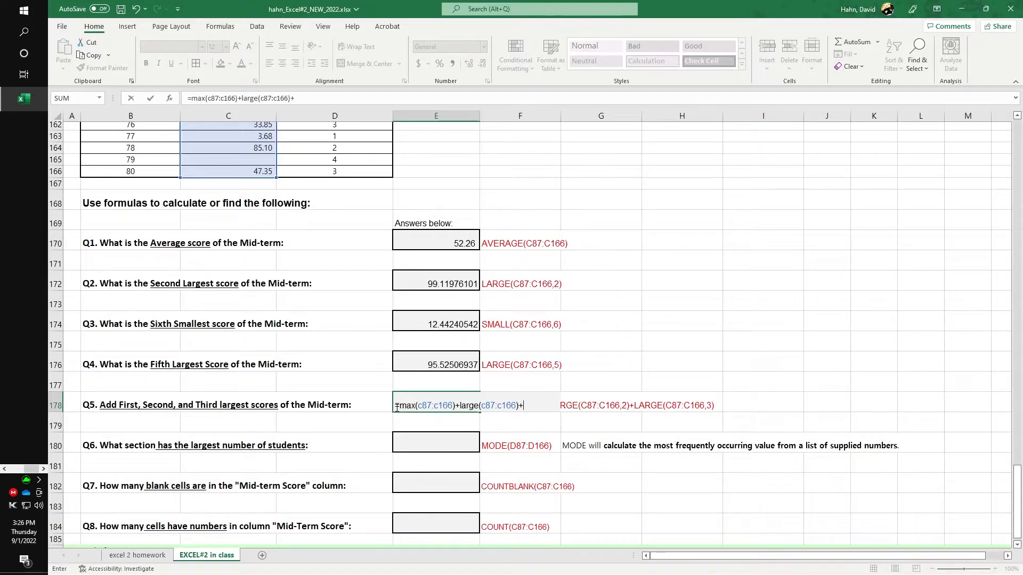
Step: Add +LARGE(C87:C166,3) as the third term of the E178 formula and try to enter the formula
text(+large)
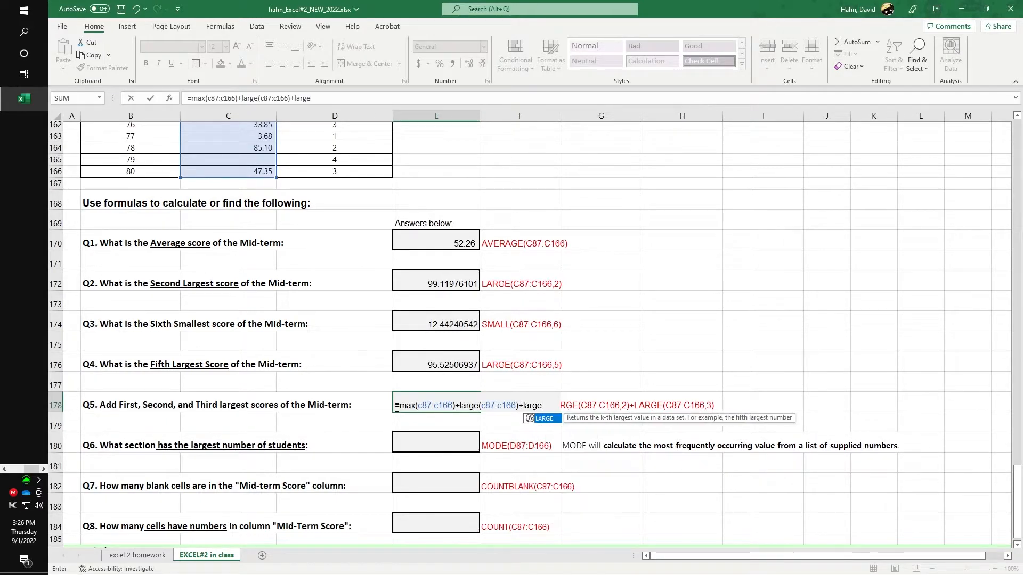
text((c)
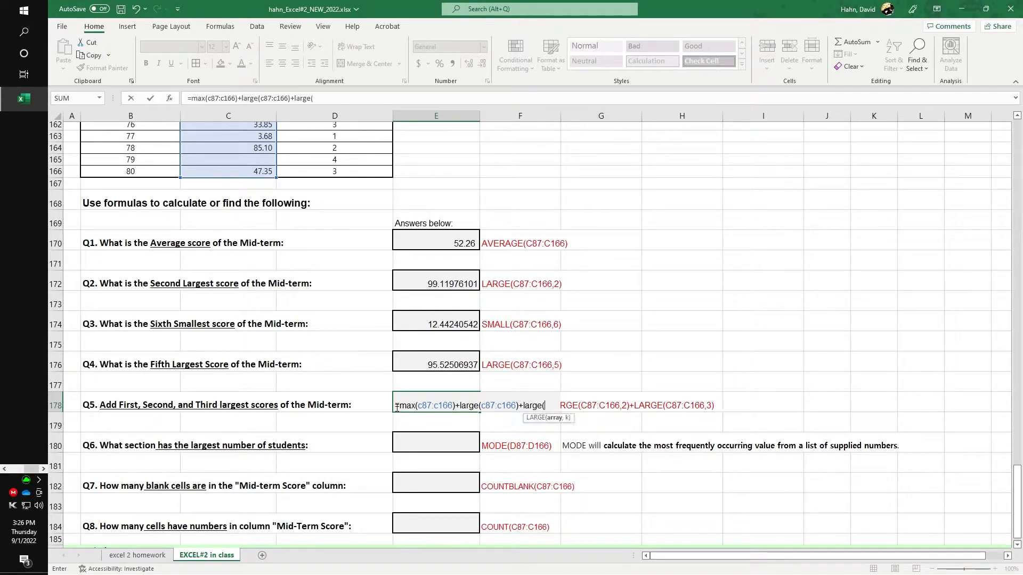
text(87:)
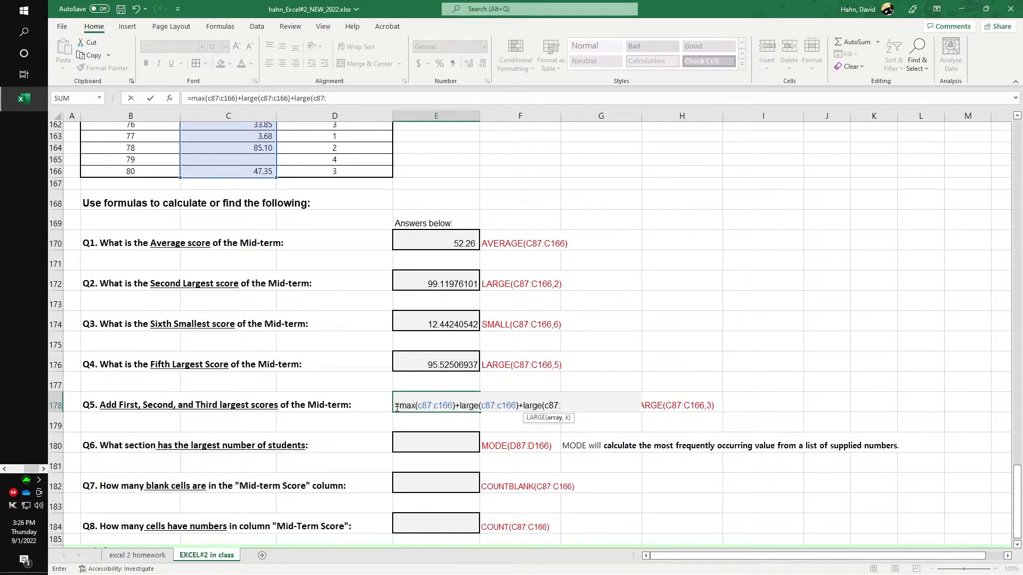
text(c166))
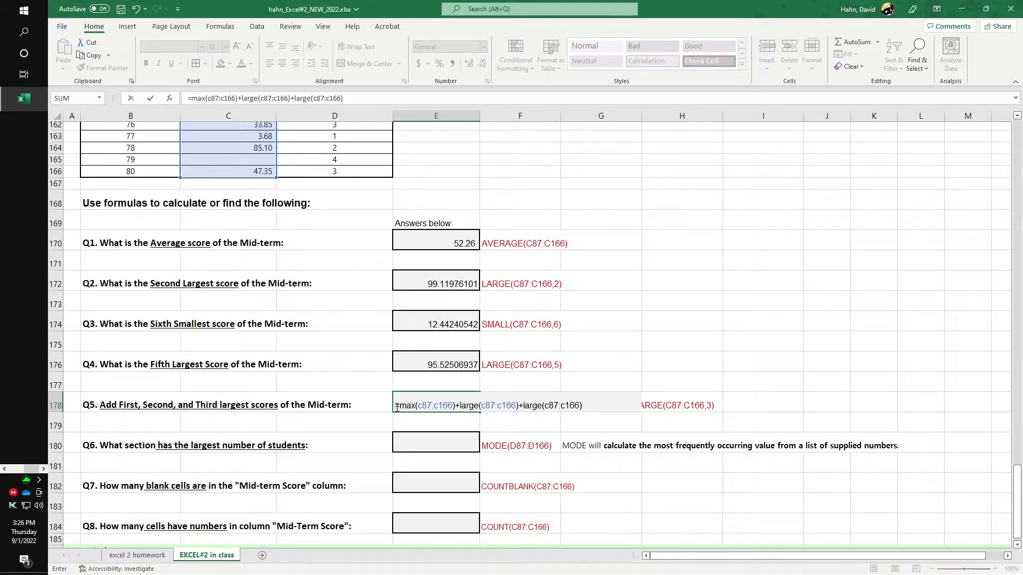
key(BackSpace)
text(,3)
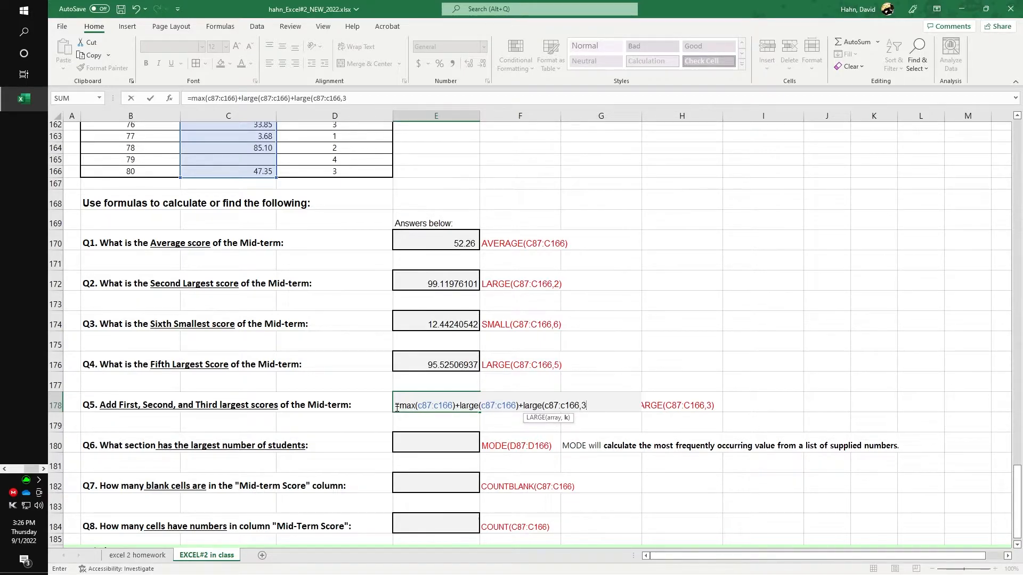
text())
key(Return)
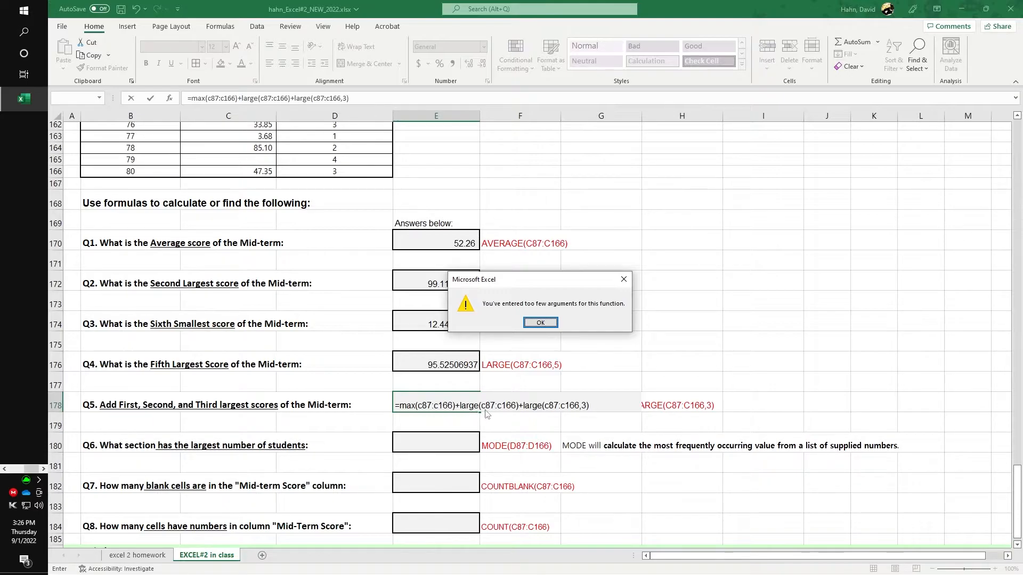
Step: Insert the rank argument 2 in the middle LARGE term of the E178 formula and enter the formula
click(554, 323)
click(516, 406)
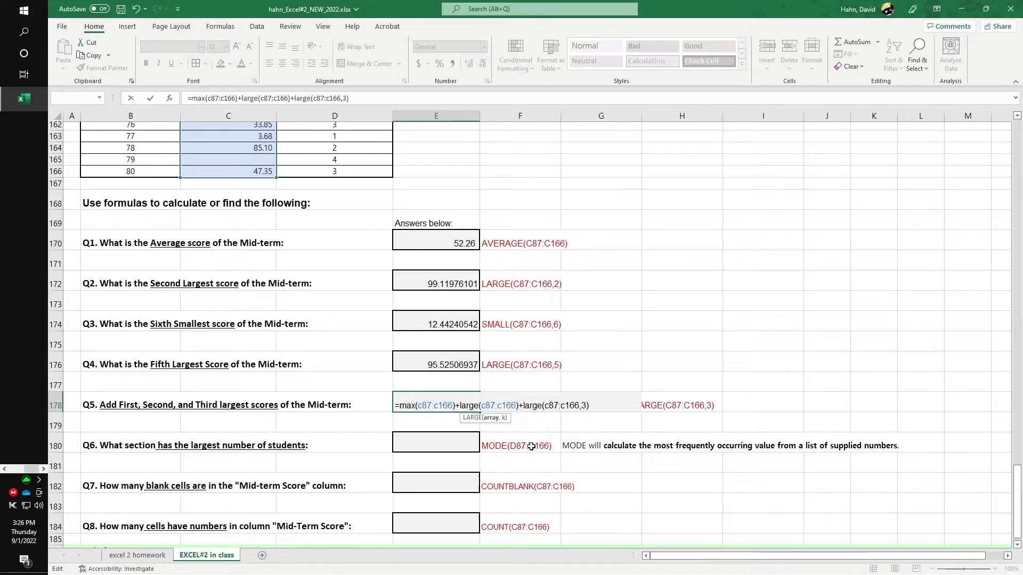
text(,2)
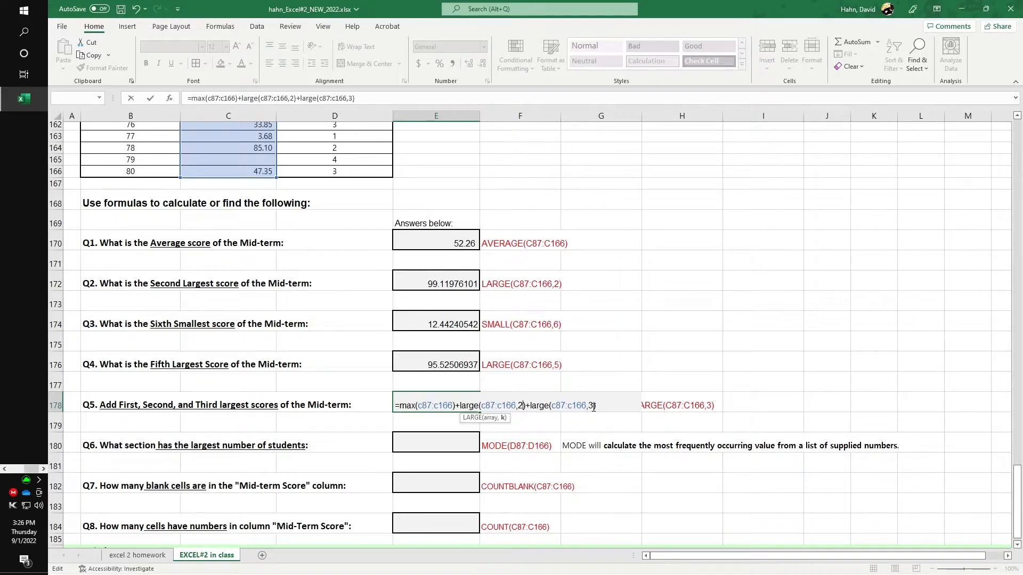
key(Return)
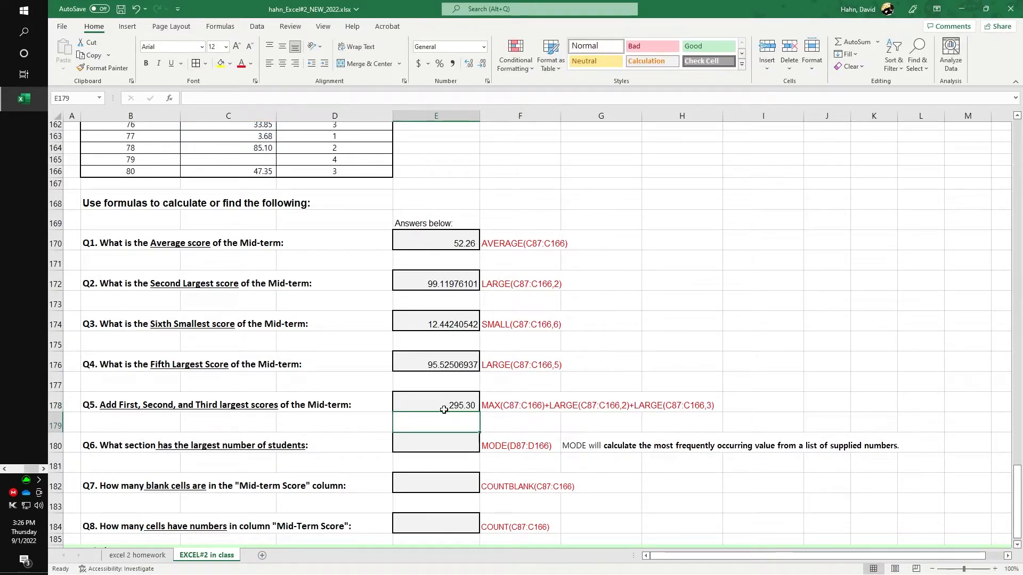
Step: Enter =MODE(C87:C166) in E180 for Q6 on the section with the most students
scroll(415, 413, down, 2)
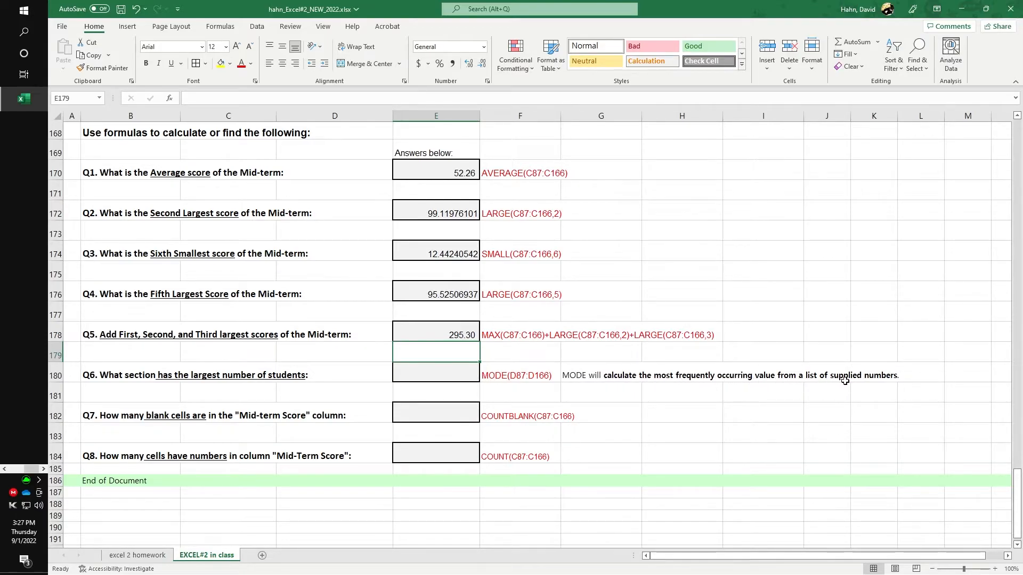
scroll(447, 442, up, 2)
click(446, 443)
text(=m)
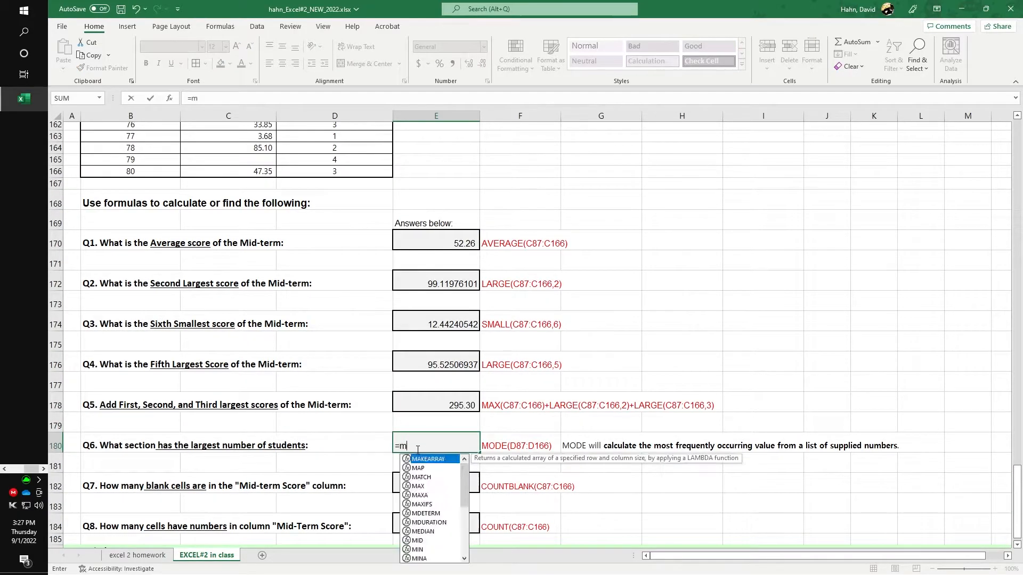
text(ode(c)
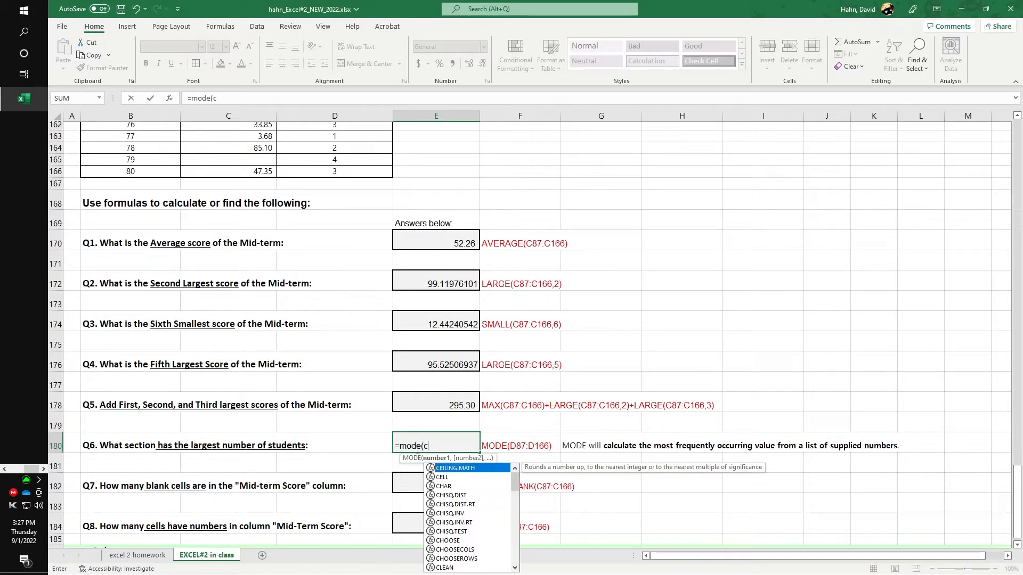
text(87:)
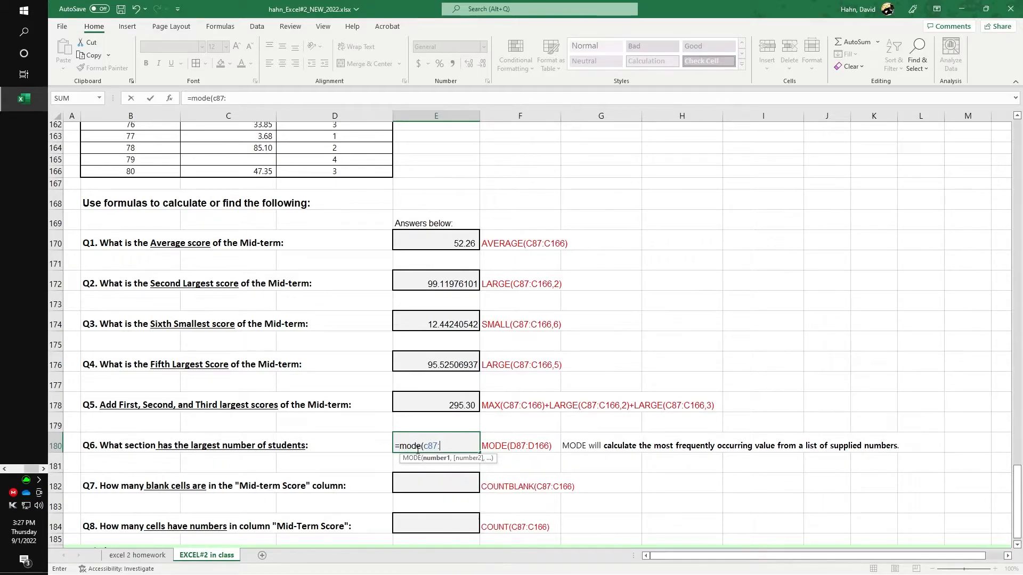
text(c166)
key(Return)
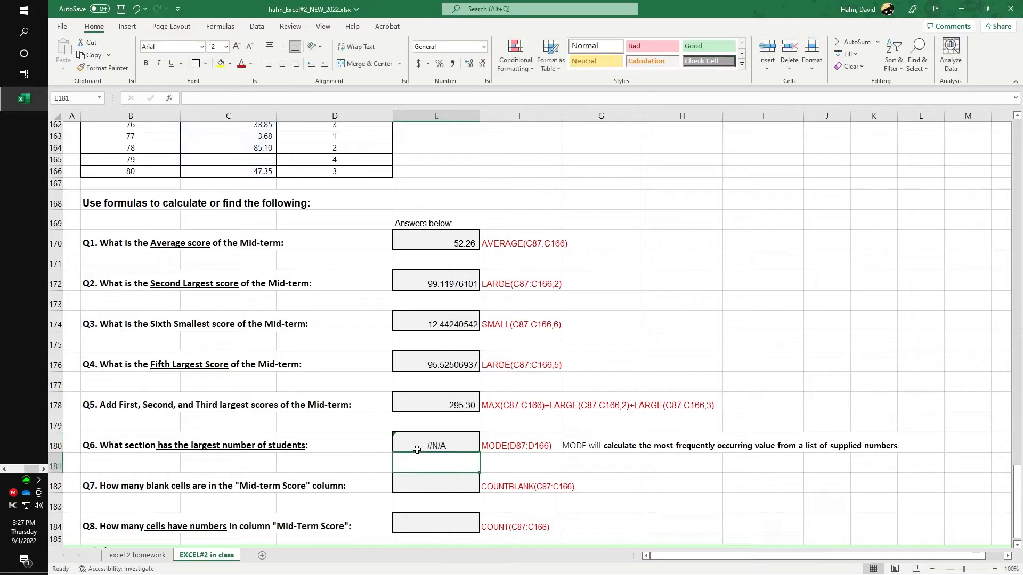
Step: Compare the range used by the MODE formula in E180 with the section number column of the student table
click(436, 445)
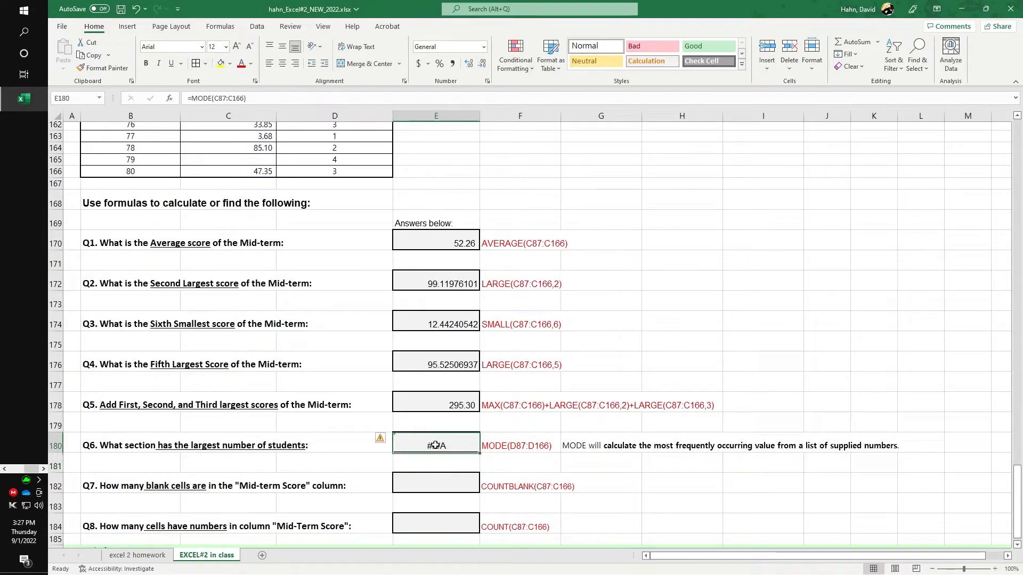
double_click(434, 446)
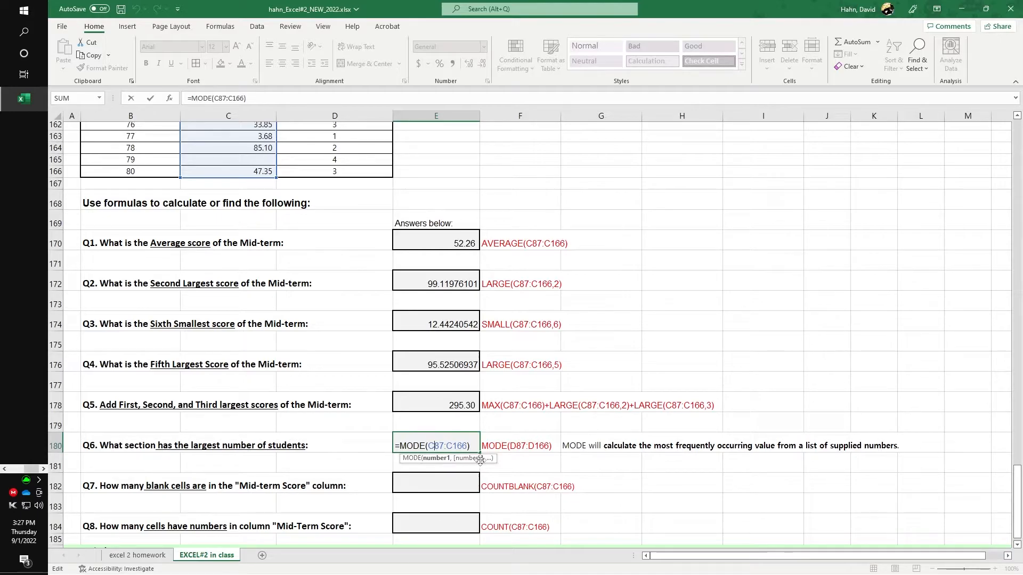
scroll(423, 434, up, 3)
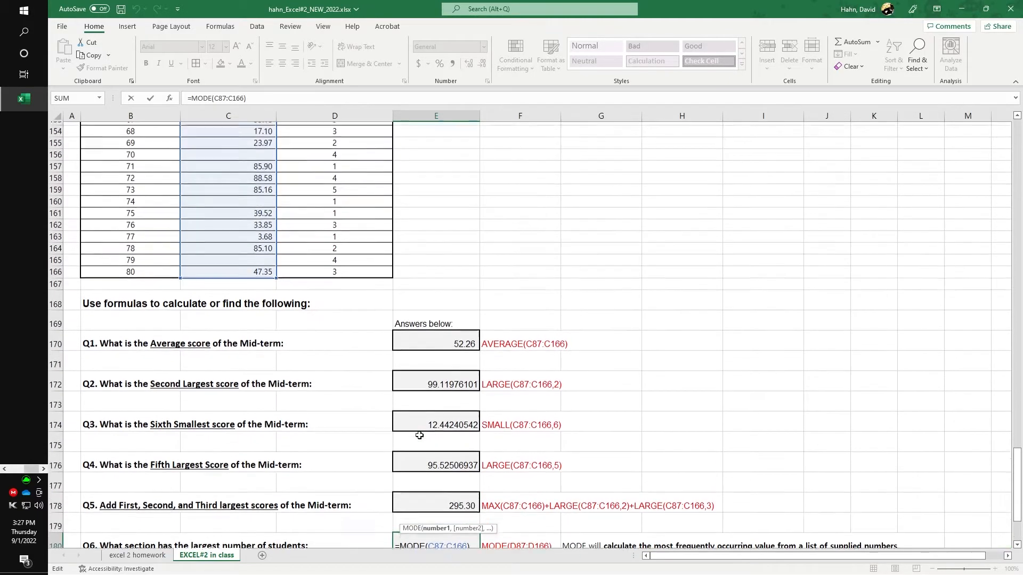
scroll(418, 434, down, 2)
scroll(379, 438, down, 1)
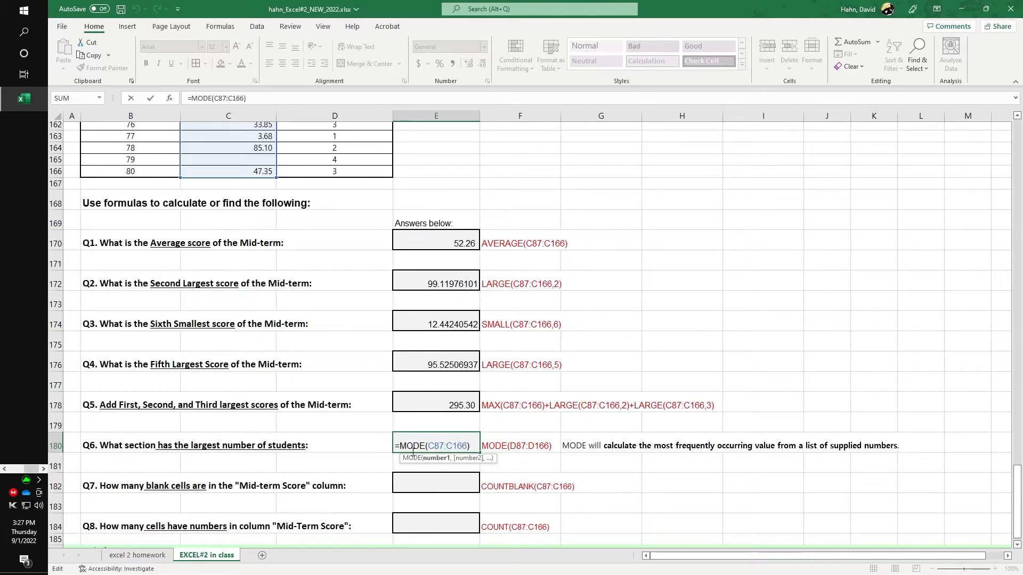
scroll(361, 410, up, 3)
click(323, 244)
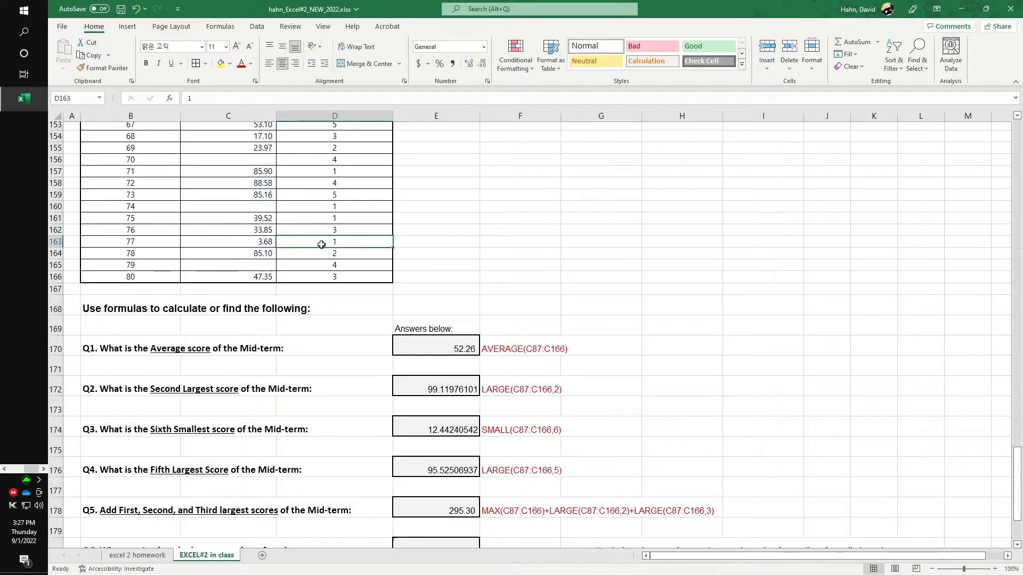
scroll(432, 420, down, 4)
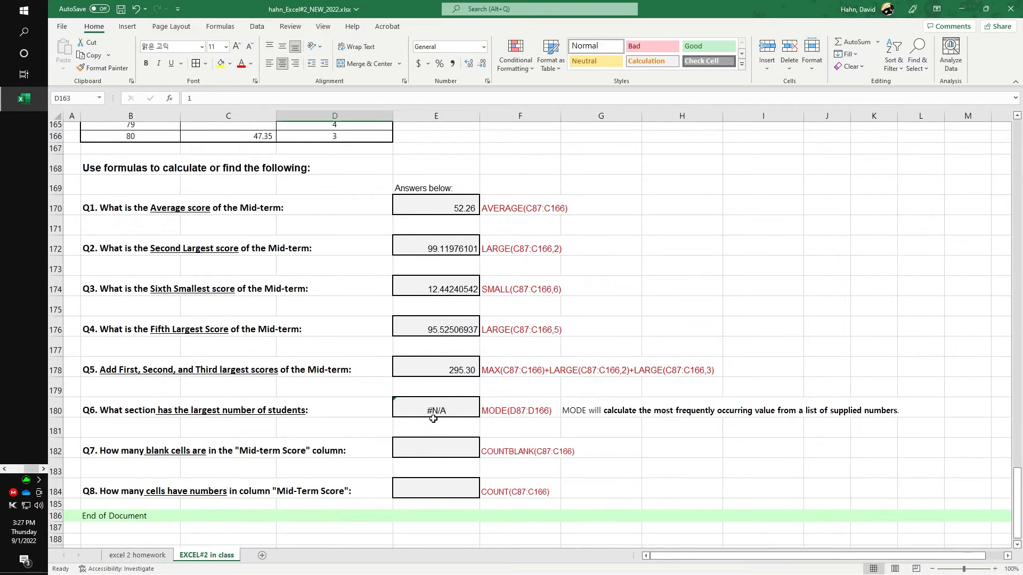
Step: Change the range in the E180 MODE formula to D87:D166 so Q6 evaluates the section numbers
double_click(432, 416)
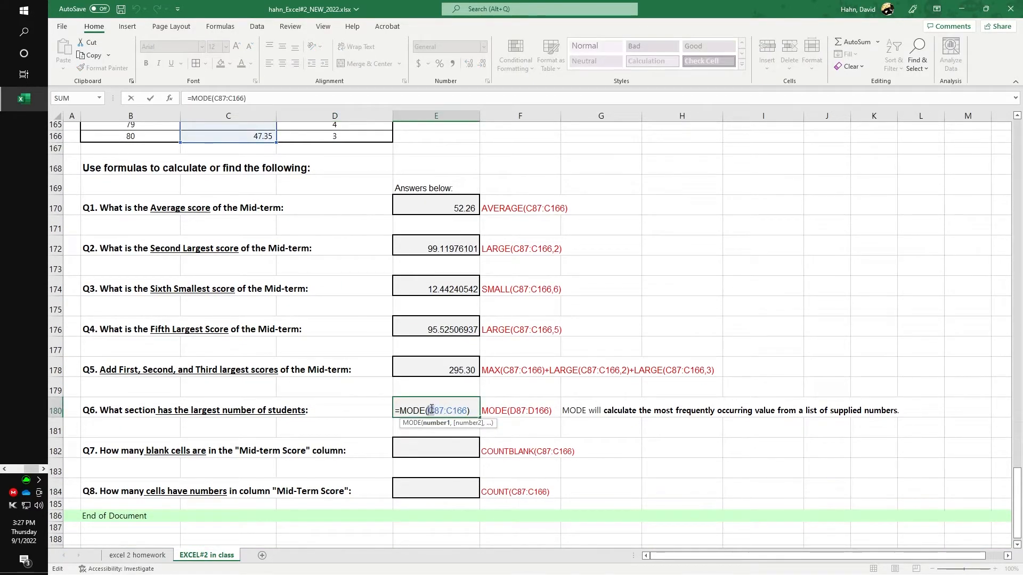
key(Delete)
text(d)
click(448, 410)
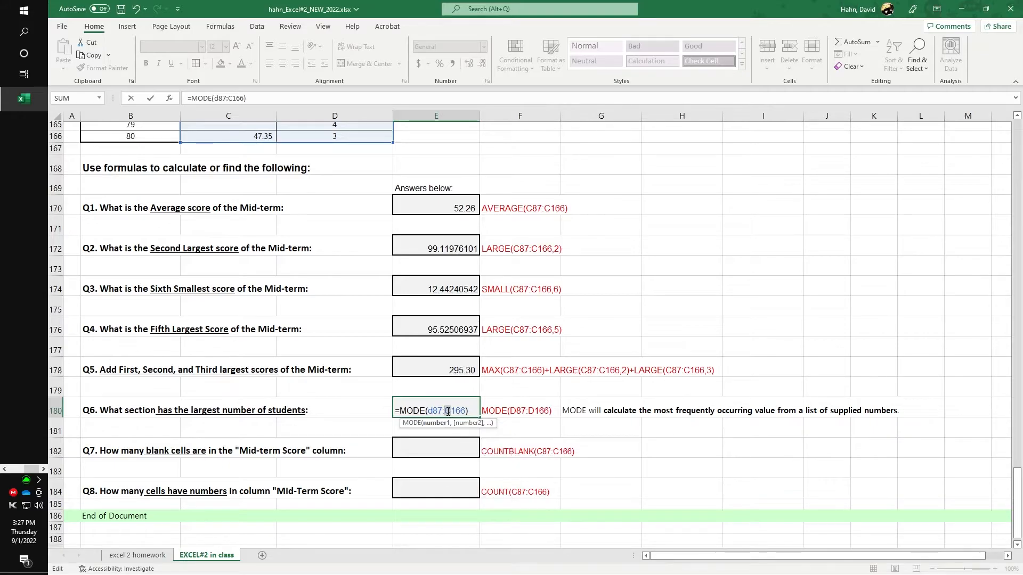
key(Delete)
text(d)
key(Return)
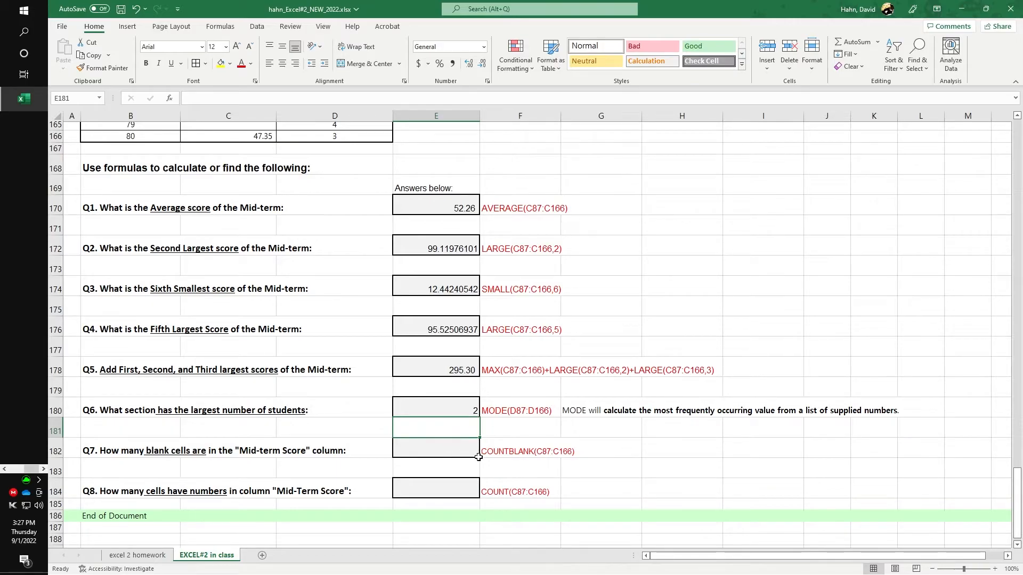
Step: Enter =COUNTBLANK(C87:C166) in E182 for Q7 on the blank cells in the Mid-term Score column
click(191, 457)
scroll(241, 426, up, 14)
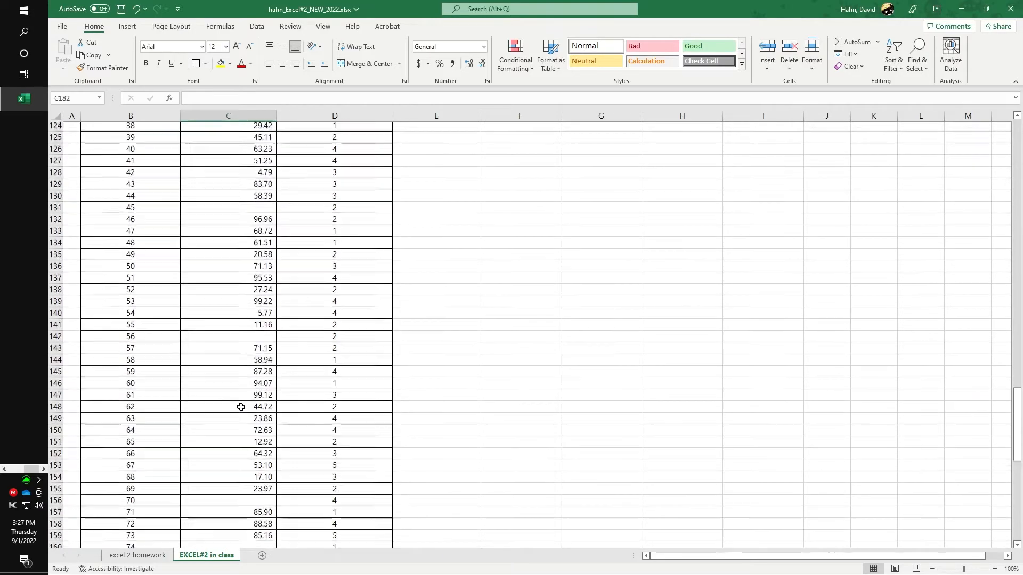
click(244, 347)
click(242, 220)
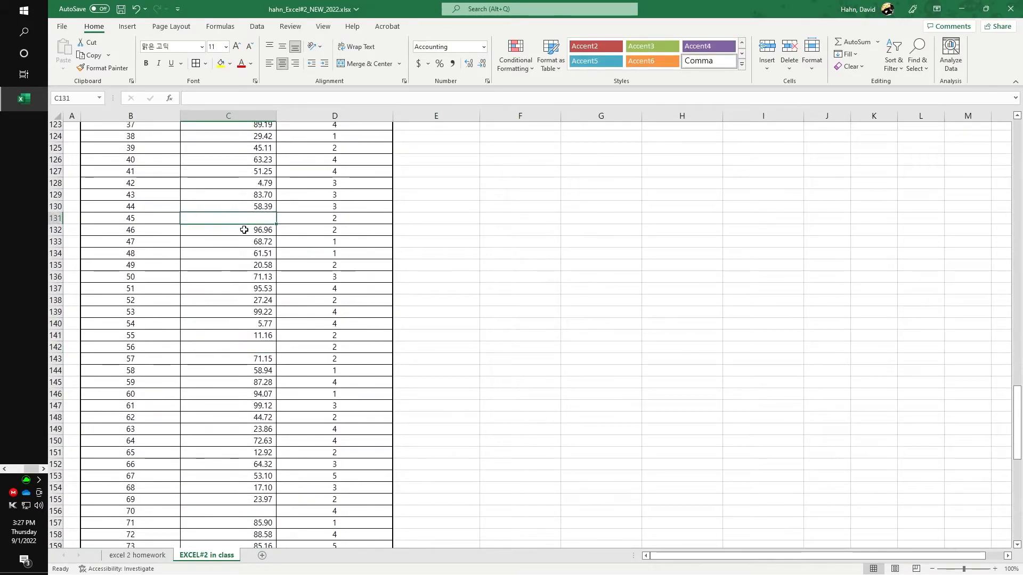
scroll(242, 225, down, 7)
scroll(374, 471, down, 8)
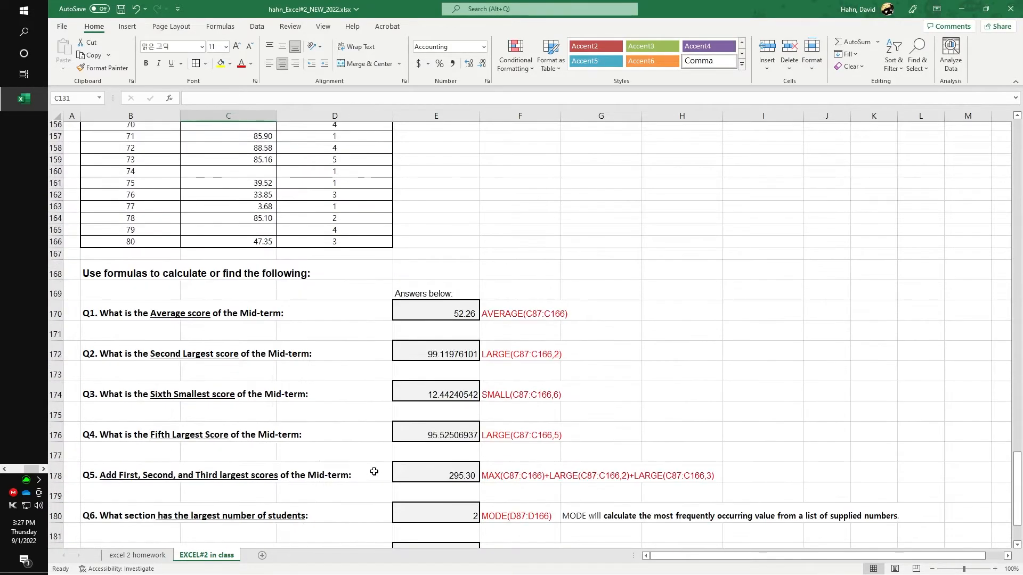
click(430, 415)
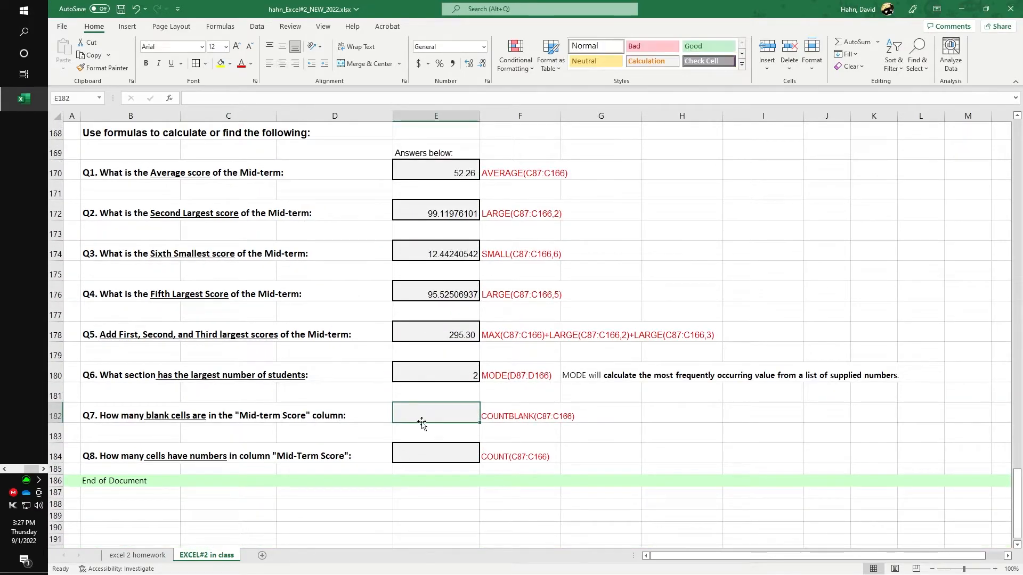
text(=)
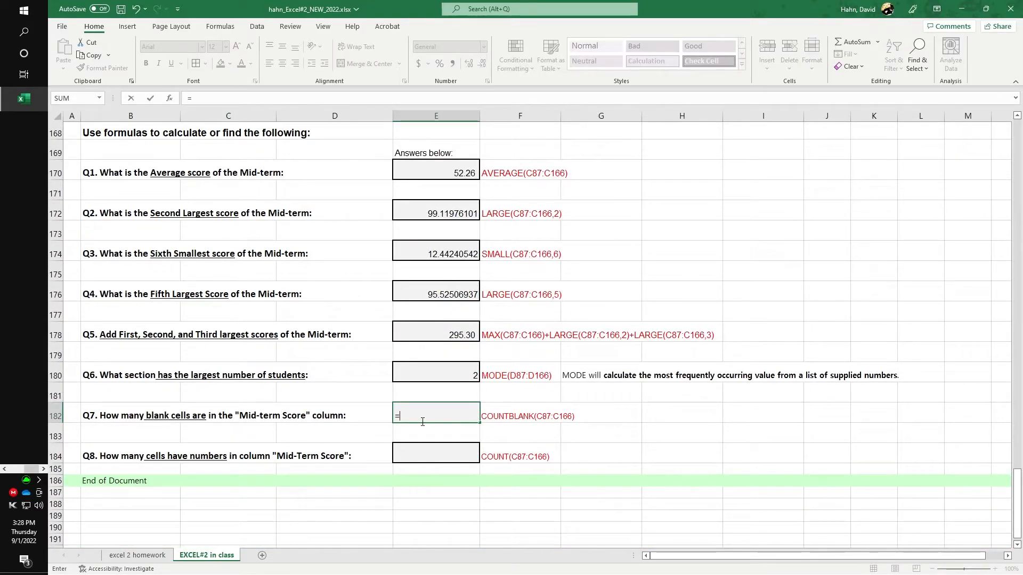
text(countblank(c)
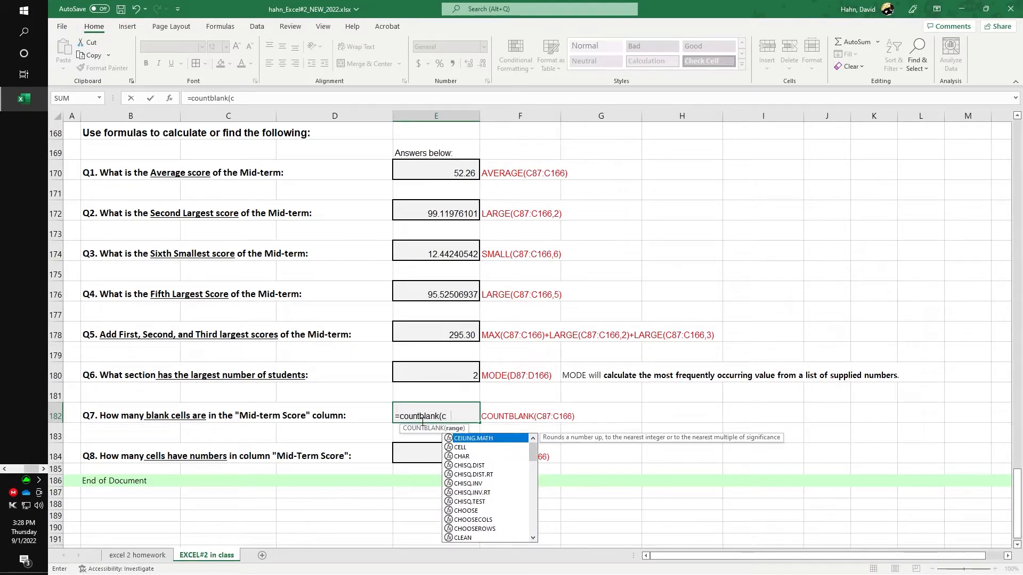
text(87:c166)
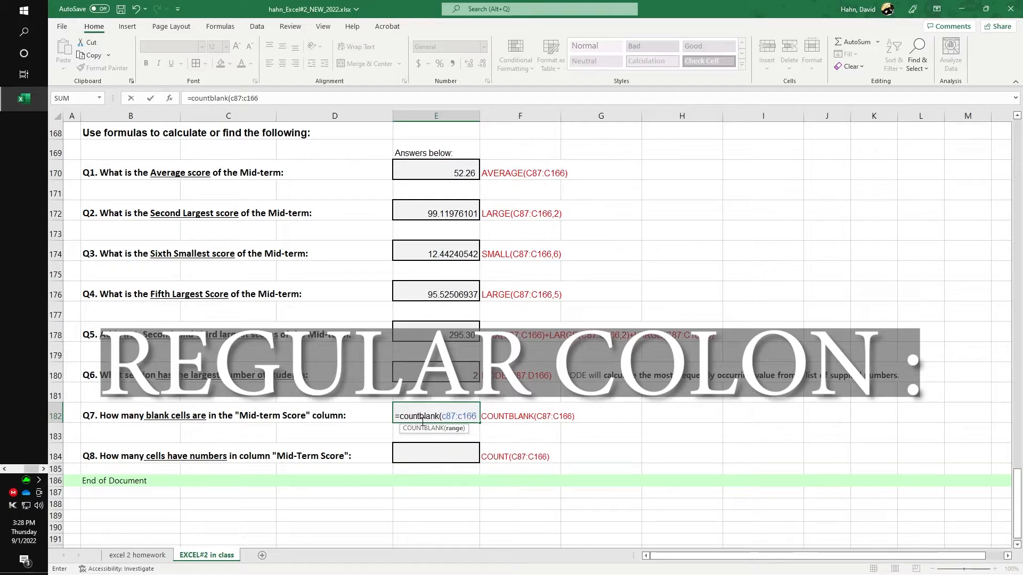
key(Return)
click(422, 414)
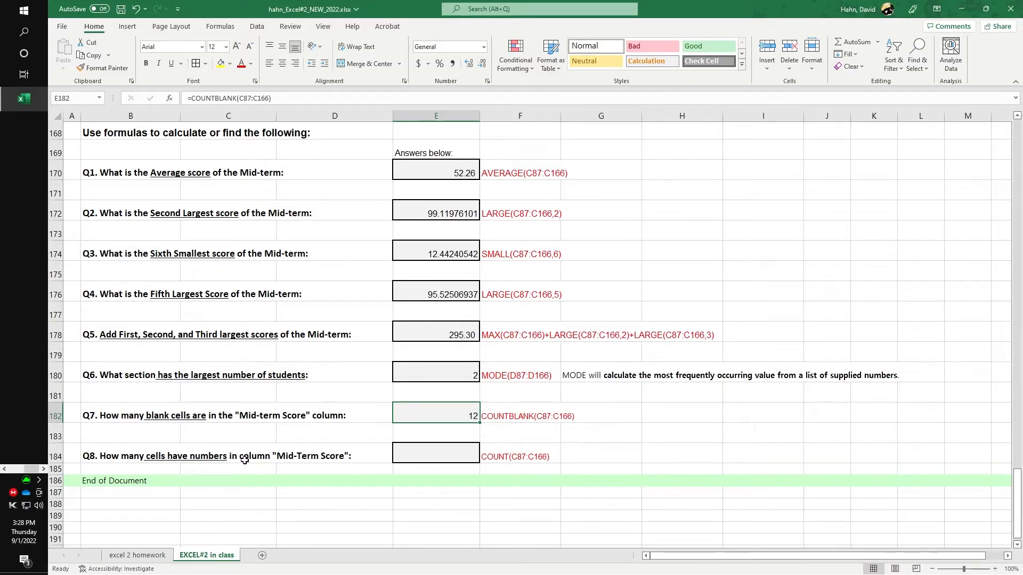
Step: Enter =COUNT(C87:C166) in E184 for Q8 on the cells with numbers in the Mid-Term Score column
click(155, 457)
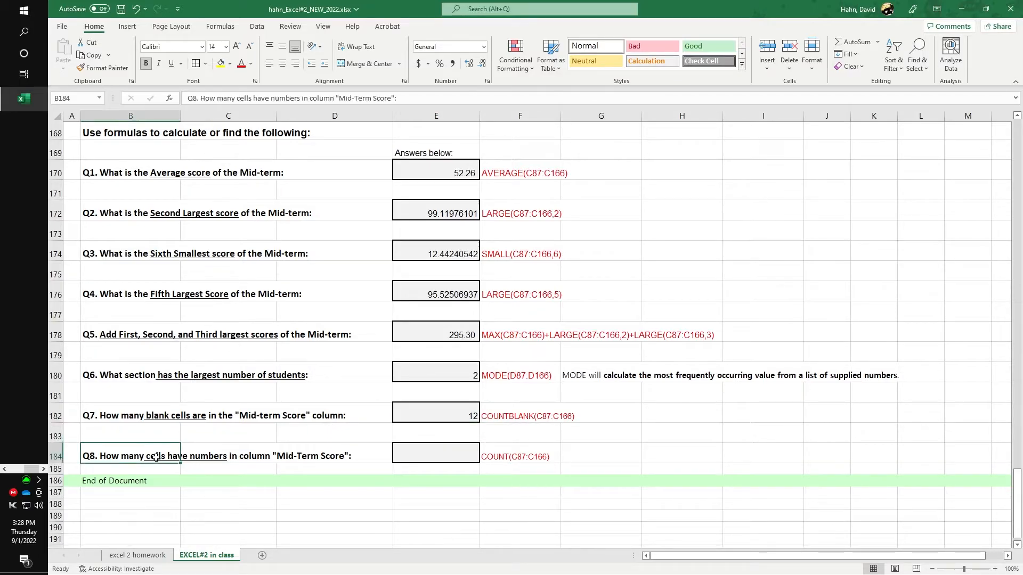
click(424, 453)
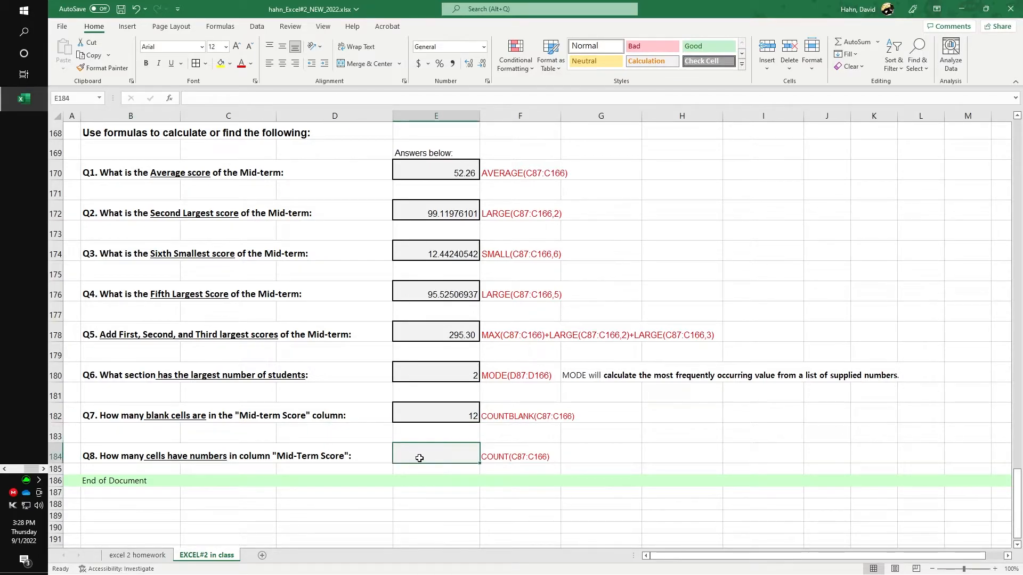
text(=count)
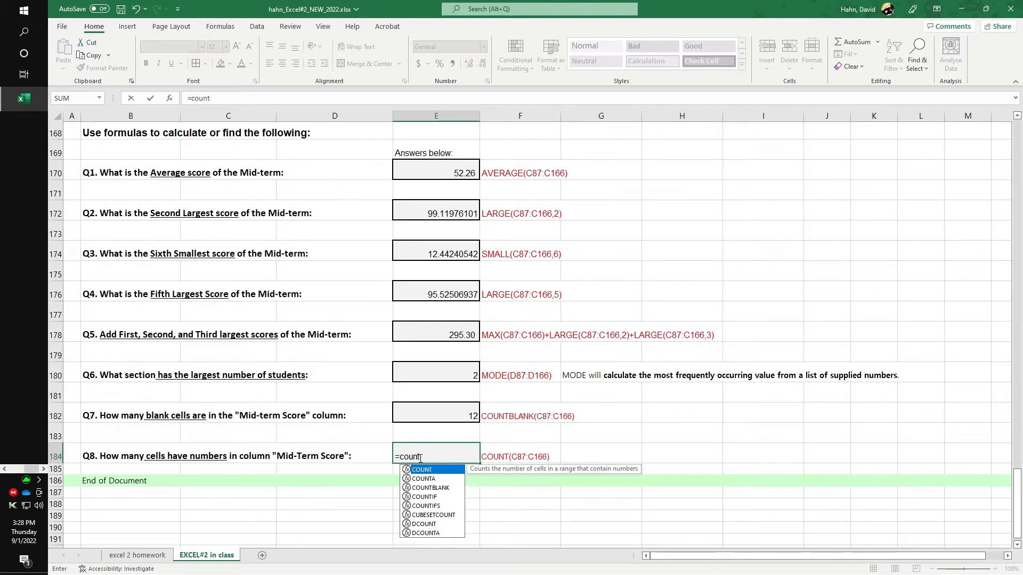
text((c87)
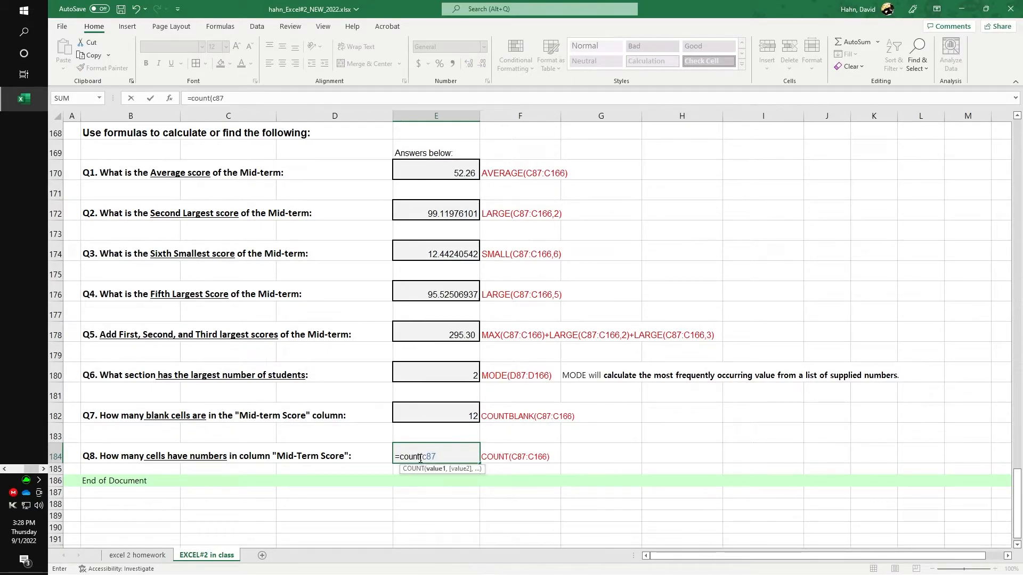
text(:c)
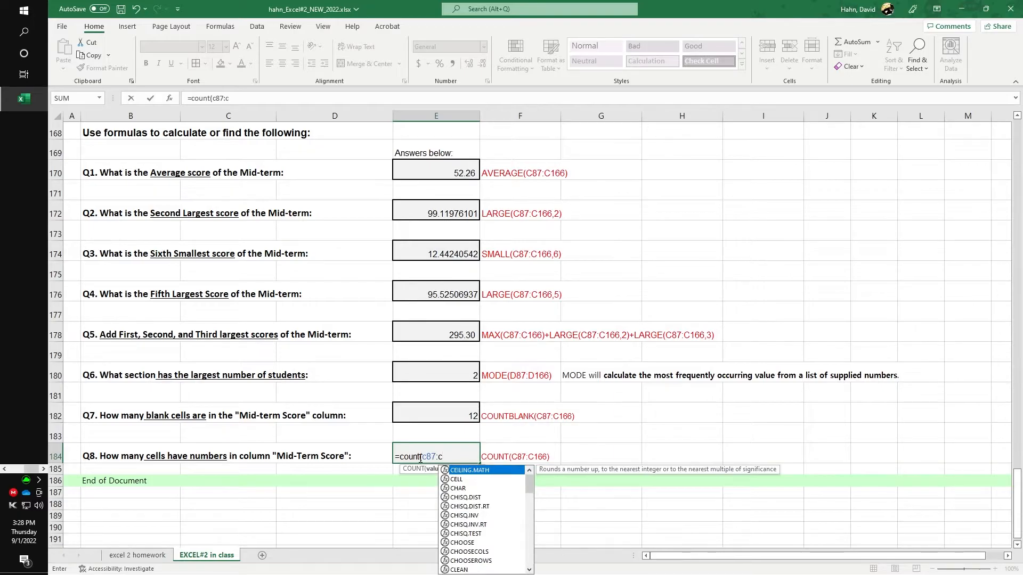
text(1)
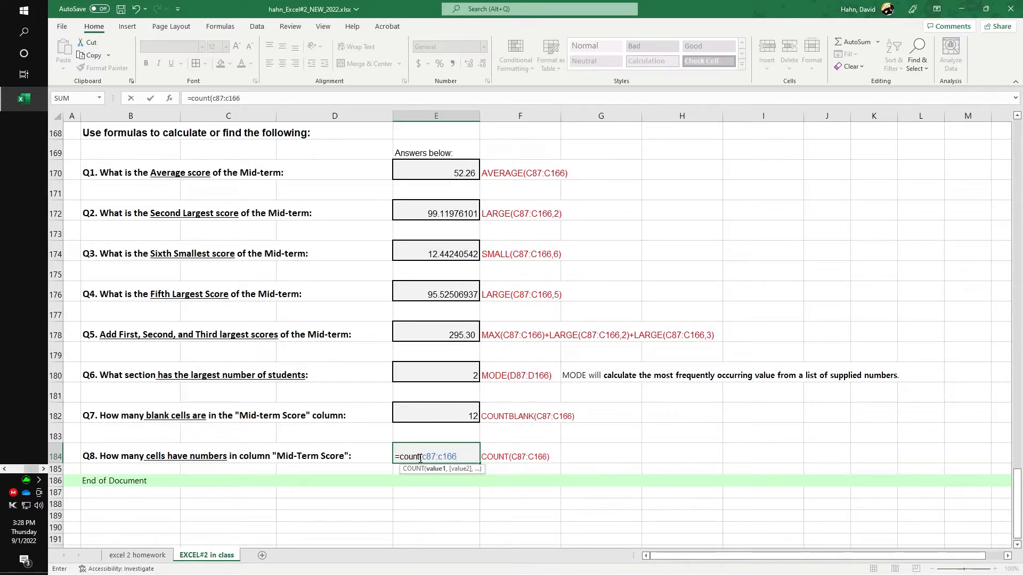
text(66))
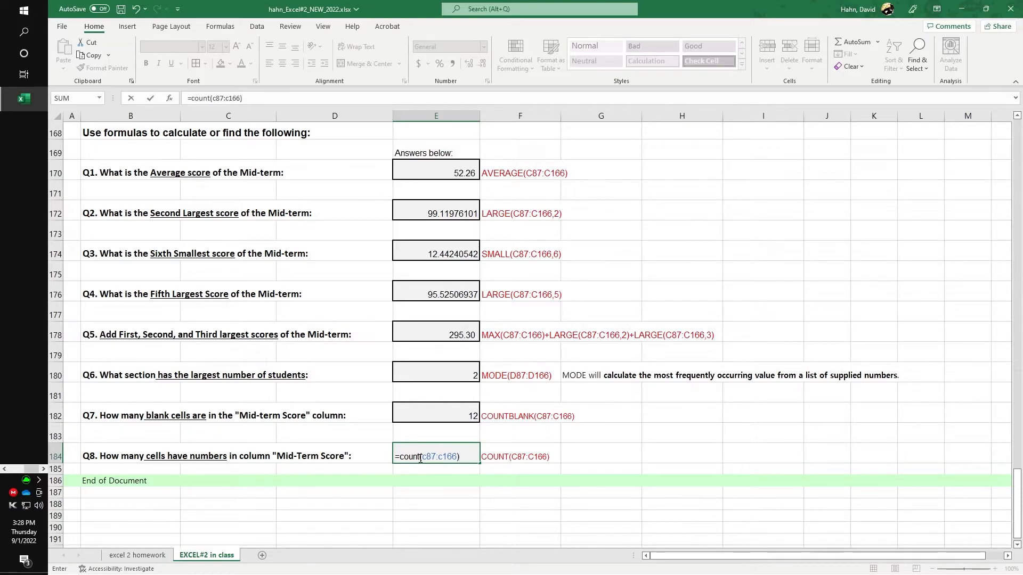
key(Return)
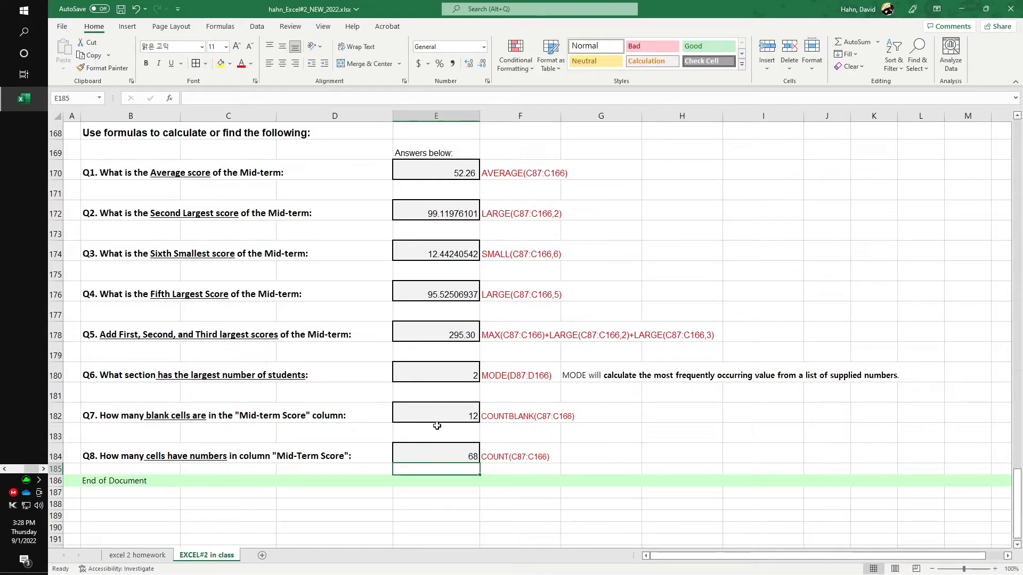
Step: Check the Q7 and Q8 answers against the last student number in the mid-term table
scroll(437, 425, down, 1)
click(451, 379)
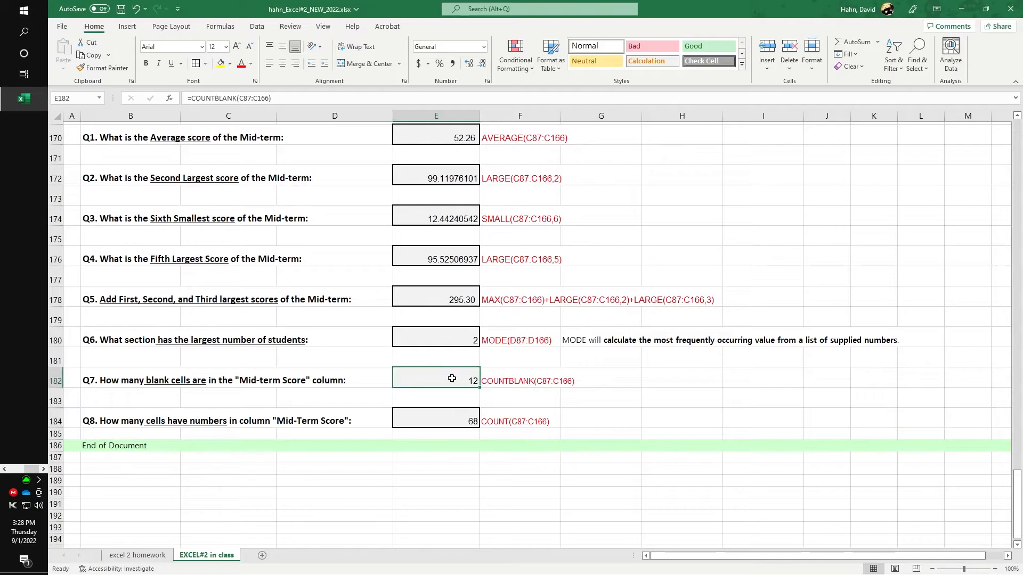
scroll(452, 378, up, 8)
click(139, 345)
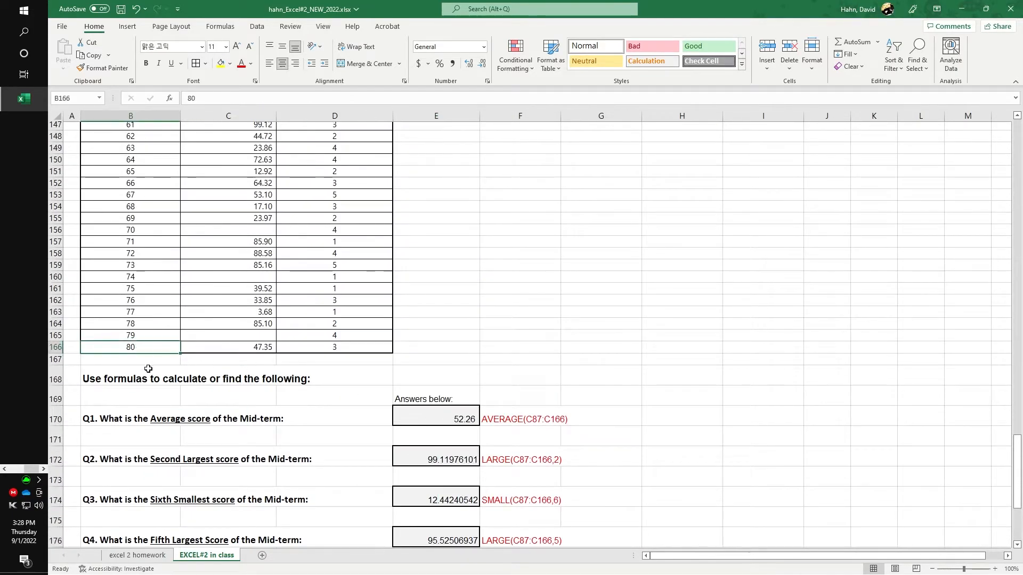
scroll(283, 416, down, 8)
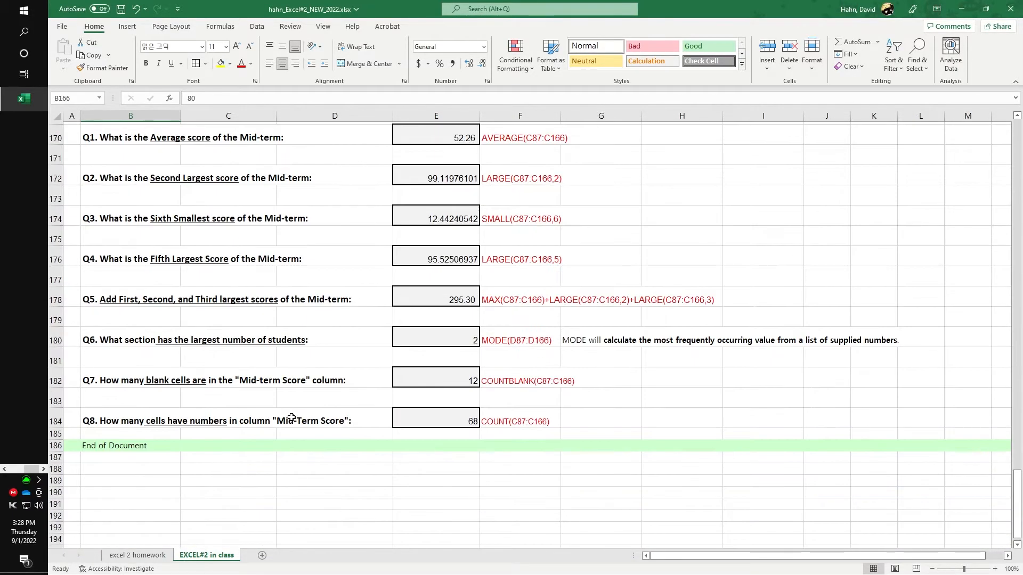
scroll(291, 418, down, 6)
scroll(381, 406, up, 8)
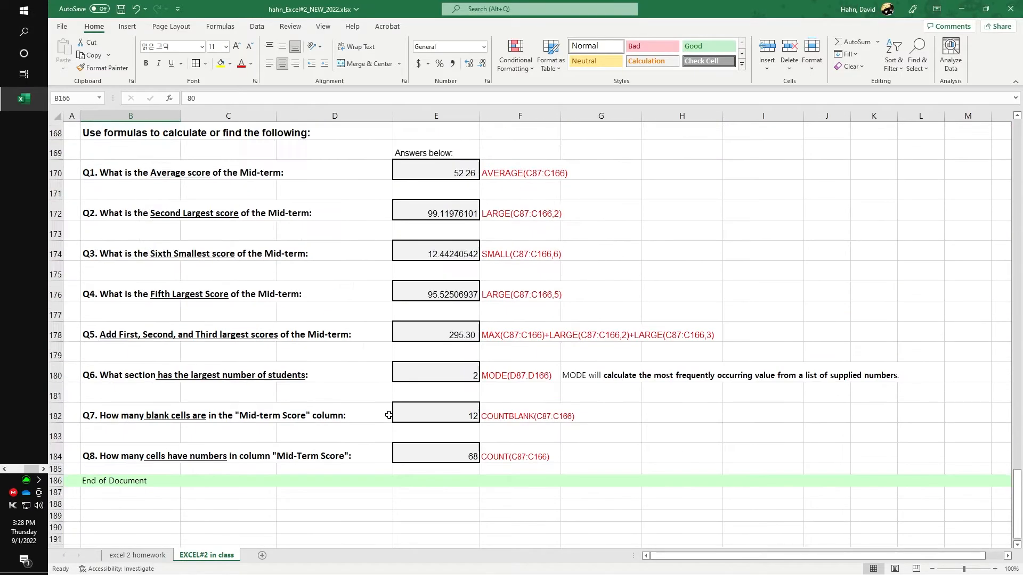
scroll(389, 415, up, 4)
scroll(319, 453, down, 1)
Step: Switch to the excel 2 homework sheet and review Table 5, questions 6 to 8 and the question 6 answer cell G106
click(154, 555)
scroll(412, 451, down, 20)
scroll(413, 451, down, 9)
scroll(411, 454, up, 5)
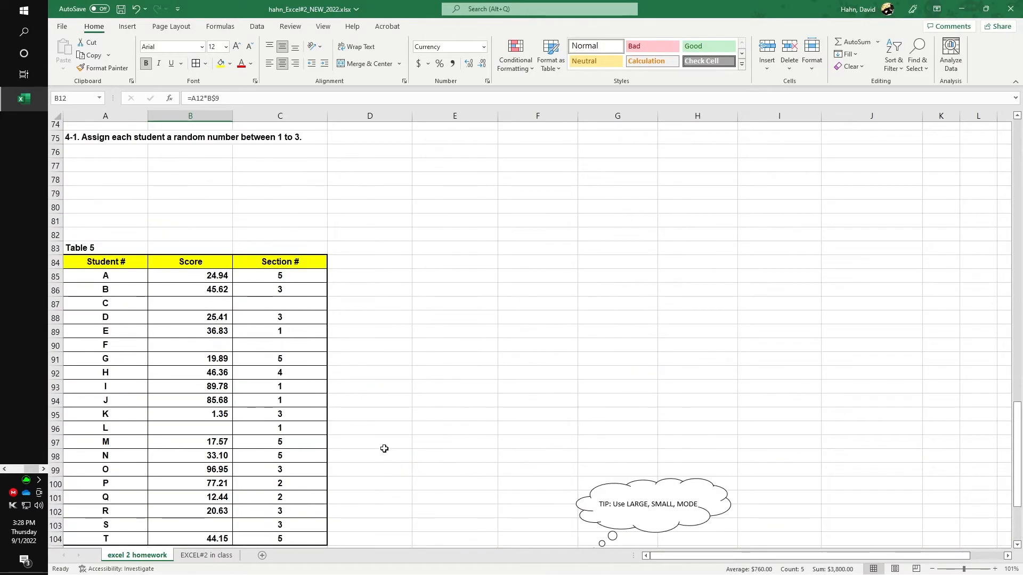
scroll(388, 450, down, 2)
drag(210, 193, 250, 220)
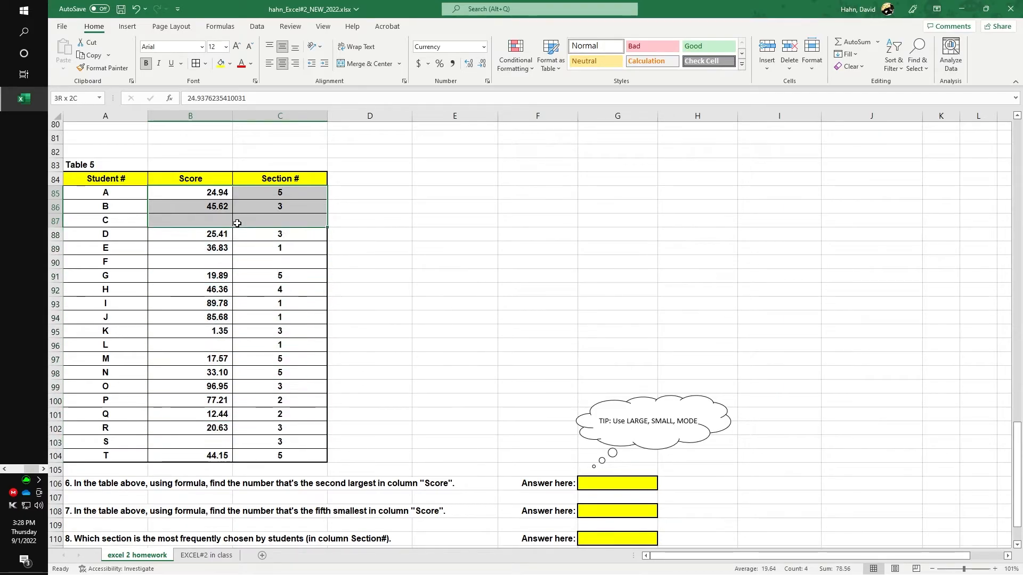
scroll(493, 359, down, 2)
scroll(493, 358, up, 2)
scroll(492, 359, down, 2)
click(301, 403)
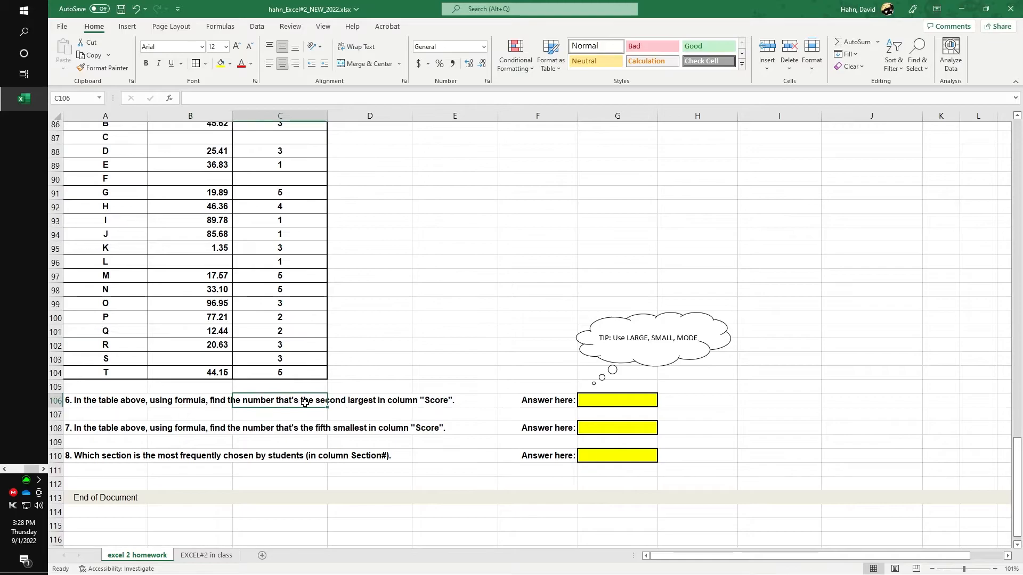
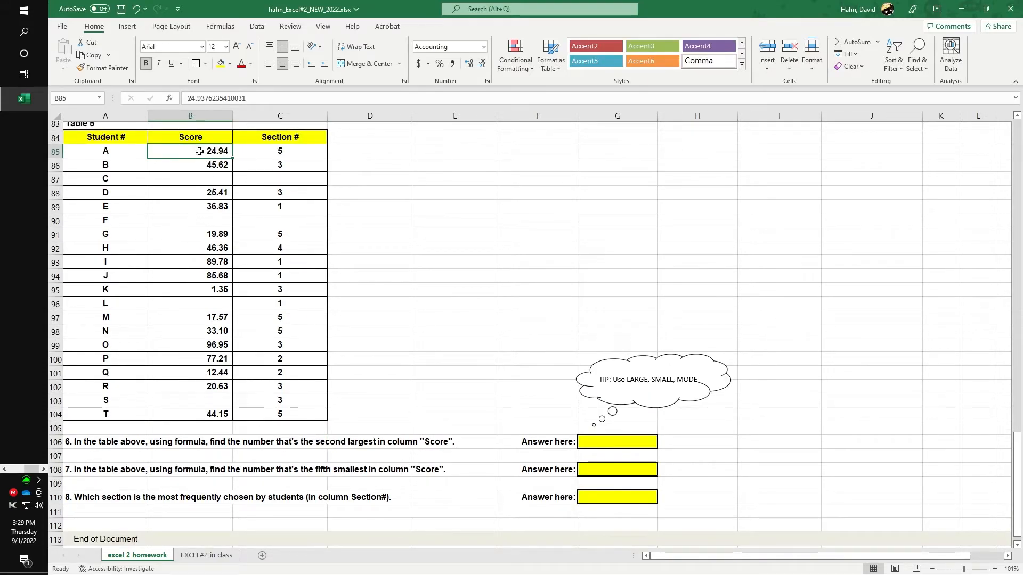
click(181, 415)
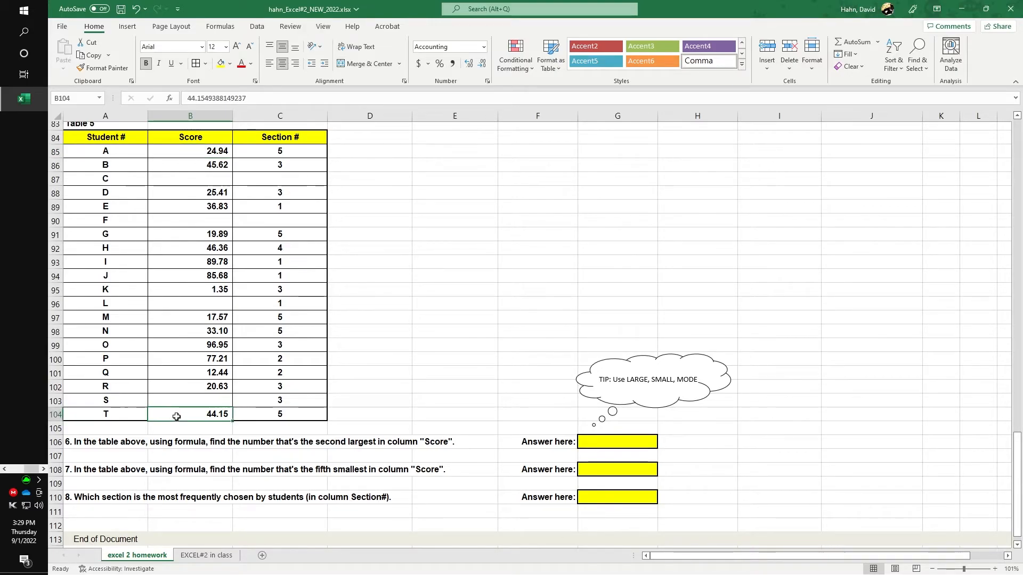
double_click(604, 438)
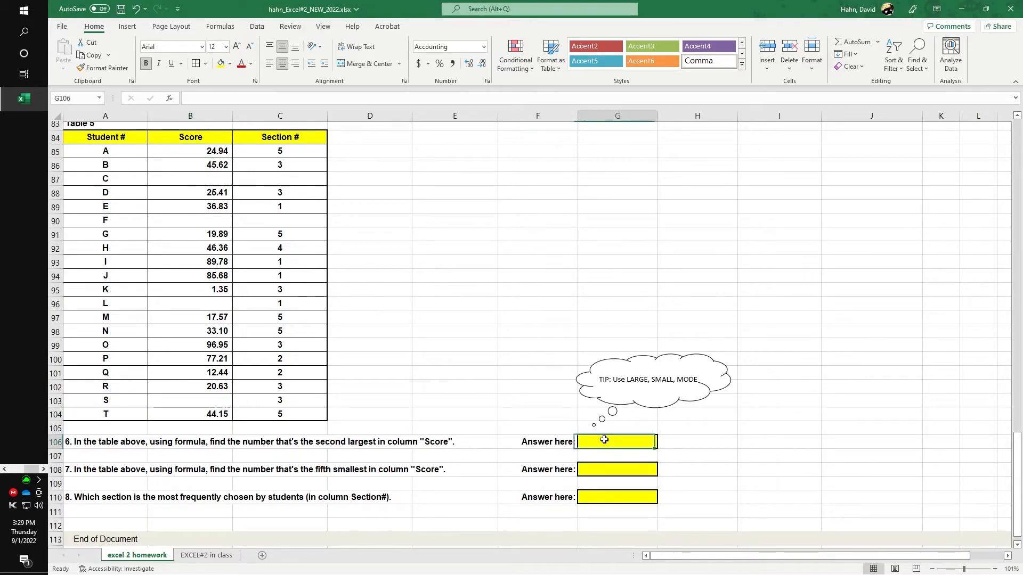
Step: Try to enter =LARGE(B85:B104) in G106 for question 6 on the second-largest Score
text(=l)
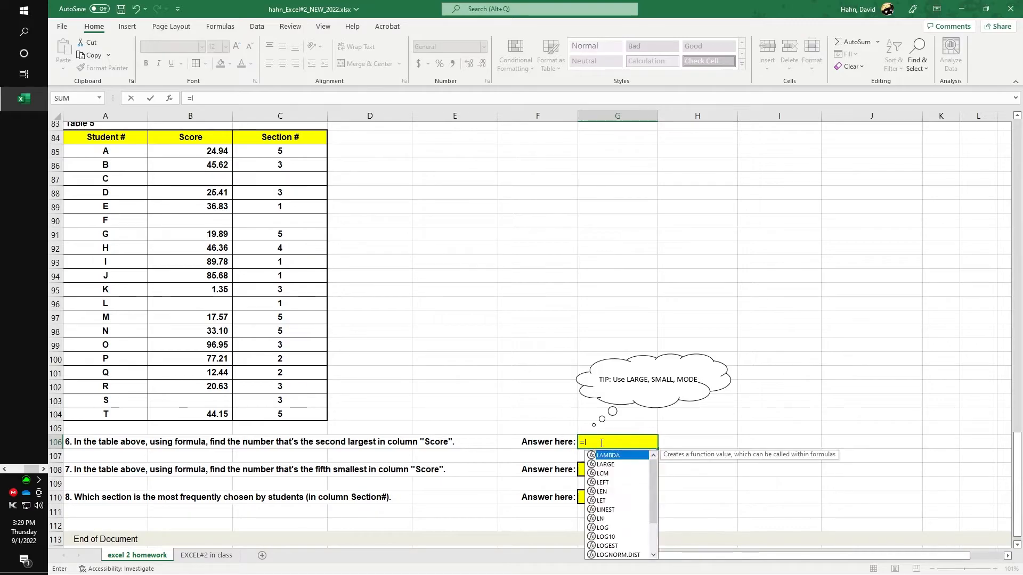
text(arge()
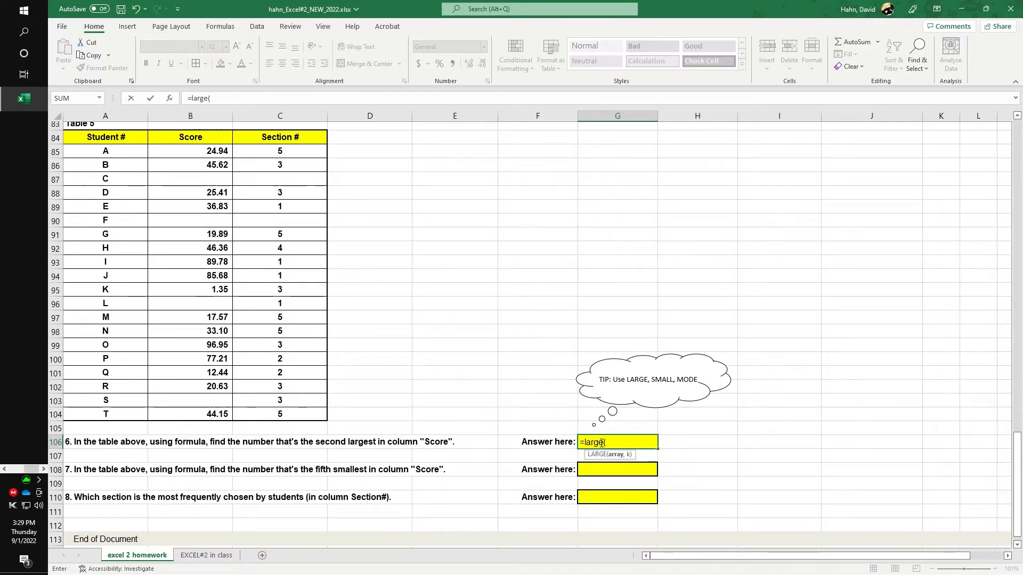
drag(221, 149, 183, 414)
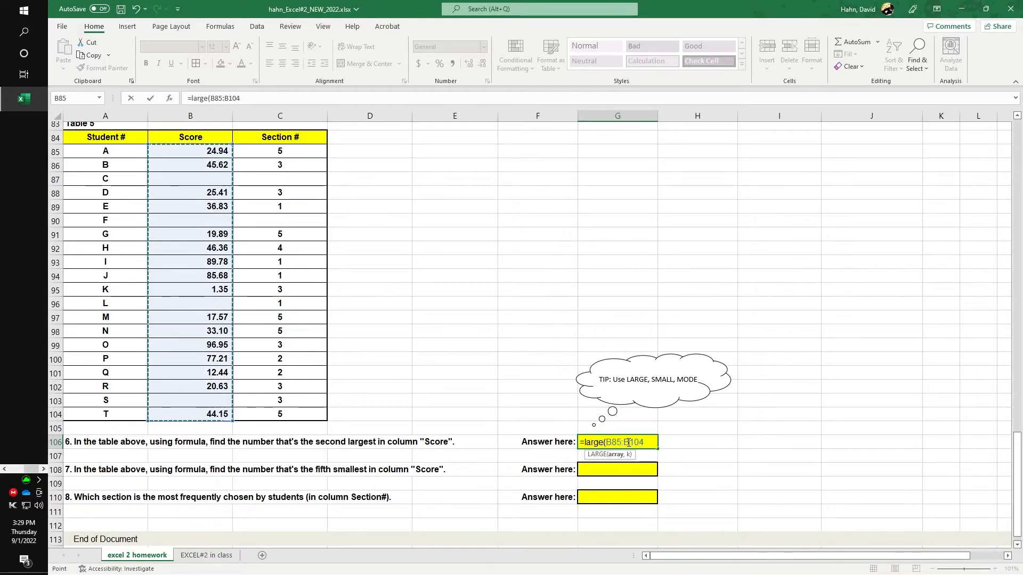
text())
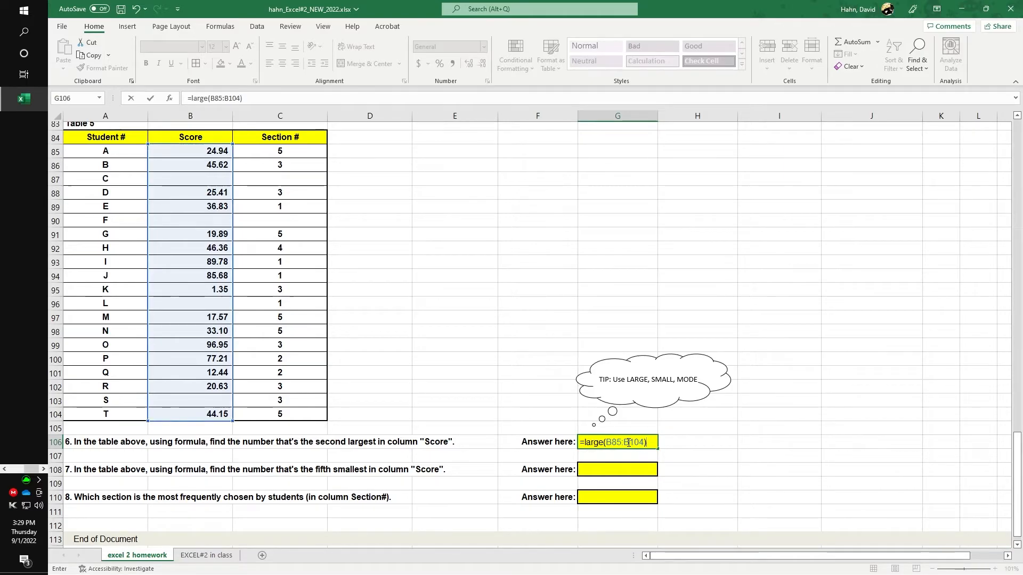
key(Return)
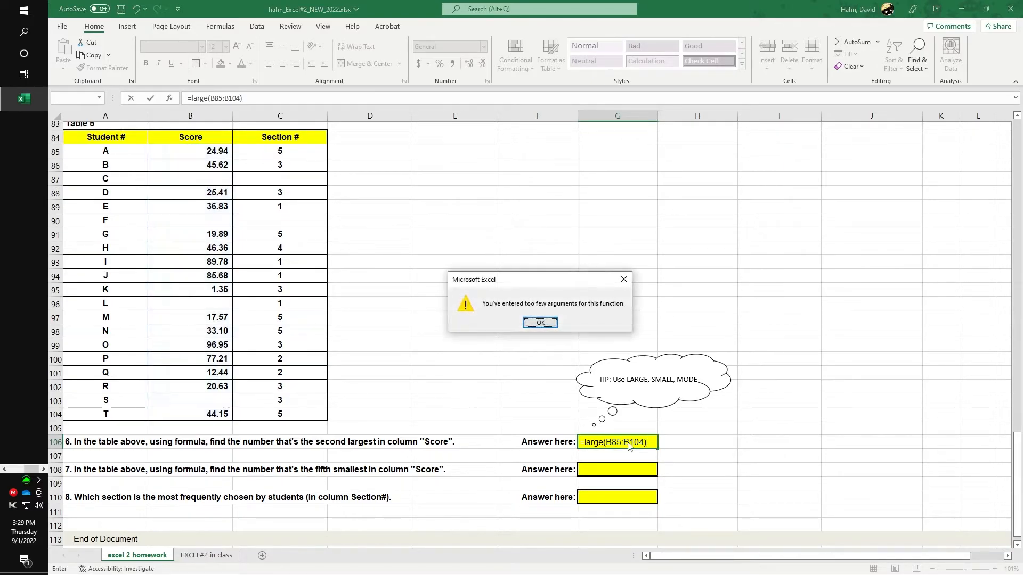
click(540, 322)
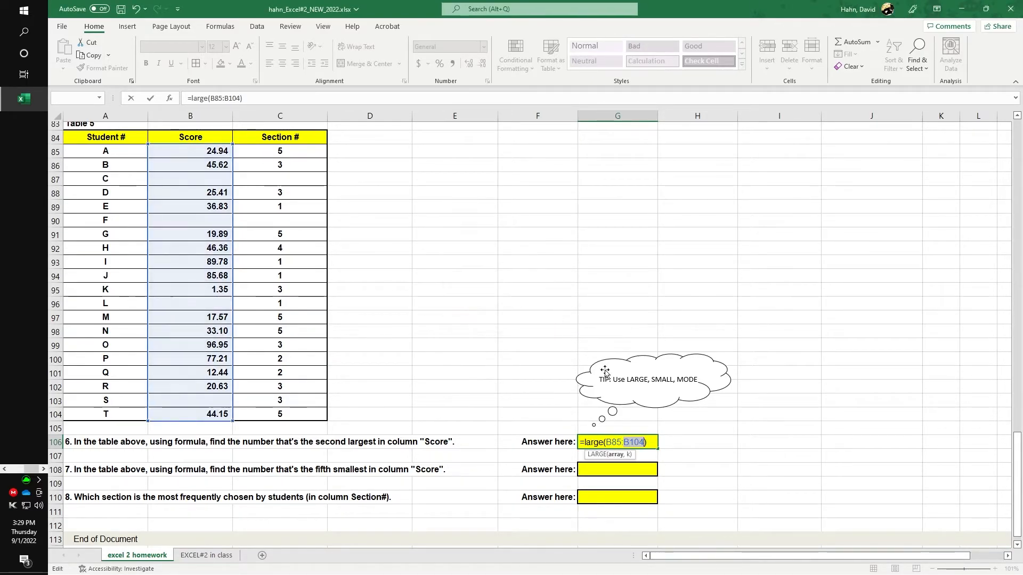
Step: Correct the question 6 formula in G106 to =LARGE(B85:B104,2)
click(641, 454)
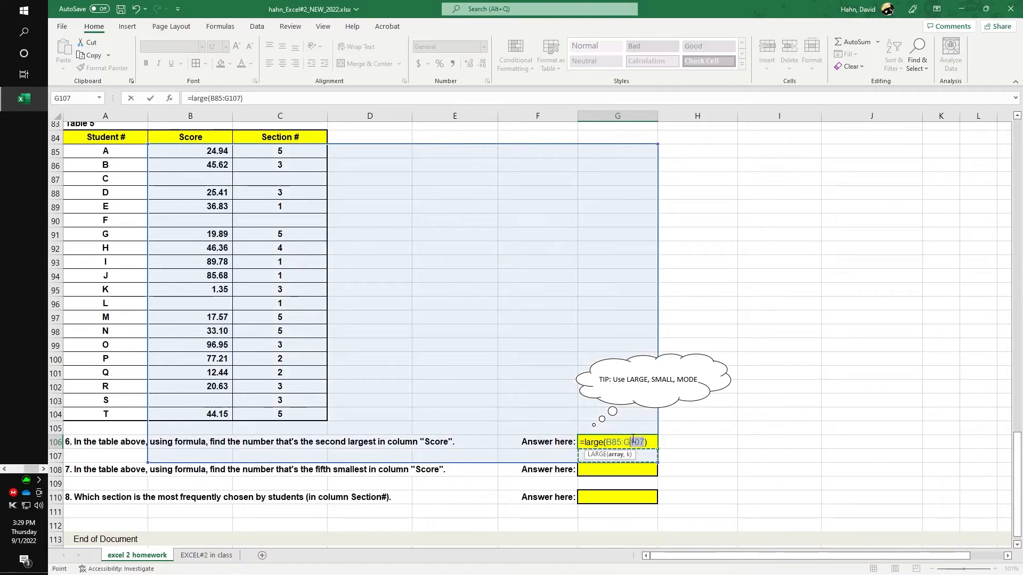
drag(630, 442, 606, 442)
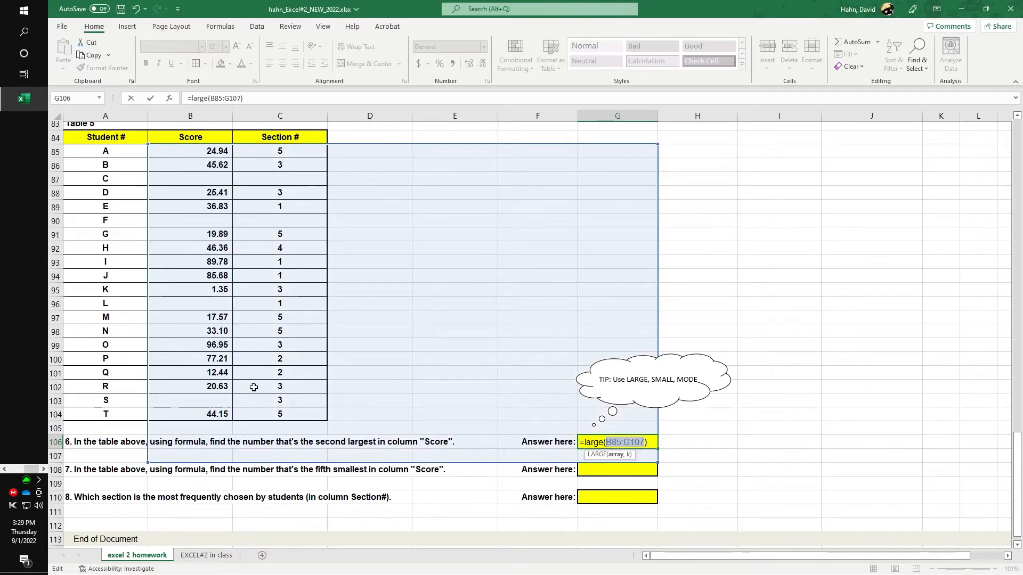
drag(204, 152, 213, 414)
text(,)
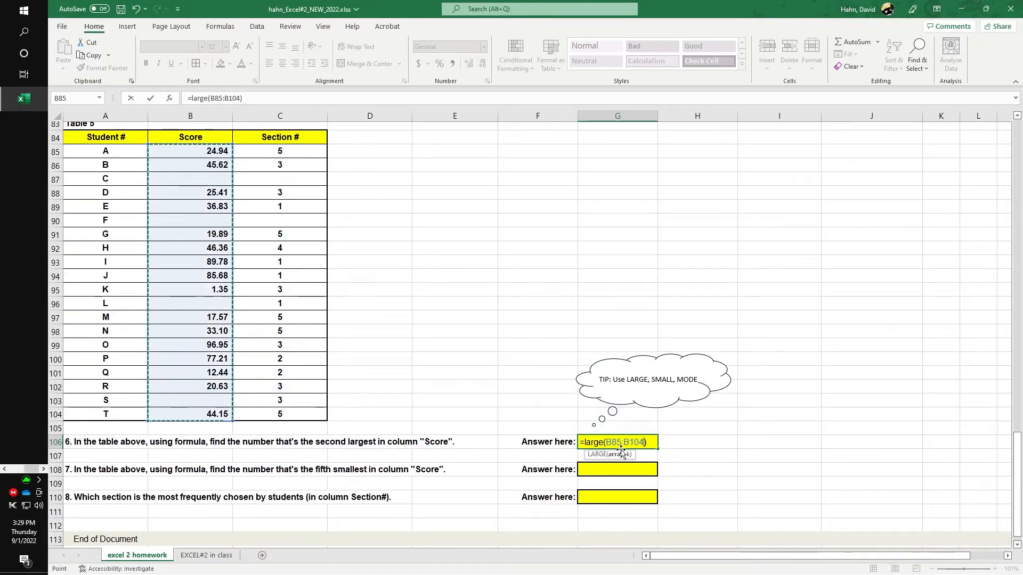
text(2)
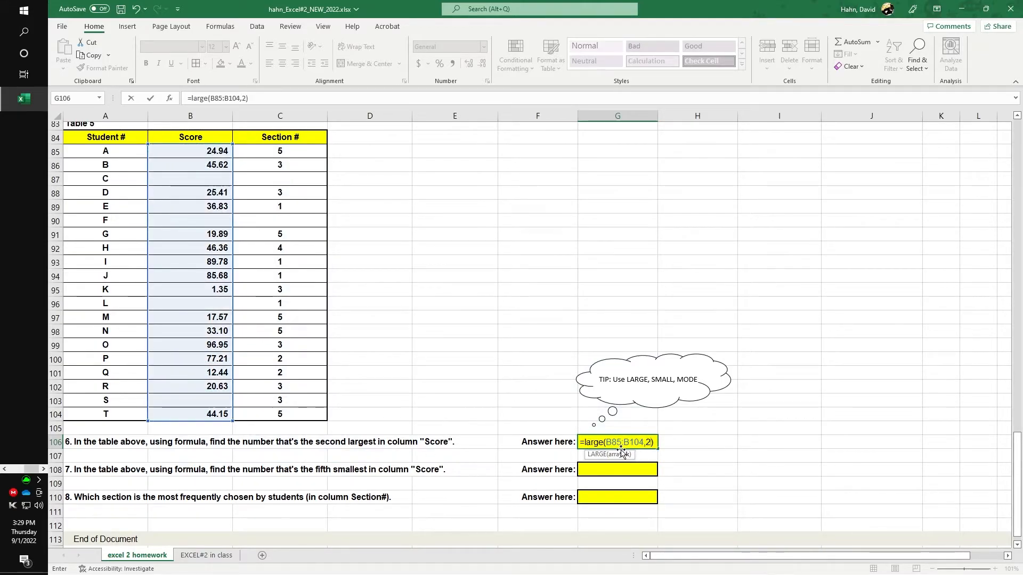
text())
key(Return)
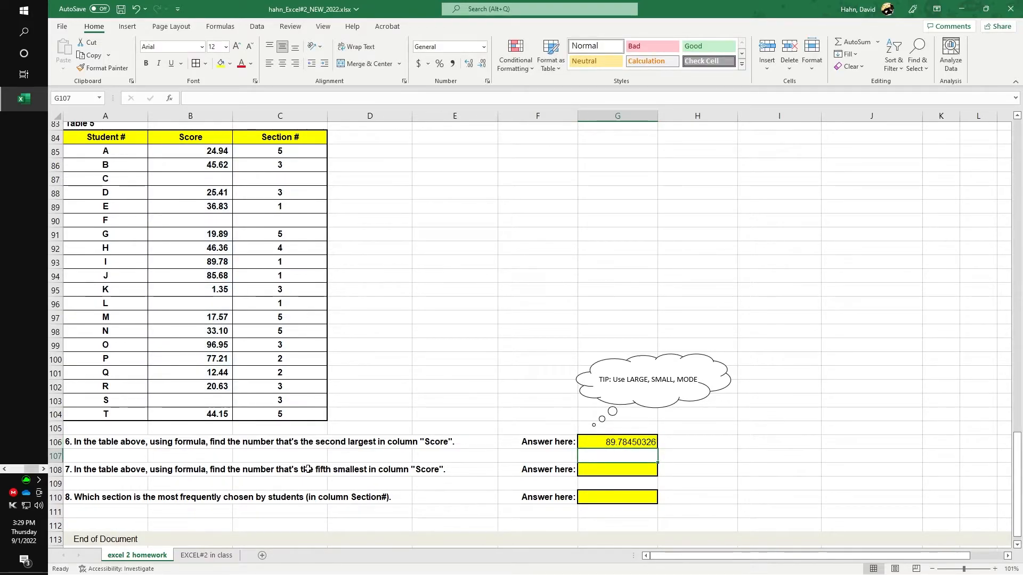
Step: Enter =SMALL(B85:B104,5) in G108 for question 7 on the fifth-smallest number in the Score column
double_click(606, 469)
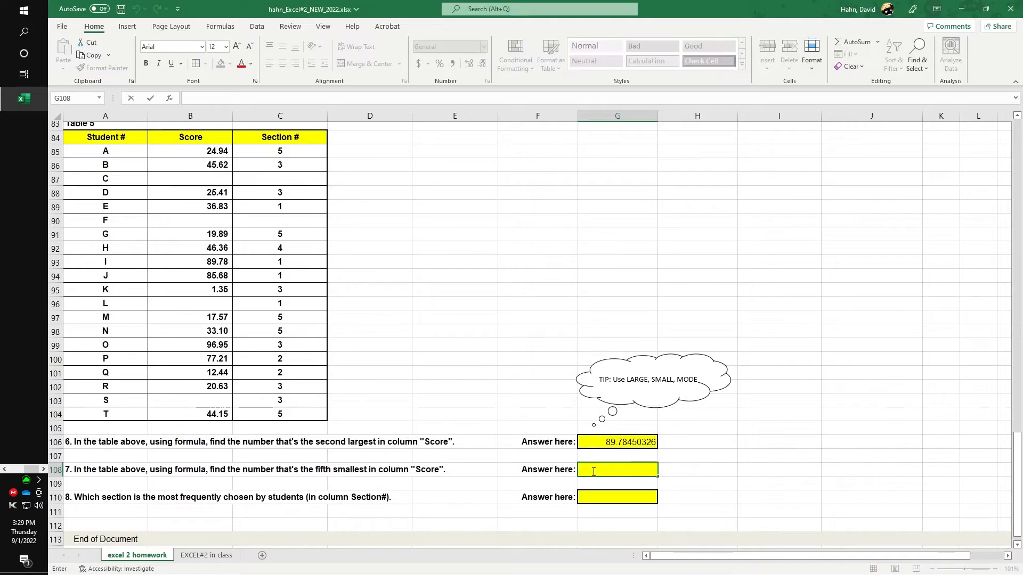
text(=)
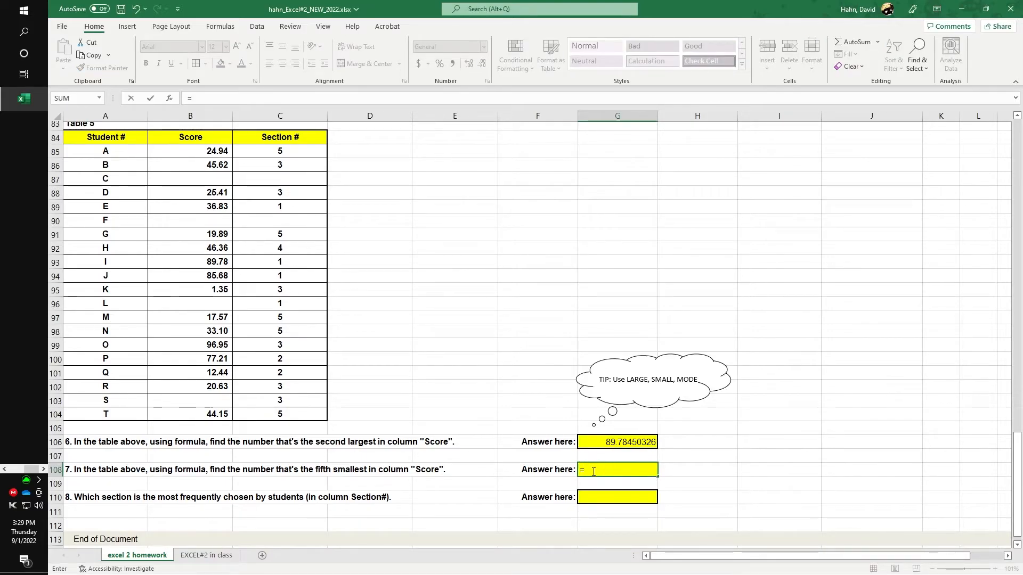
text(small)
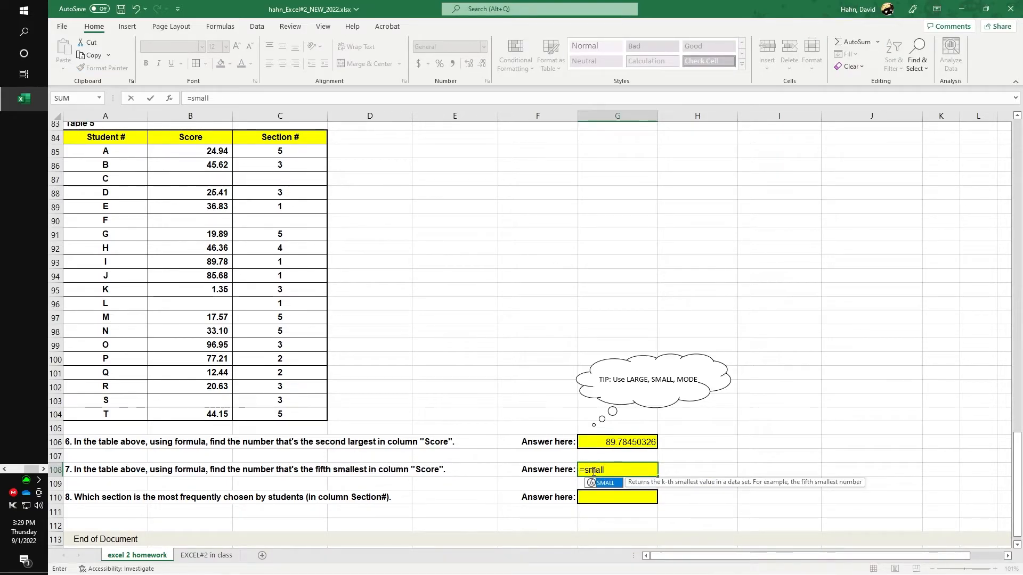
text(()
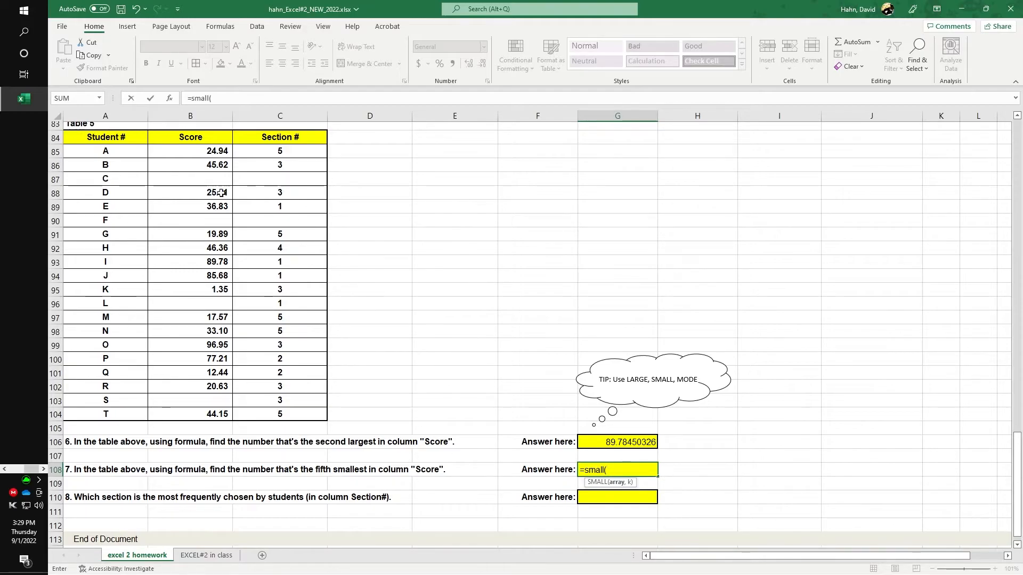
drag(208, 149, 182, 414)
text(,)
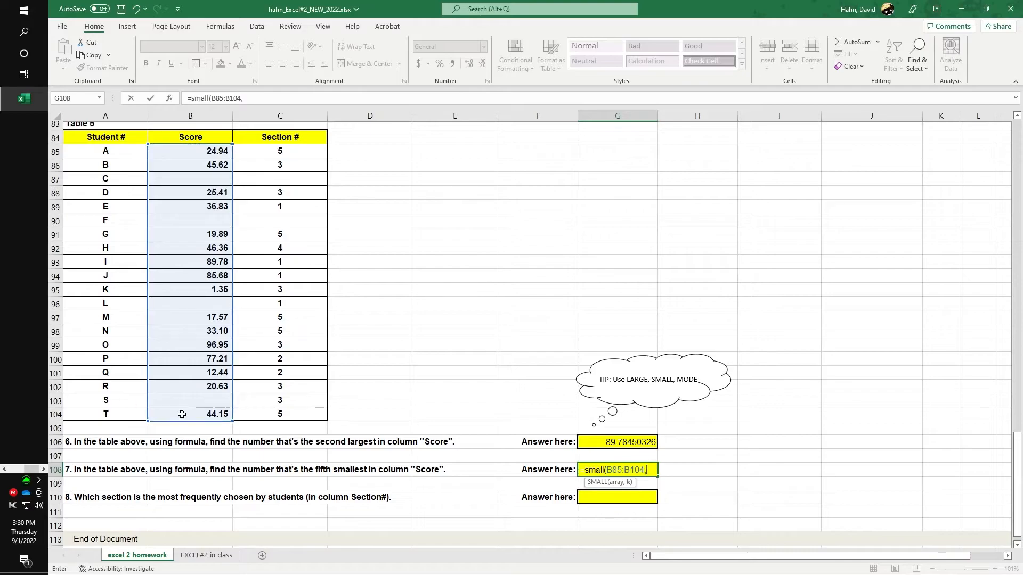
text(5))
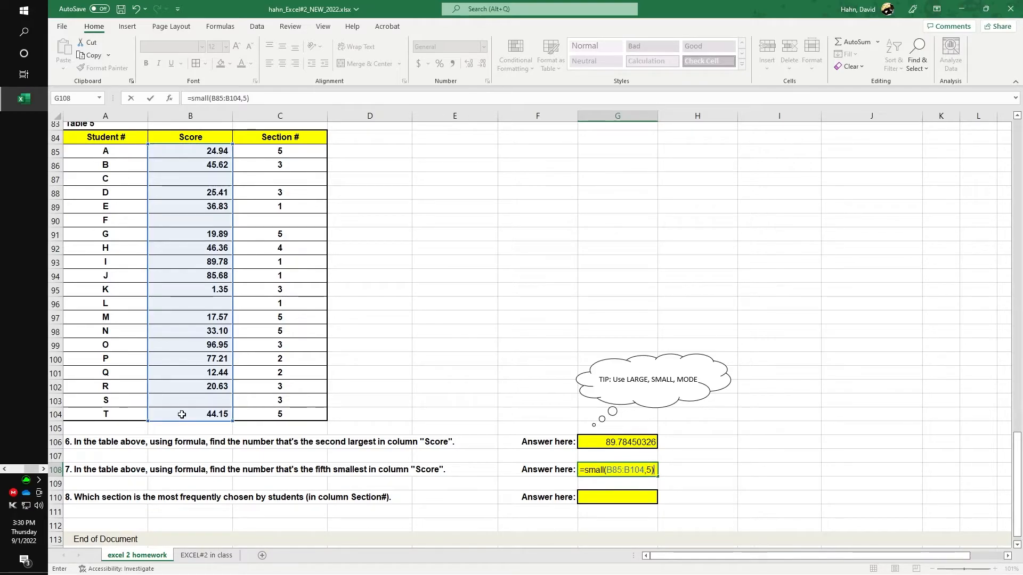
key(Return)
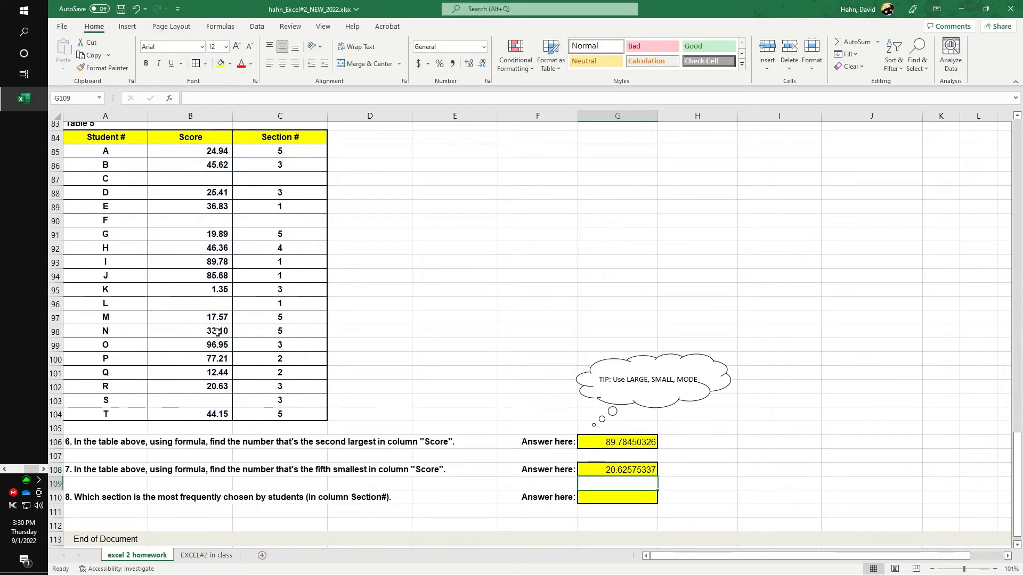
Step: Enter =MODE(C85:C104) in G110 for question 8 on the section most frequently chosen by students
click(196, 500)
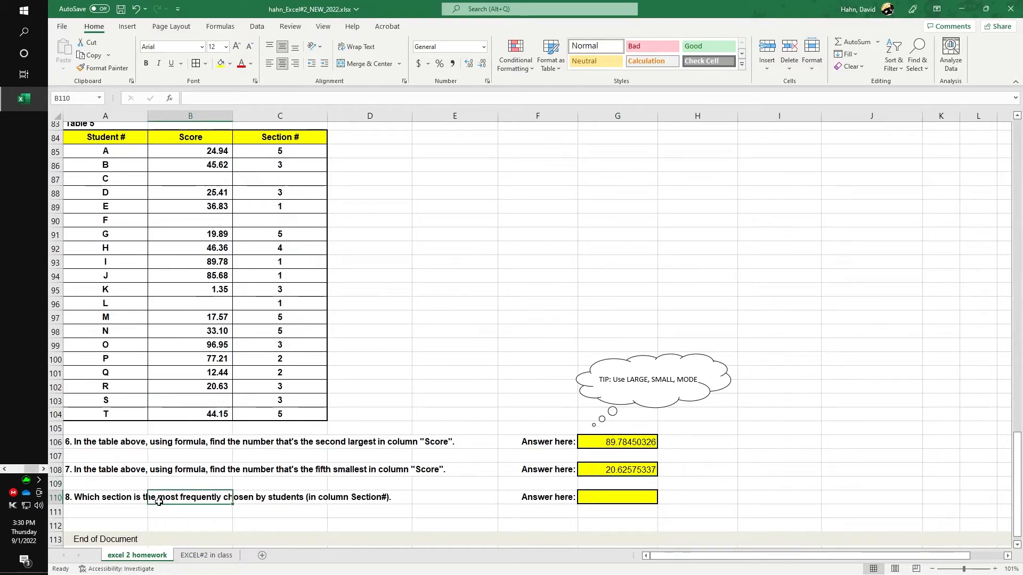
drag(288, 151, 291, 409)
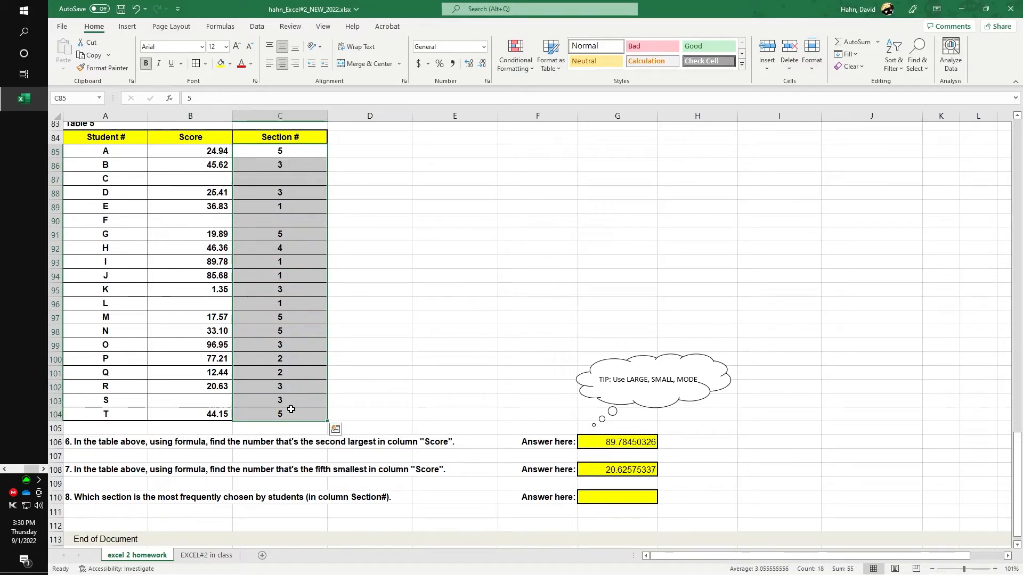
click(601, 499)
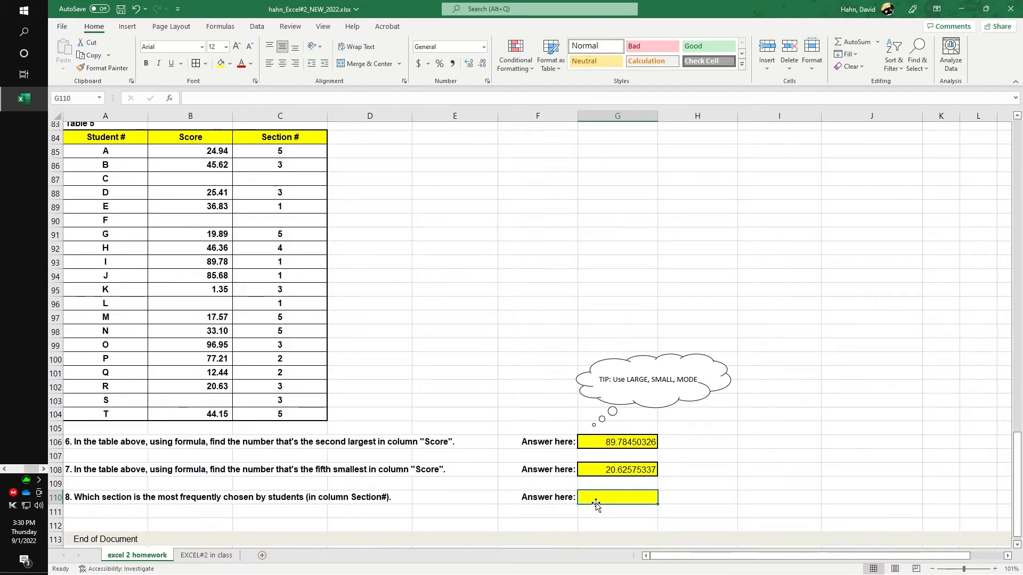
text(=mode)
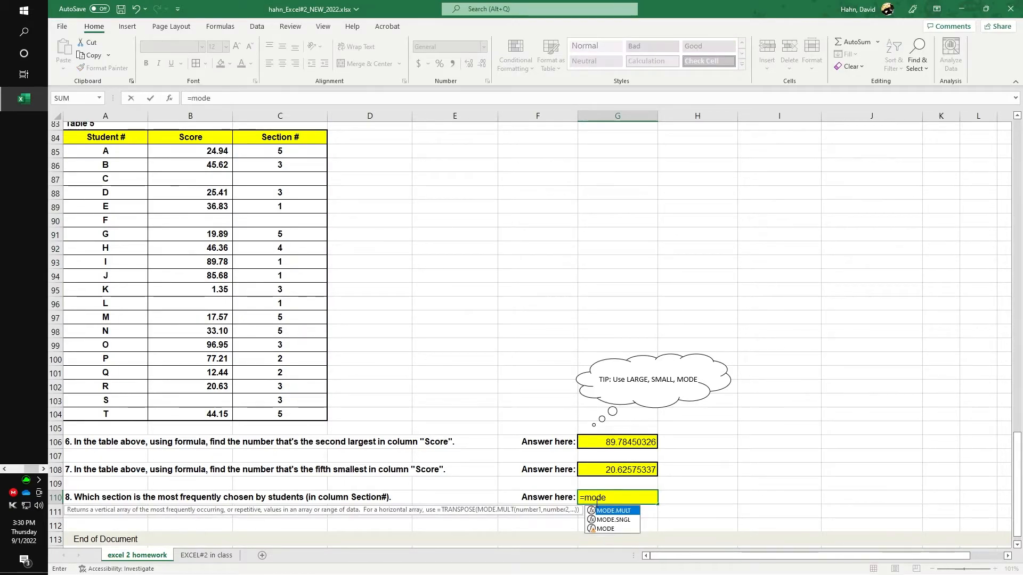
text(()
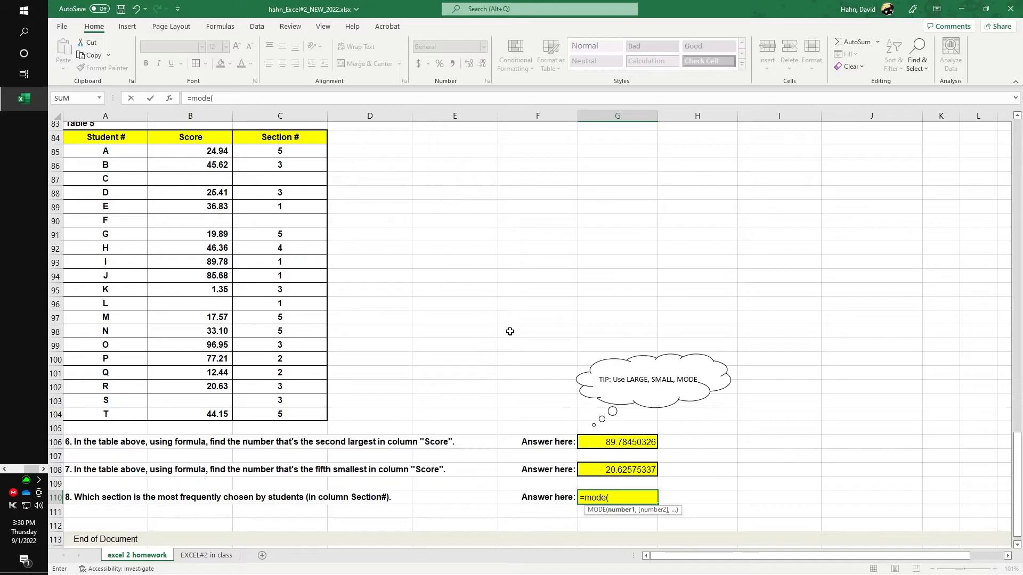
drag(326, 149, 284, 417)
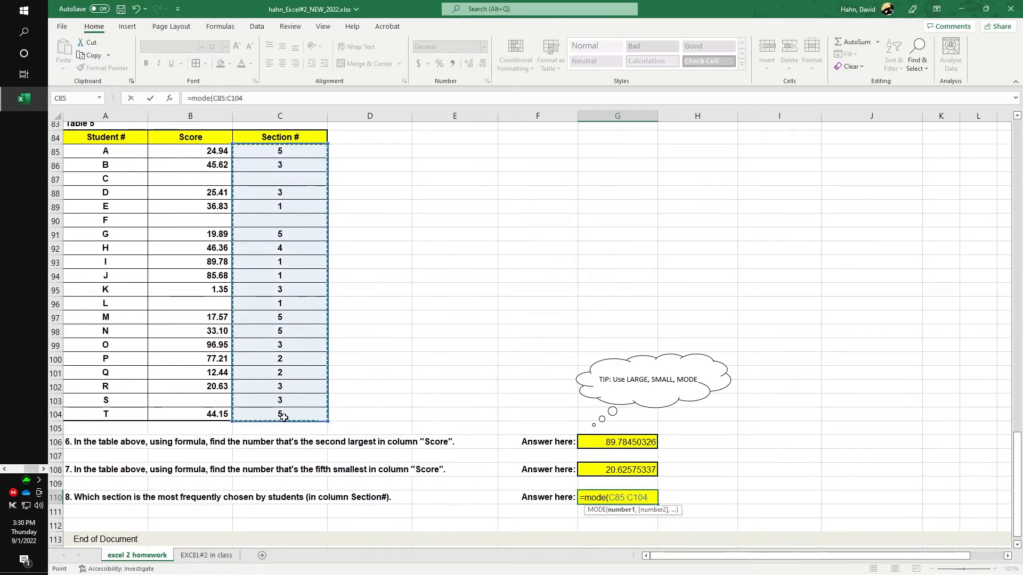
key(Return)
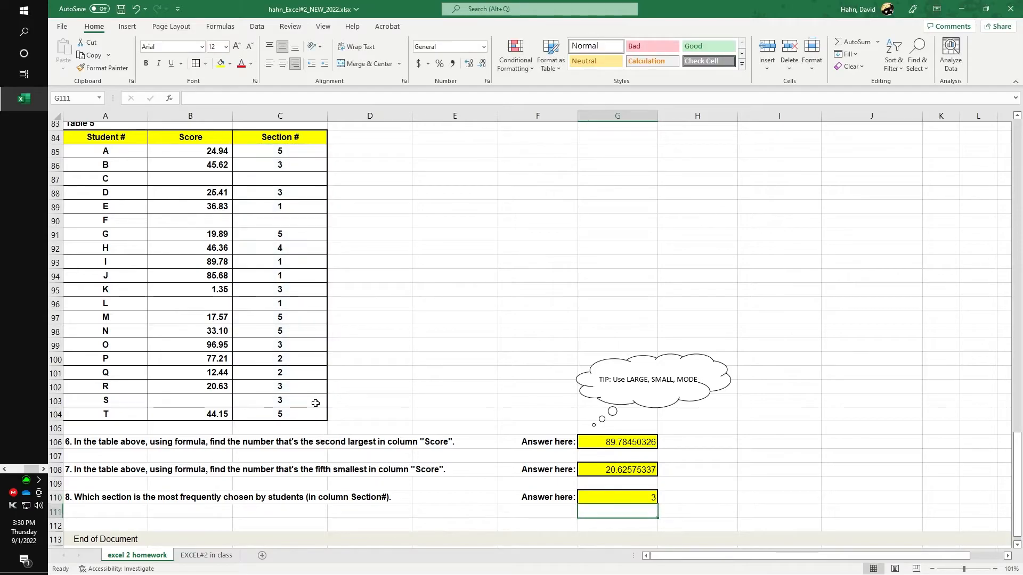
Step: Assign each Table 4 student a random group by entering =RANDBETWEEN(1,3) in C64 and filling it down to C73
scroll(424, 365, up, 9)
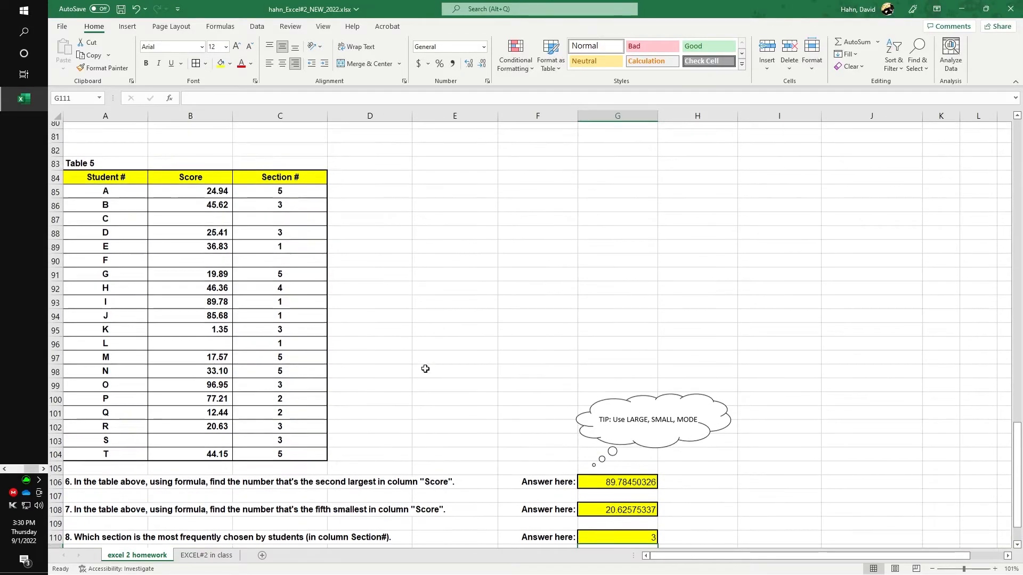
scroll(429, 365, up, 3)
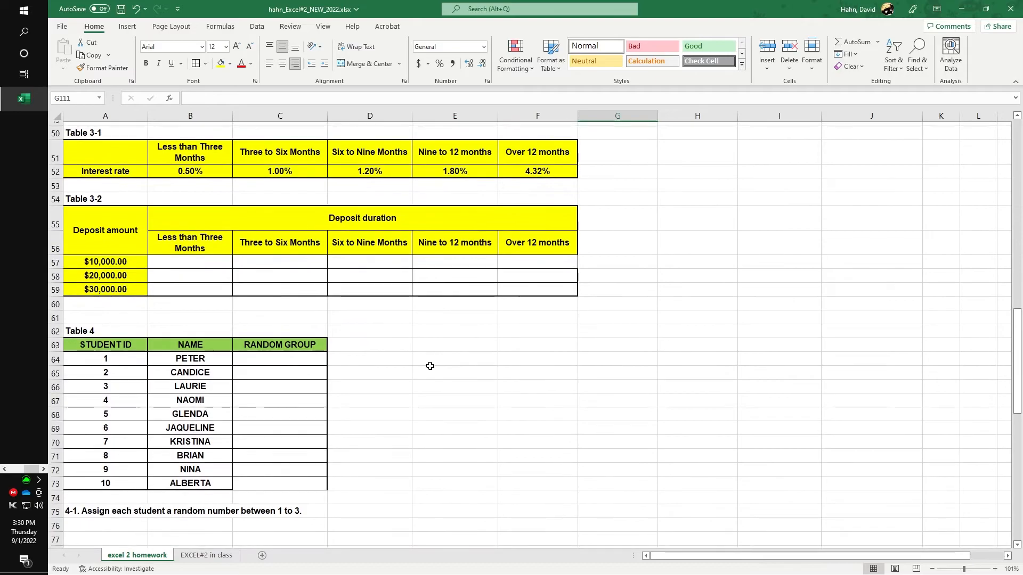
scroll(397, 380, down, 1)
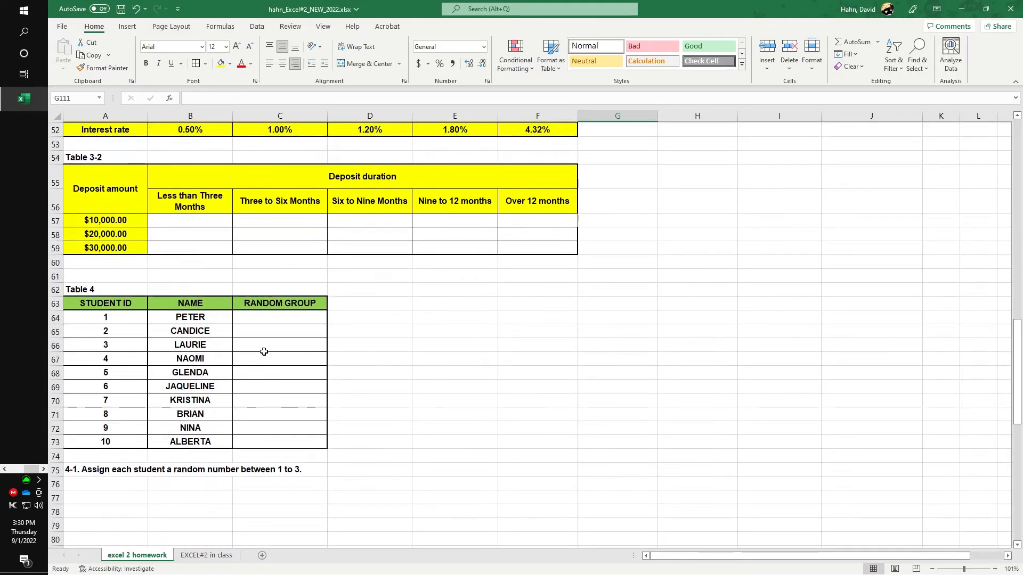
click(269, 318)
text(=)
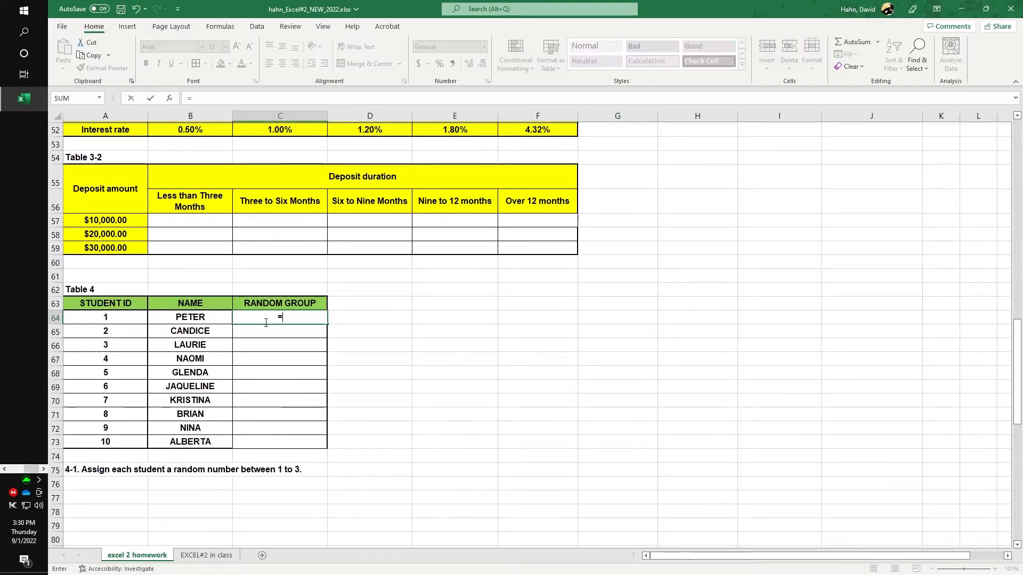
text(randb)
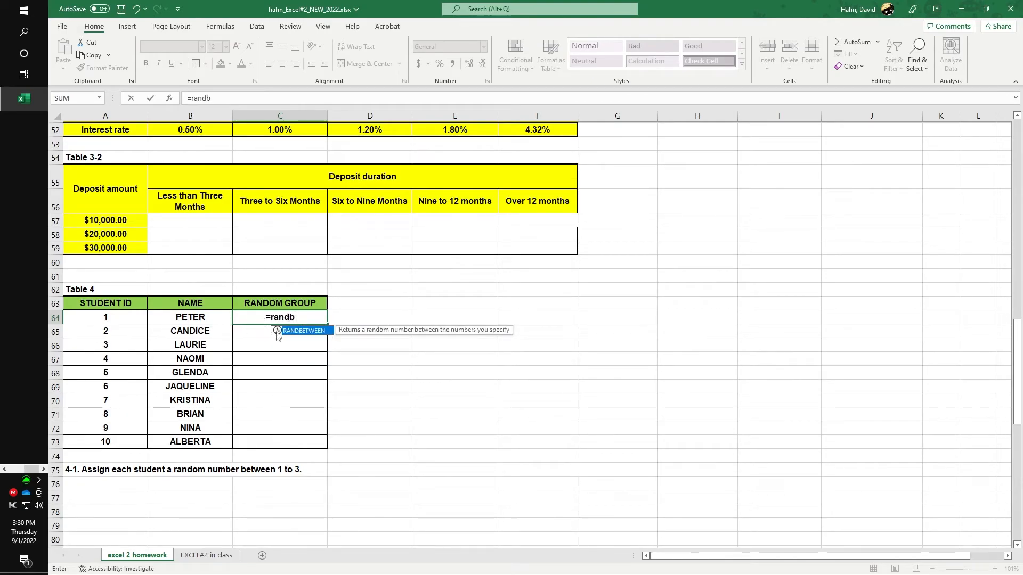
double_click(281, 332)
text(1,3)
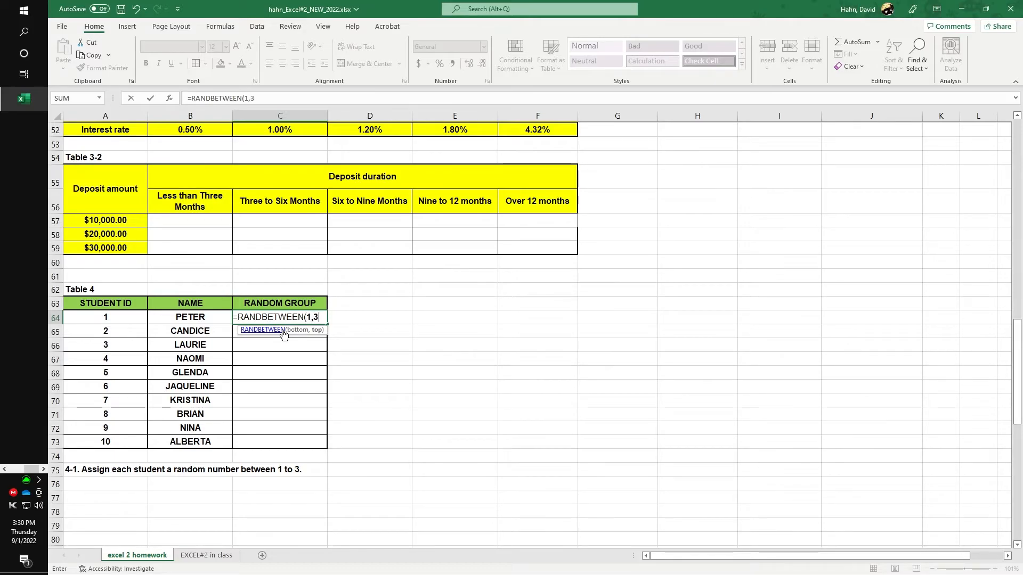
key(Return)
click(315, 321)
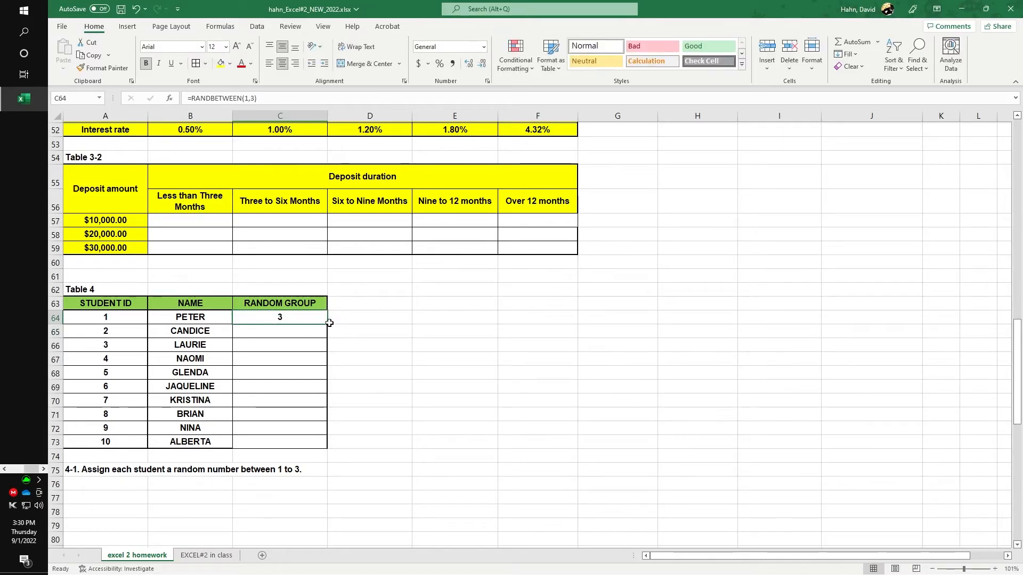
drag(327, 324, 321, 444)
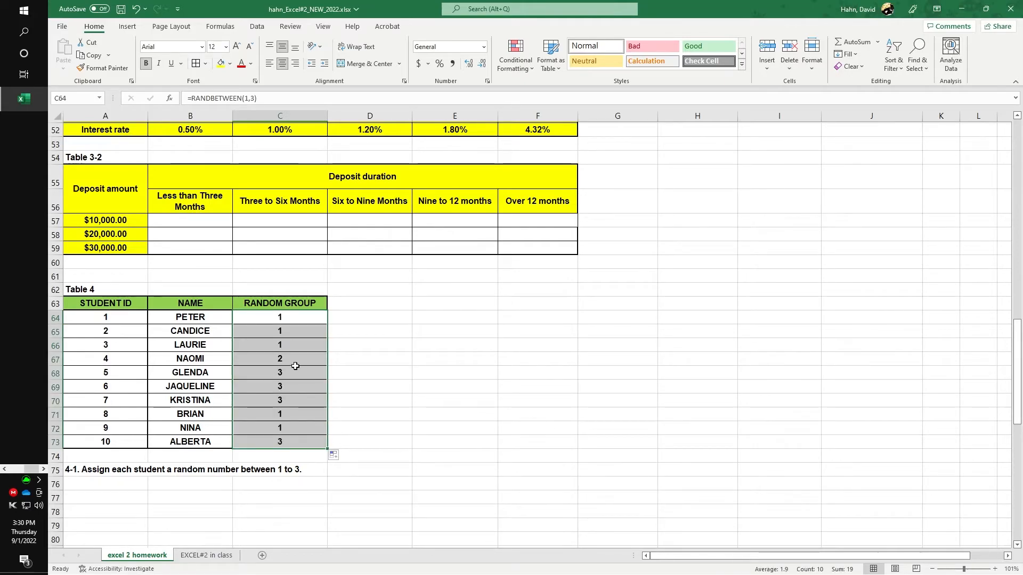
Step: Try copying the random groups from C64:C73 into columns D and E, and undo both pastes
key(ctrl+c)
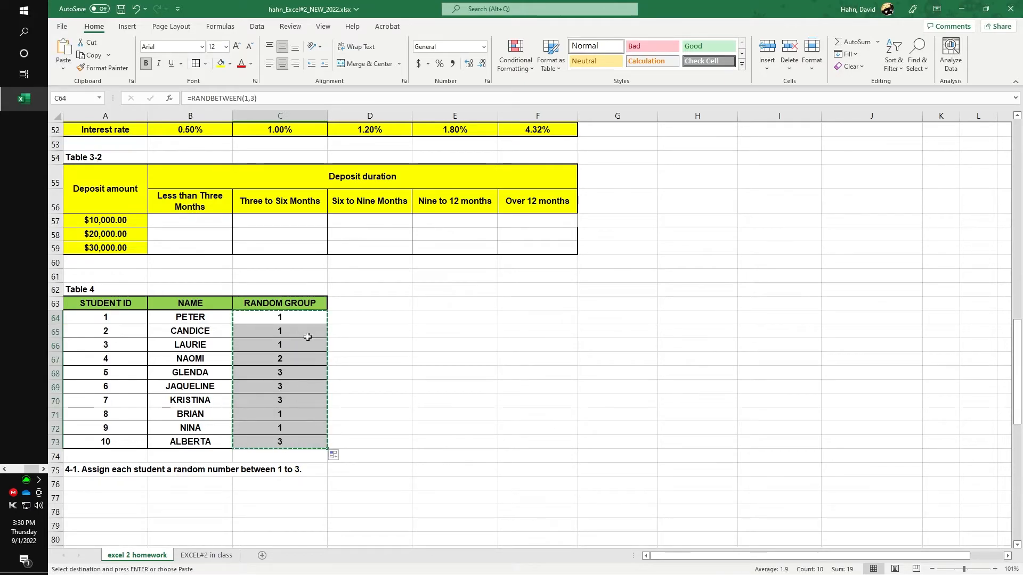
click(397, 317)
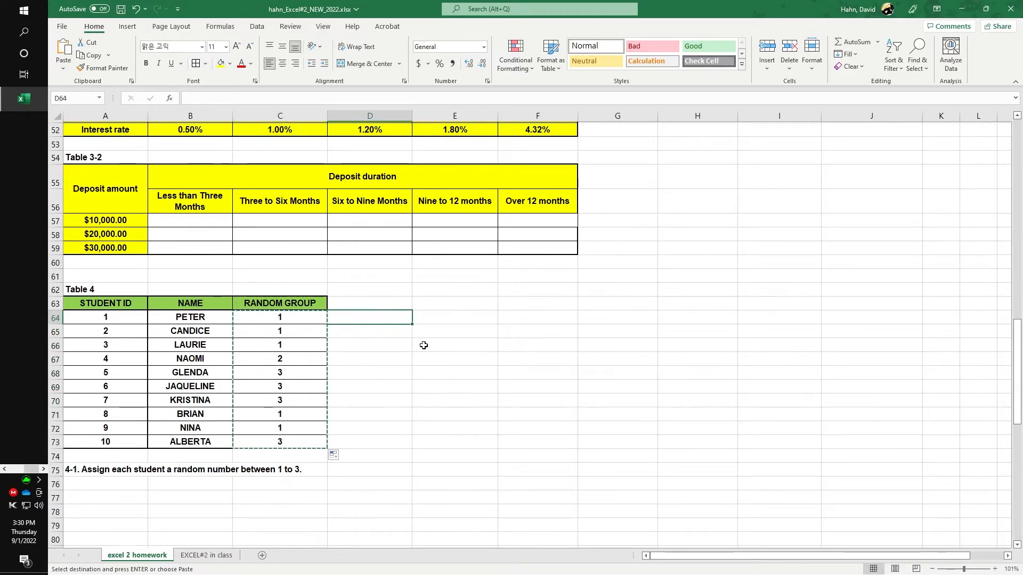
key(ctrl+v)
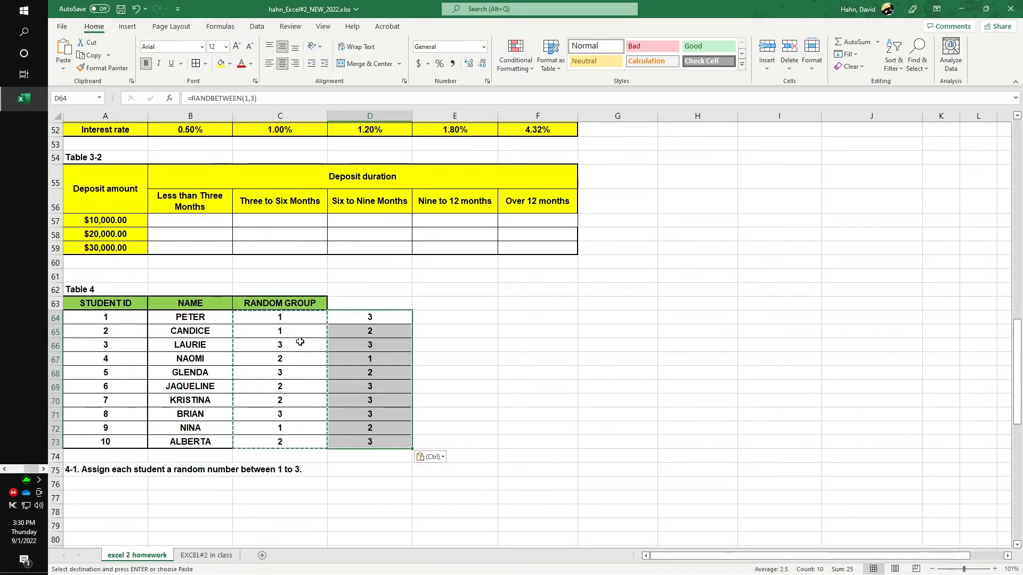
click(422, 320)
key(ctrl+v)
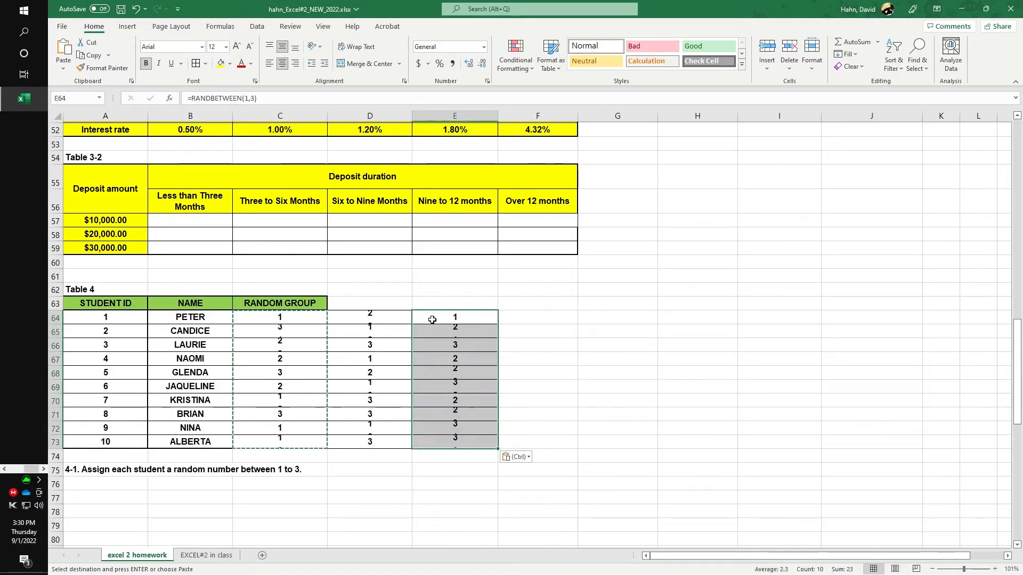
key(ctrl+z)
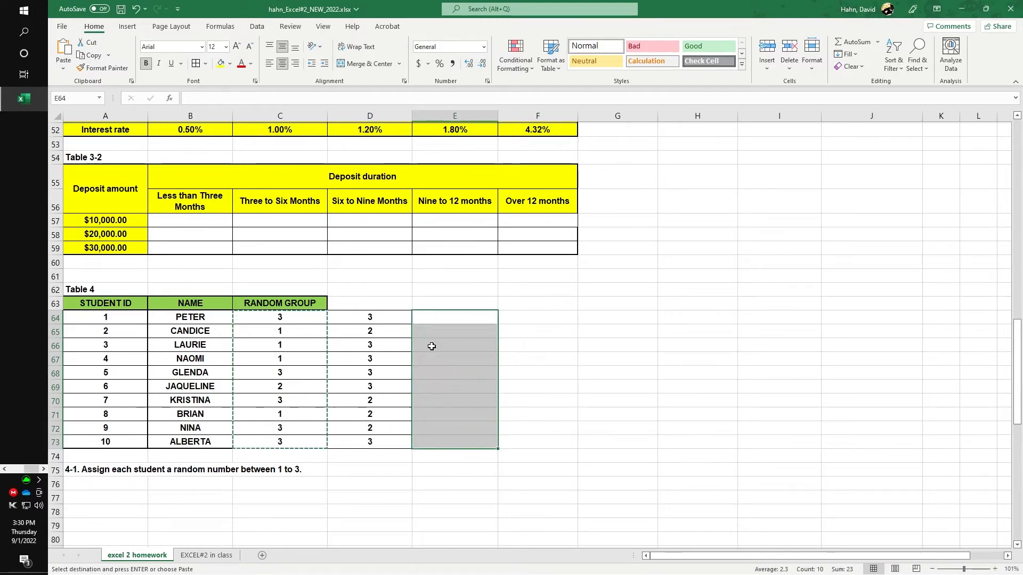
key(ctrl+z)
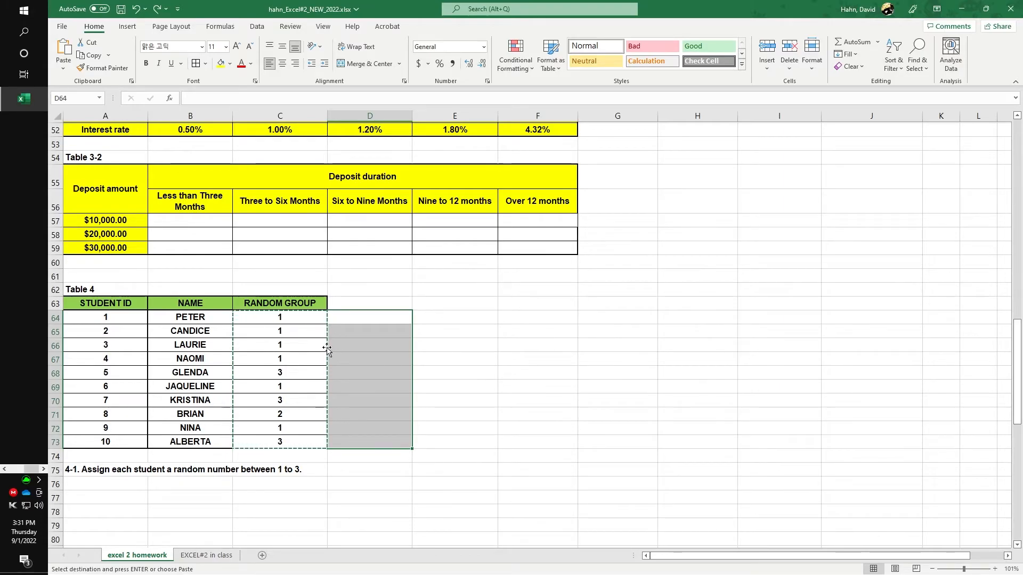
Step: Copy the random groups from C64:C73 into D64:D73 as values only
drag(326, 349, 363, 347)
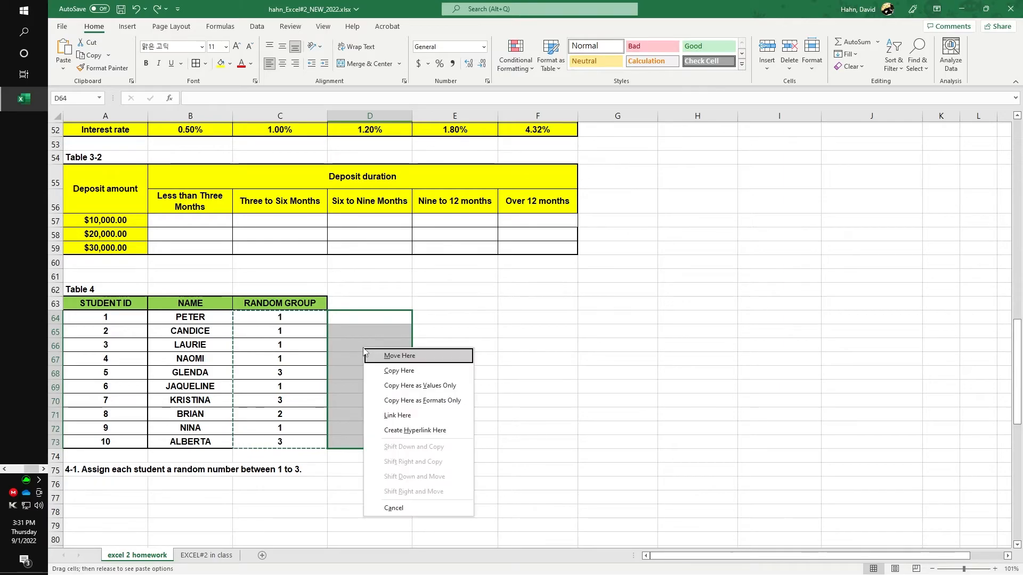
click(392, 385)
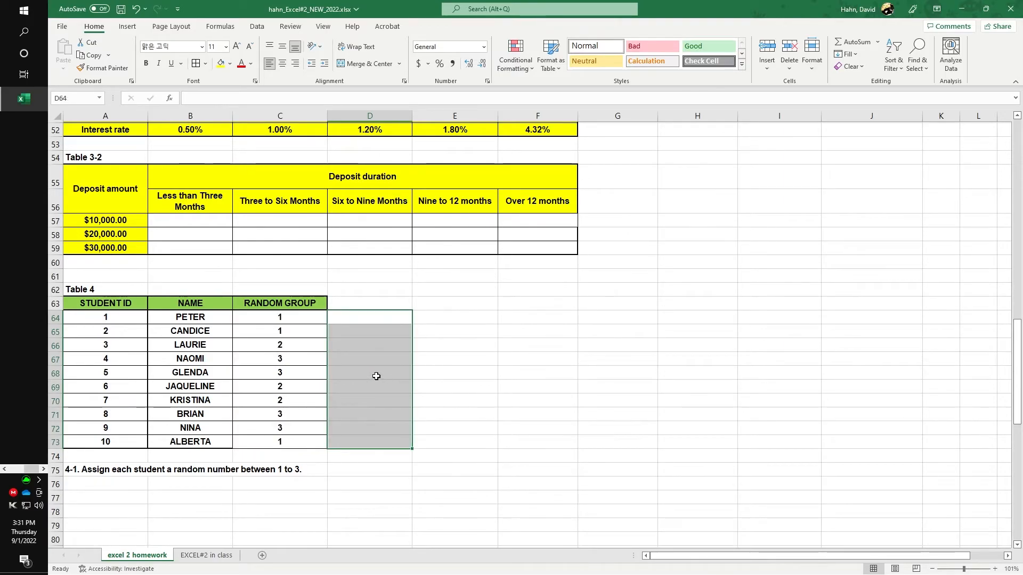
click(369, 318)
drag(298, 320, 293, 441)
key(ctrl+c)
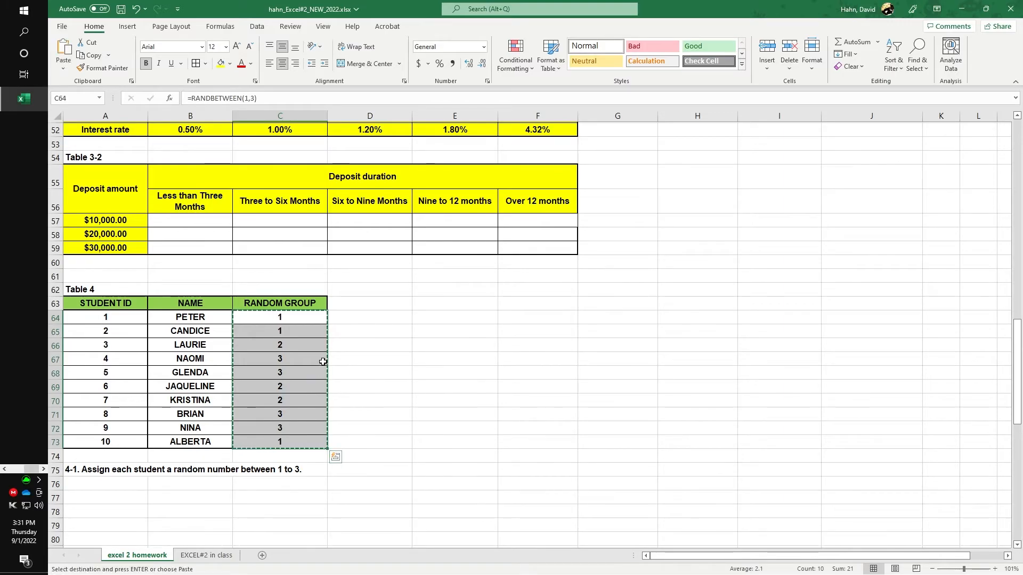
drag(328, 363, 365, 362)
click(395, 397)
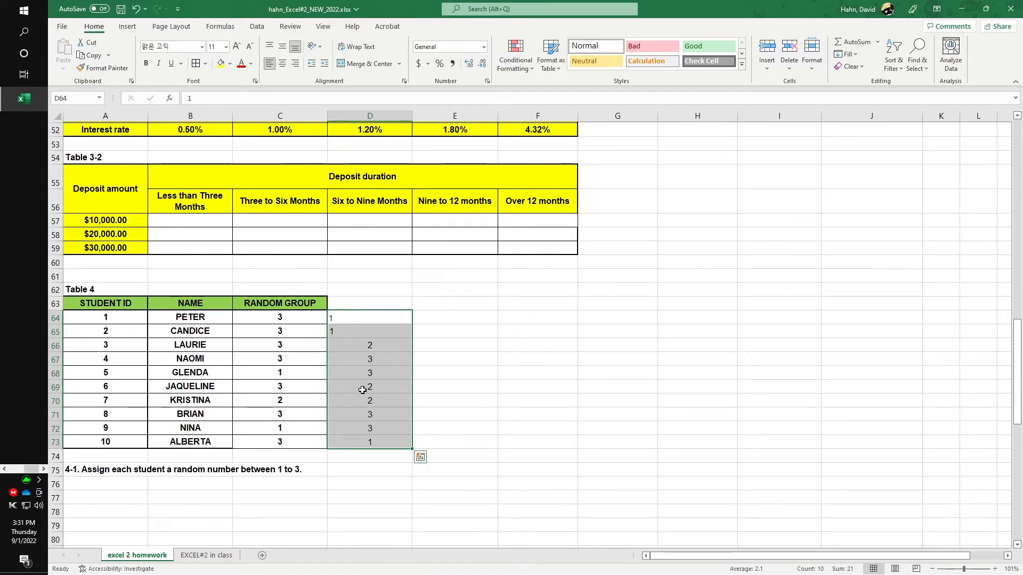
Step: Replace the RANDBETWEEN formulas in C64:C73 with the fixed values copied from D64:D73
drag(359, 319, 373, 442)
key(ctrl+c)
click(280, 317)
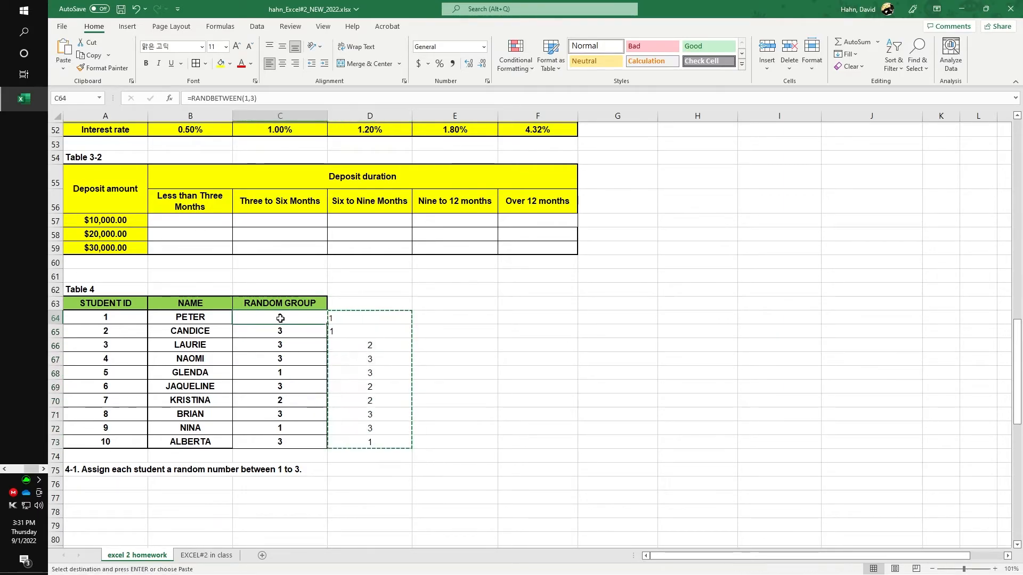
drag(281, 318, 279, 442)
key(ctrl+v)
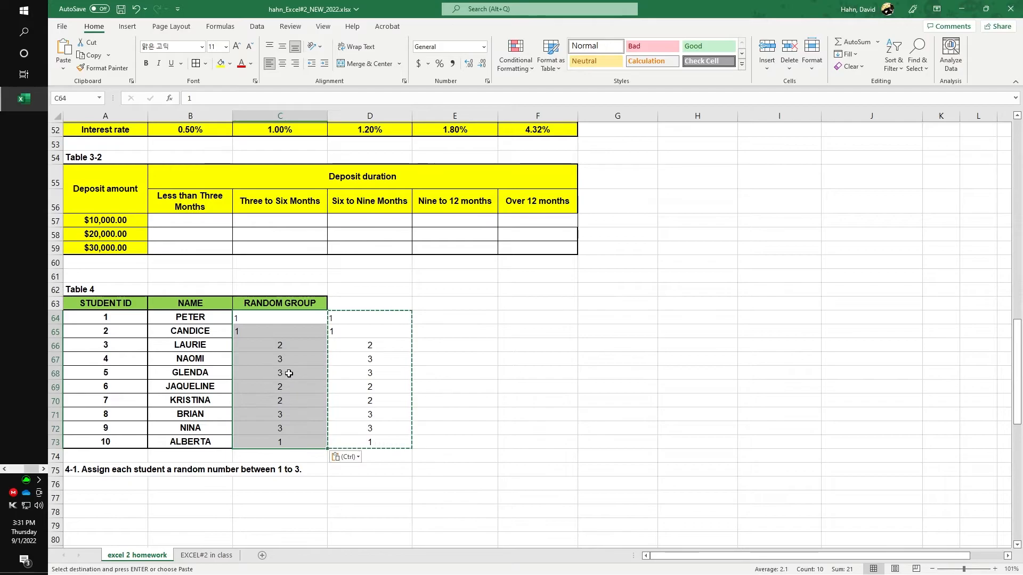
Step: Center the fixed group numbers in C64:C73 and clear the helper values from D64:D73
drag(278, 320, 281, 437)
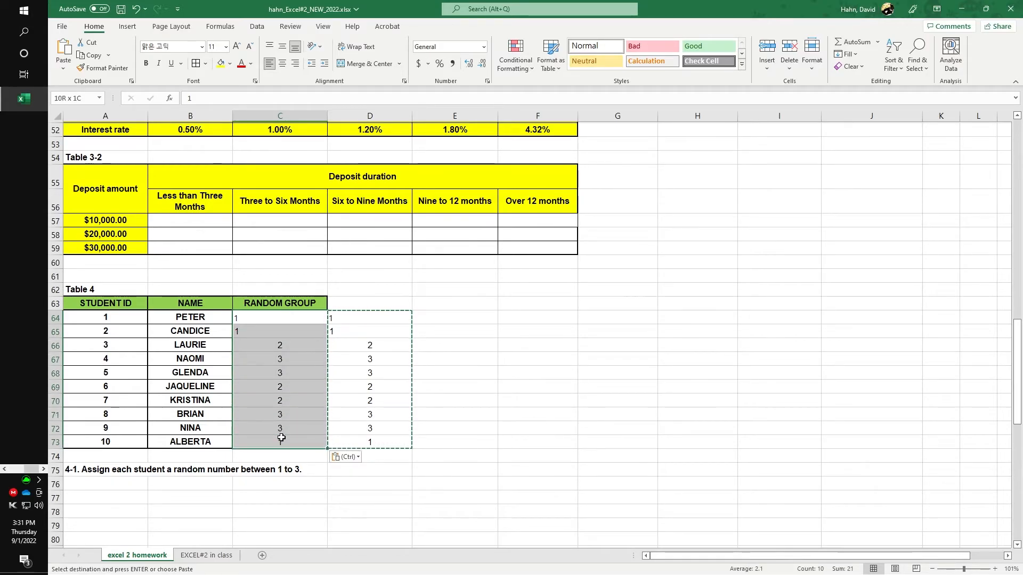
click(284, 68)
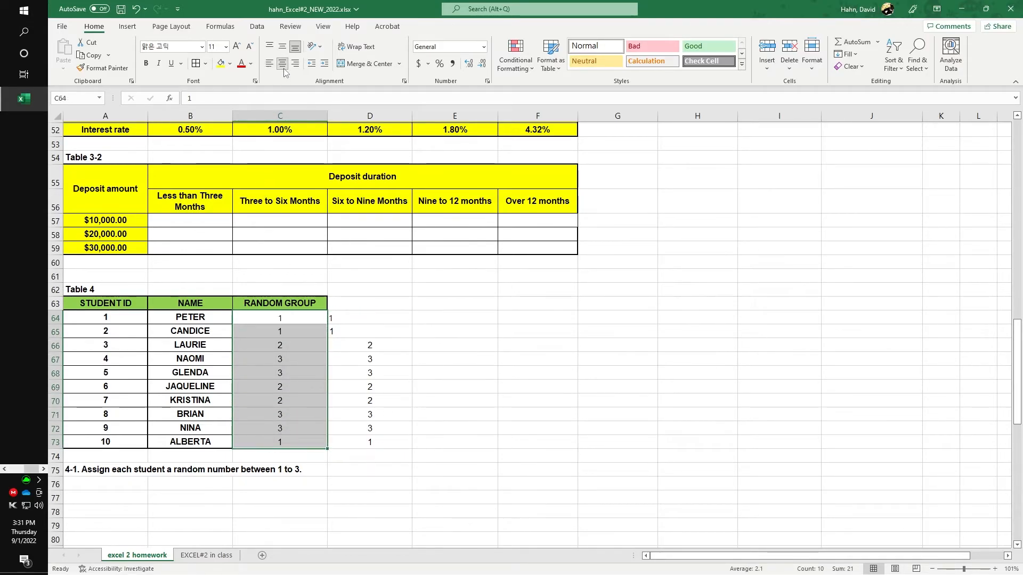
drag(400, 319, 363, 444)
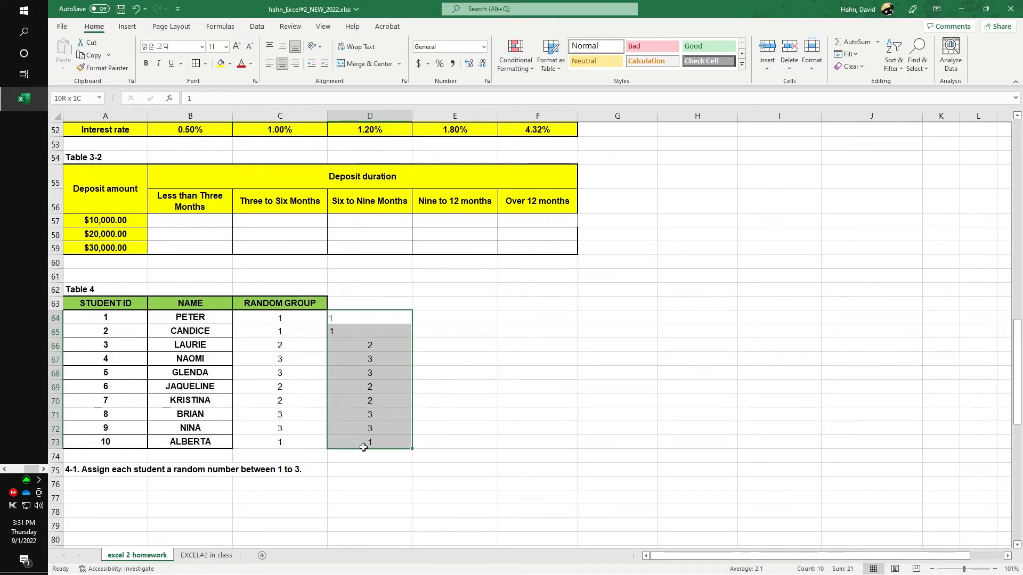
right_click(363, 447)
click(419, 275)
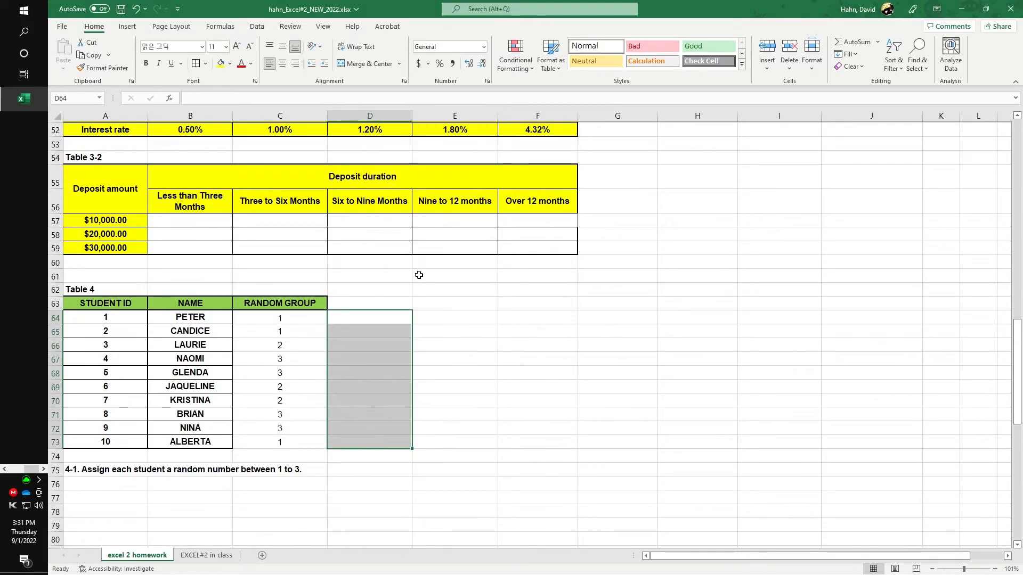
Step: Examine the interest rate for each deposit duration in Table 3-1 and the first deposit amount in Table 3-2
scroll(376, 418, up, 4)
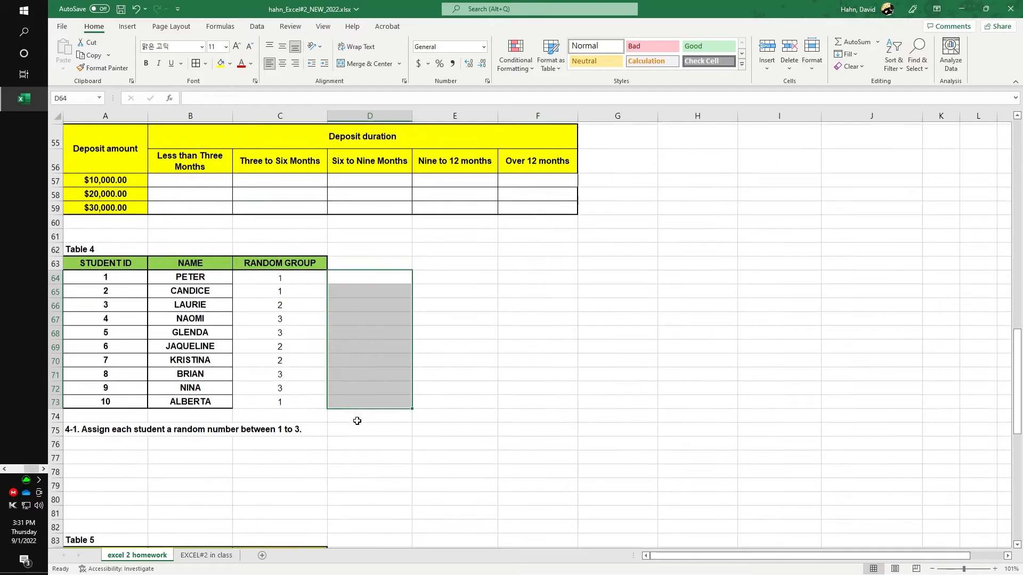
scroll(358, 413, up, 1)
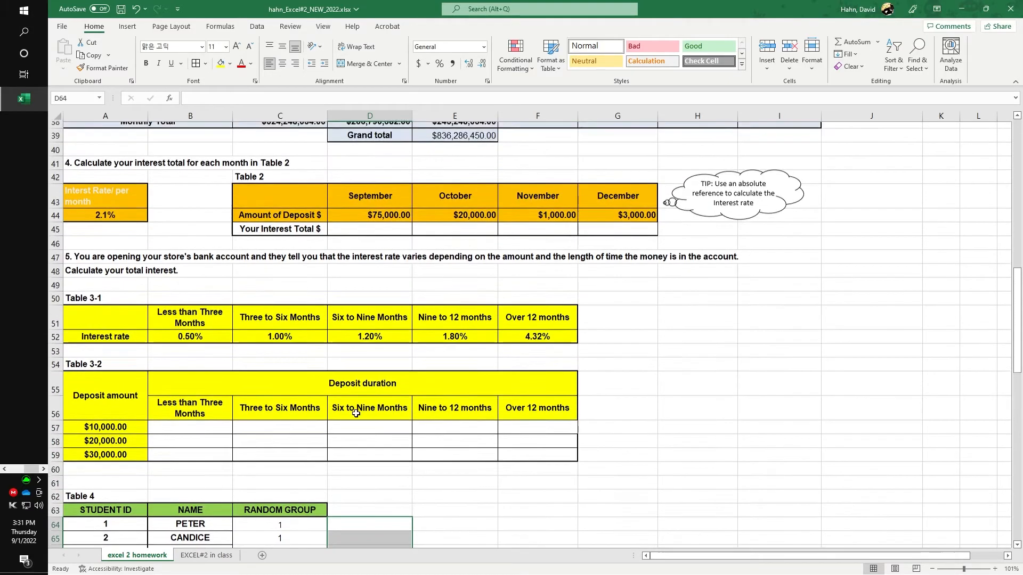
click(202, 341)
click(280, 337)
click(386, 334)
click(465, 333)
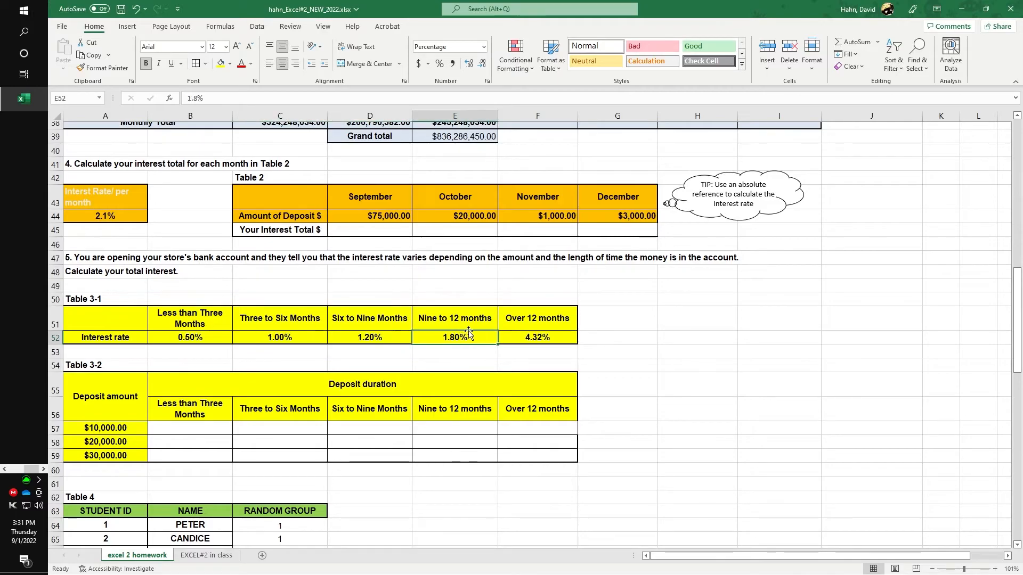
click(529, 334)
click(139, 429)
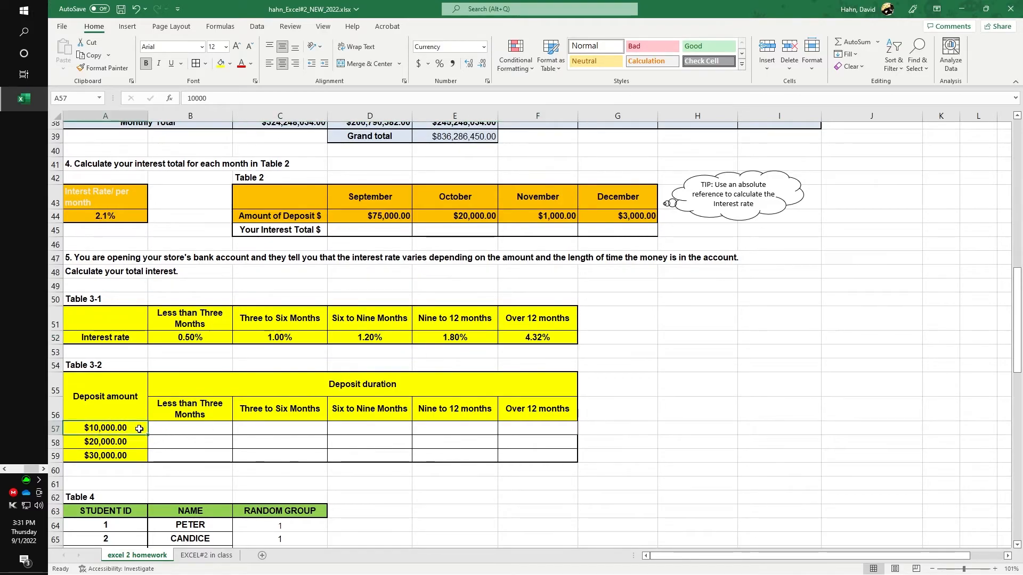
Step: Enter =$A57*B52 in B57 for the interest on the $10,000 deposit and fill it across to F57
click(171, 428)
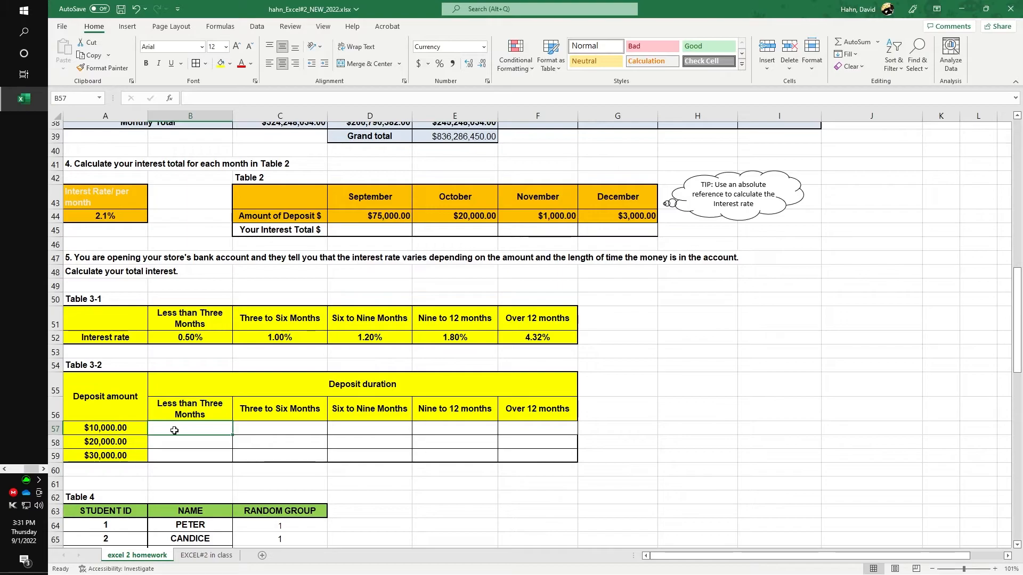
text(=)
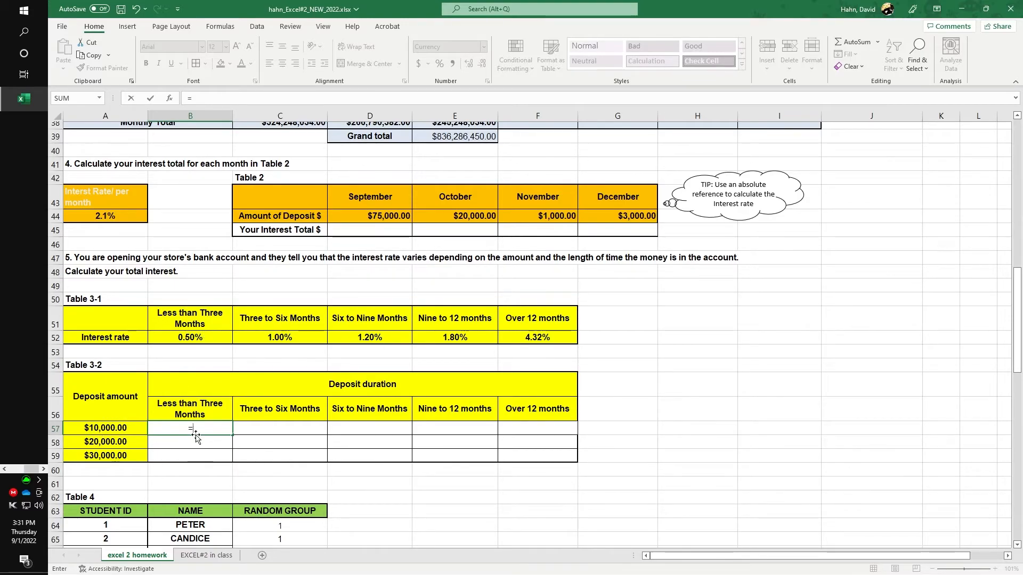
click(118, 432)
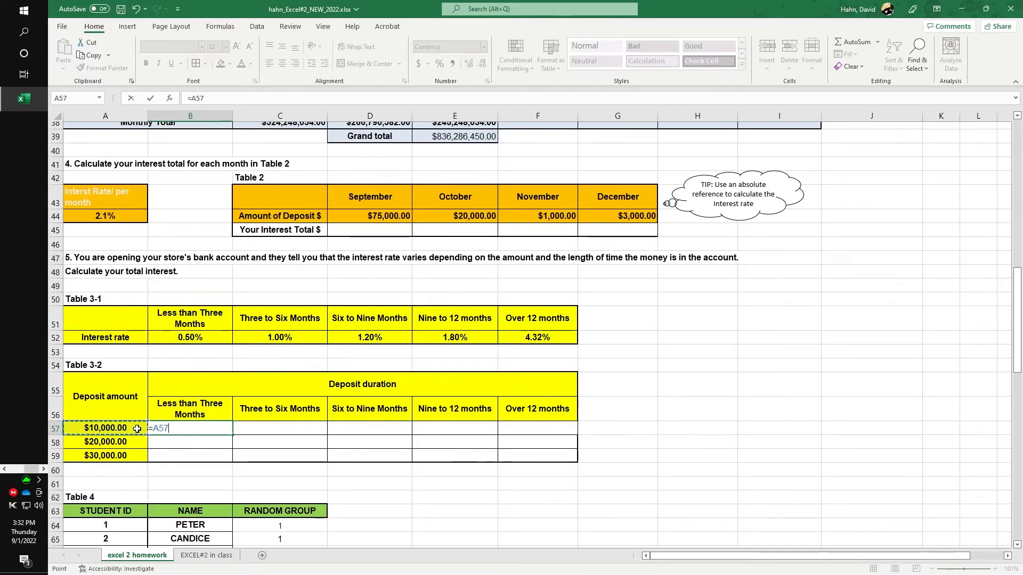
text(*)
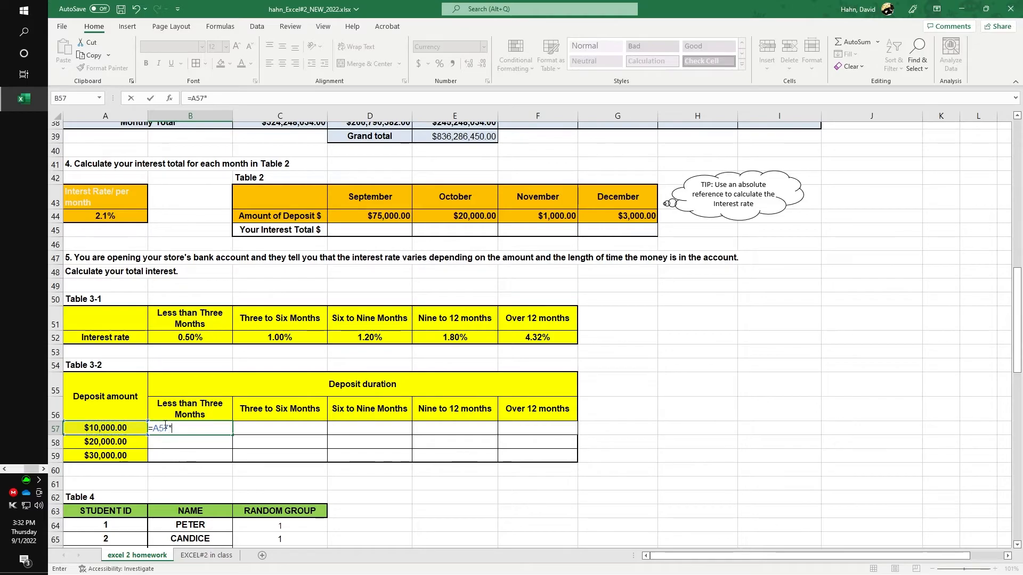
click(202, 338)
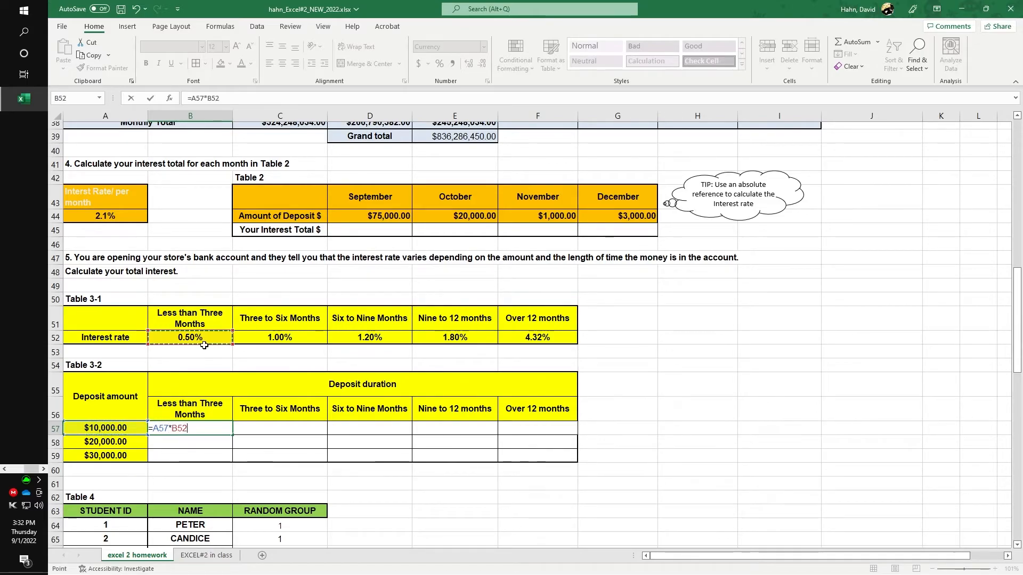
click(152, 428)
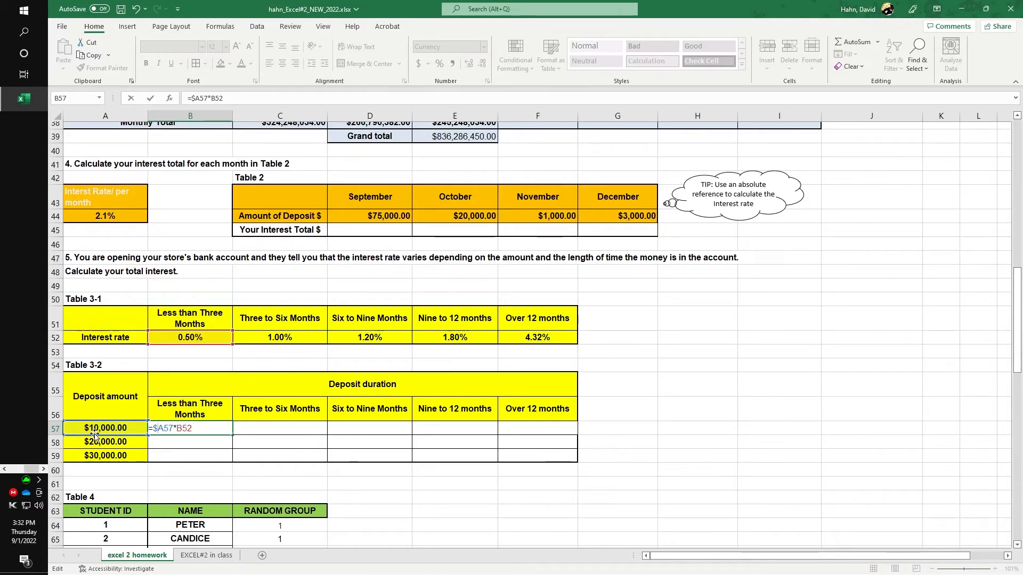
key(Return)
click(201, 427)
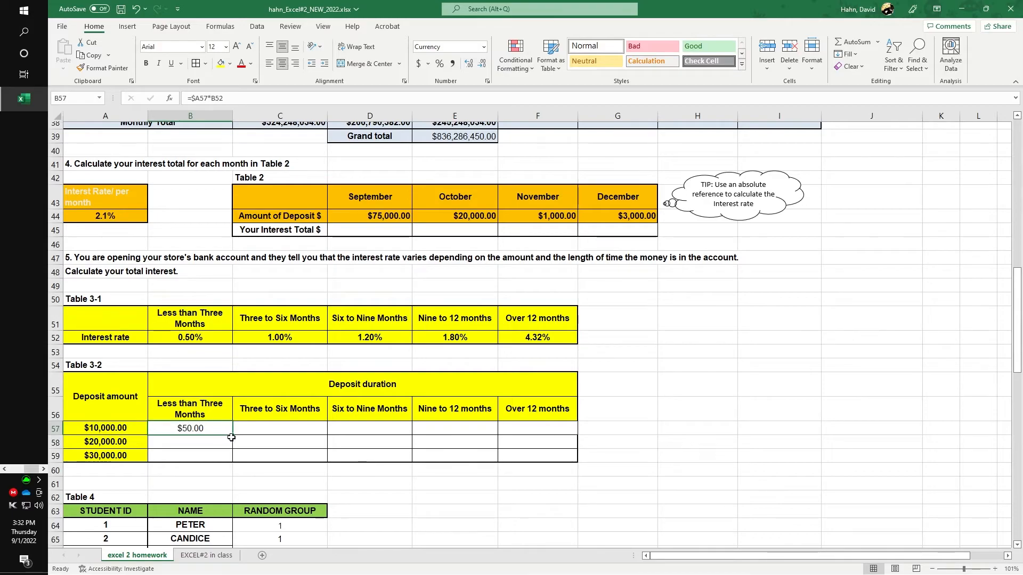
drag(231, 438, 539, 426)
Step: Enter =$A58*B52 in B58 for the interest on the $20,000 deposit and fill it across to F58
click(191, 445)
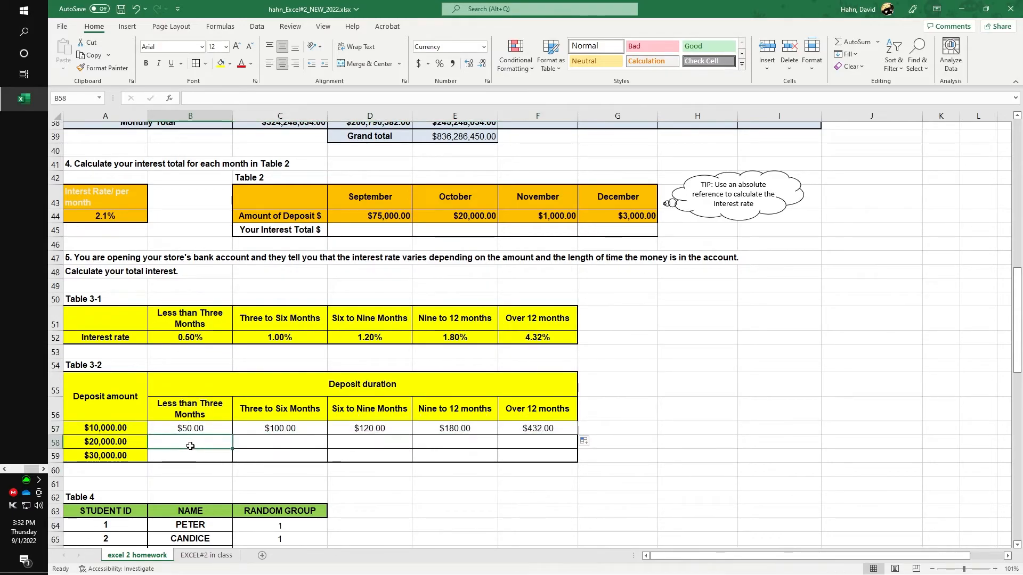
text(=)
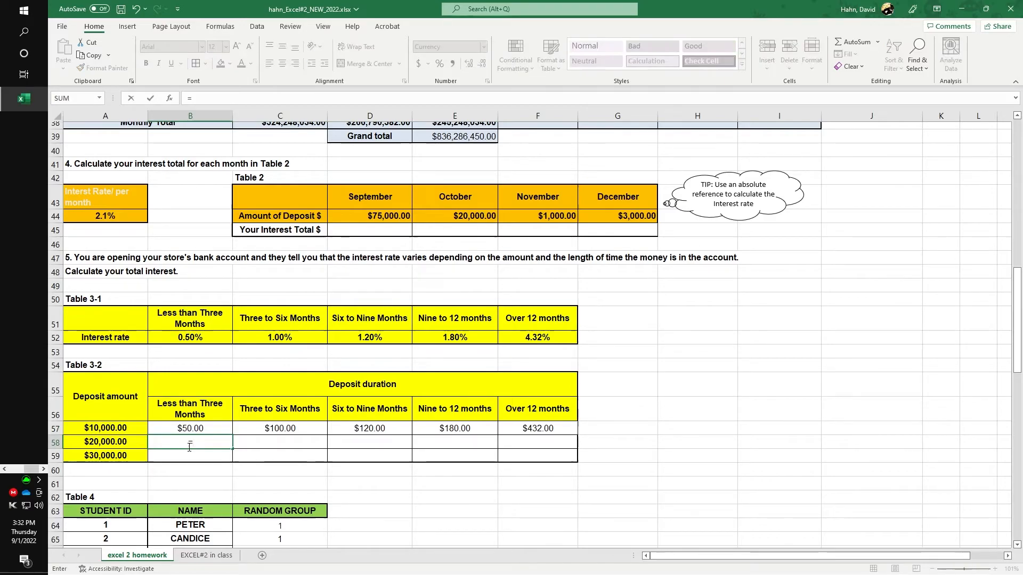
click(127, 442)
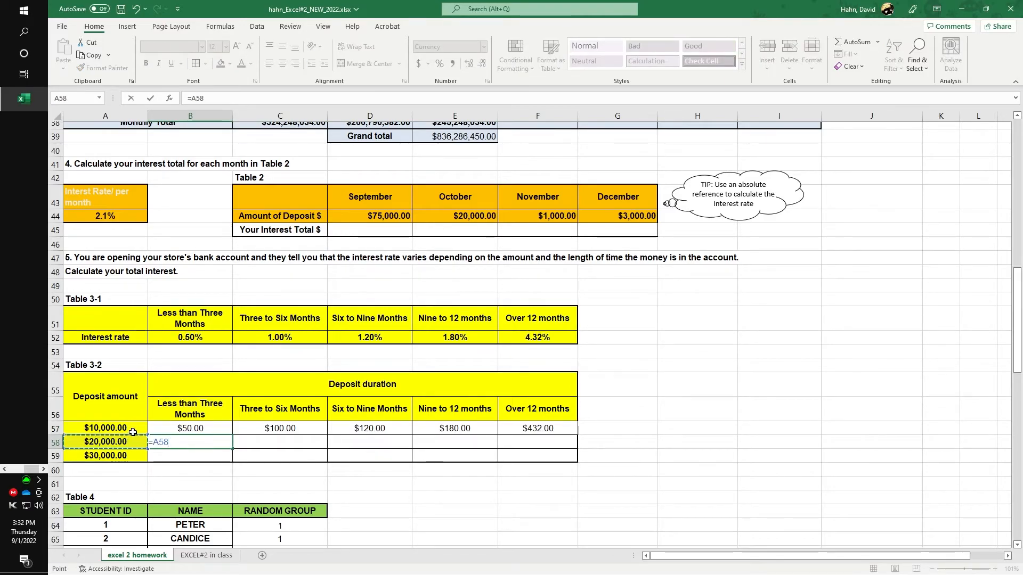
text(*)
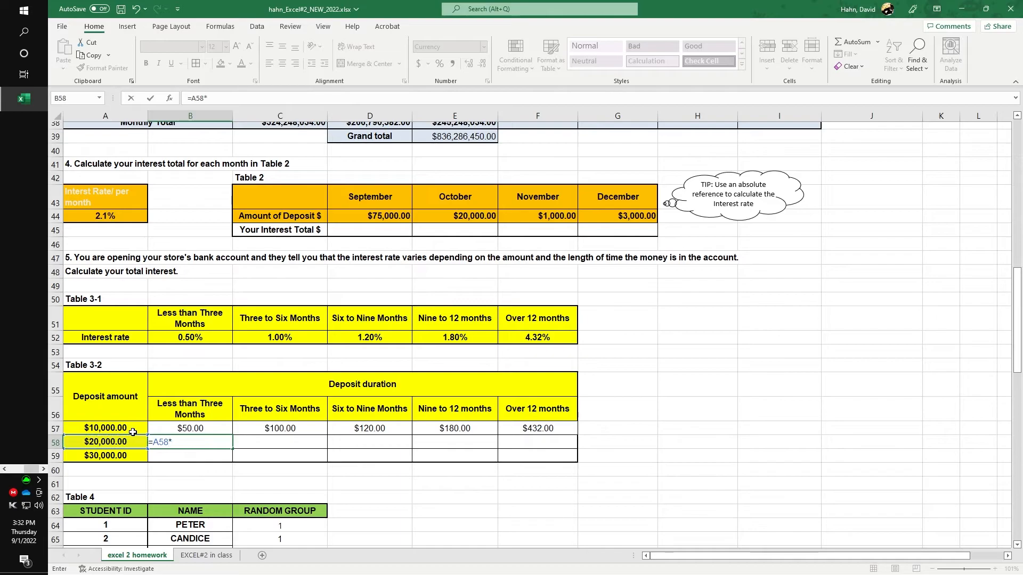
click(202, 339)
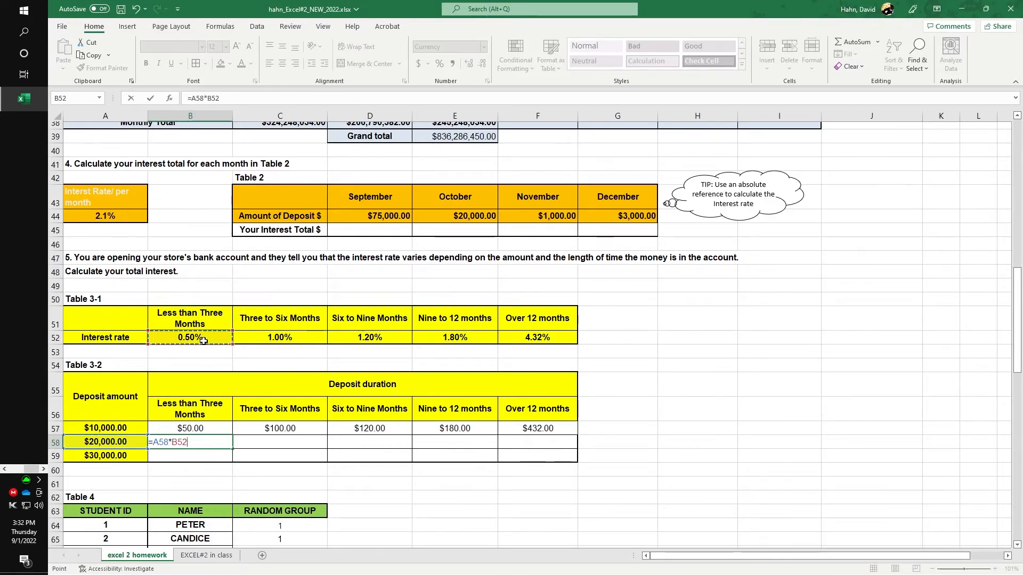
click(156, 442)
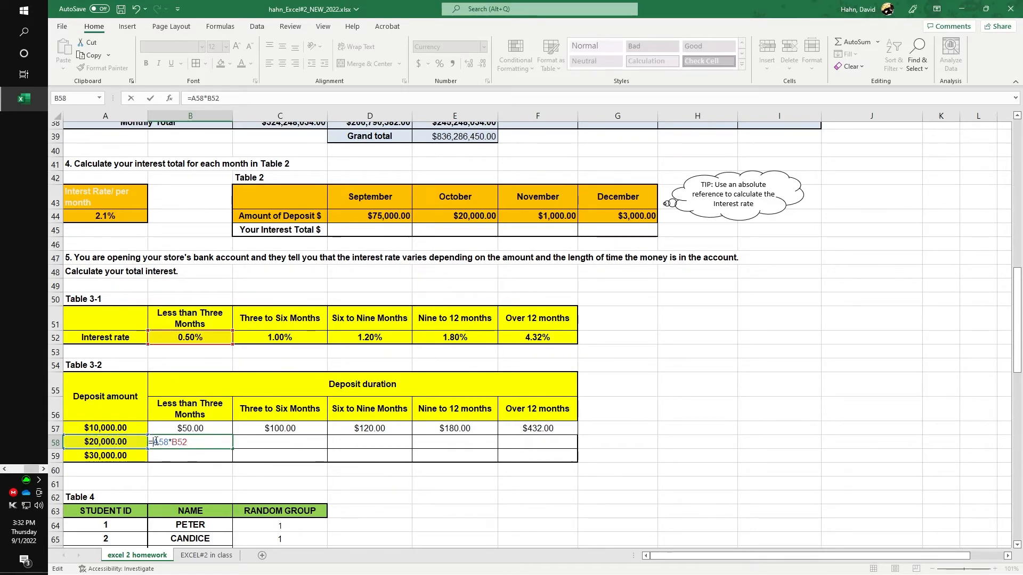
text($)
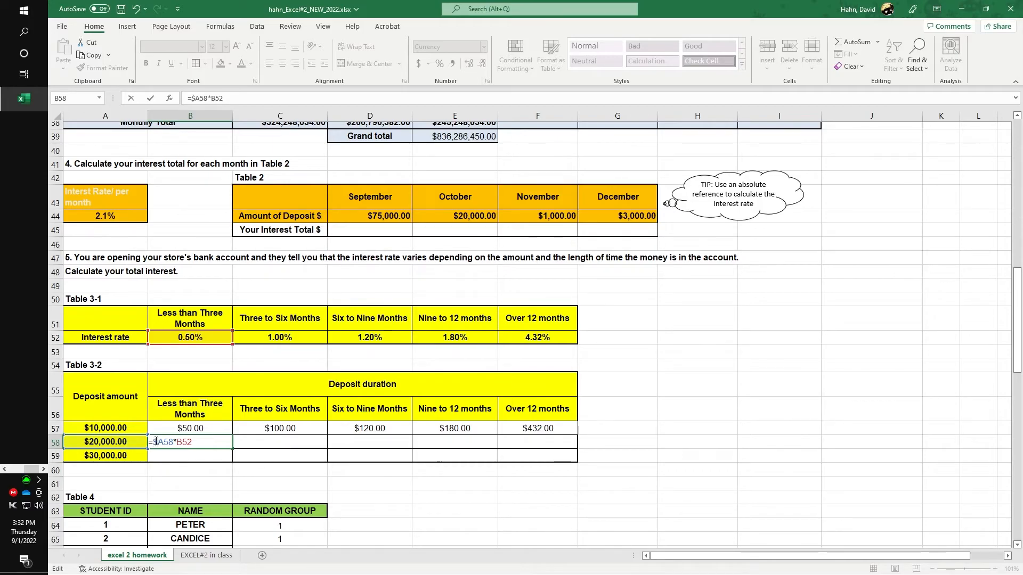
key(Return)
click(155, 441)
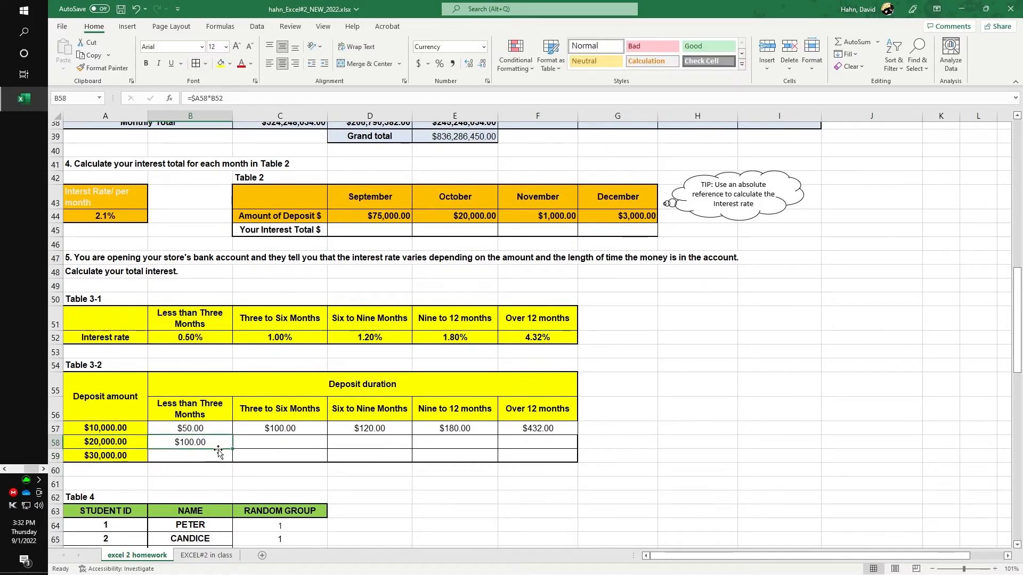
drag(230, 450, 538, 443)
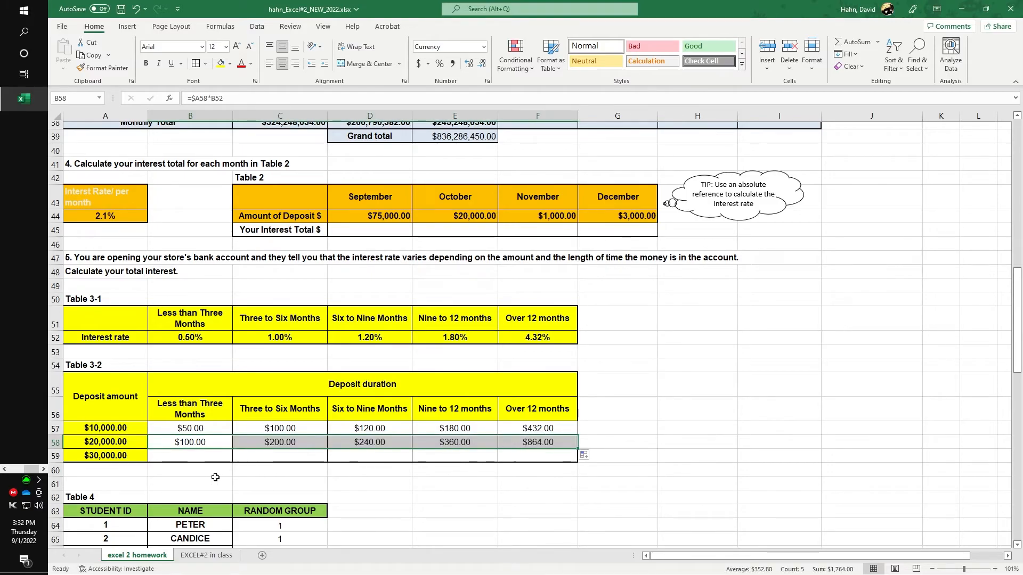
Step: Enter =$A59*B52 in B59 for the interest on the $30,000 deposit and fill it across to F59
click(127, 457)
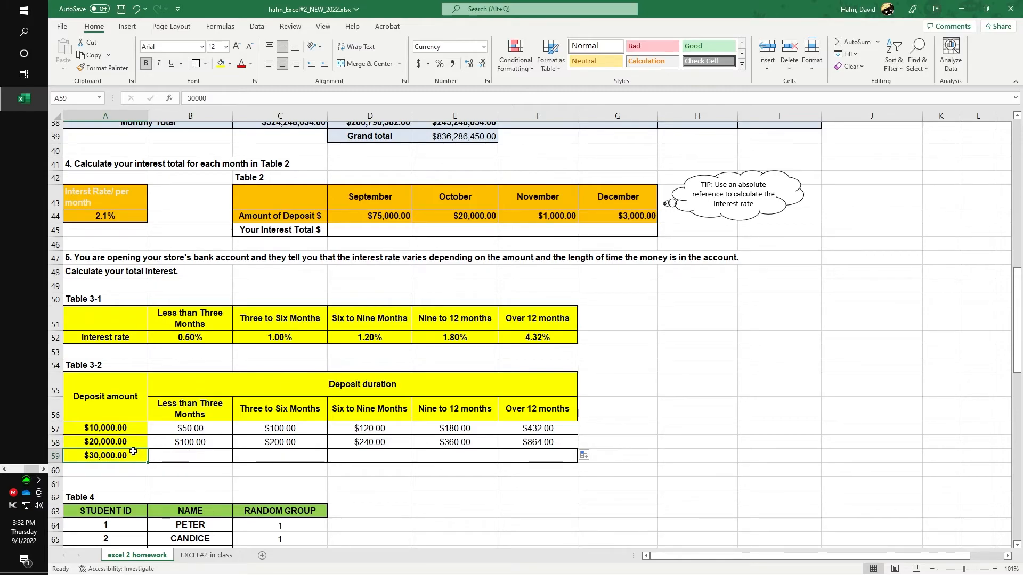
click(160, 457)
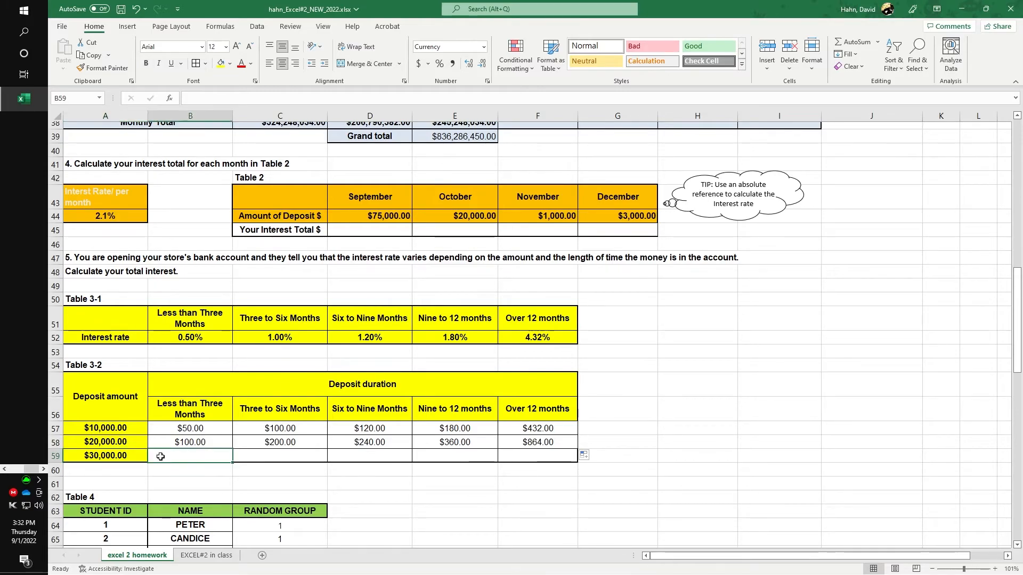
text(=)
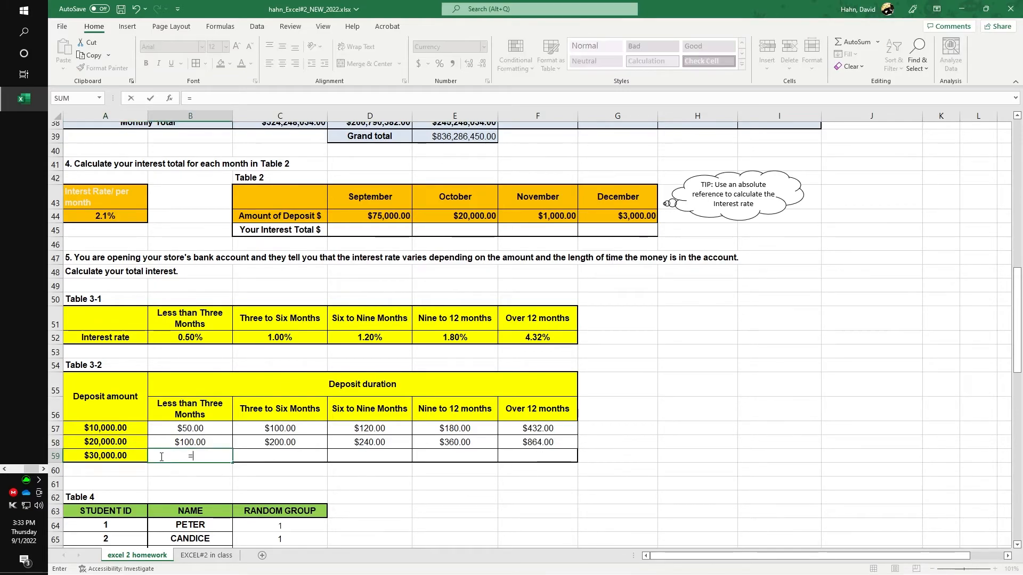
click(107, 456)
click(160, 457)
text(*)
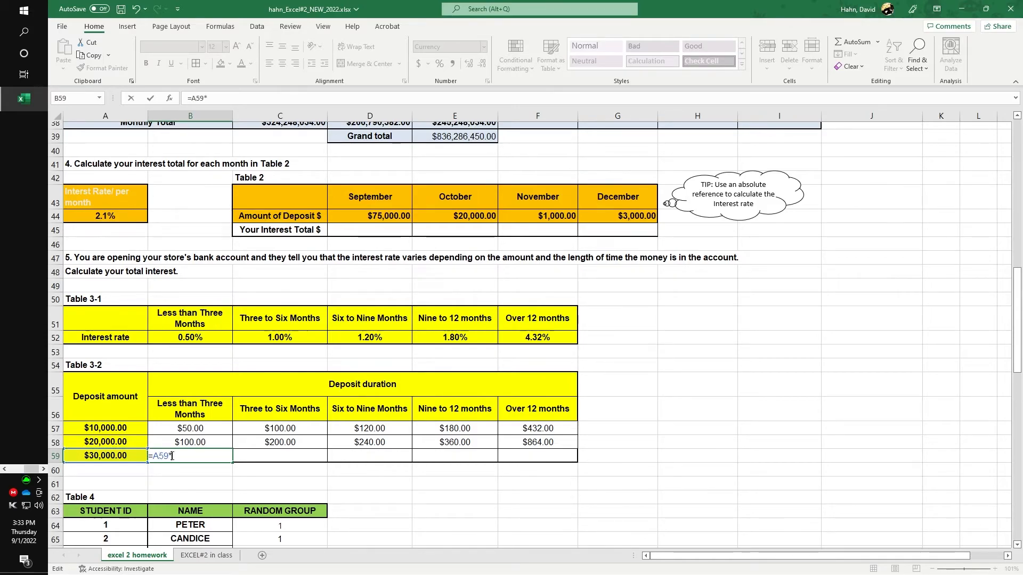
click(184, 337)
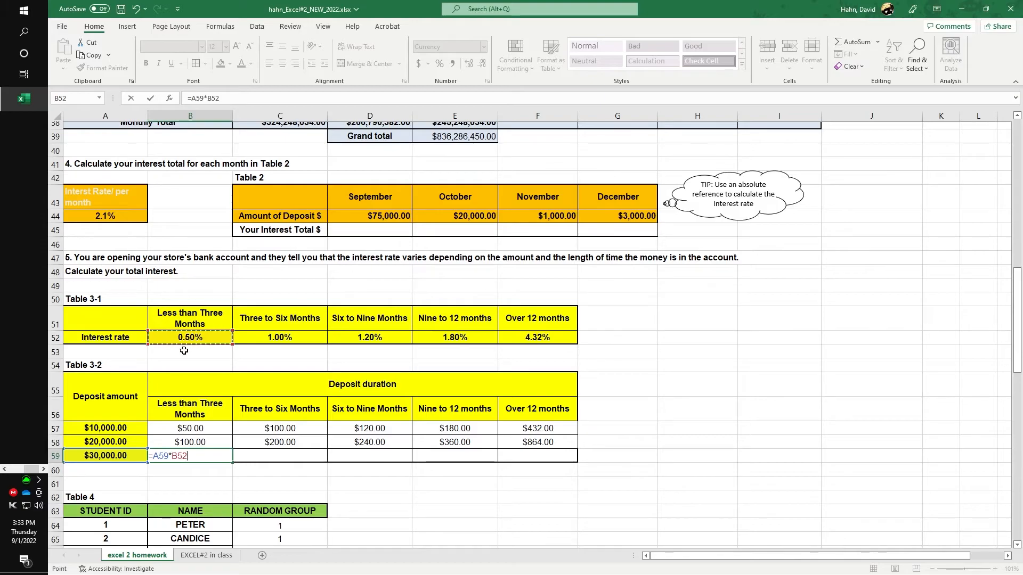
click(154, 456)
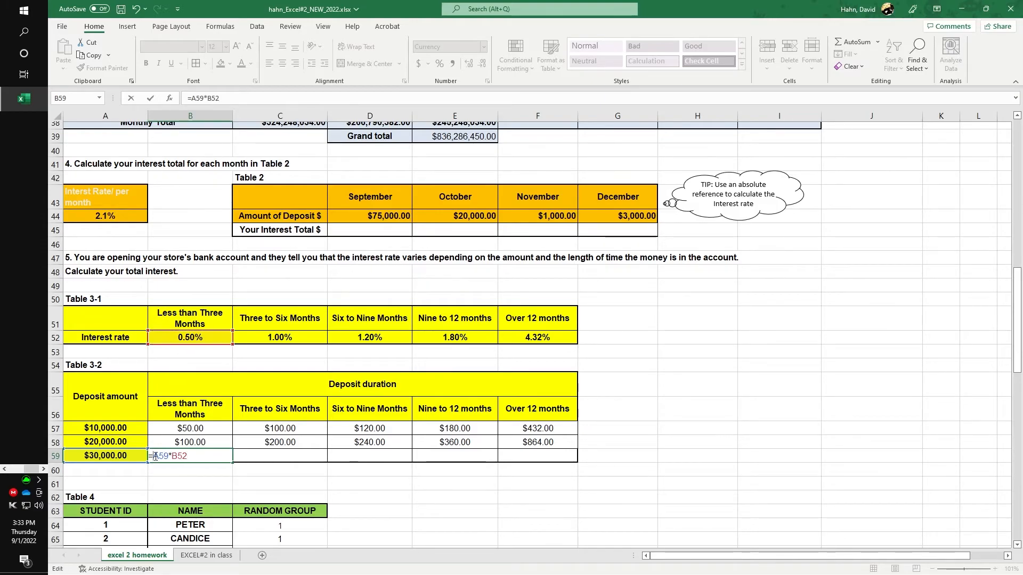
text($)
key(Return)
click(154, 457)
drag(232, 463, 558, 461)
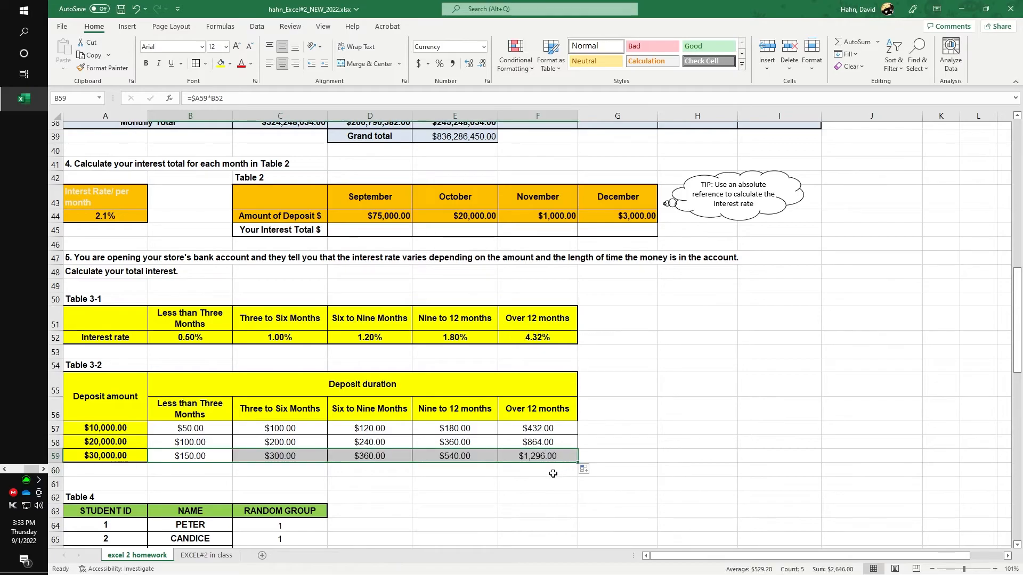
Step: Enter =$A44*D44 in D45 for the September interest total in Table 2 and fill it across to G45
scroll(607, 450, up, 6)
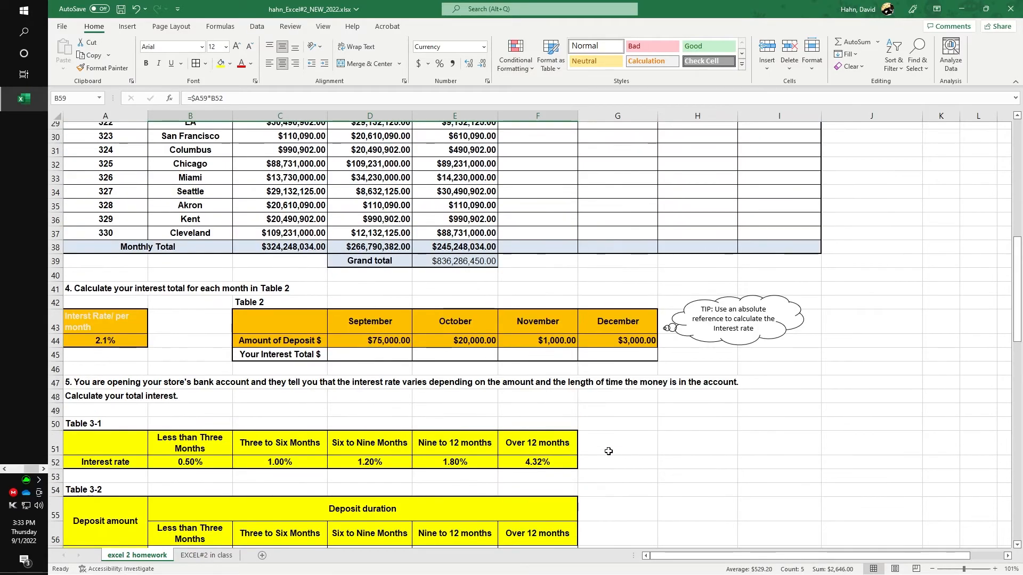
scroll(463, 438, down, 2)
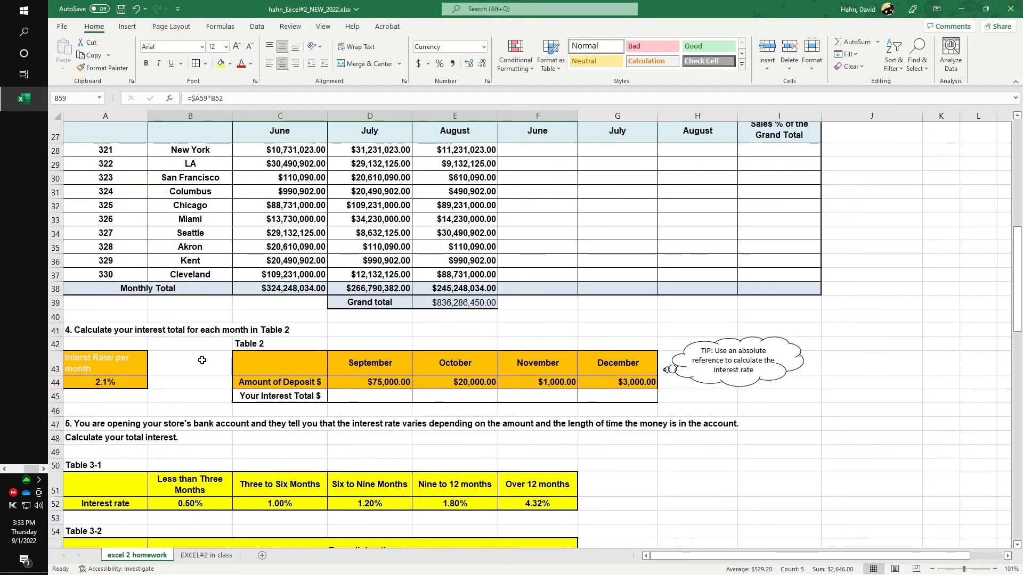
click(362, 394)
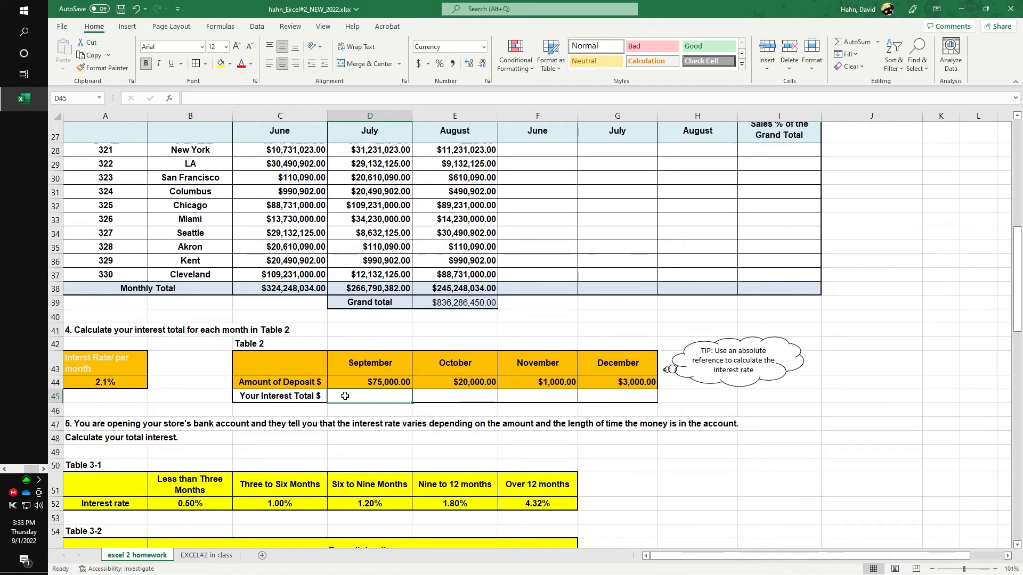
text(=)
click(138, 383)
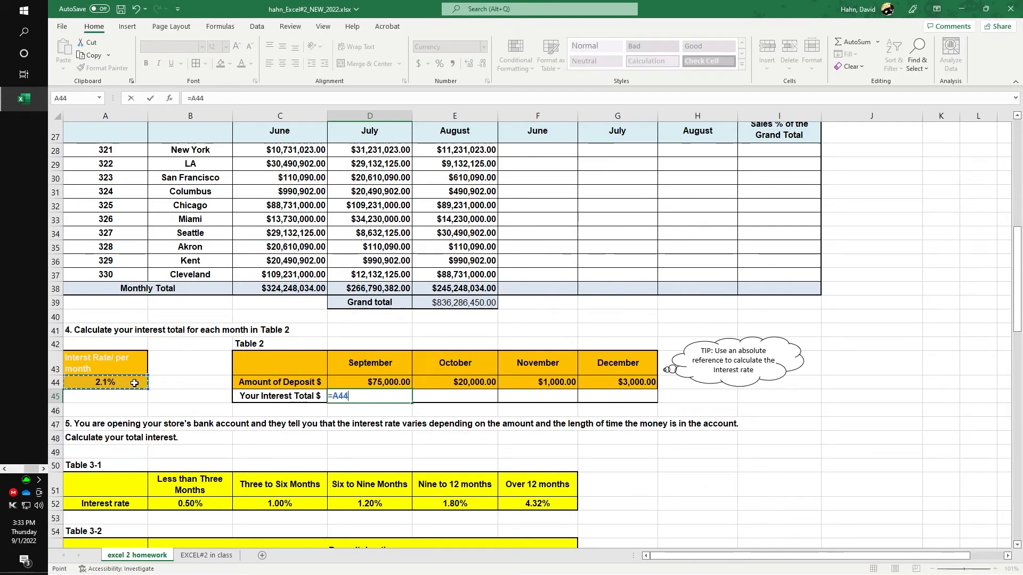
text(*)
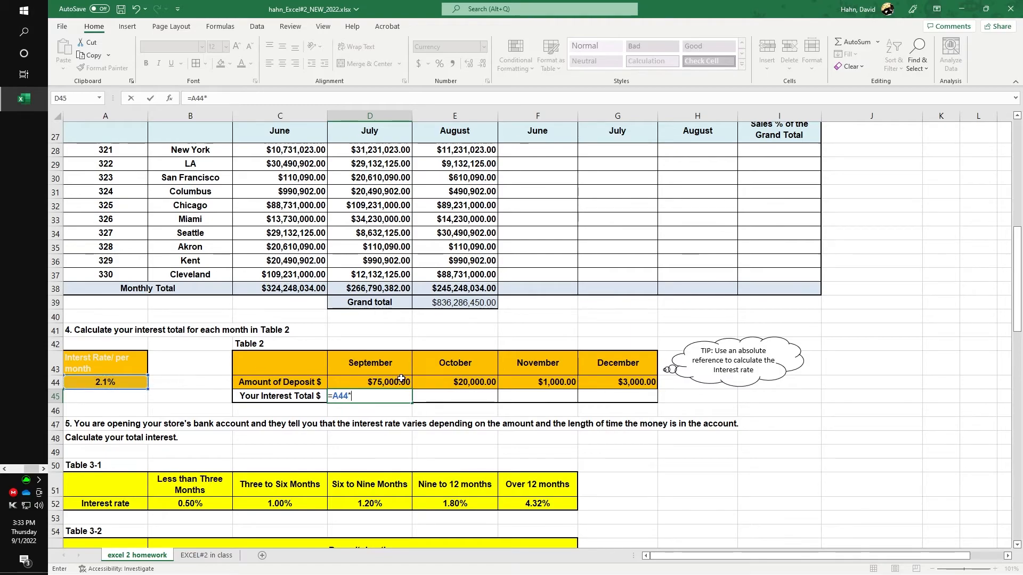
click(378, 382)
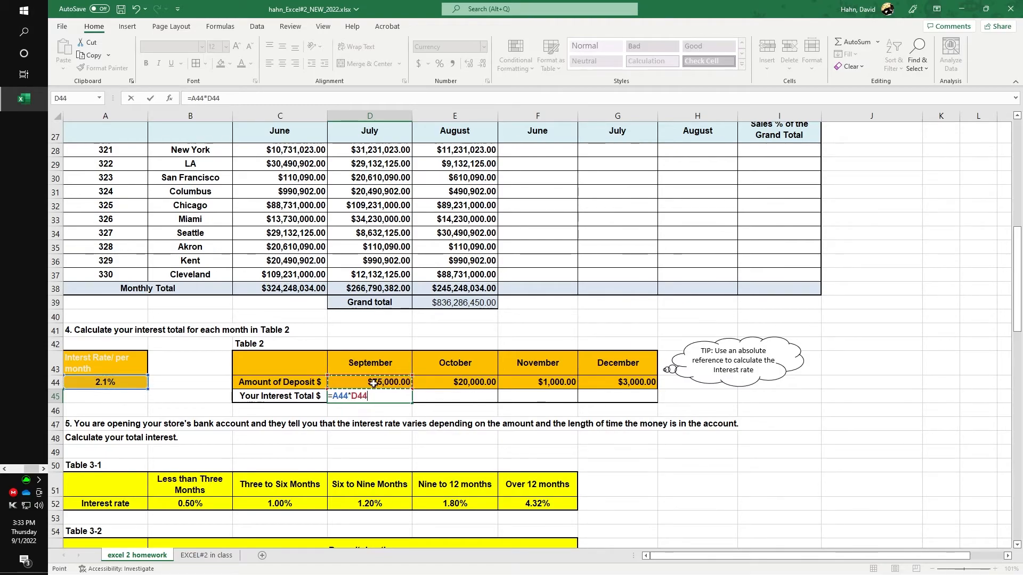
click(330, 396)
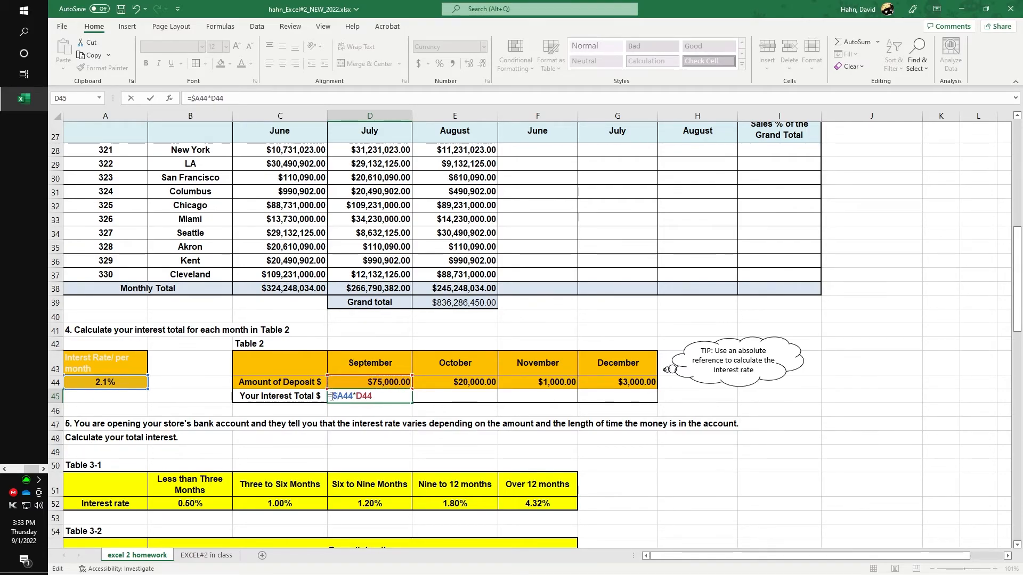
key(Return)
click(364, 397)
drag(411, 403, 618, 402)
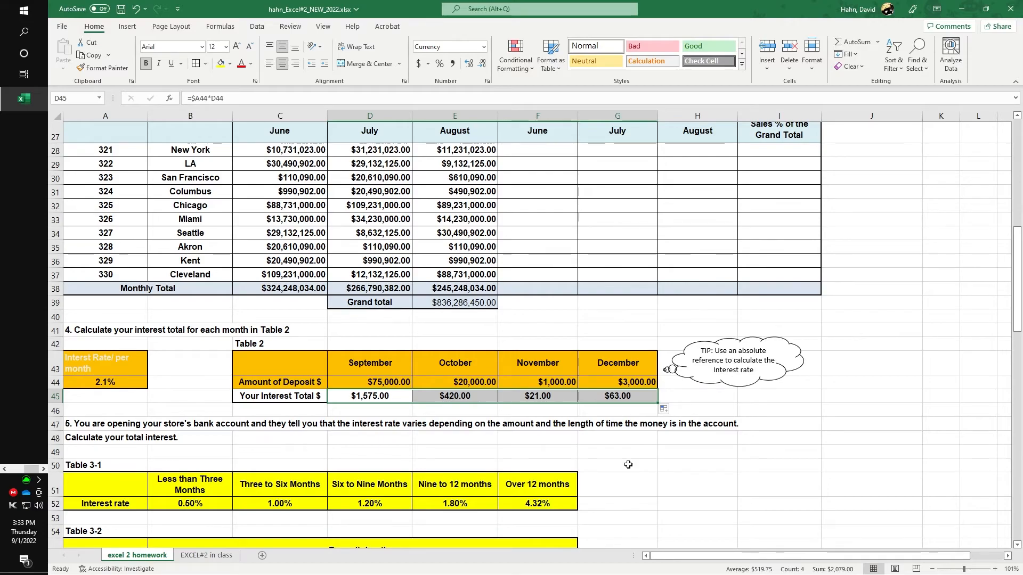
Step: Examine New York's June sales, the June monthly total and the empty percentage column in Table 1
scroll(595, 376, up, 3)
click(564, 297)
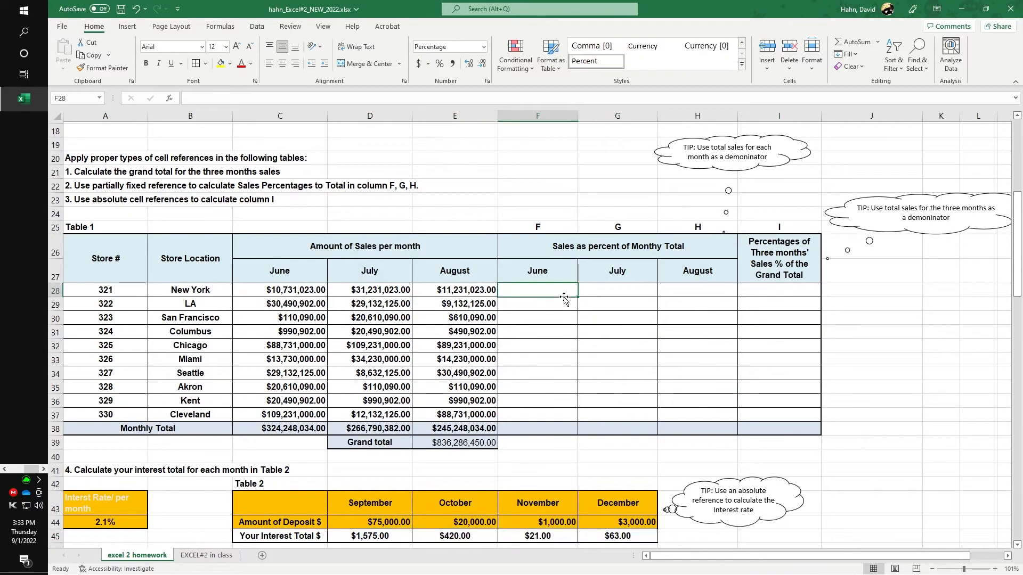
key(Left)
key(Left)
key(Left)
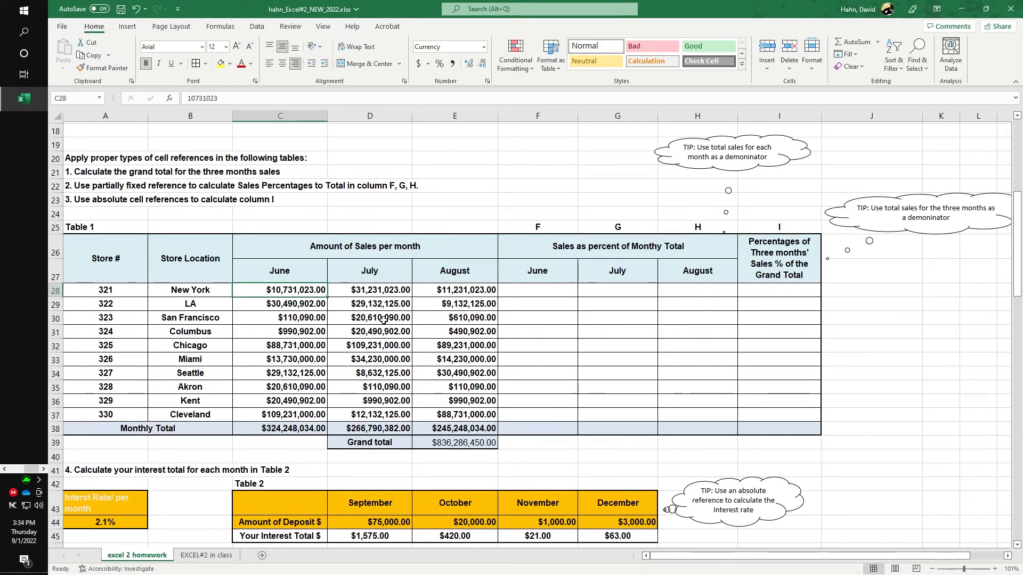
key(ctrl+Down)
click(286, 291)
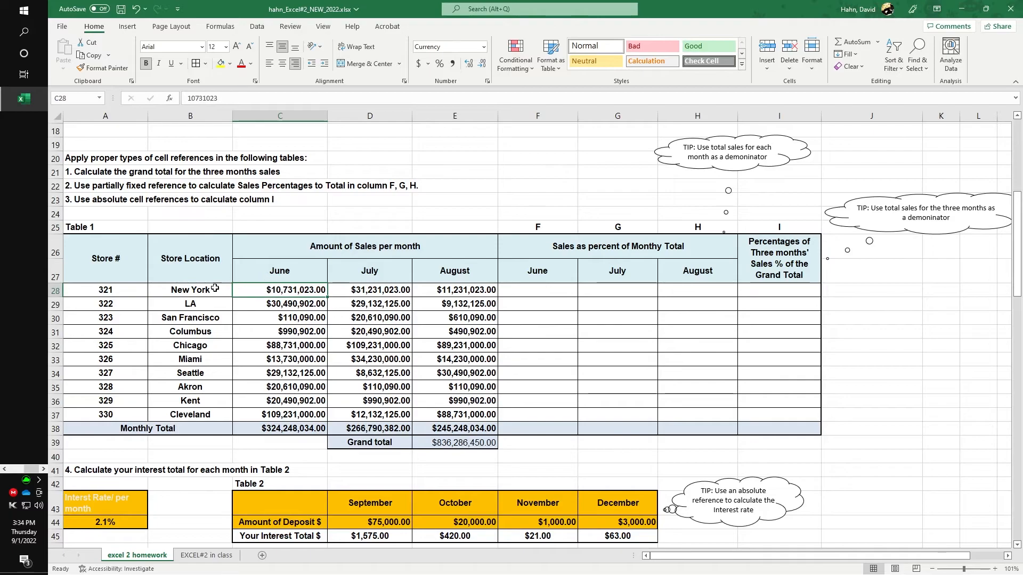
click(525, 289)
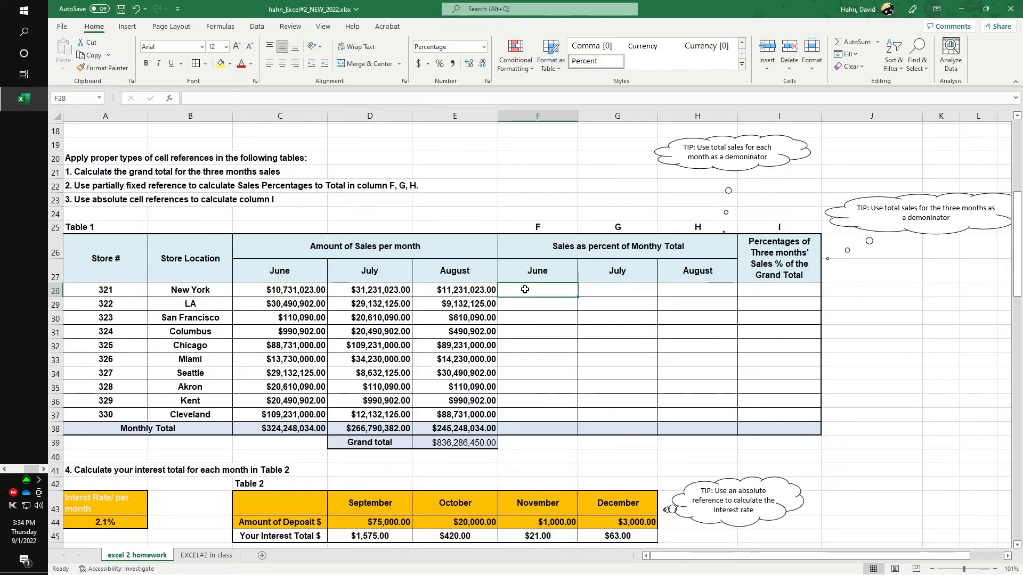
click(296, 291)
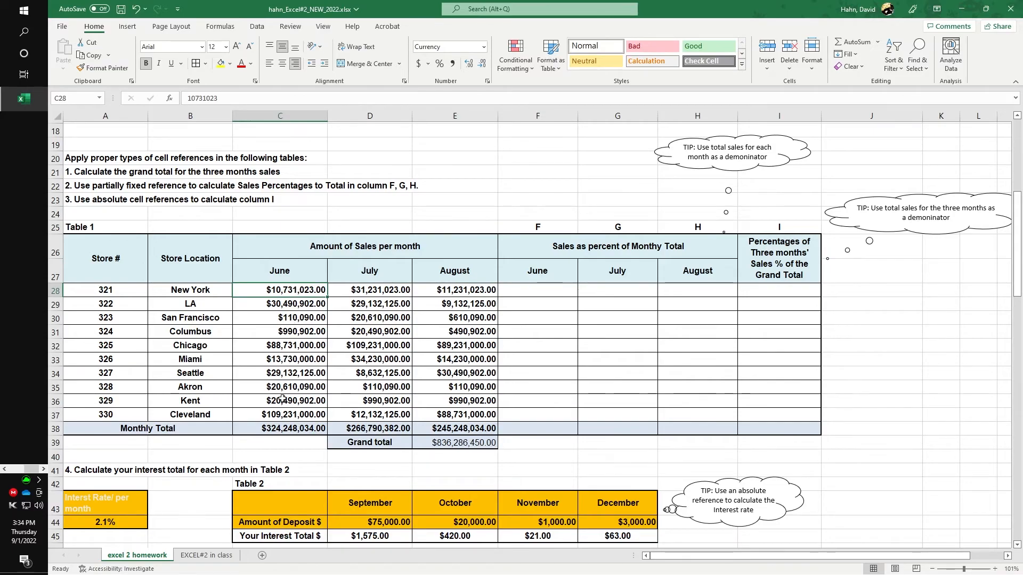
click(283, 430)
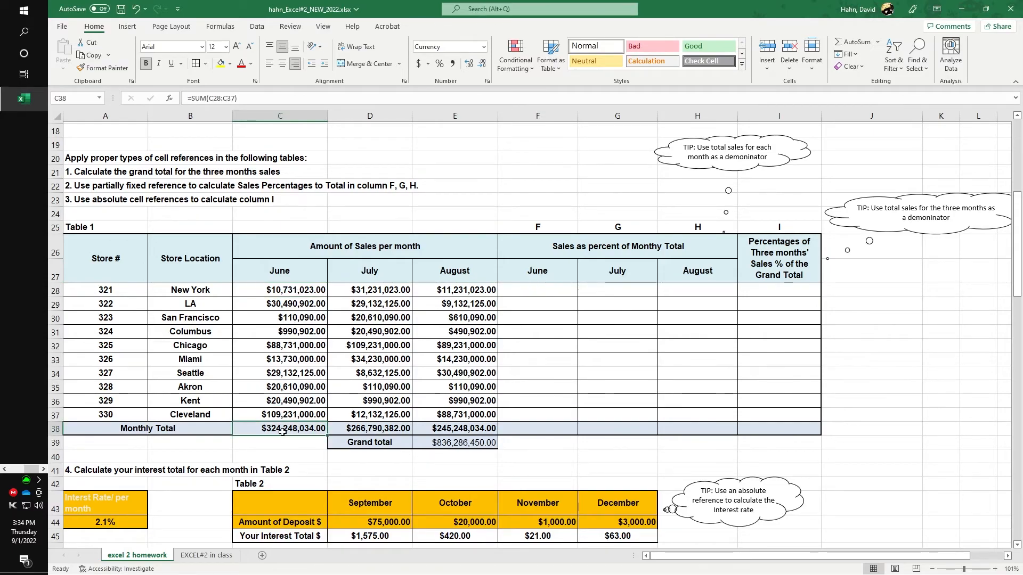
Step: Enter =C28/C38 in F28 to calculate New York's June sales as a percentage of the monthly total
click(525, 292)
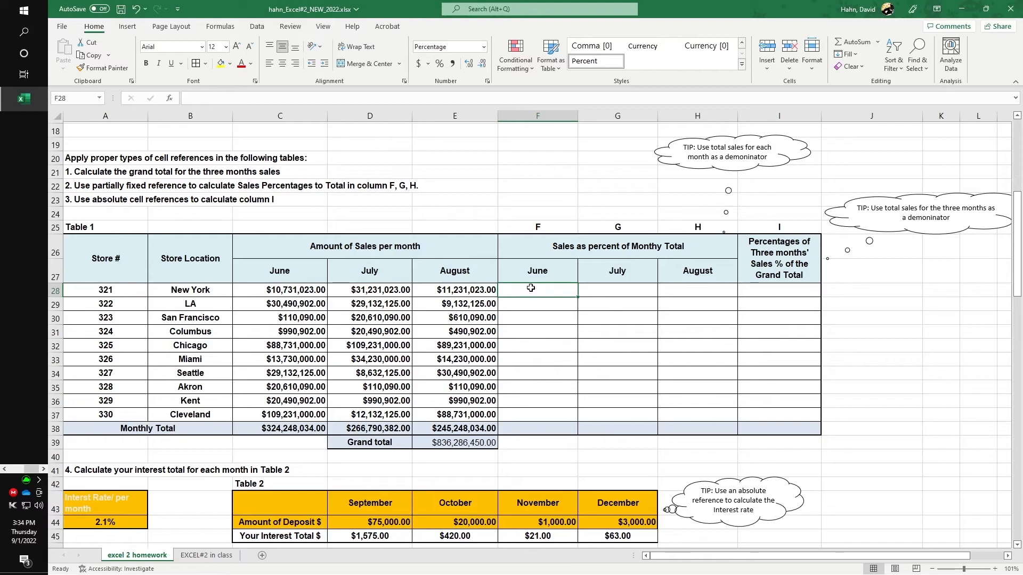
text(=)
click(309, 291)
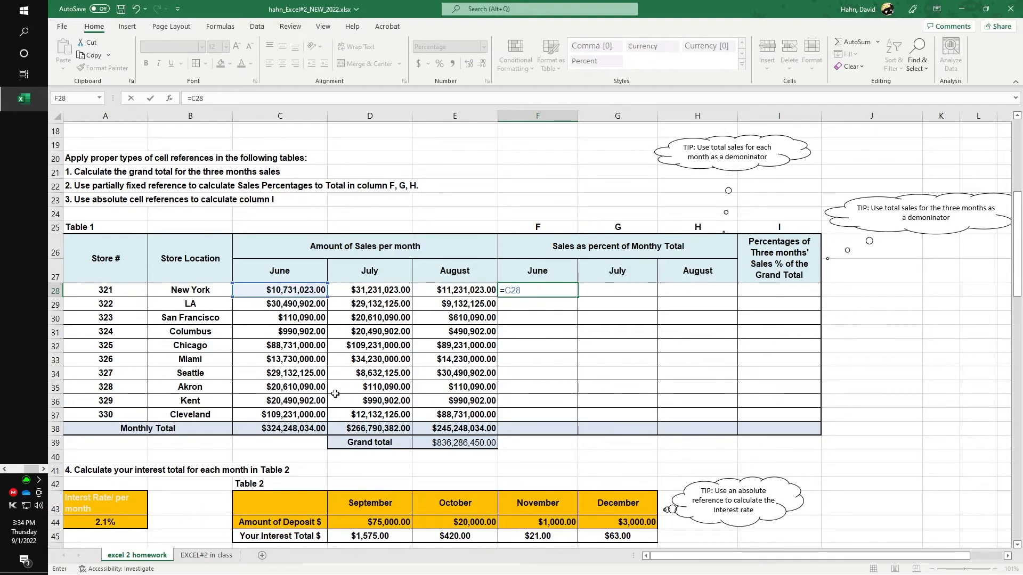
text(/)
click(282, 430)
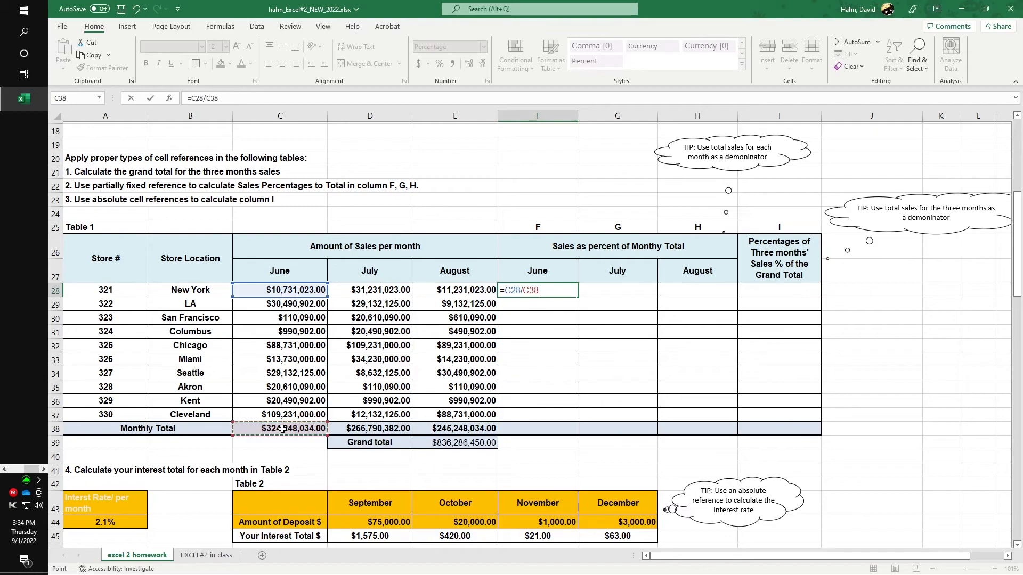
key(Return)
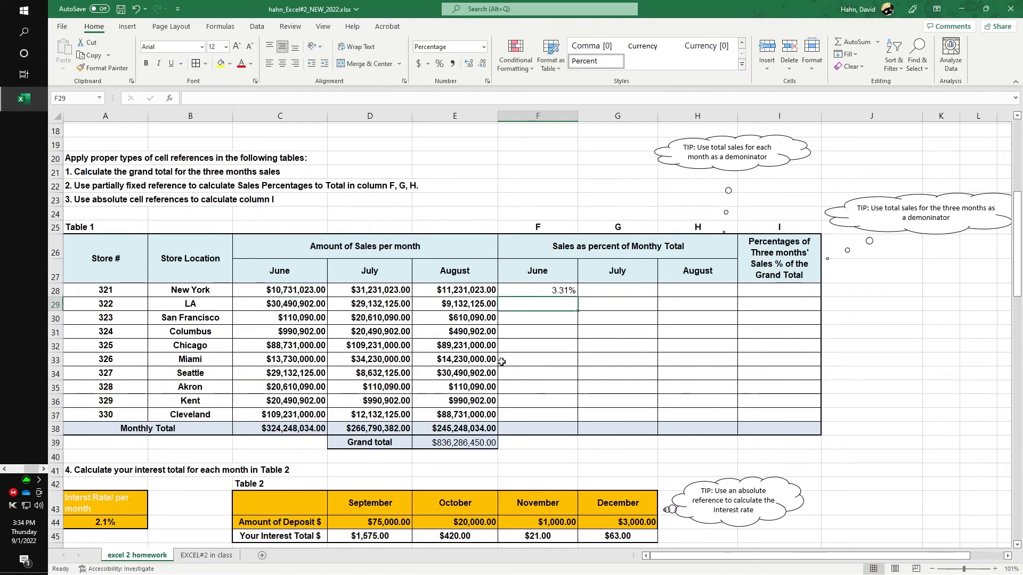
mouse_move(546, 289)
mouse_down()
mouse_move(628, 319)
mouse_move(747, 418)
mouse_move(639, 330)
mouse_move(554, 293)
mouse_move(542, 298)
mouse_up()
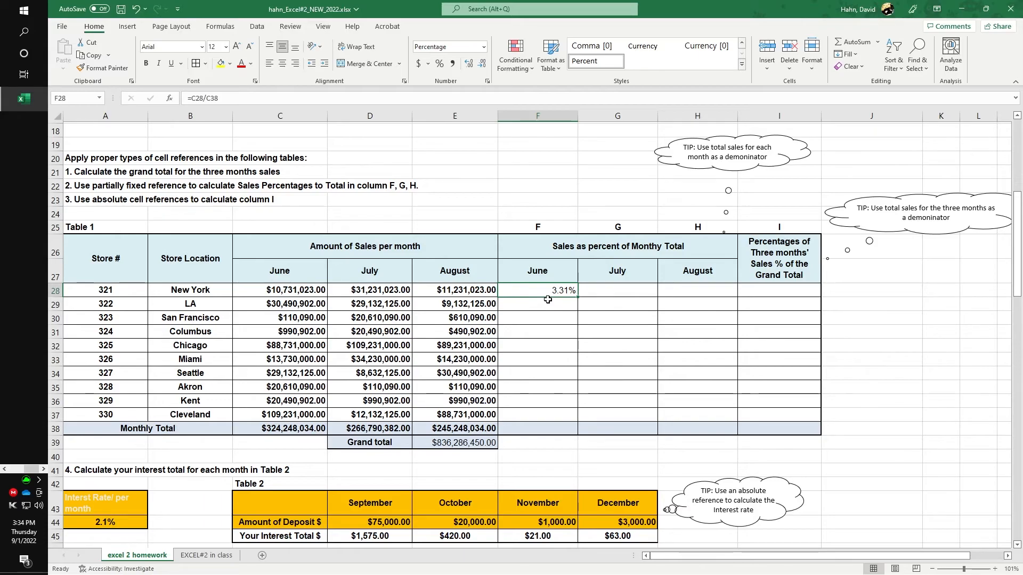
Step: Try filling New York's June percentage formula from F28 down to F38, and undo the fill
mouse_move(551, 288)
mouse_down()
mouse_move(549, 428)
mouse_move(555, 289)
mouse_up()
drag(577, 298, 569, 437)
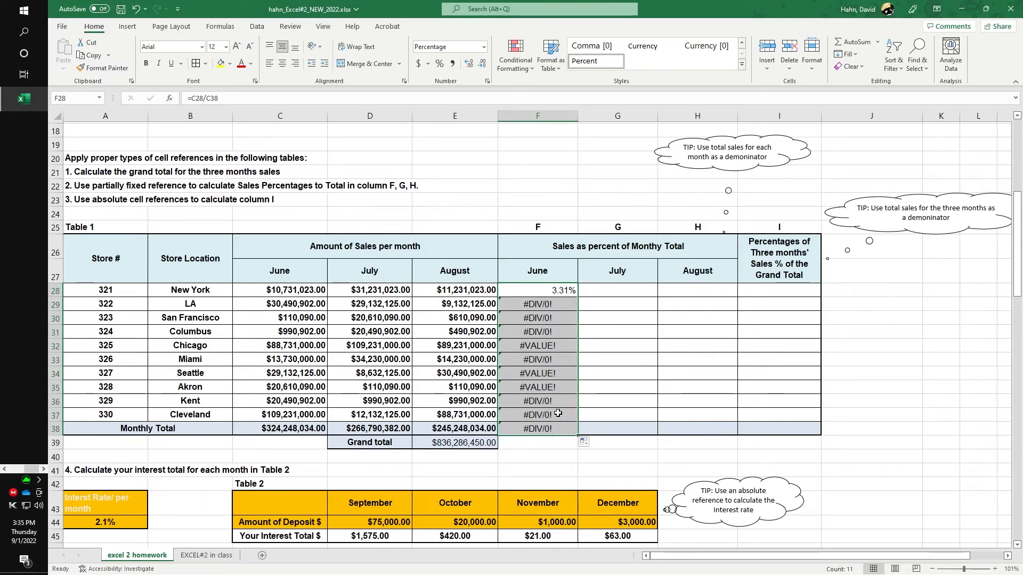
key(ctrl+z)
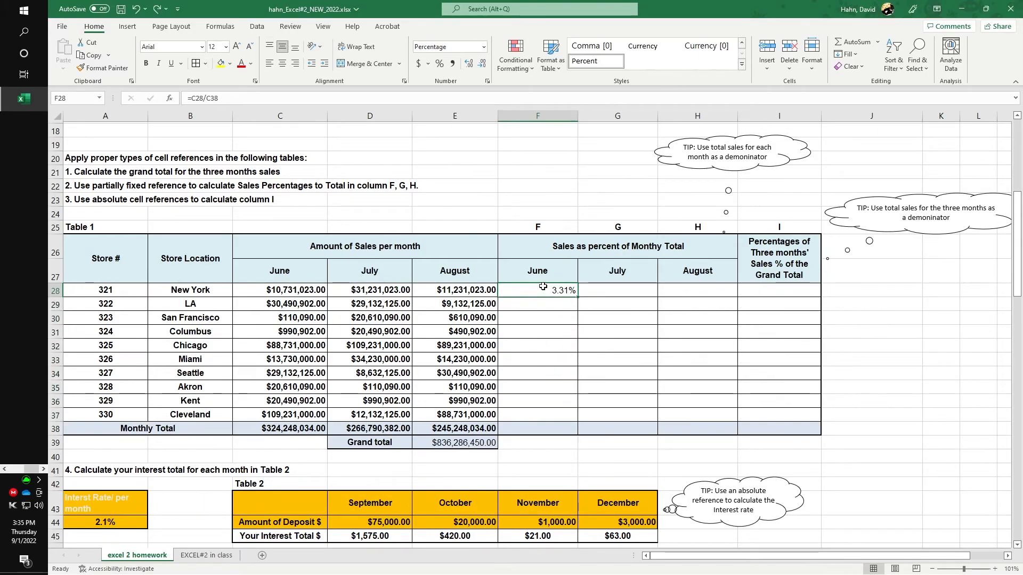
Step: Change the June percentage formula in F28 to =C28/C$38 and fill it down to F38
double_click(542, 288)
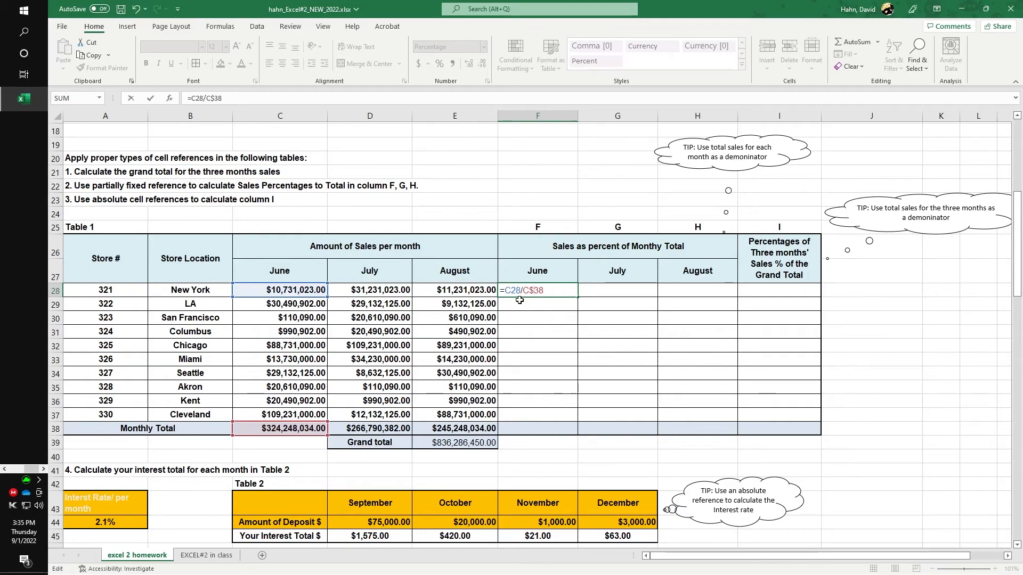
key(Return)
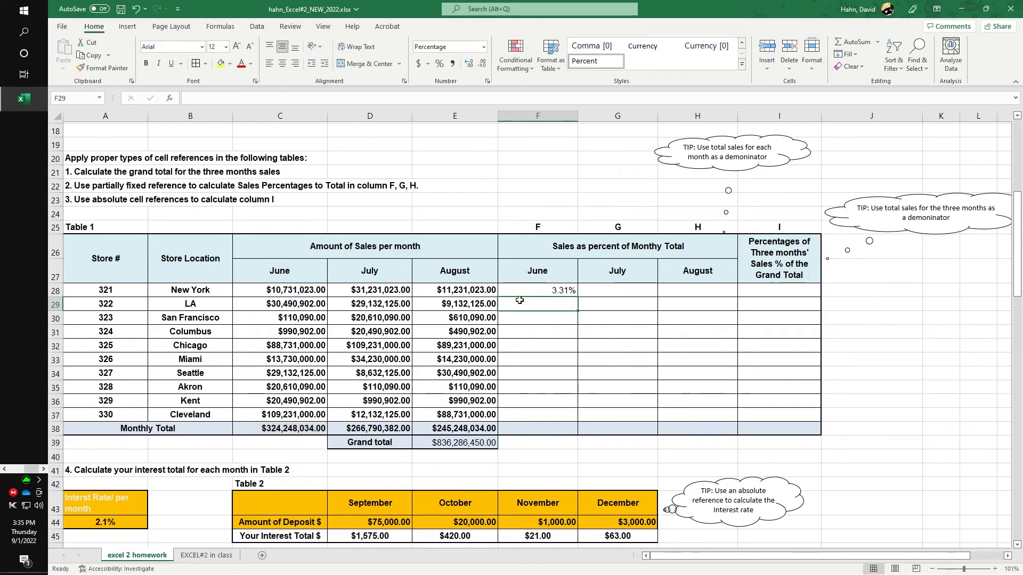
click(517, 292)
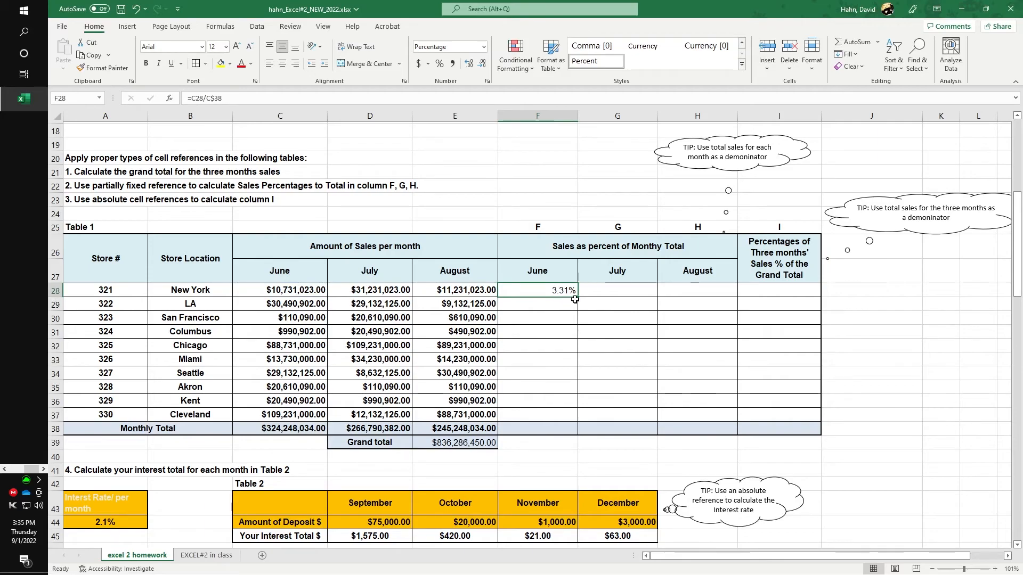
drag(575, 300, 574, 432)
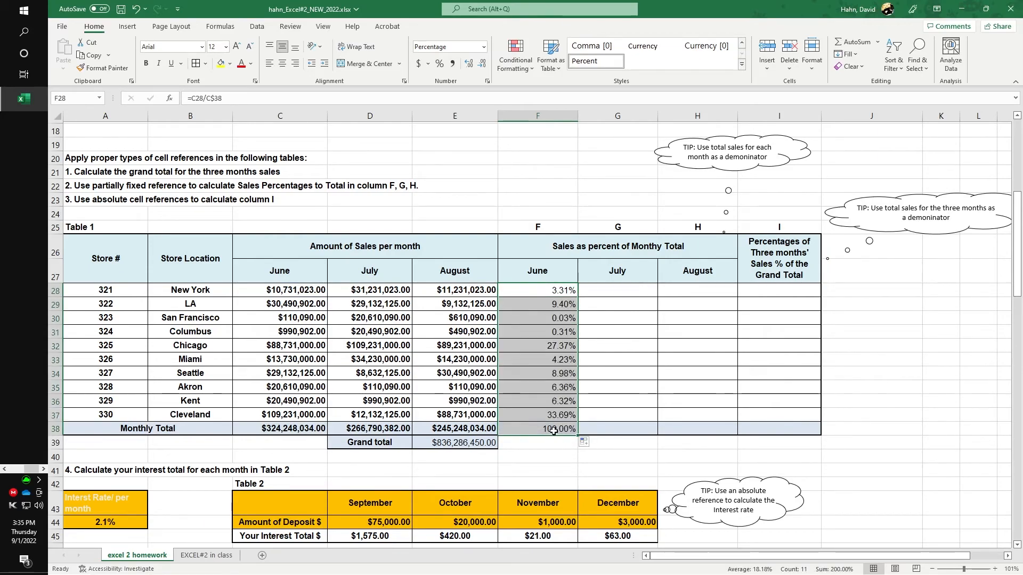
Step: Enter =D28/D$38 in G28 for New York's July percentage of the monthly total and fill it down to G38
click(635, 293)
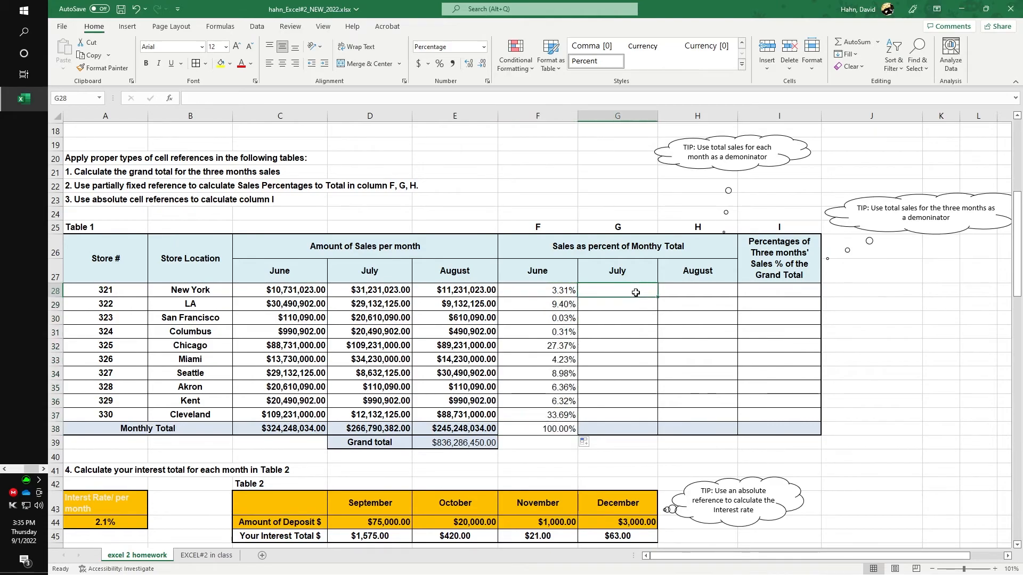
text(=)
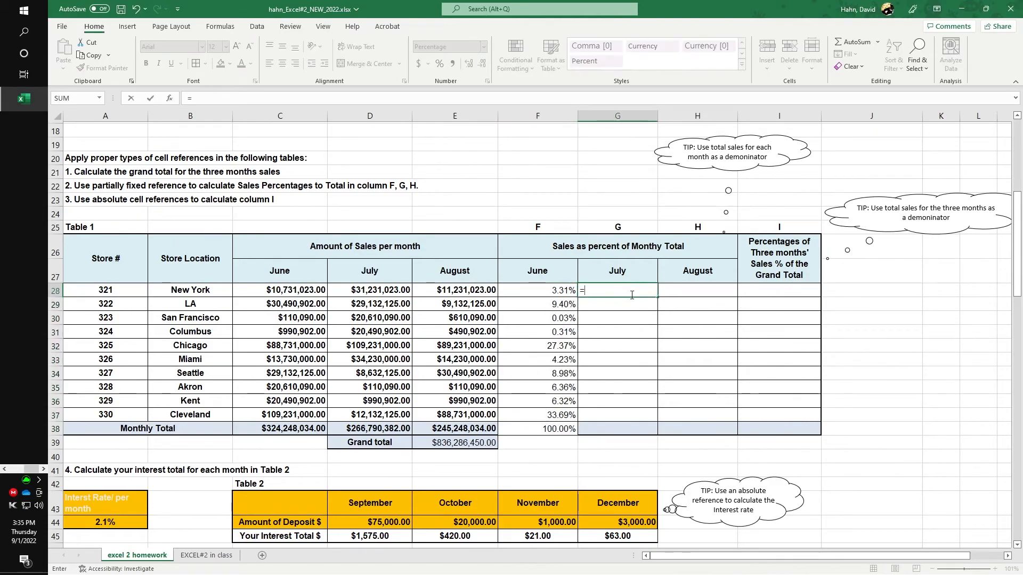
click(397, 295)
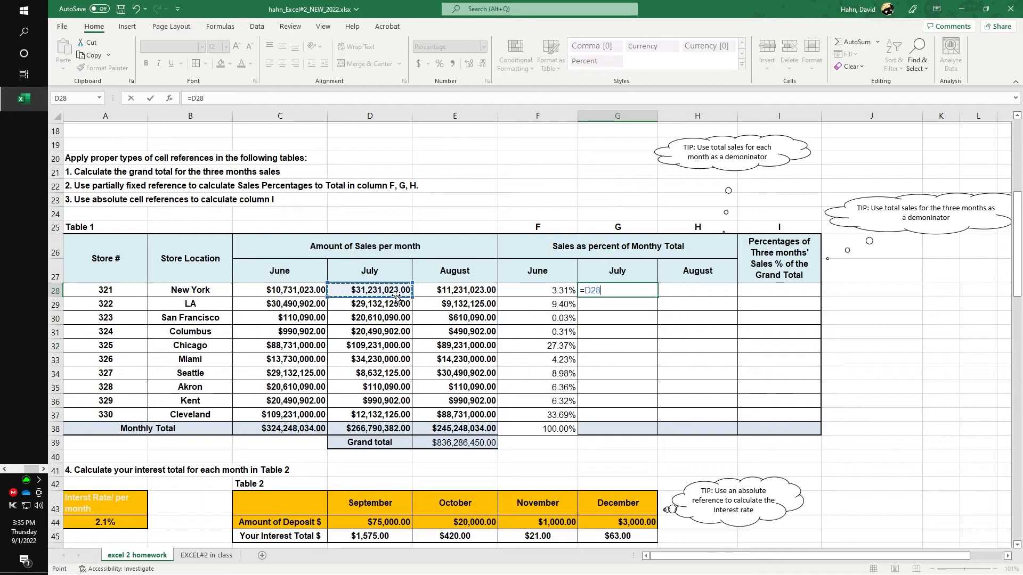
click(354, 429)
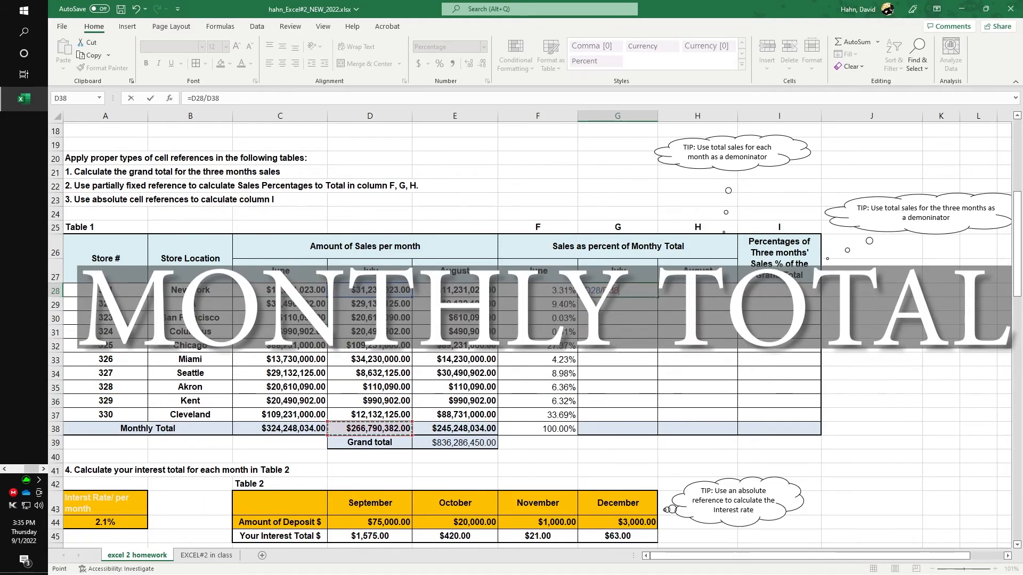
key(F2)
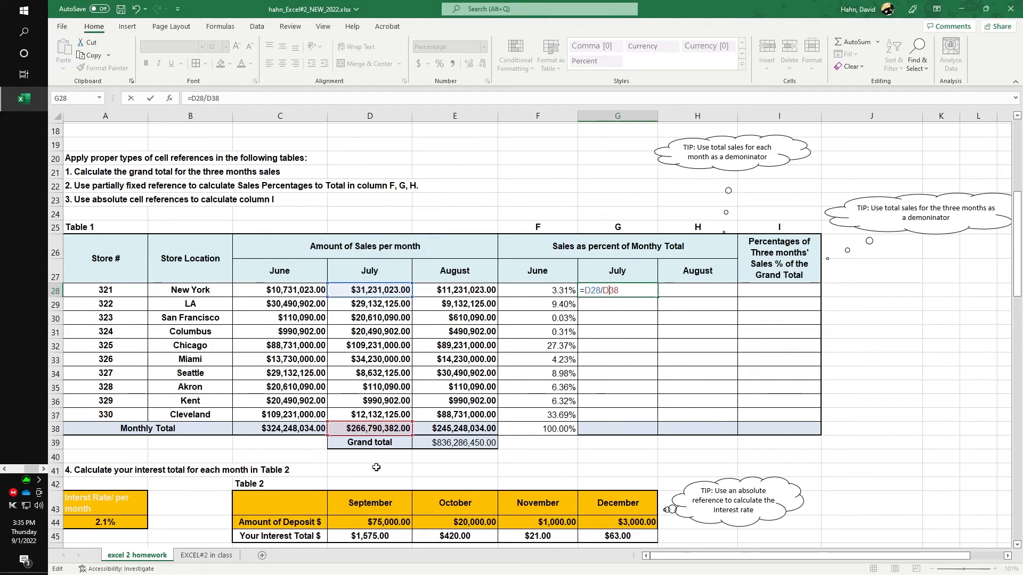
key(Left)
key(Left)
text($)
key(Return)
click(601, 291)
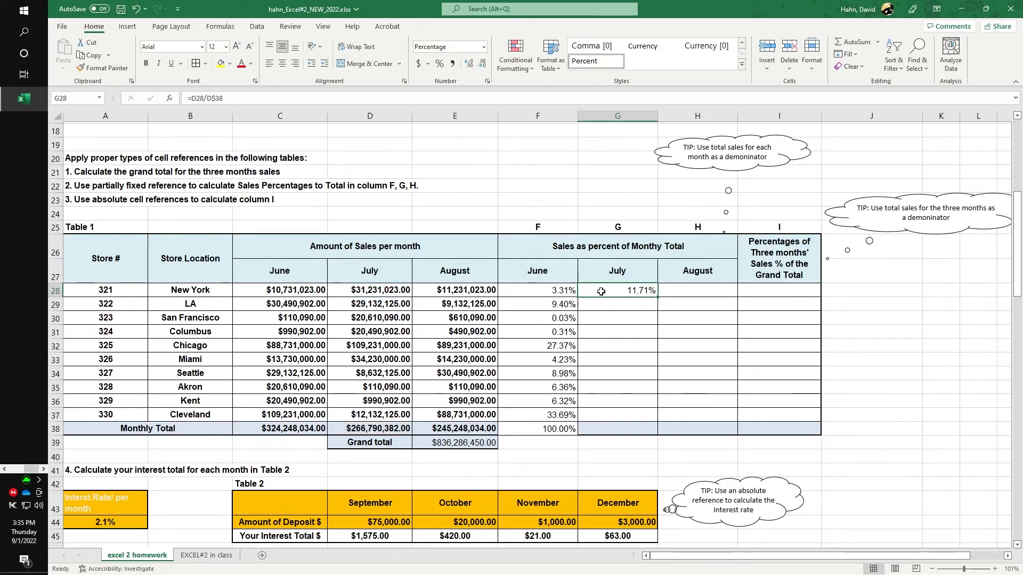
drag(655, 296, 646, 436)
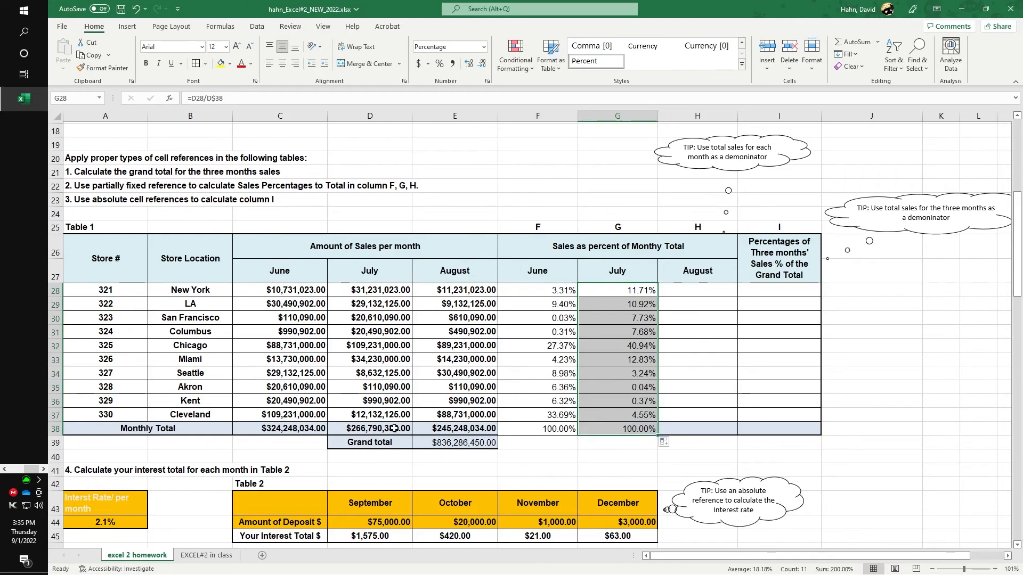
Step: Enter =E28/E$38 in H28 for New York's August percentage of the monthly total and fill it down to H38
click(706, 292)
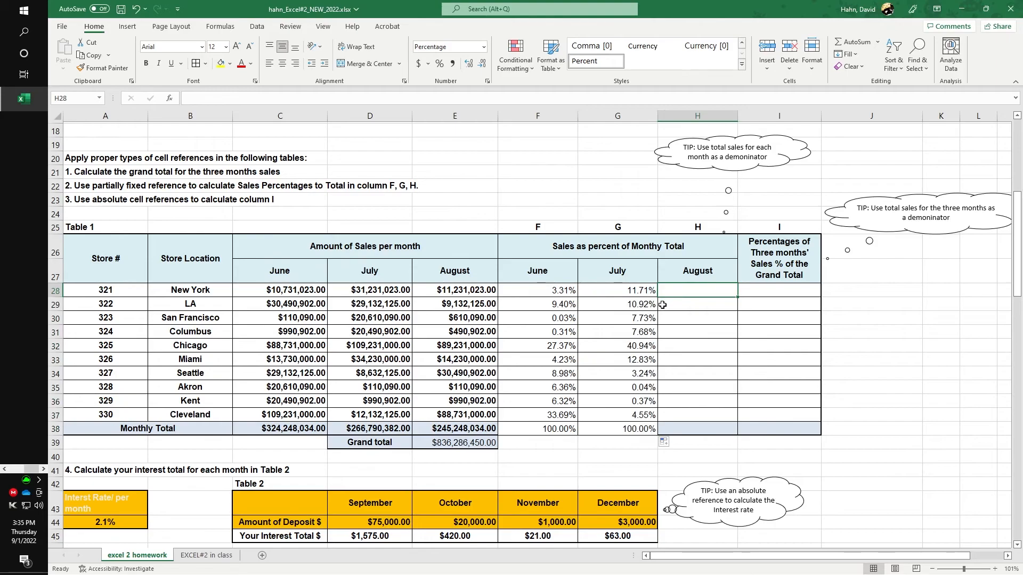
text(=)
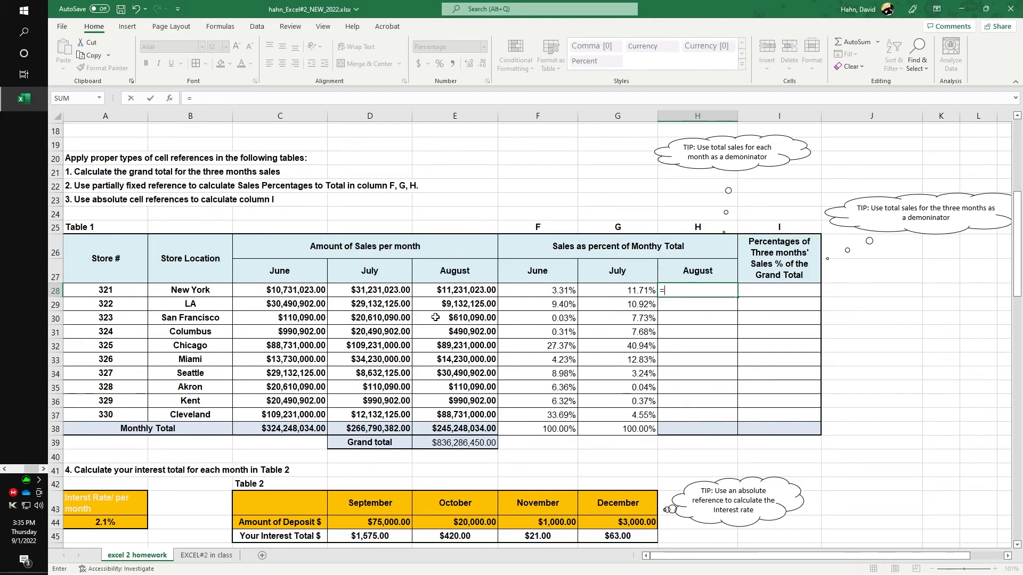
click(457, 291)
text(/)
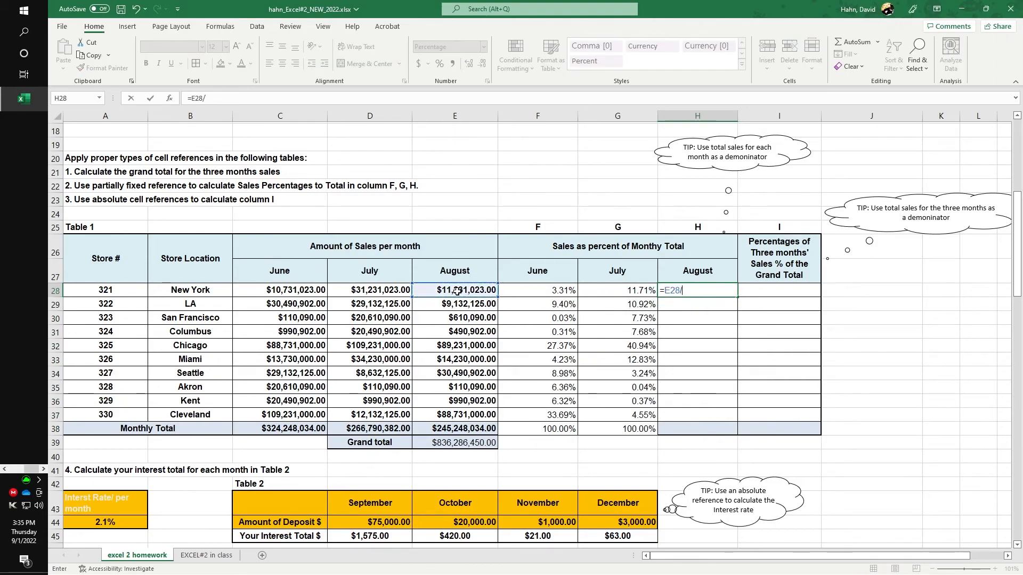
click(439, 429)
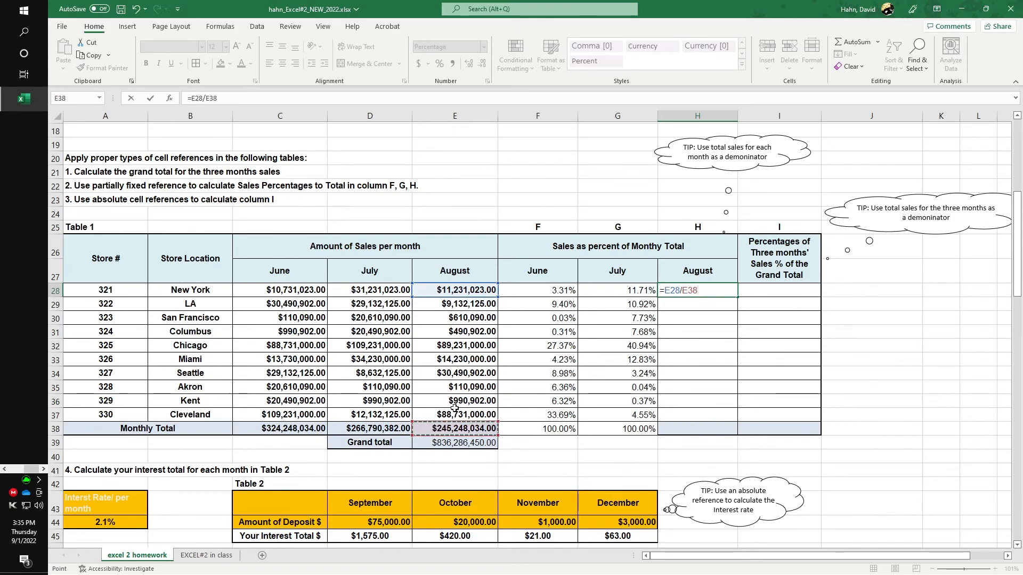
click(689, 292)
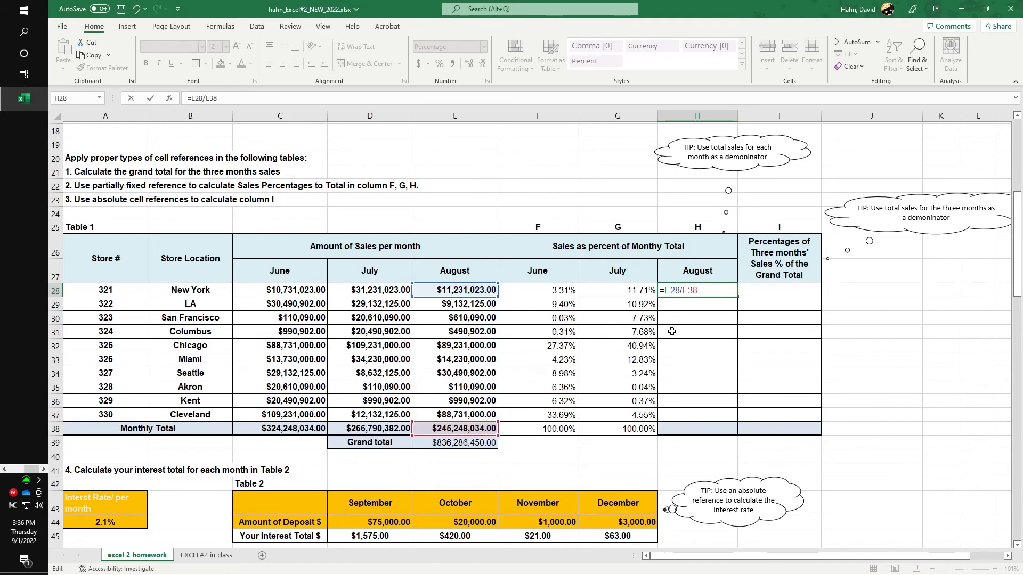
key(Return)
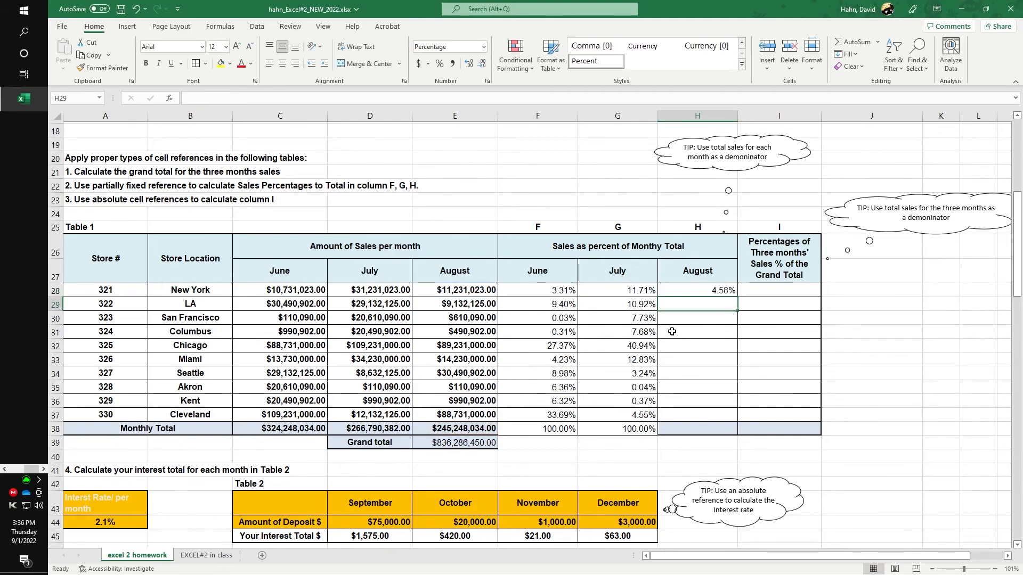
click(697, 290)
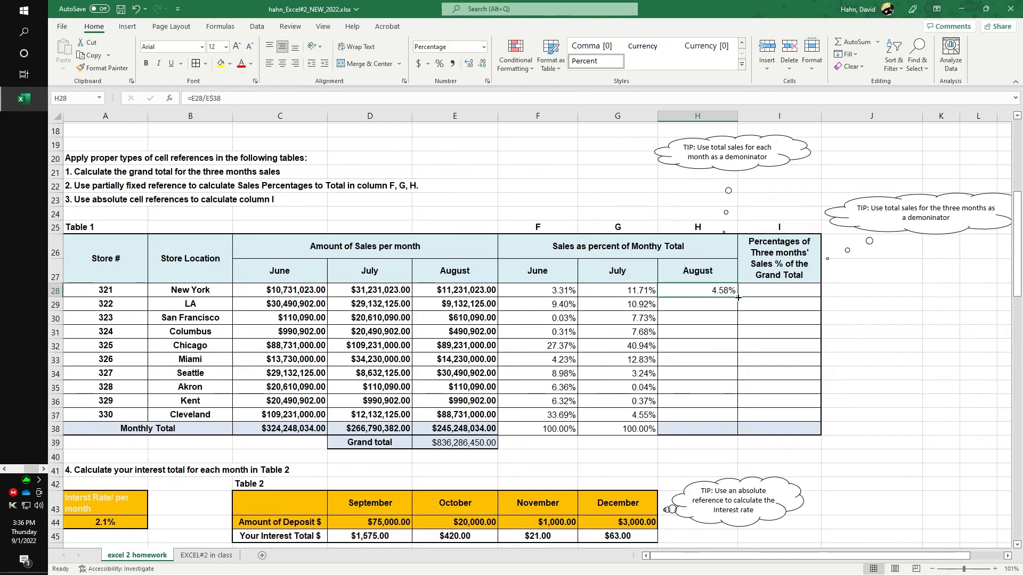
drag(738, 297, 714, 430)
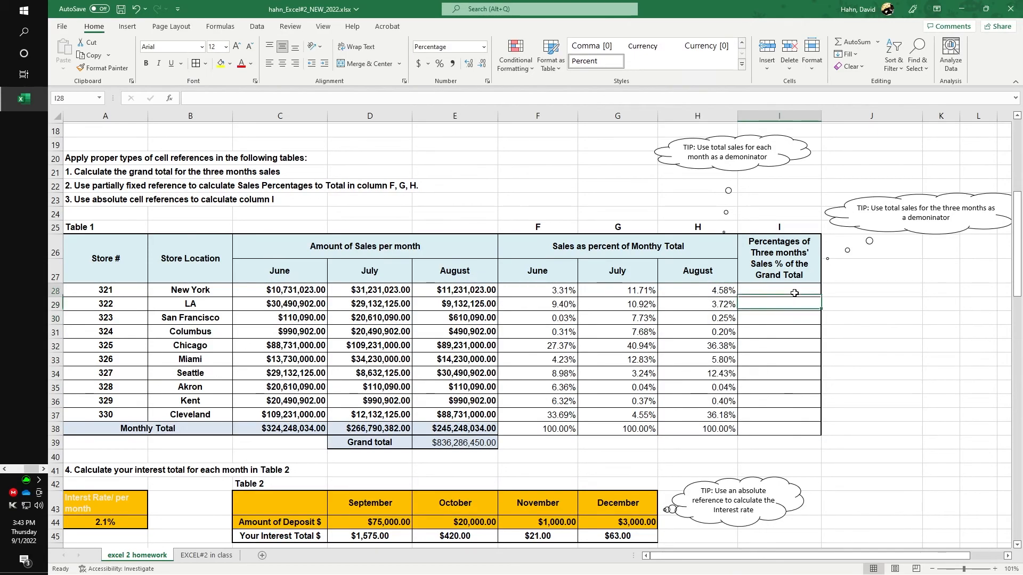
Step: Build the formula =SUM(C28:E28)/E39 in I28 for New York's three-month sales as a percentage of the grand total
click(782, 290)
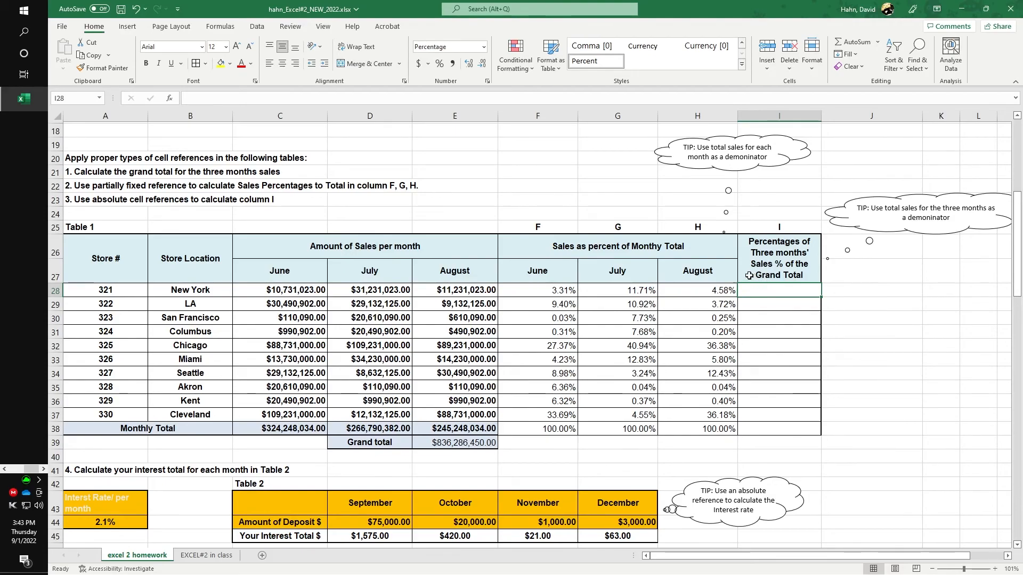
text(=)
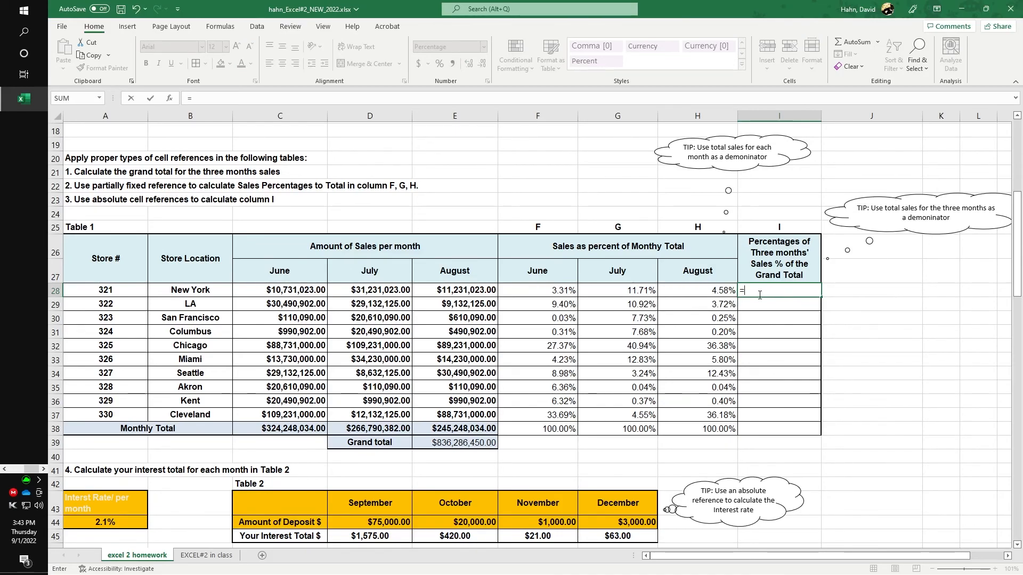
drag(306, 289, 422, 287)
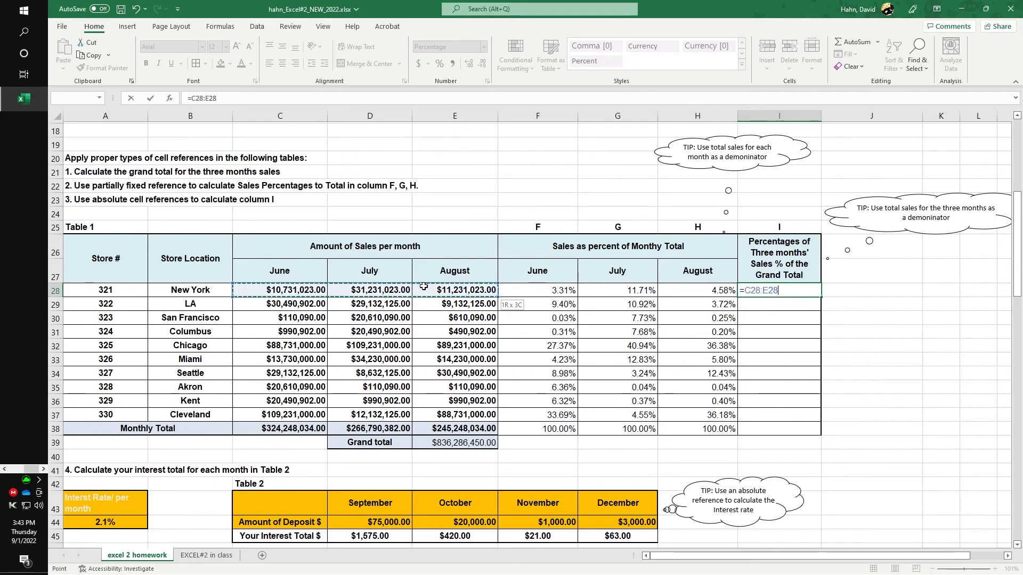
drag(779, 291, 748, 295)
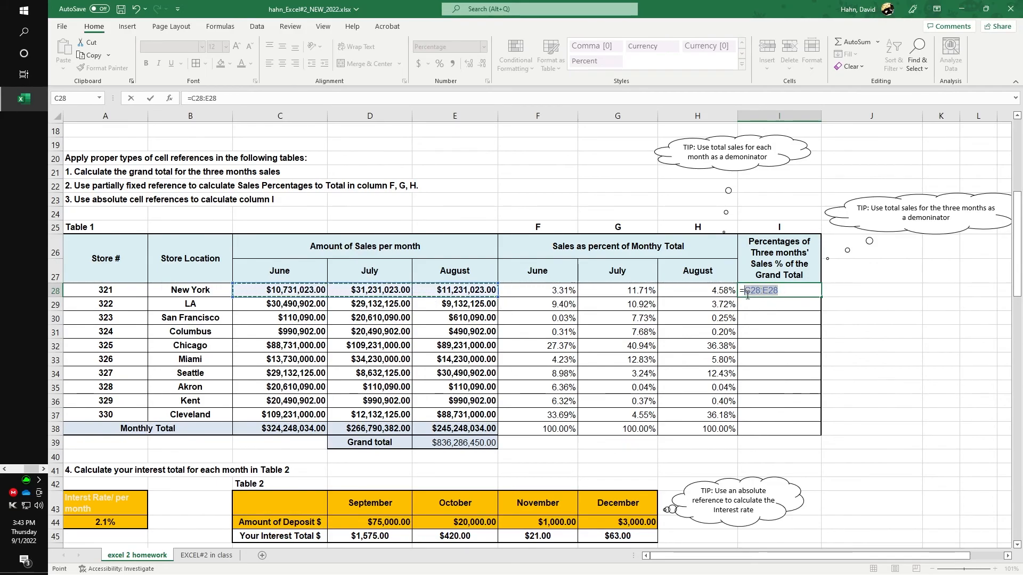
text(sum)
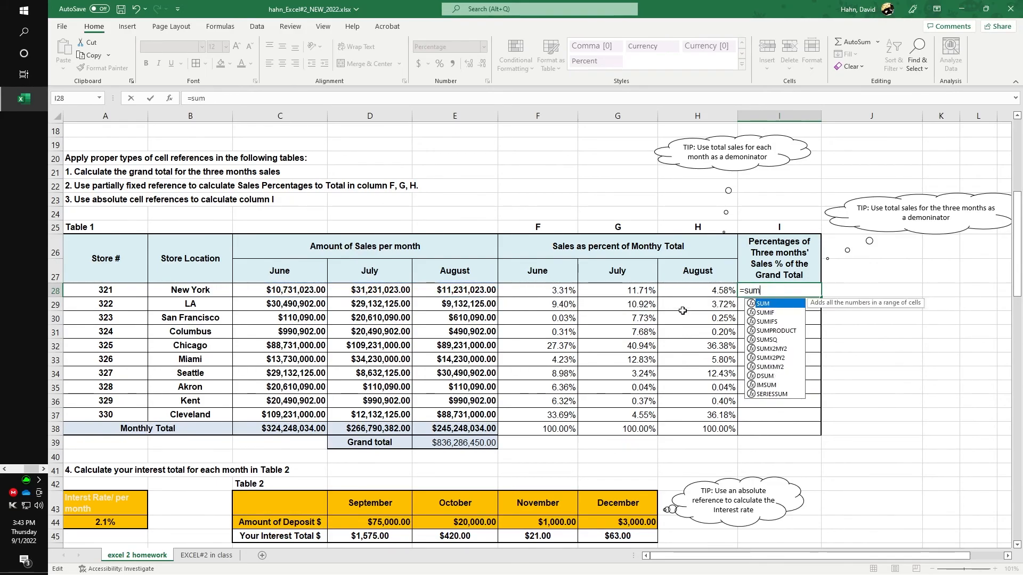
double_click(763, 303)
drag(312, 291, 426, 293)
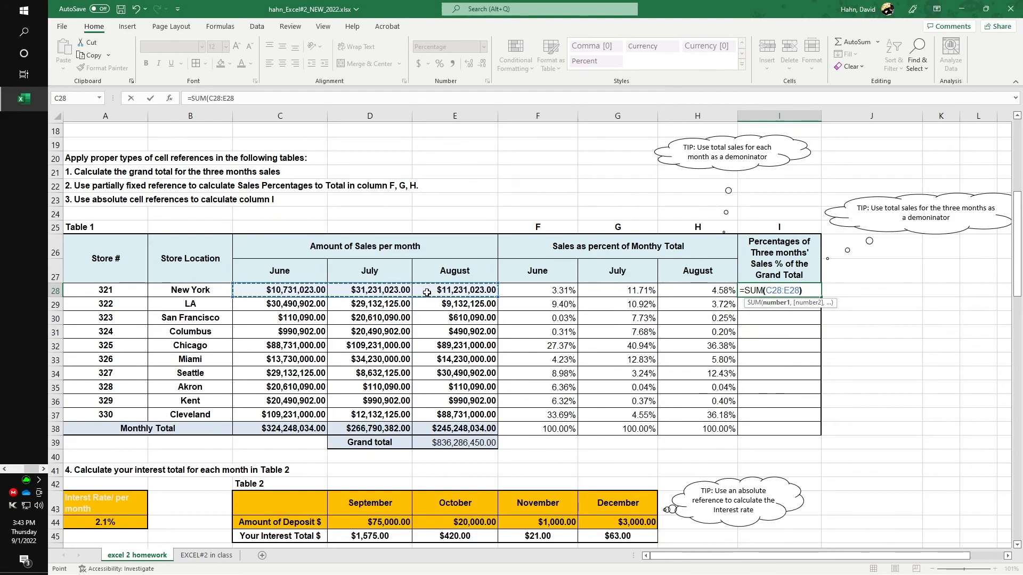
text()/)
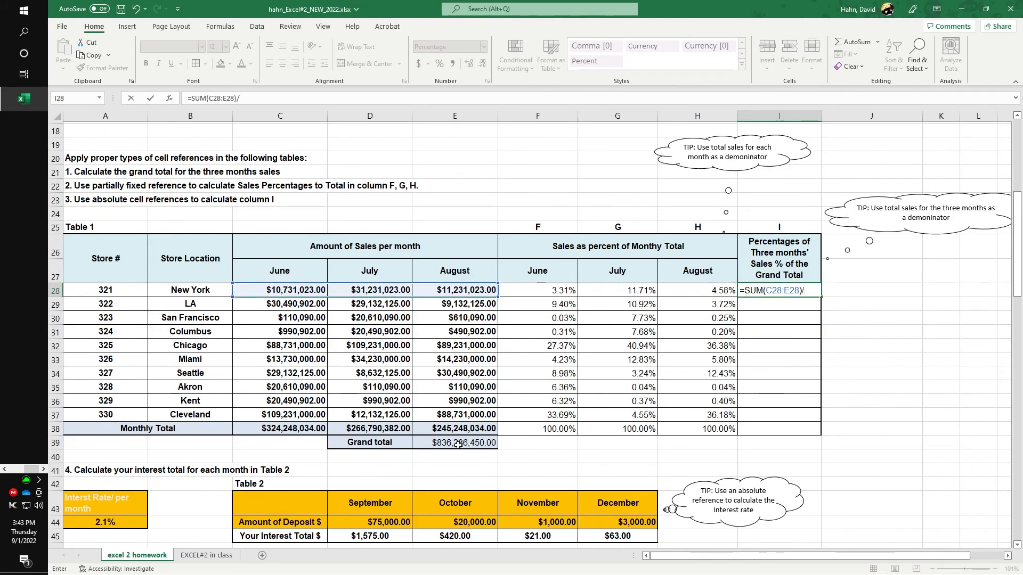
click(458, 446)
Step: Fix the row of the grand total reference as E$39 in I28's formula and fill it down to I38
click(807, 291)
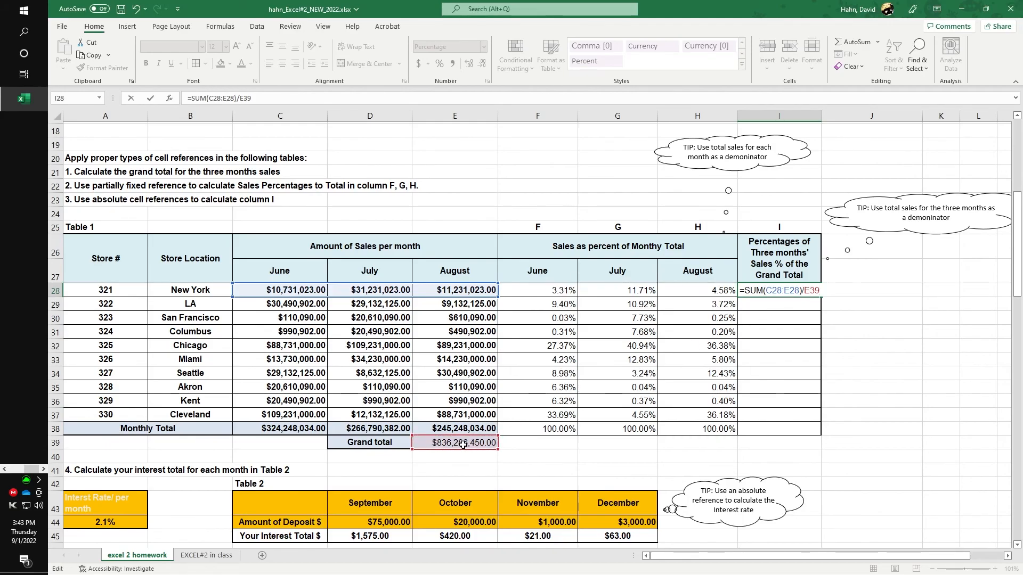
key(Left)
key(Left)
text($)
key(Return)
click(783, 293)
drag(822, 297, 823, 431)
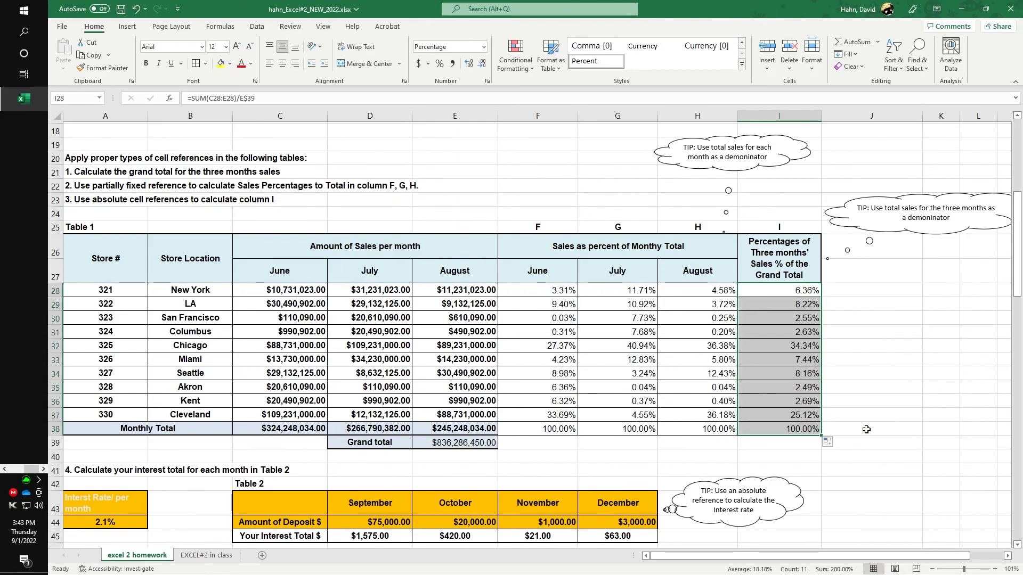
Step: Review the whole homework sheet from the cell reference notes to the end of the document and back to the catering table
scroll(874, 439, up, 5)
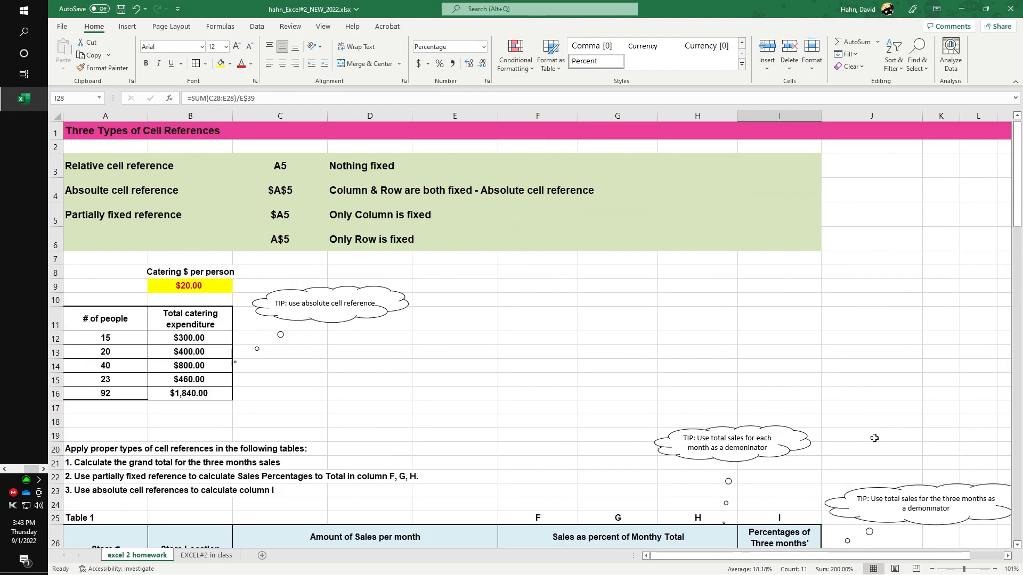
scroll(873, 438, down, 3)
scroll(872, 438, down, 20)
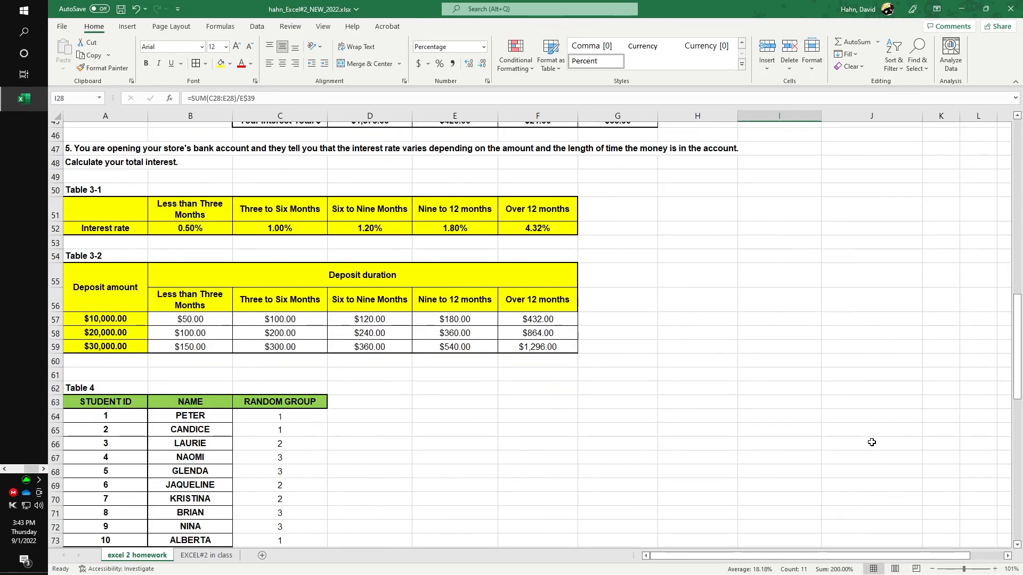
scroll(869, 448, down, 9)
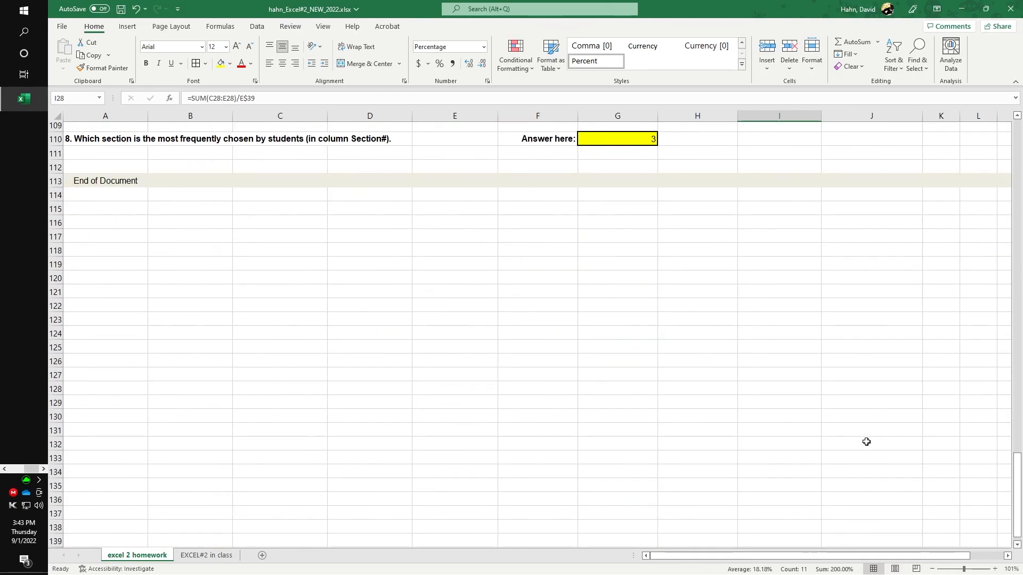
scroll(870, 443, up, 9)
scroll(868, 442, up, 20)
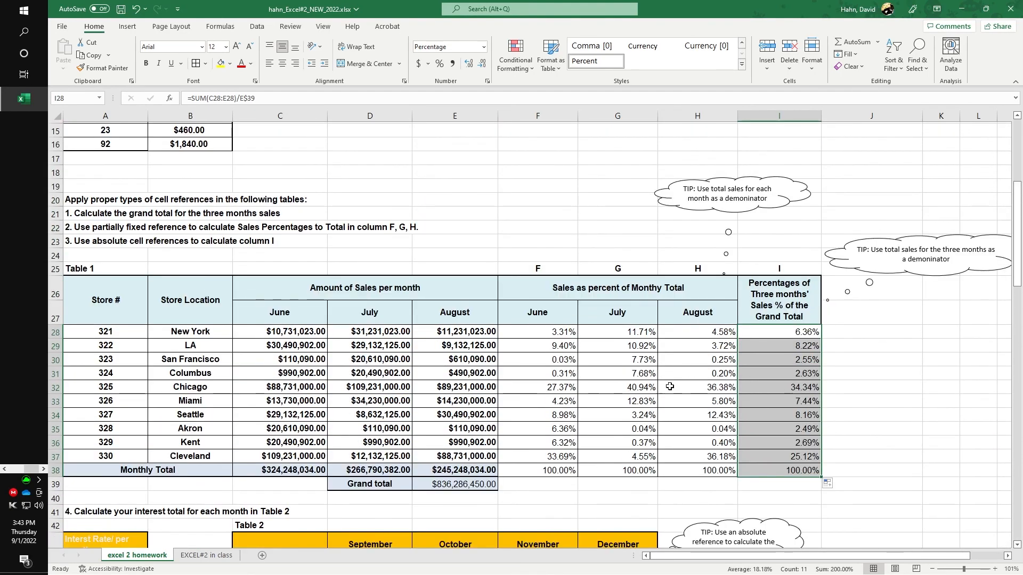
scroll(613, 358, up, 4)
scroll(590, 357, up, 1)
scroll(569, 358, down, 2)
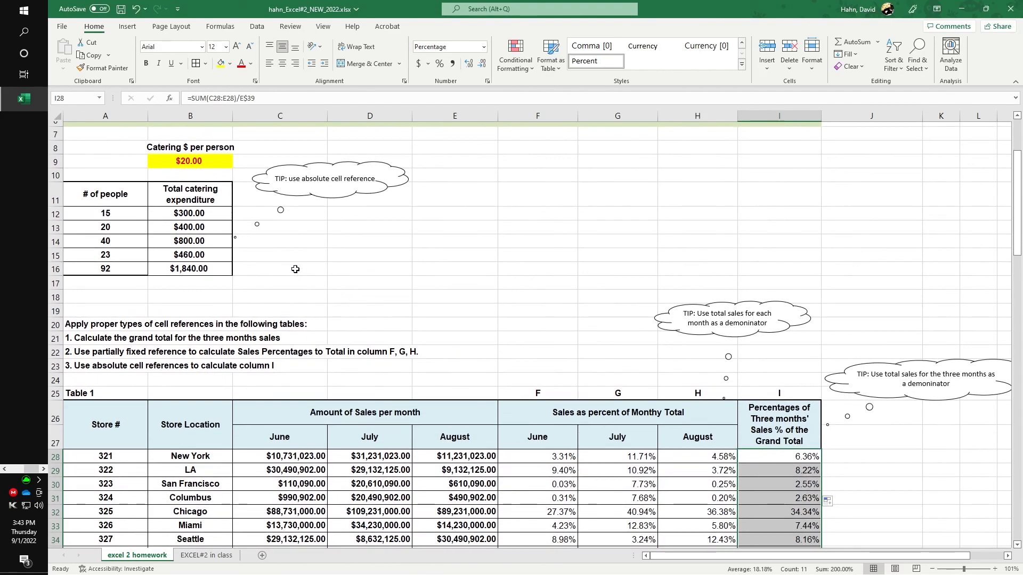
drag(205, 213, 208, 269)
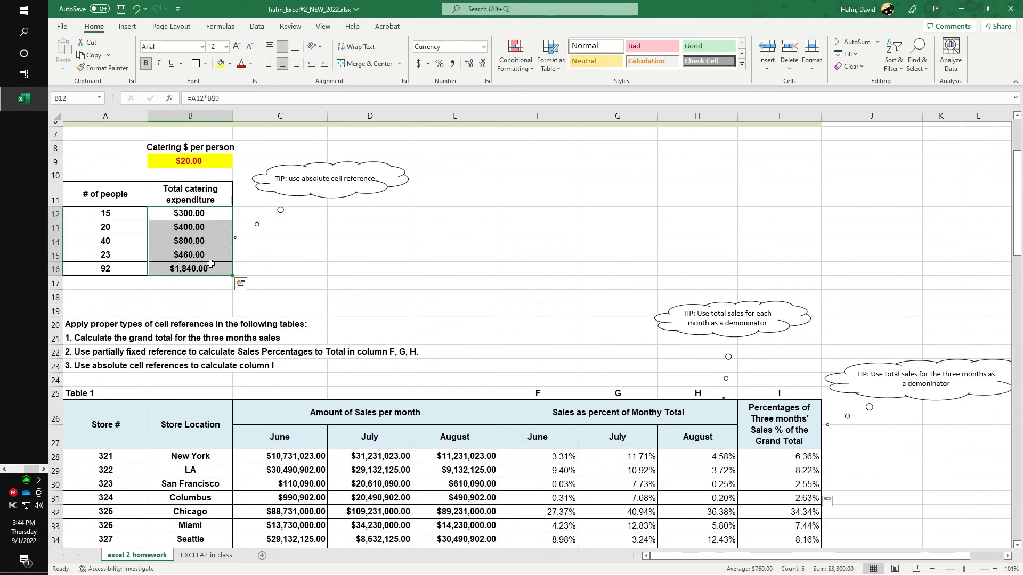
right_click(217, 250)
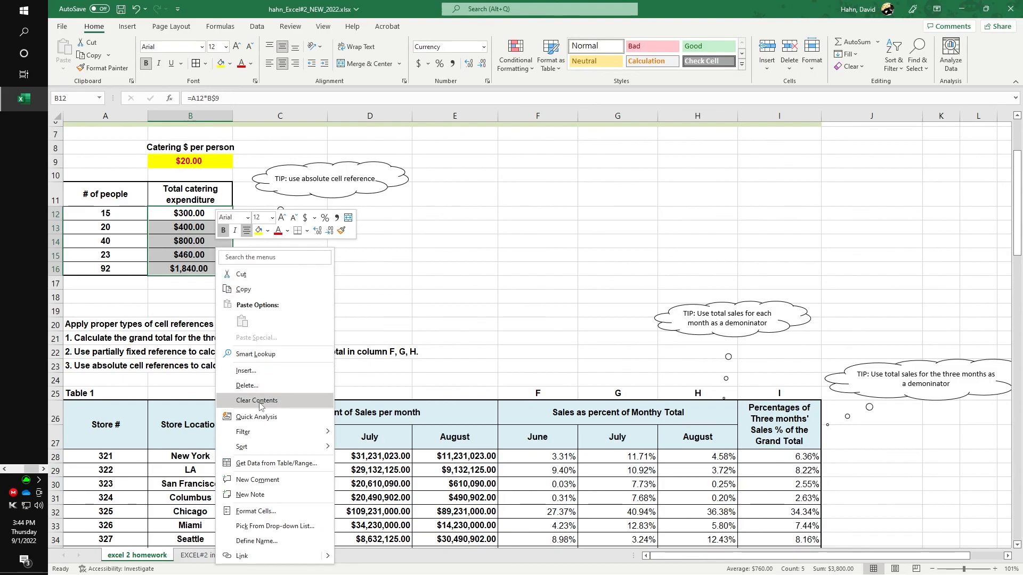
click(448, 270)
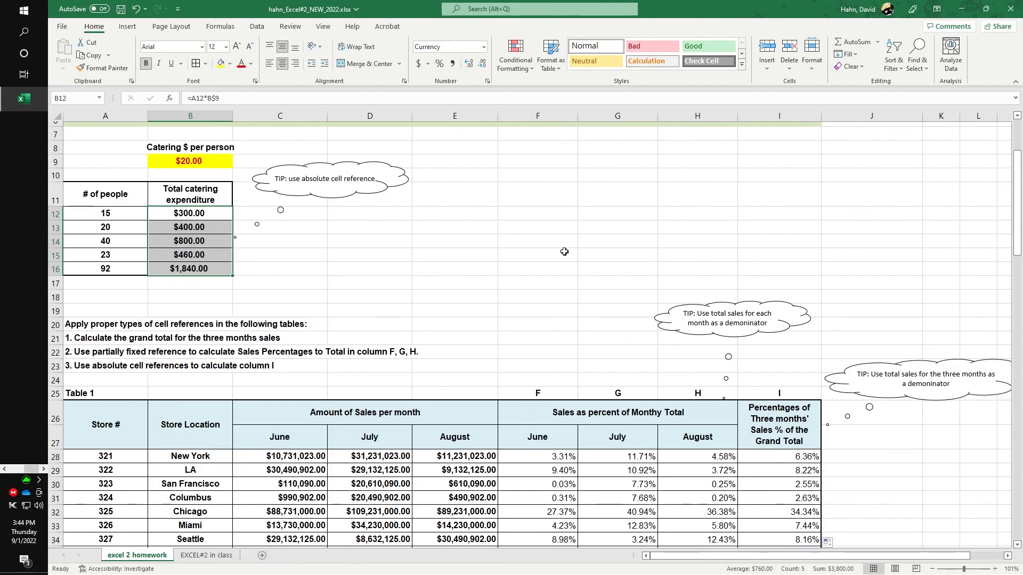